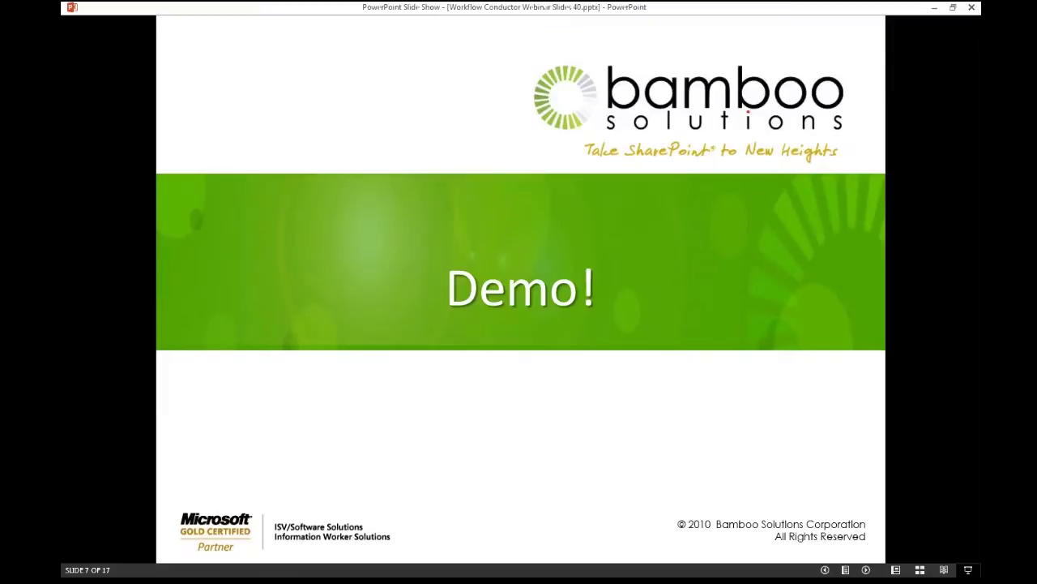
Step: Leave the PowerPoint slide show and switch to the SharePoint Call Center demo site
{"action": "key", "text": "alt+Tab"}
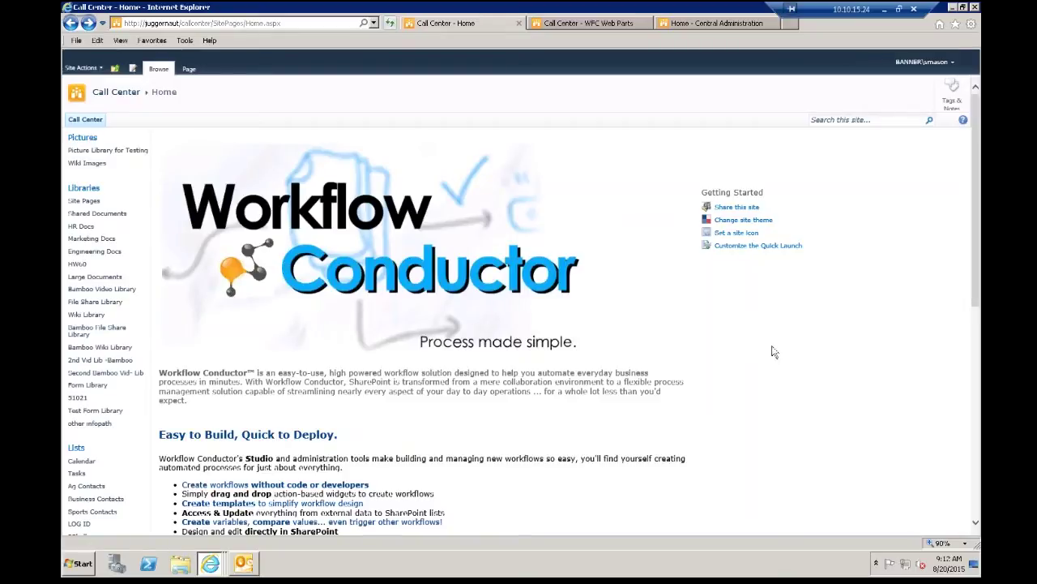
Step: Open the Business Contacts list from the Lists section of the Quick Launch
{"action": "scroll", "coordinate": [106, 460], "scroll_direction": "down", "scroll_amount": 1}
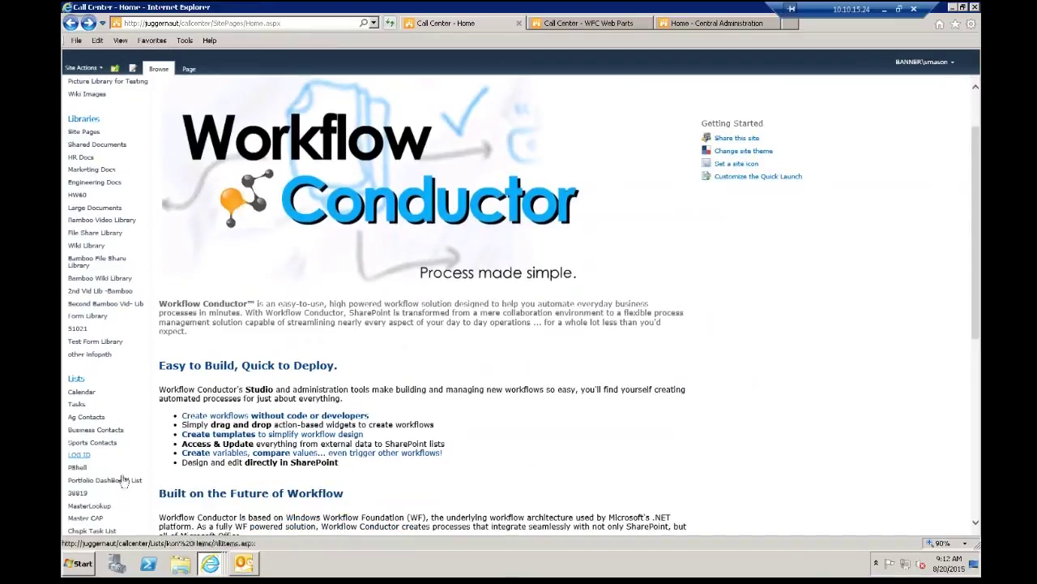
{"action": "left_click", "coordinate": [103, 430]}
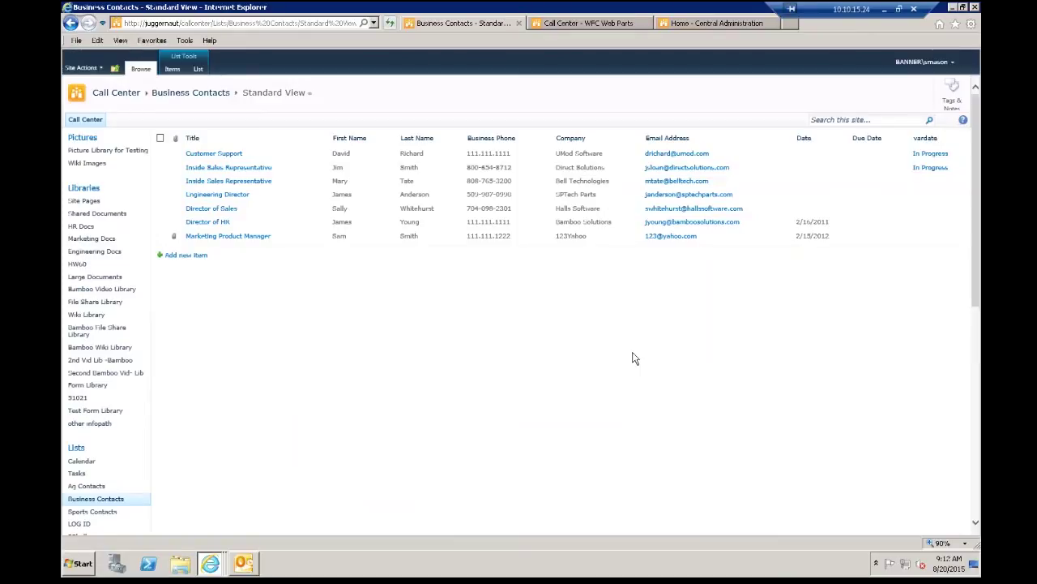
Step: Launch Workflow Conductor Studio via Create or Edit Workflows on the List ribbon
{"action": "left_click", "coordinate": [199, 70]}
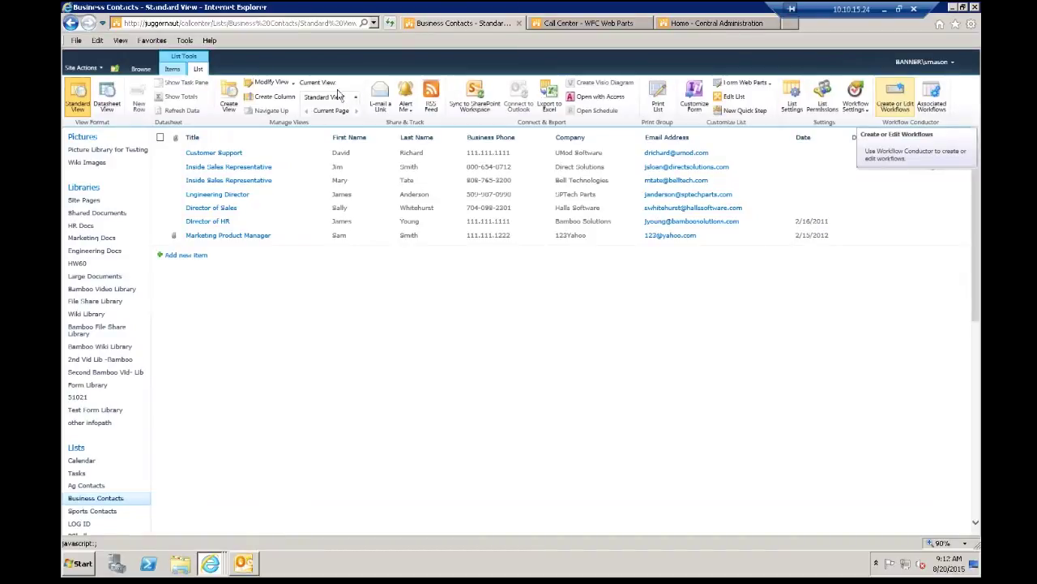
{"action": "left_click", "coordinate": [142, 69]}
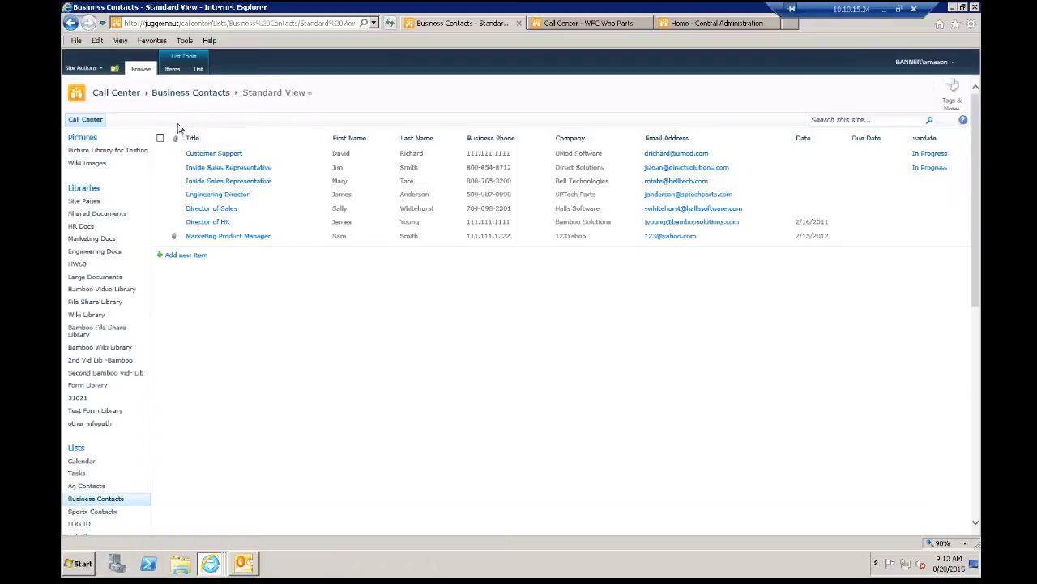
{"action": "left_click", "coordinate": [198, 69]}
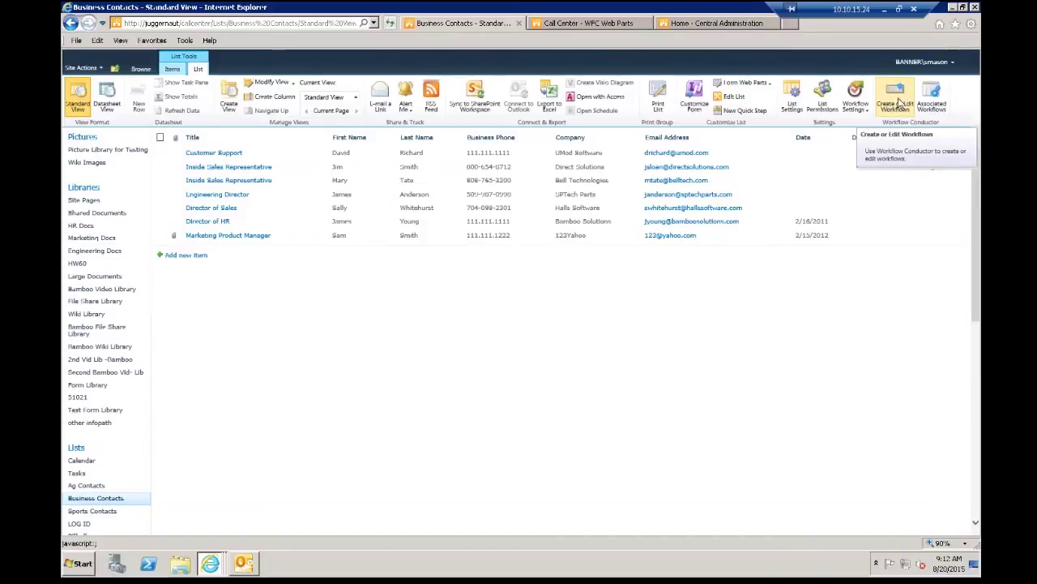
{"action": "left_click", "coordinate": [896, 102]}
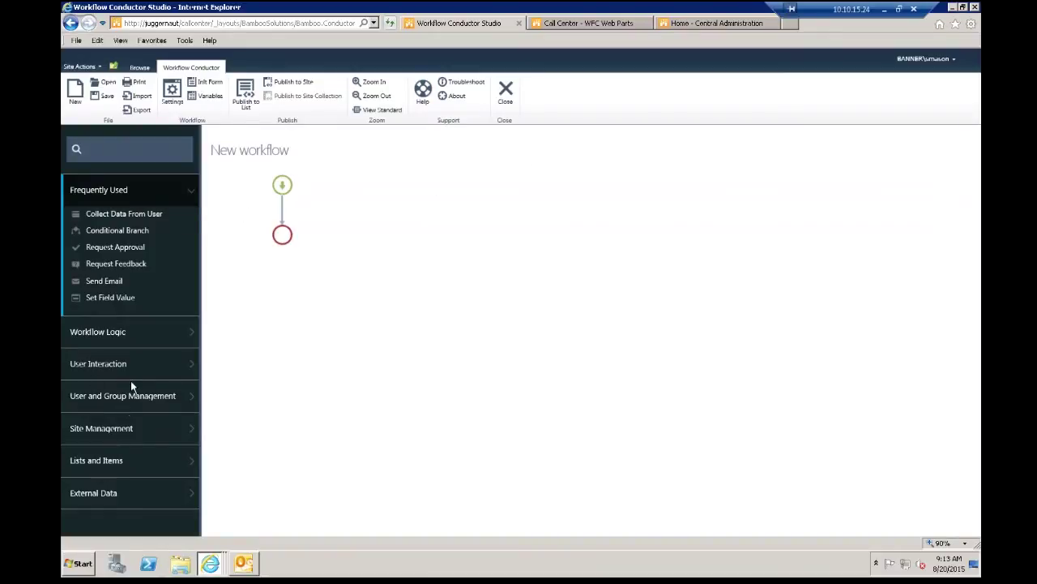
Step: Expand the Workflow Logic, User Interaction and Site Management action categories
{"action": "left_click", "coordinate": [118, 332]}
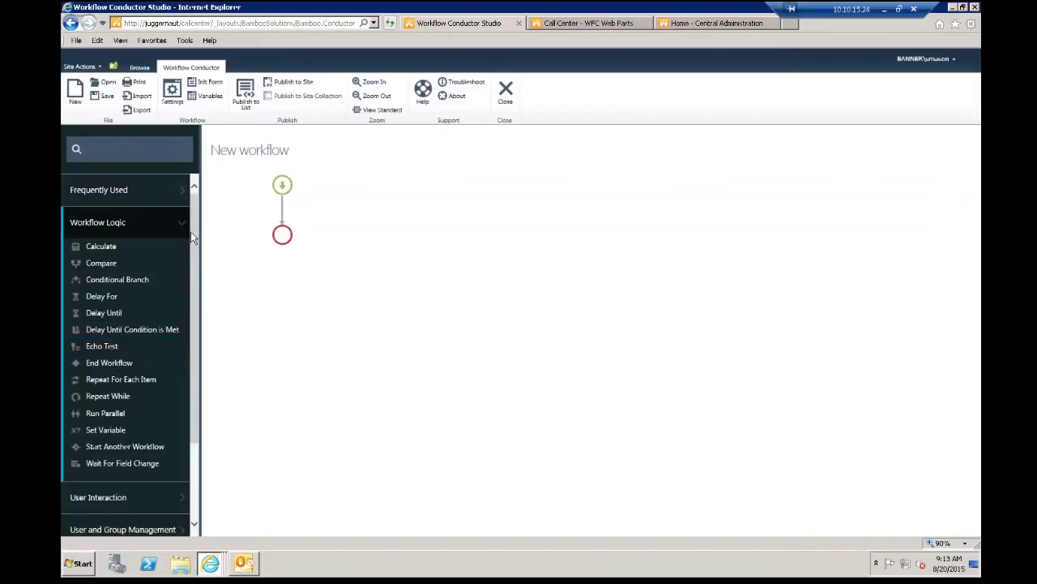
{"action": "scroll", "coordinate": [194, 259], "scroll_direction": "down", "scroll_amount": 3}
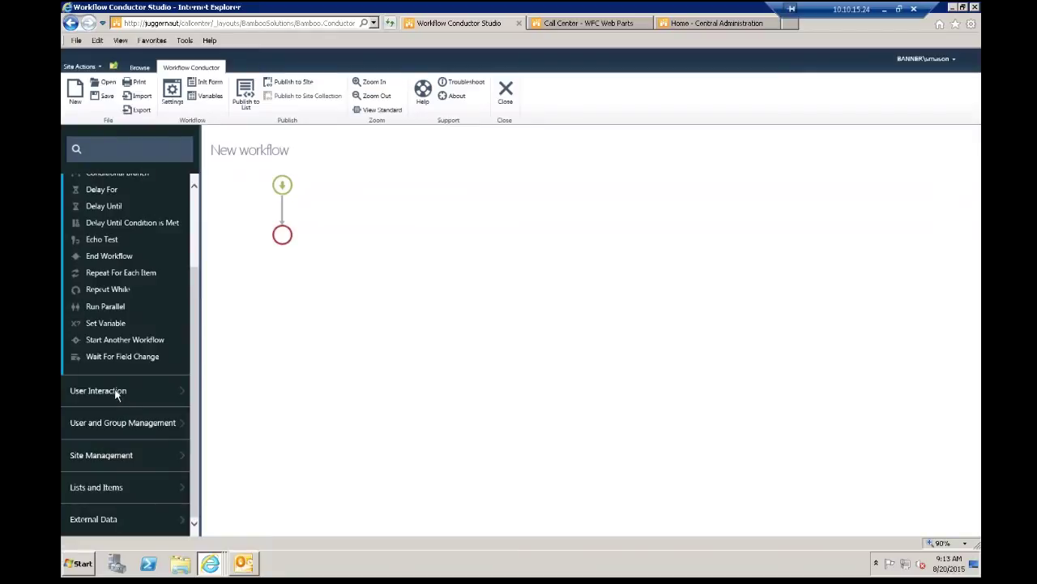
{"action": "left_click", "coordinate": [117, 392]}
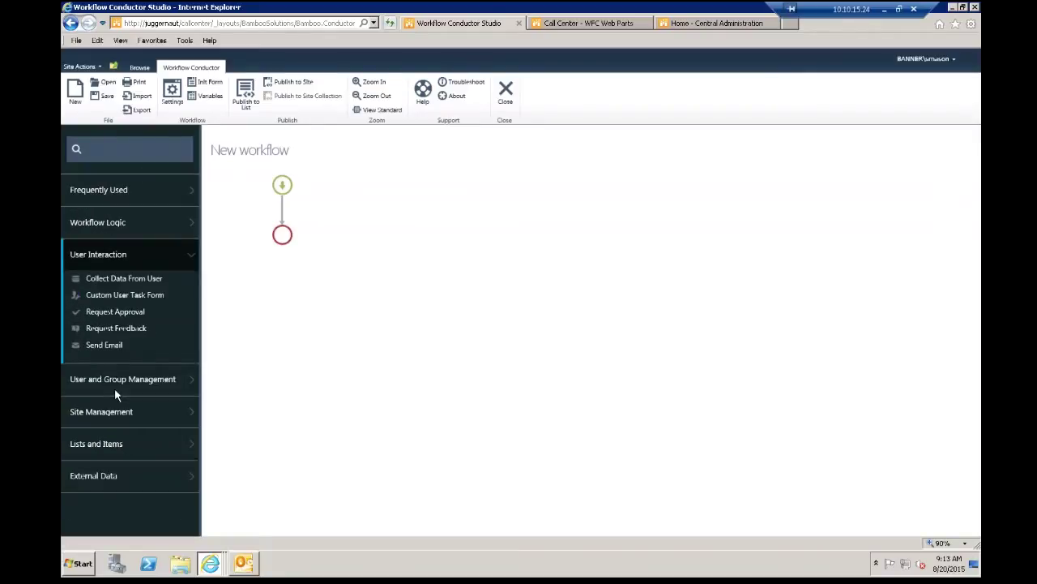
{"action": "left_click", "coordinate": [139, 405]}
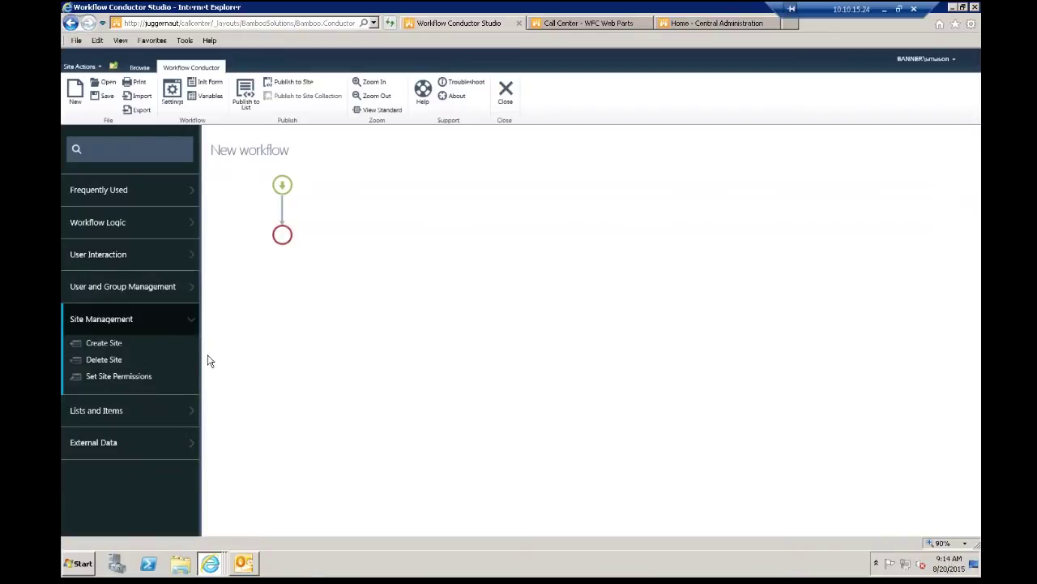
Step: Expand Lists and Items and pick up the Create Task action
{"action": "left_click", "coordinate": [97, 410]}
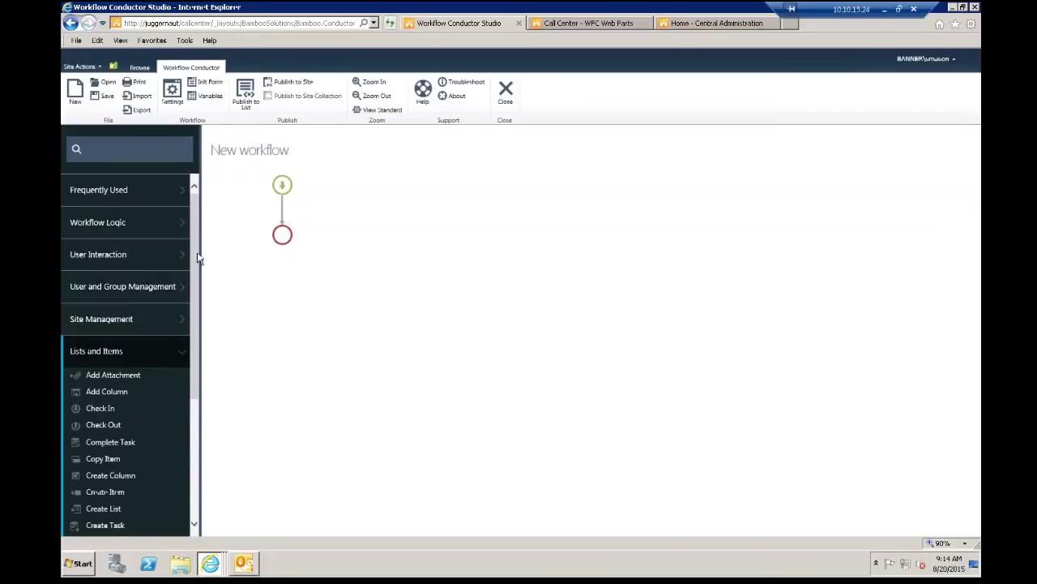
{"action": "scroll", "coordinate": [195, 276], "scroll_direction": "down", "scroll_amount": 3}
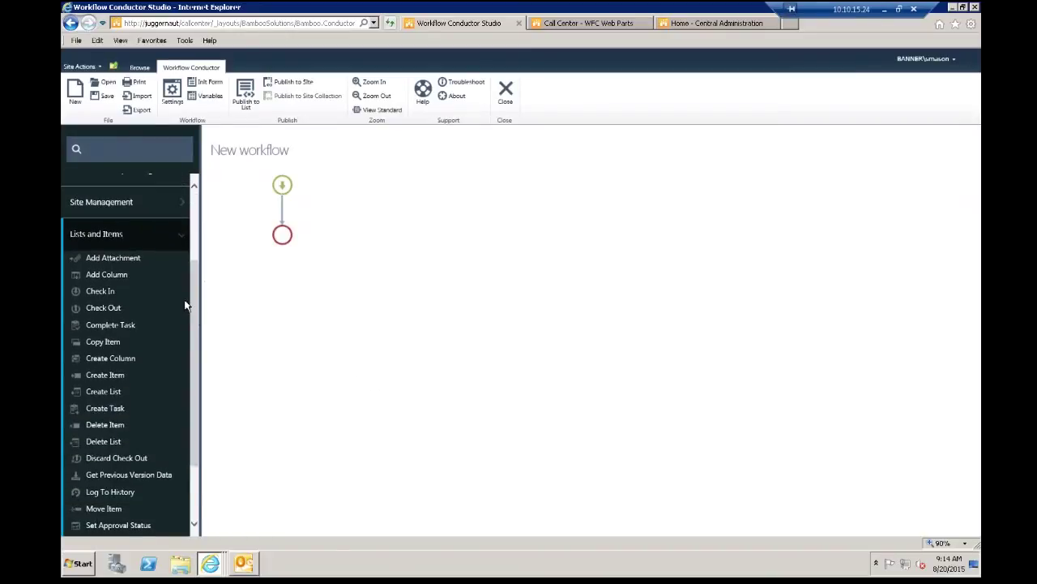
{"action": "left_click", "coordinate": [185, 305]}
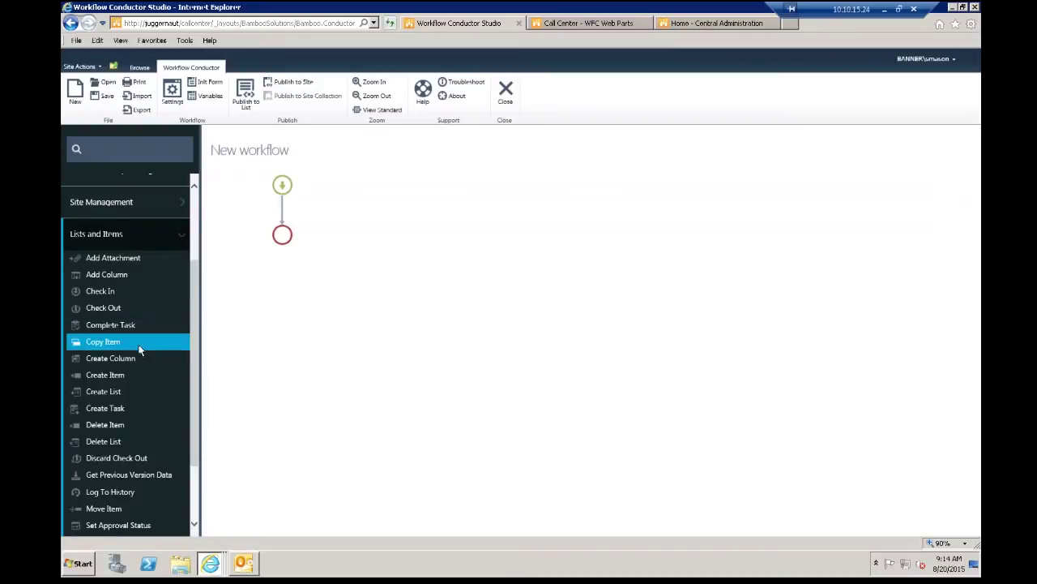
{"action": "left_click_drag", "start_coordinate": [98, 409], "coordinate": [306, 217]}
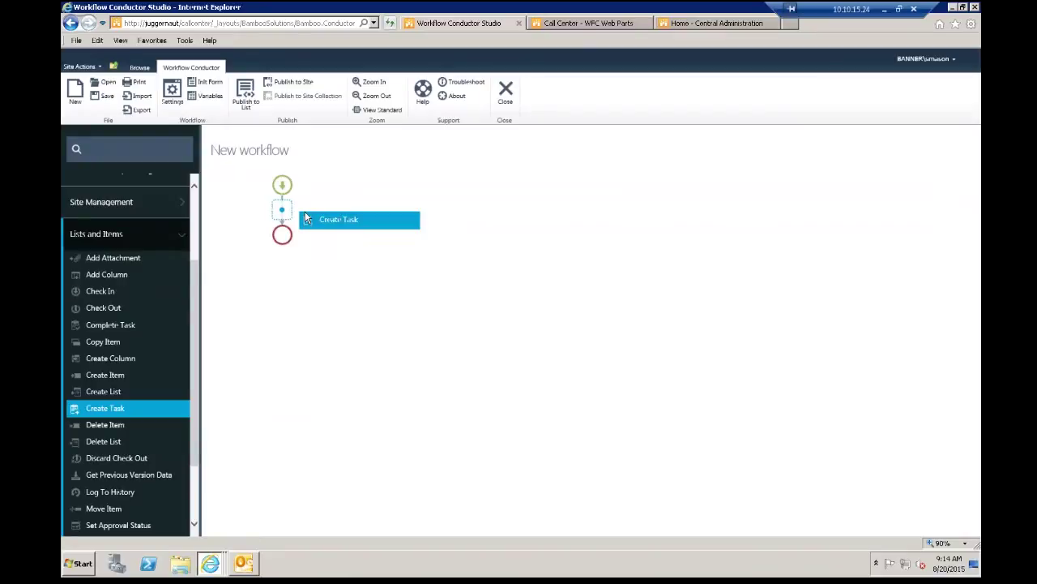
Step: Drop Create Task onto the connector between the workflow's start and end points
{"action": "left_click_drag", "start_coordinate": [306, 217], "coordinate": [270, 209]}
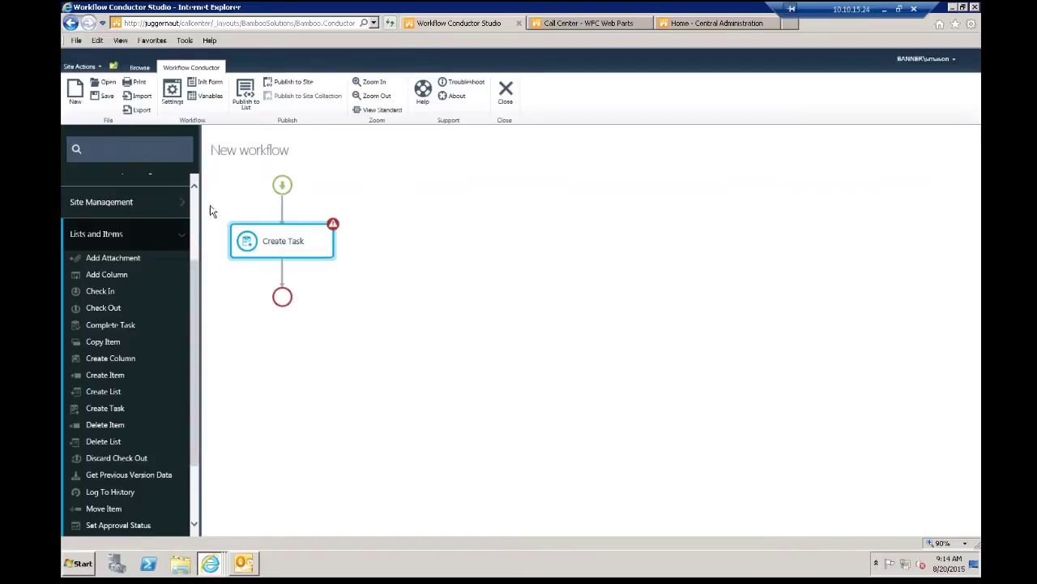
{"action": "scroll", "coordinate": [197, 196], "scroll_direction": "up", "scroll_amount": 3}
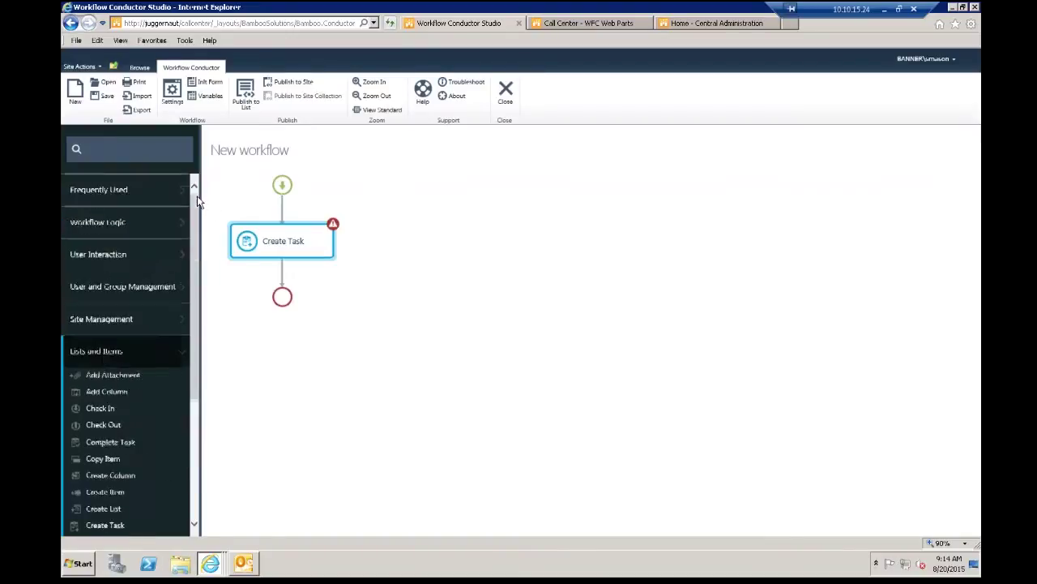
Step: Add a Conditional Branch from Workflow Logic and reposition Create Task below it
{"action": "left_click", "coordinate": [110, 225]}
{"action": "left_click_drag", "start_coordinate": [115, 281], "coordinate": [272, 277]}
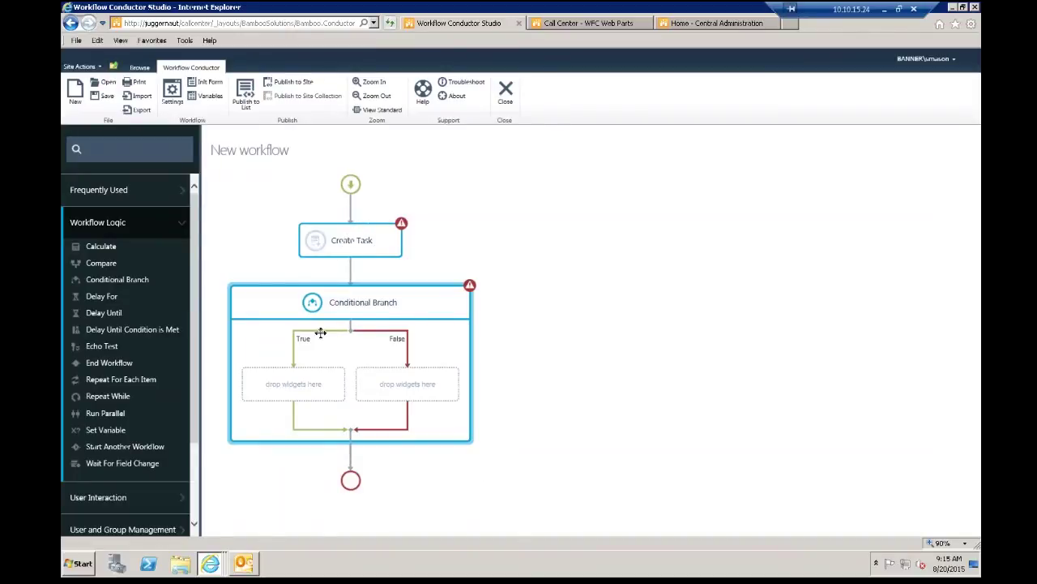
{"action": "left_click_drag", "start_coordinate": [342, 244], "coordinate": [292, 389]}
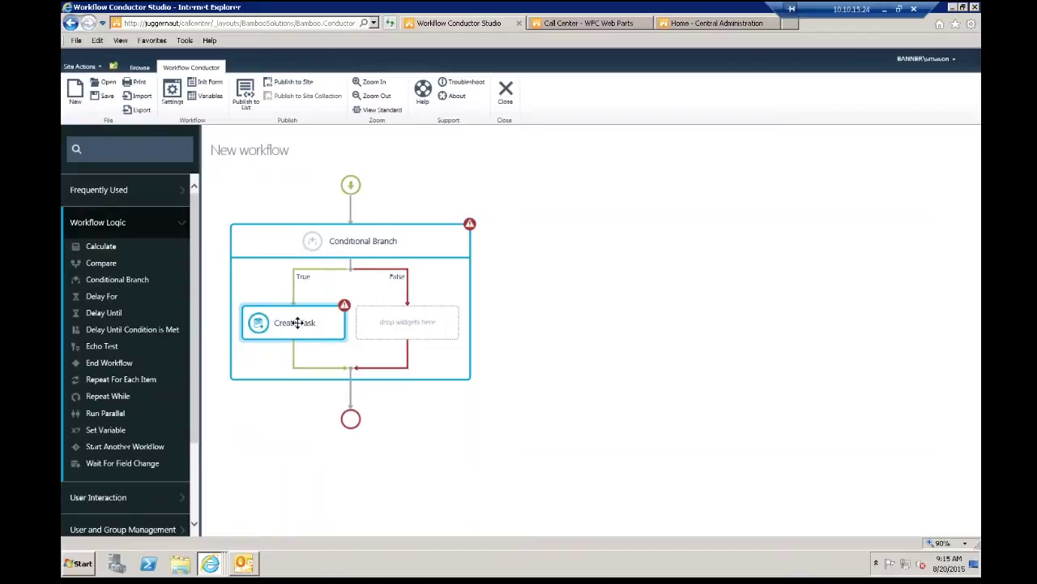
{"action": "left_click_drag", "start_coordinate": [295, 321], "coordinate": [350, 393]}
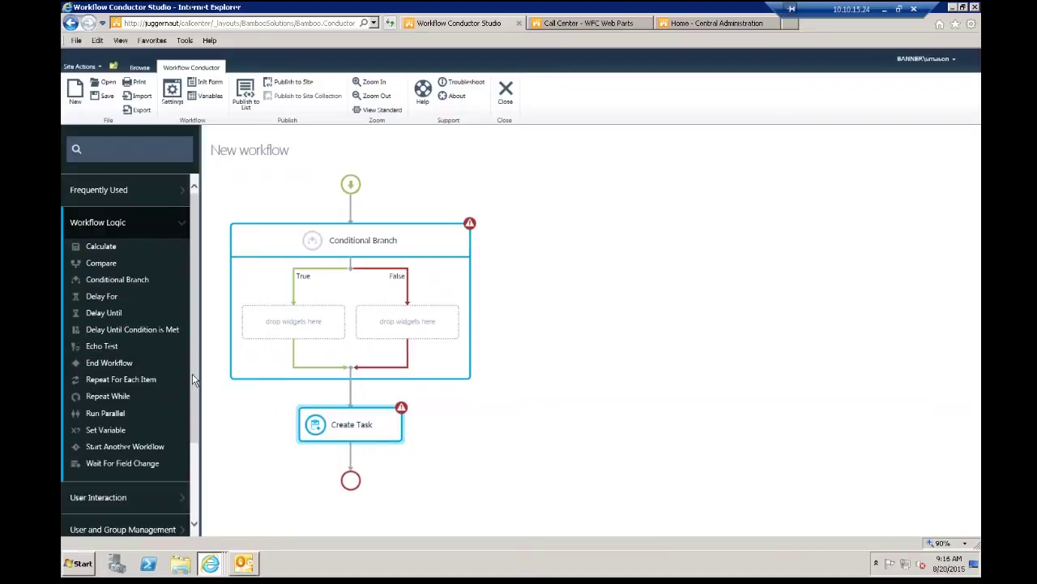
{"action": "scroll", "coordinate": [187, 405], "scroll_direction": "down", "scroll_amount": 4}
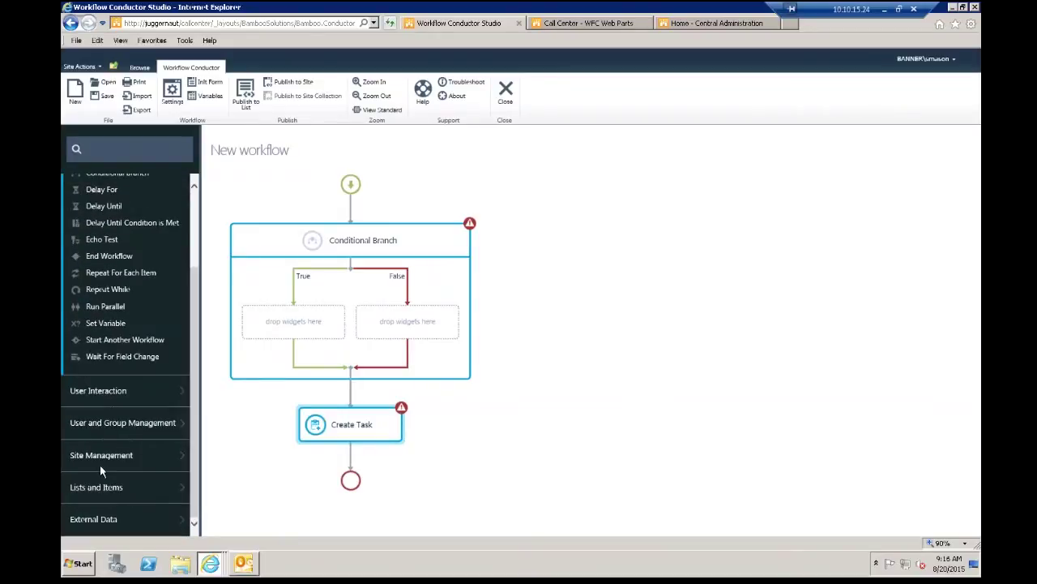
Step: Drag Create Item from Lists and Items onto the connector above the Conditional Branch
{"action": "left_click", "coordinate": [95, 488]}
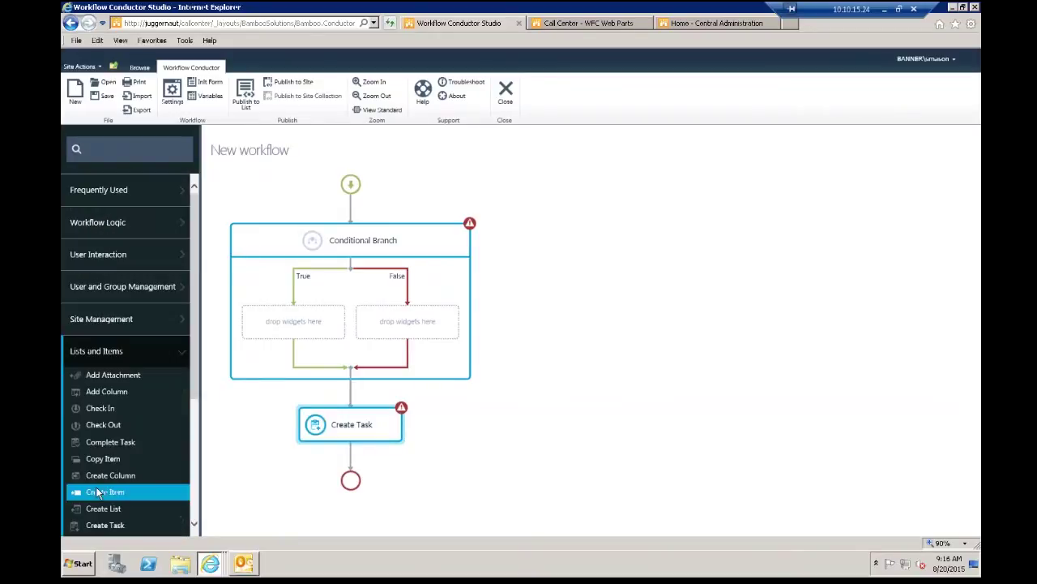
{"action": "scroll", "coordinate": [182, 433], "scroll_direction": "down", "scroll_amount": 3}
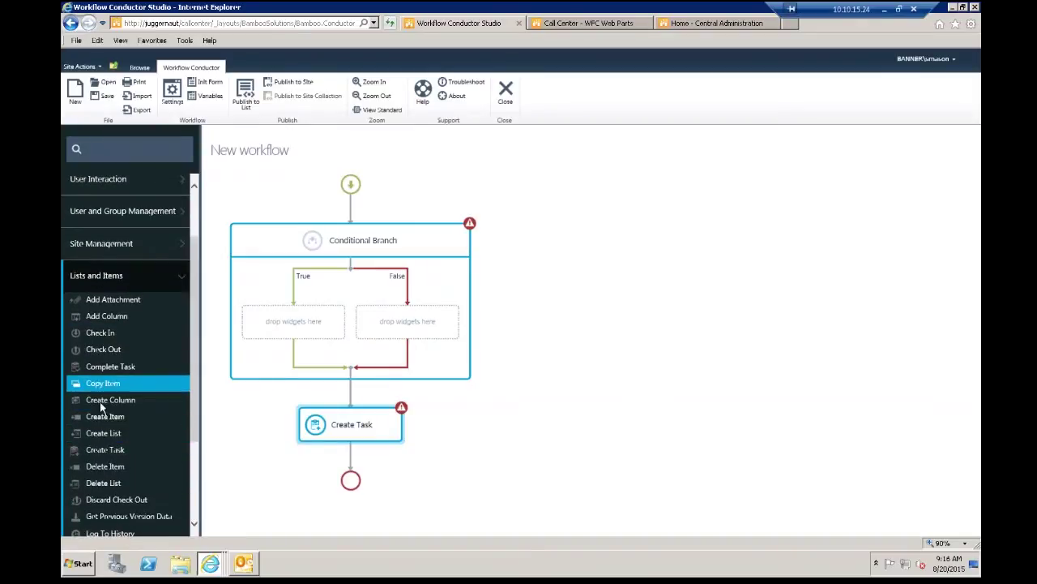
{"action": "left_click_drag", "start_coordinate": [105, 418], "coordinate": [350, 212]}
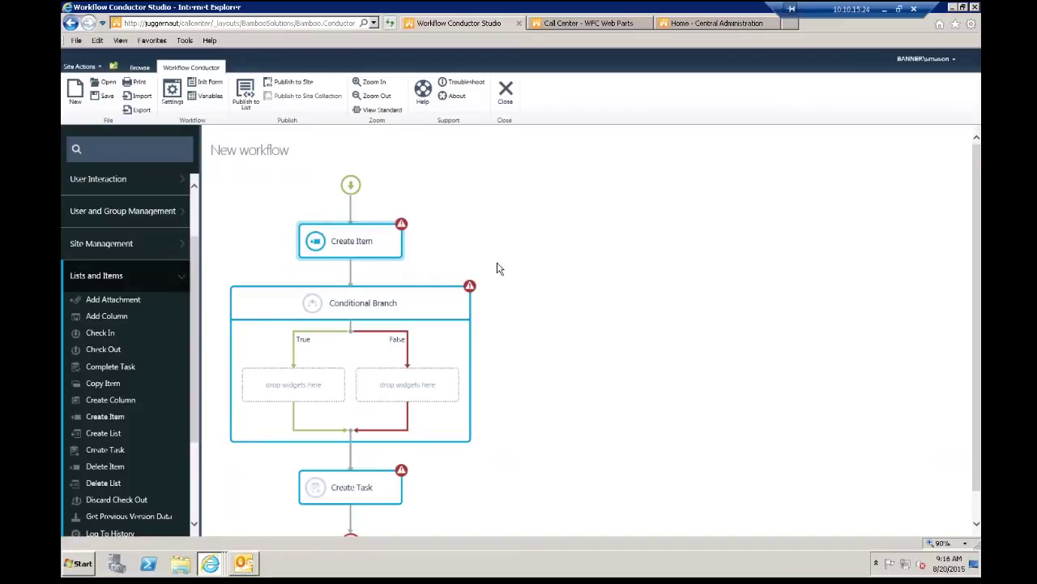
Step: Open the Create Item properties and close them without saving
{"action": "left_click", "coordinate": [366, 243]}
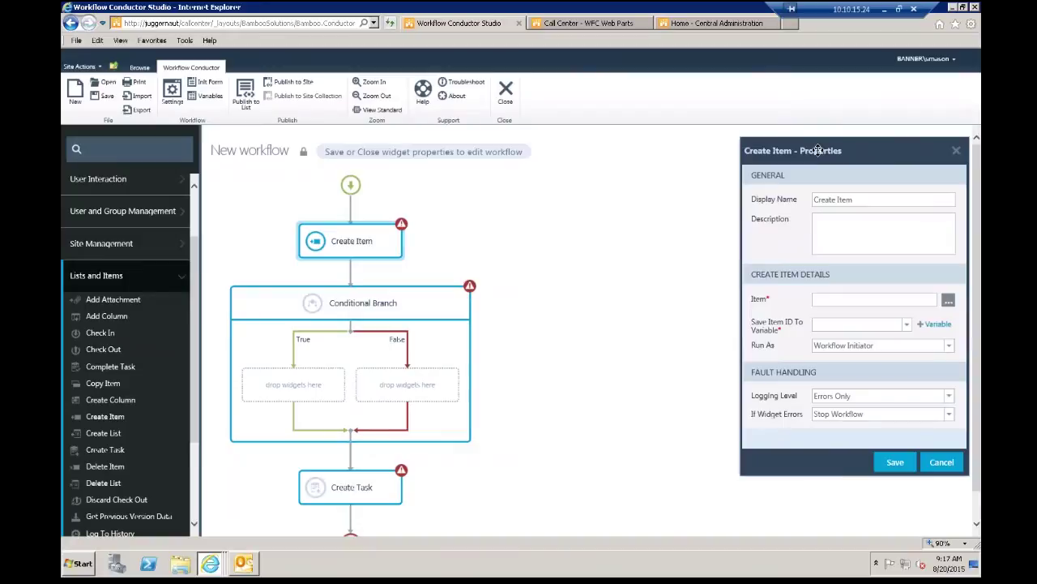
{"action": "left_click_drag", "start_coordinate": [781, 150], "coordinate": [552, 169]}
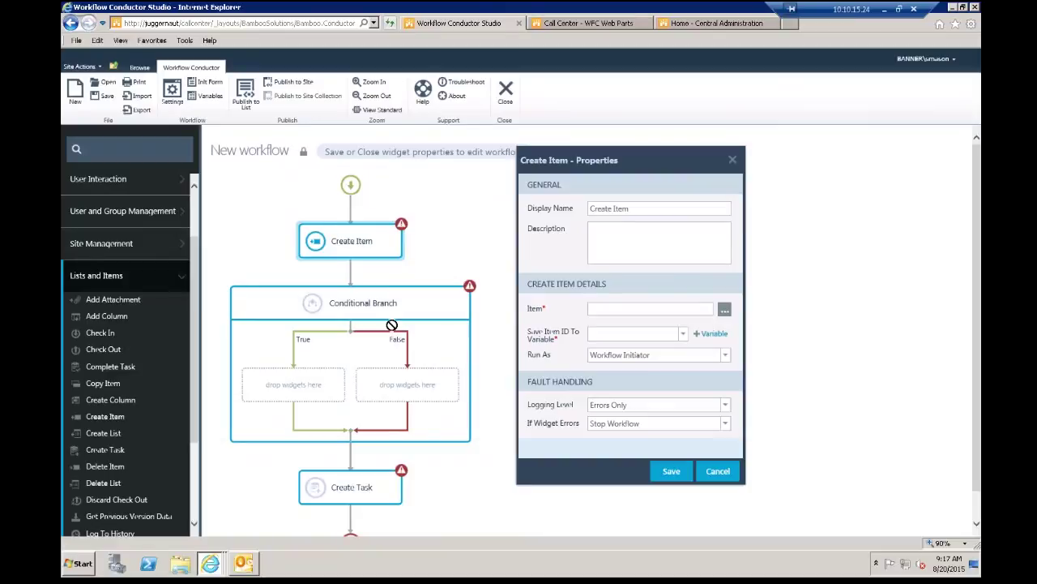
{"action": "left_click", "coordinate": [732, 159]}
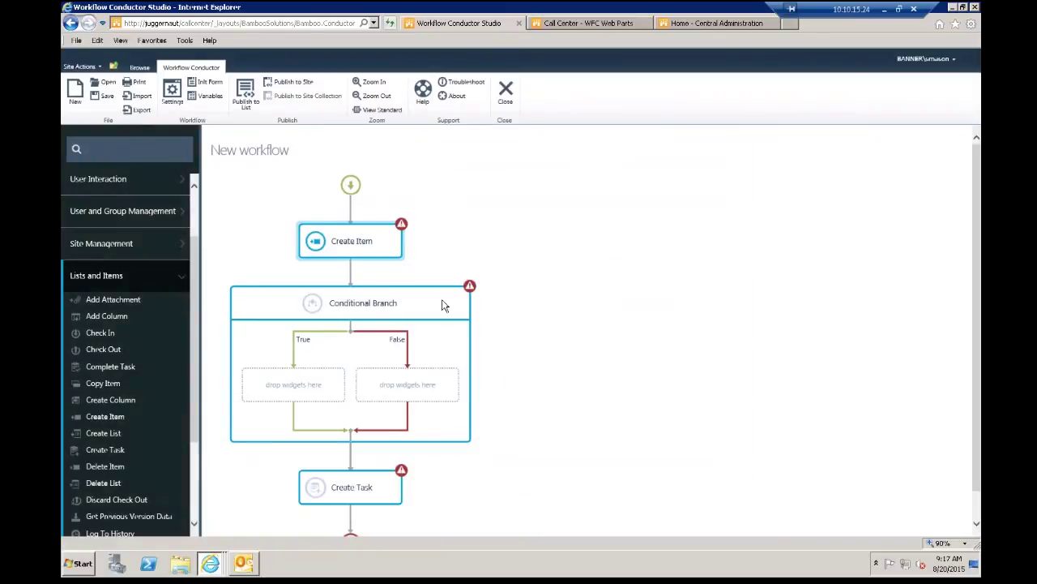
Step: Cancel the Conditional Branch properties with no condition set, then open Create Task's properties
{"action": "double_click", "coordinate": [441, 300]}
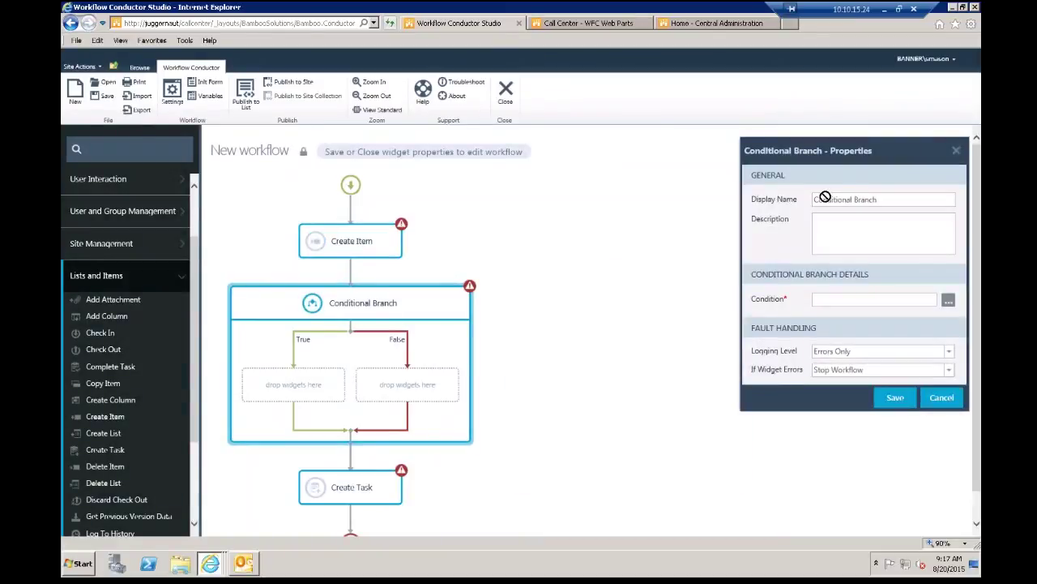
{"action": "left_click_drag", "start_coordinate": [826, 159], "coordinate": [680, 175]}
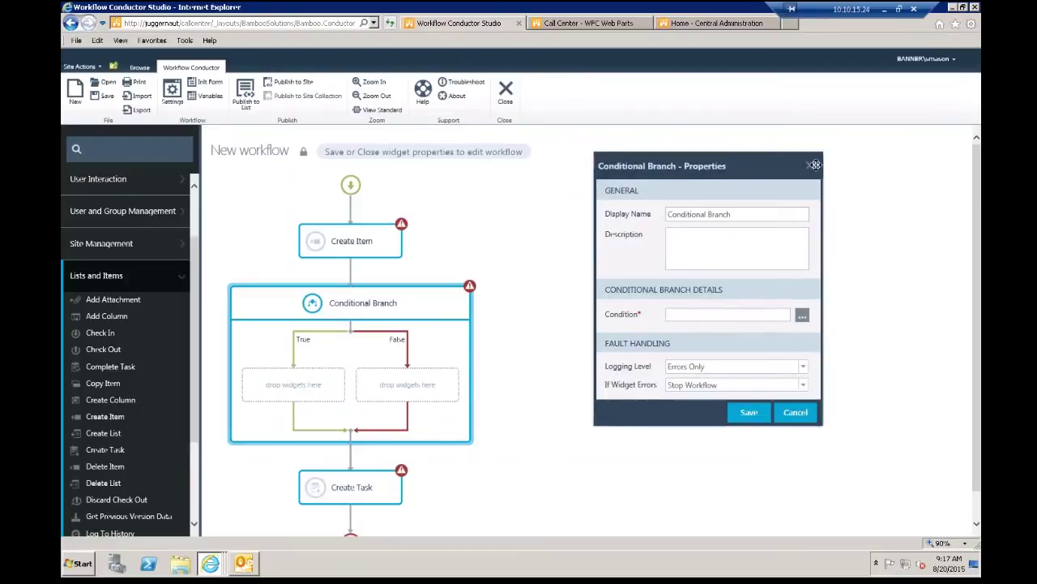
{"action": "left_click", "coordinate": [814, 164]}
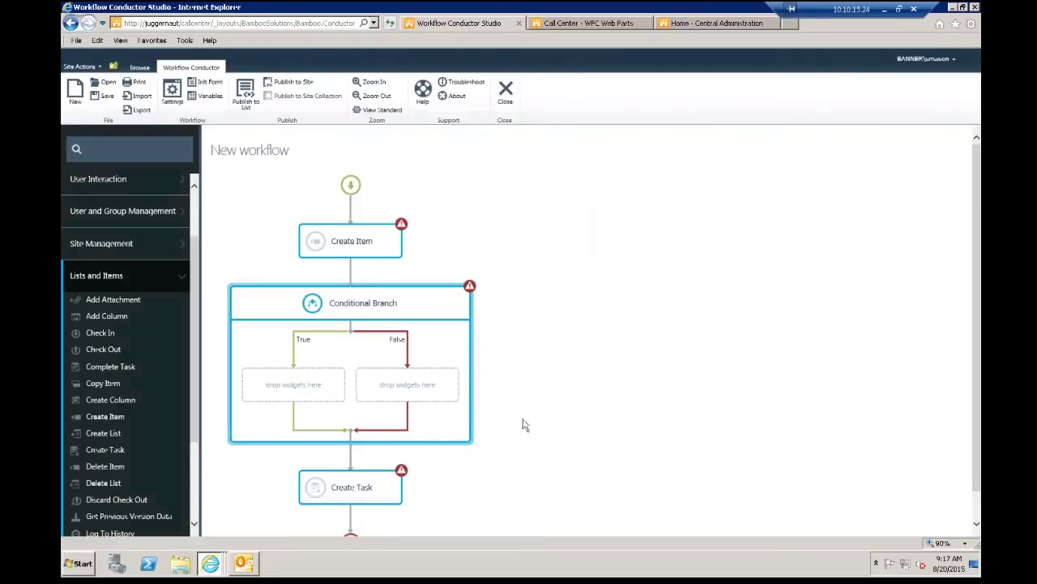
{"action": "left_click", "coordinate": [364, 475]}
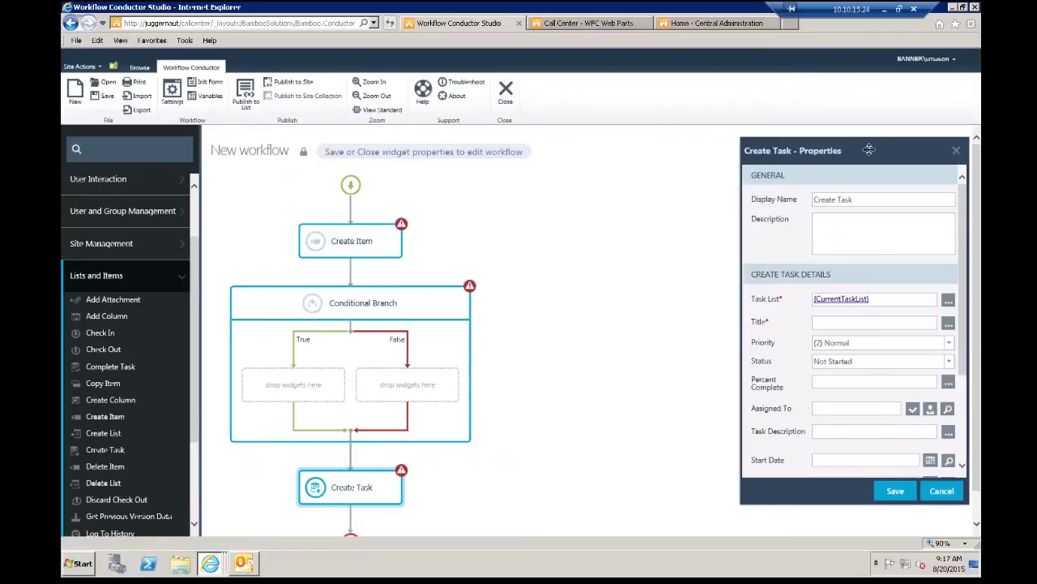
{"action": "left_click_drag", "start_coordinate": [744, 154], "coordinate": [491, 171]}
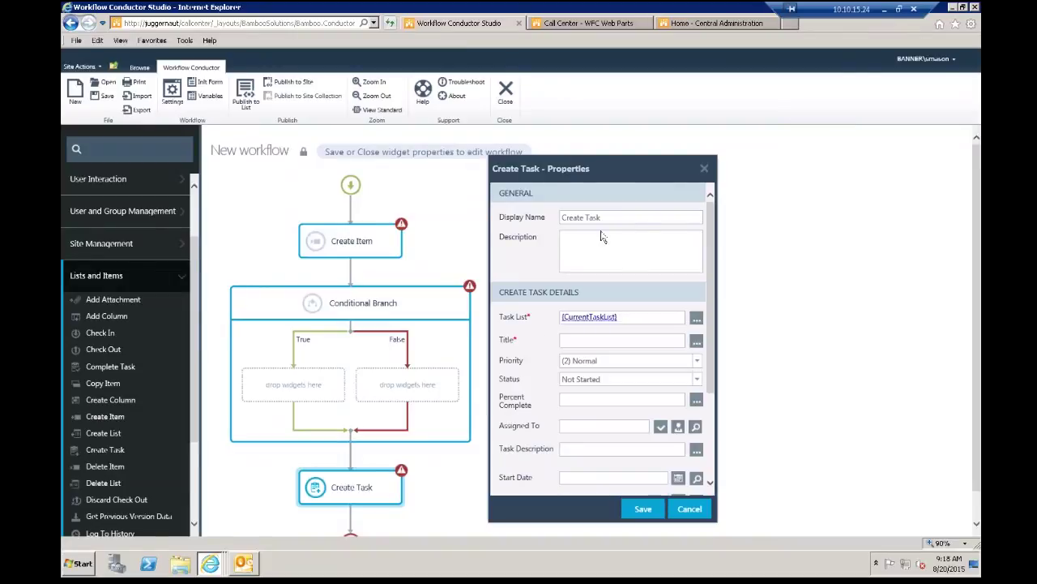
{"action": "left_click", "coordinate": [703, 169]}
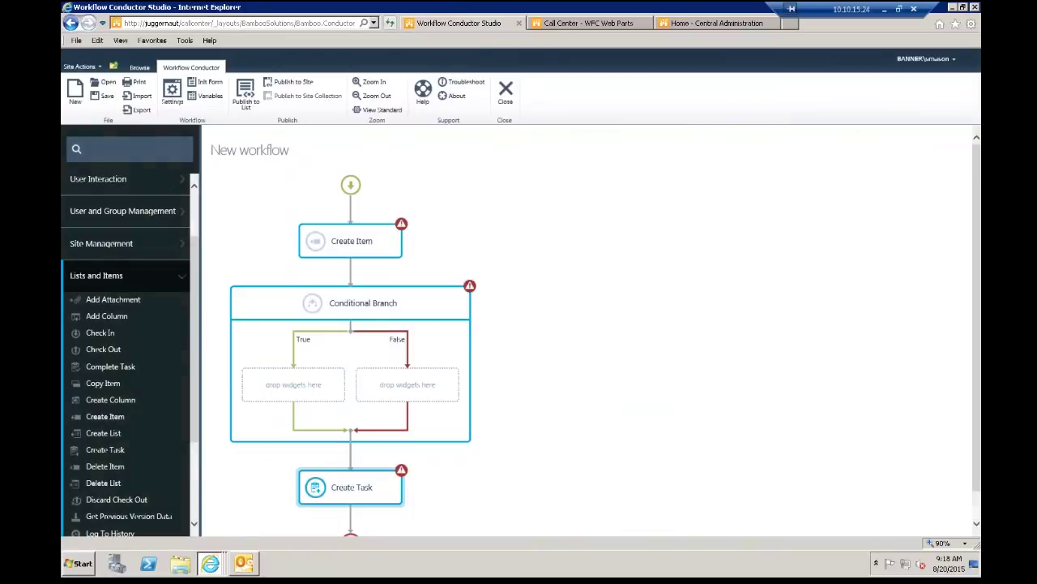
{"action": "left_click", "coordinate": [250, 107]}
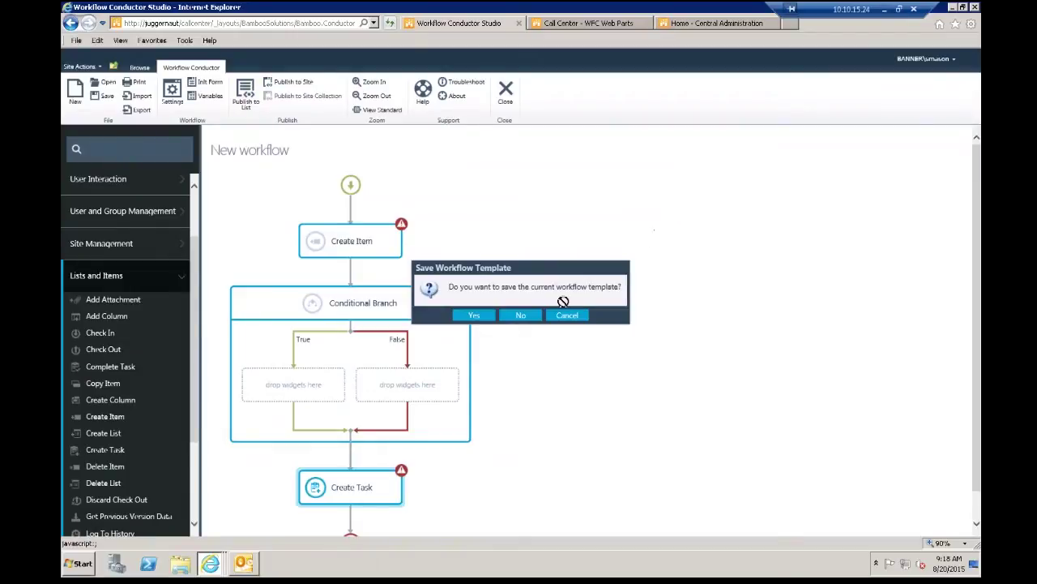
{"action": "left_click", "coordinate": [521, 315]}
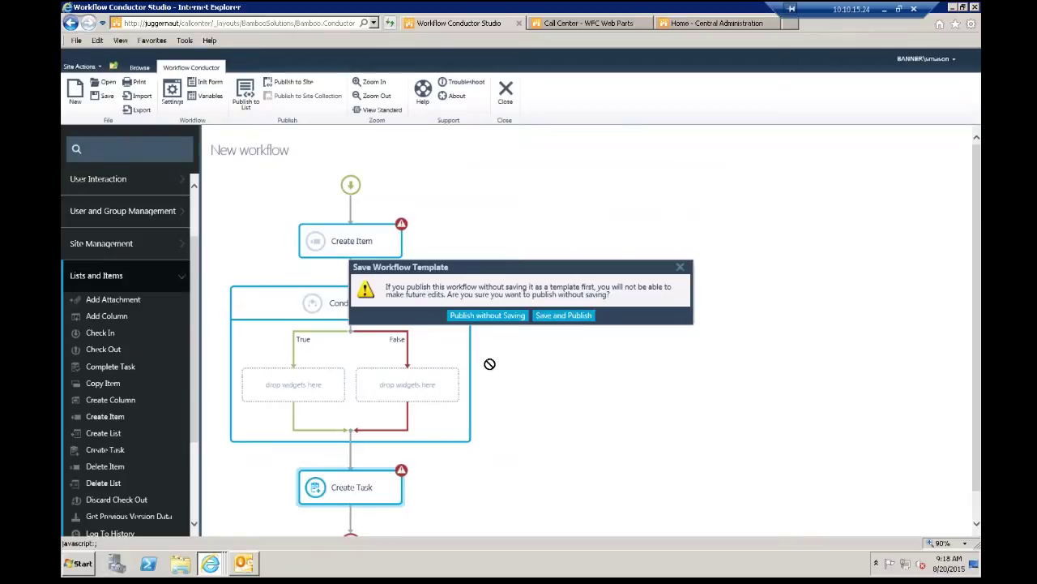
{"action": "left_click_drag", "start_coordinate": [540, 270], "coordinate": [652, 225]}
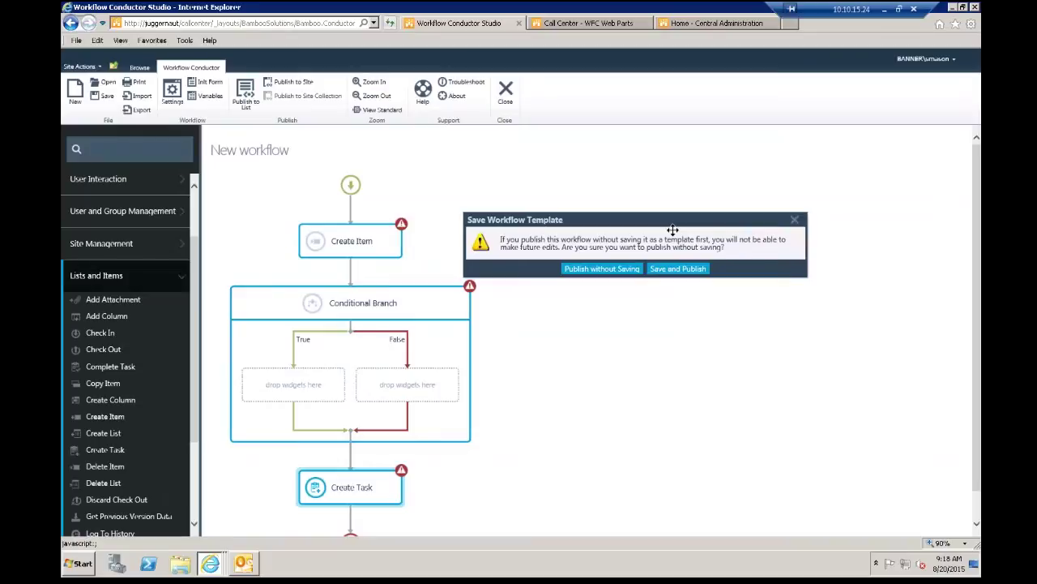
{"action": "left_click", "coordinate": [657, 271]}
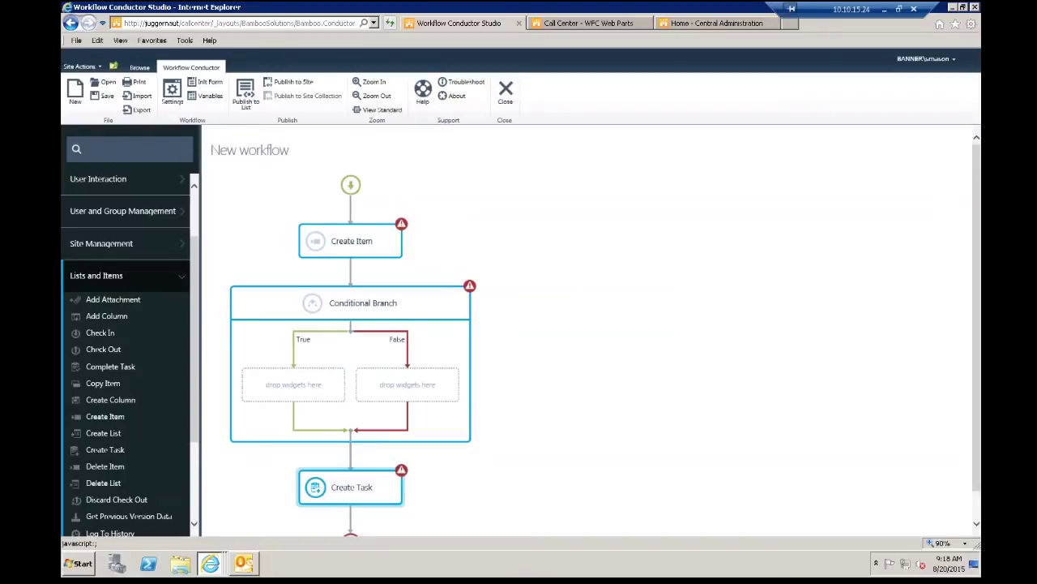
Step: Start a new workflow, answering No to discard the unsaved draft
{"action": "left_click", "coordinate": [75, 92]}
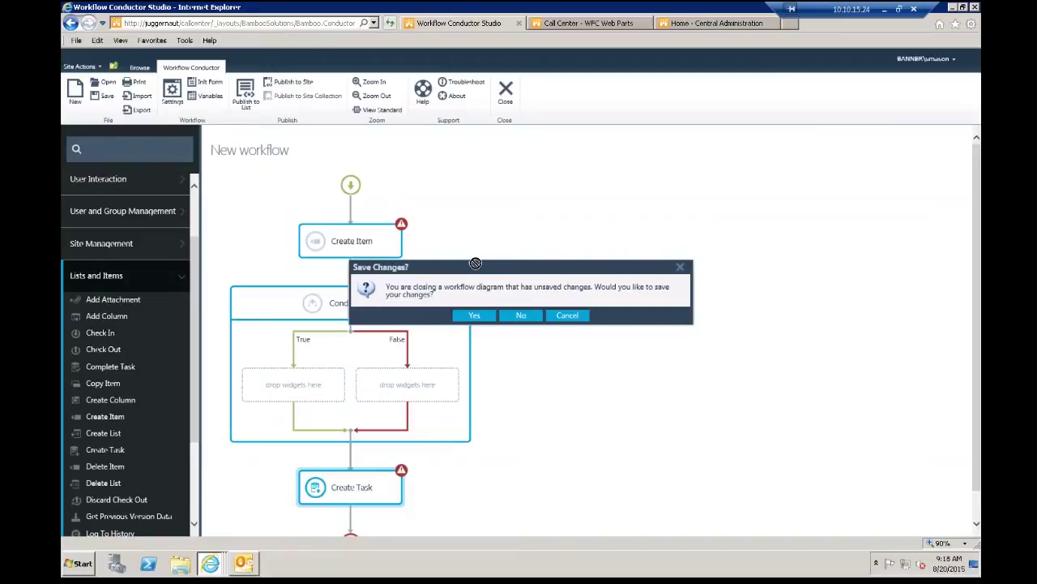
{"action": "left_click", "coordinate": [525, 316]}
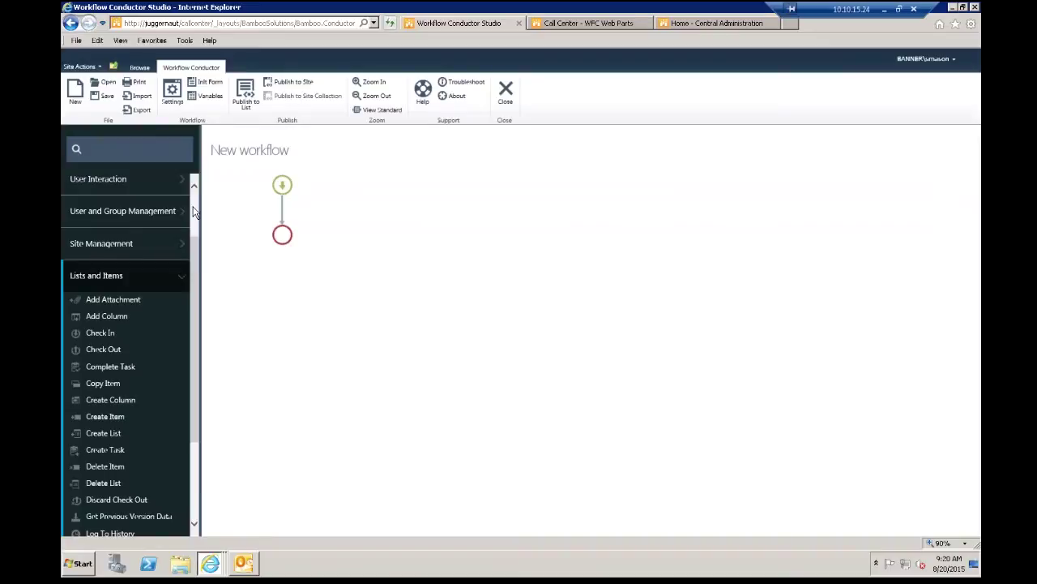
{"action": "scroll", "coordinate": [194, 212], "scroll_direction": "up", "scroll_amount": 2}
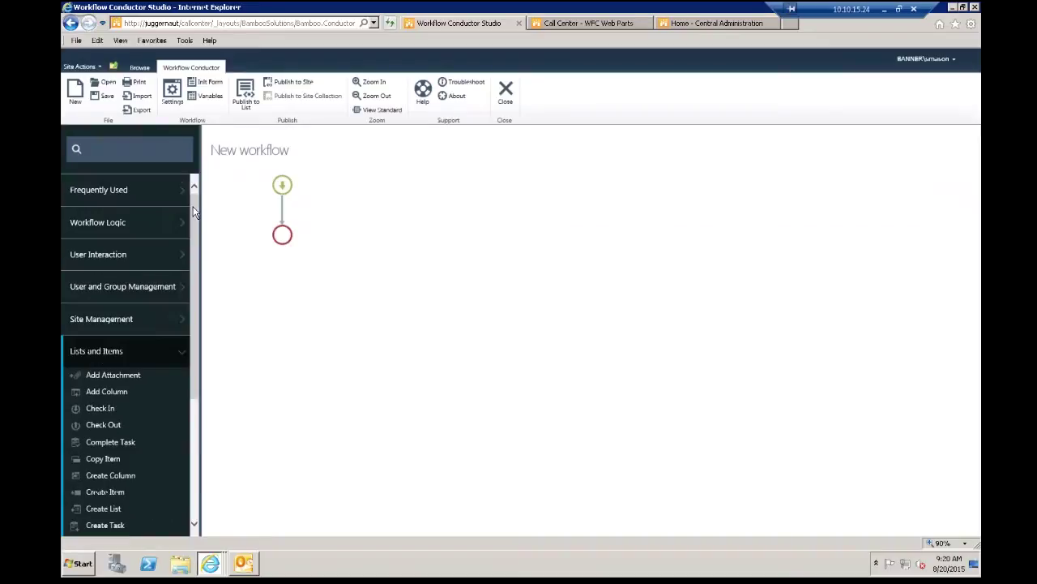
Step: Drag Repeat For Each Item from Workflow Logic onto the start-to-end connector
{"action": "left_click", "coordinate": [100, 229]}
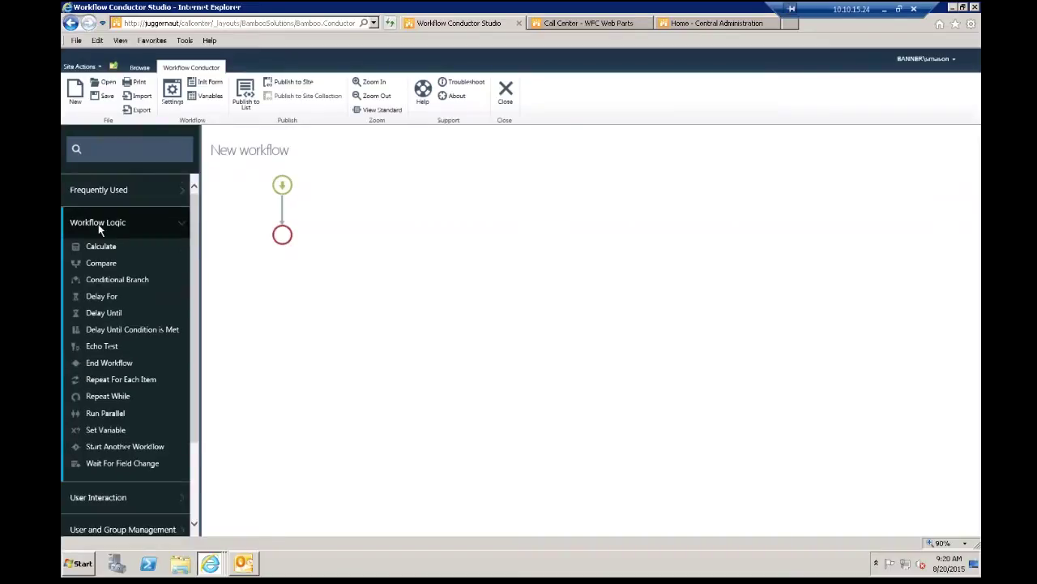
{"action": "left_click_drag", "start_coordinate": [106, 379], "coordinate": [272, 212]}
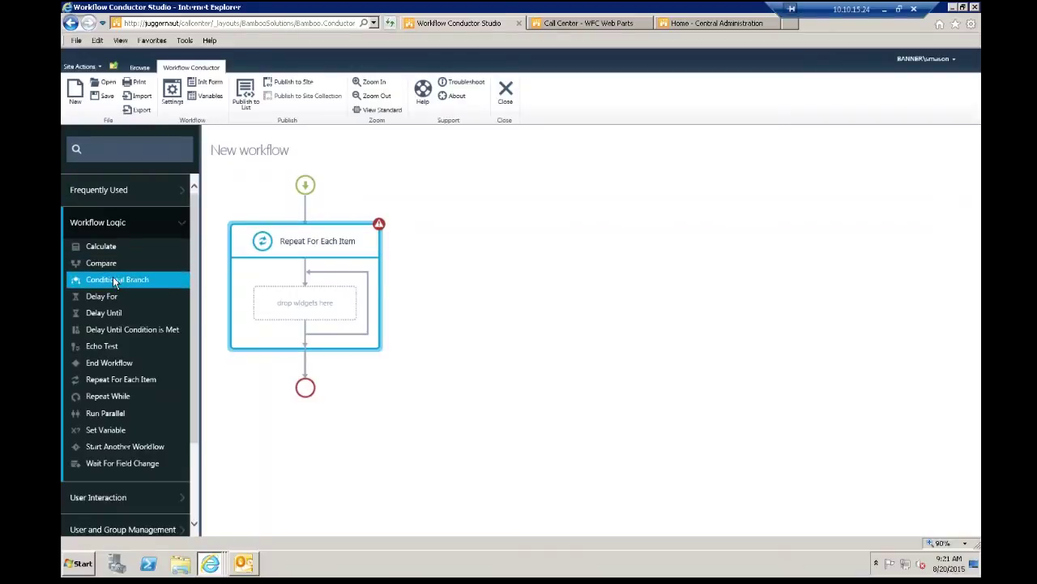
Step: Drop a Conditional Branch into the loop and a Send Email from User Interaction into its True branch
{"action": "left_click_drag", "start_coordinate": [115, 284], "coordinate": [278, 299]}
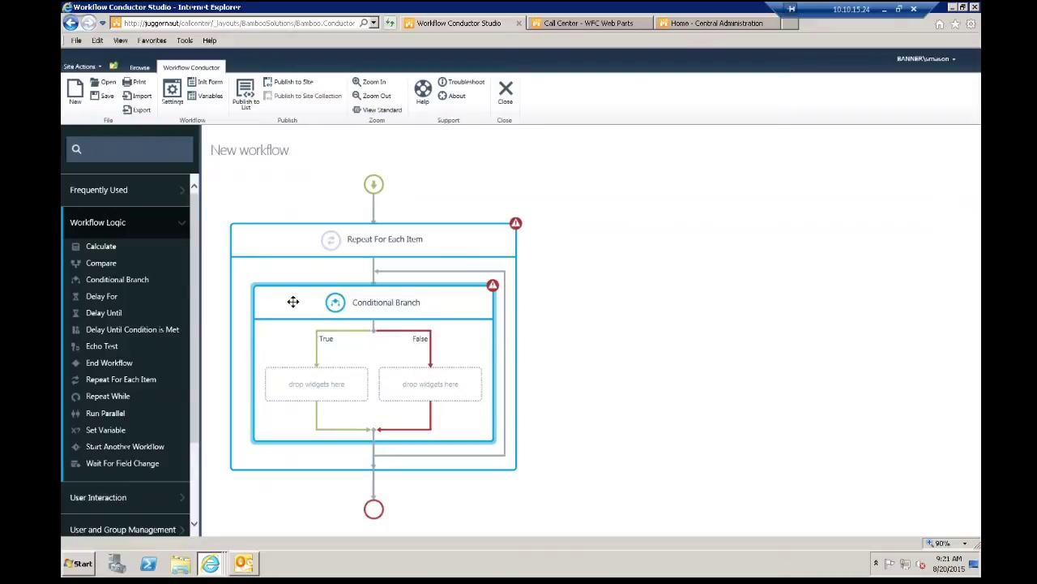
{"action": "left_click_drag", "start_coordinate": [193, 265], "coordinate": [202, 340]}
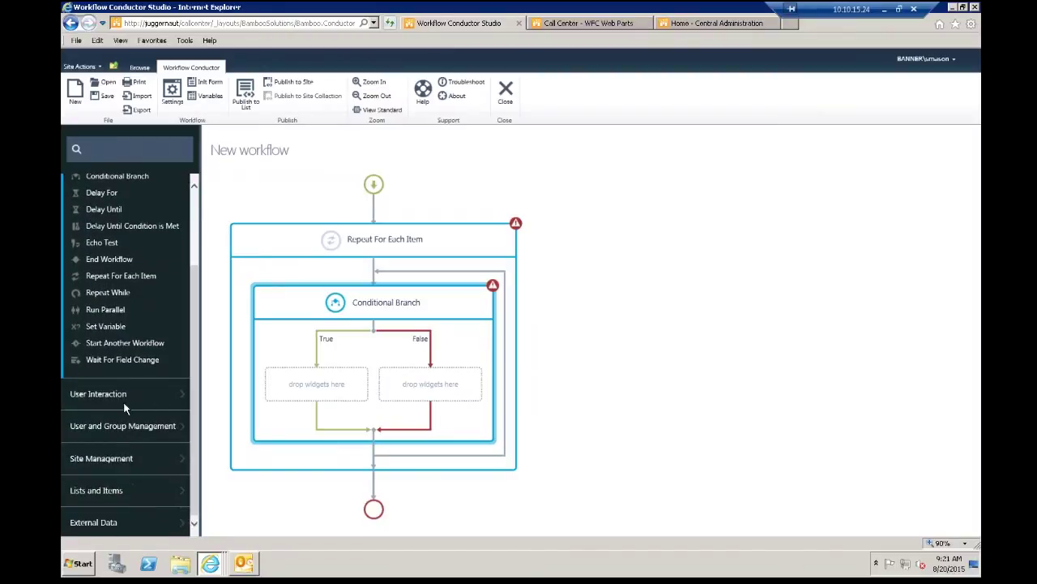
{"action": "left_click", "coordinate": [123, 412]}
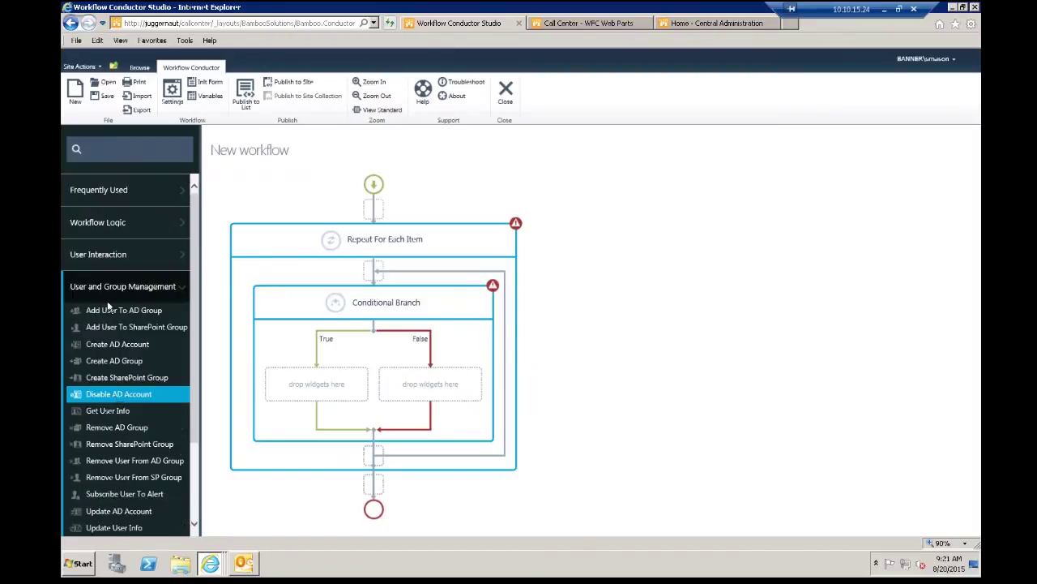
{"action": "left_click", "coordinate": [109, 259]}
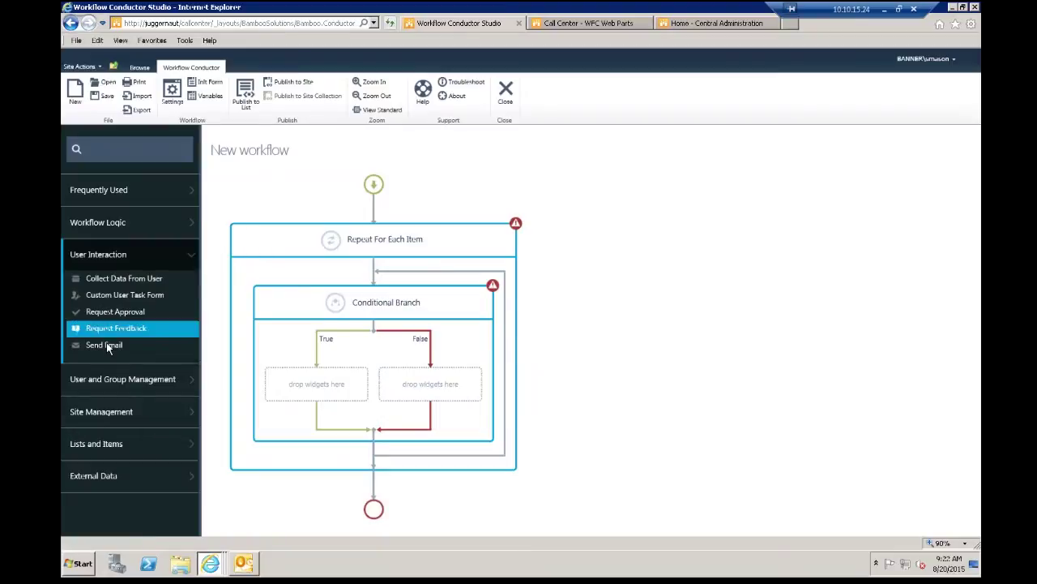
{"action": "left_click_drag", "start_coordinate": [105, 344], "coordinate": [275, 388]}
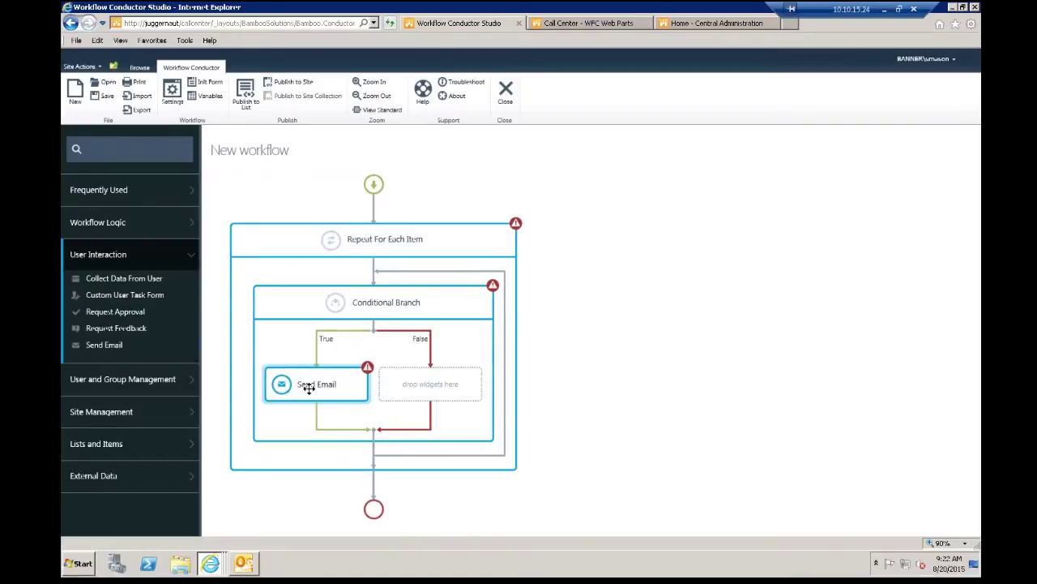
Step: Open the Repeat For Each Item loop's properties panel
{"action": "double_click", "coordinate": [425, 240]}
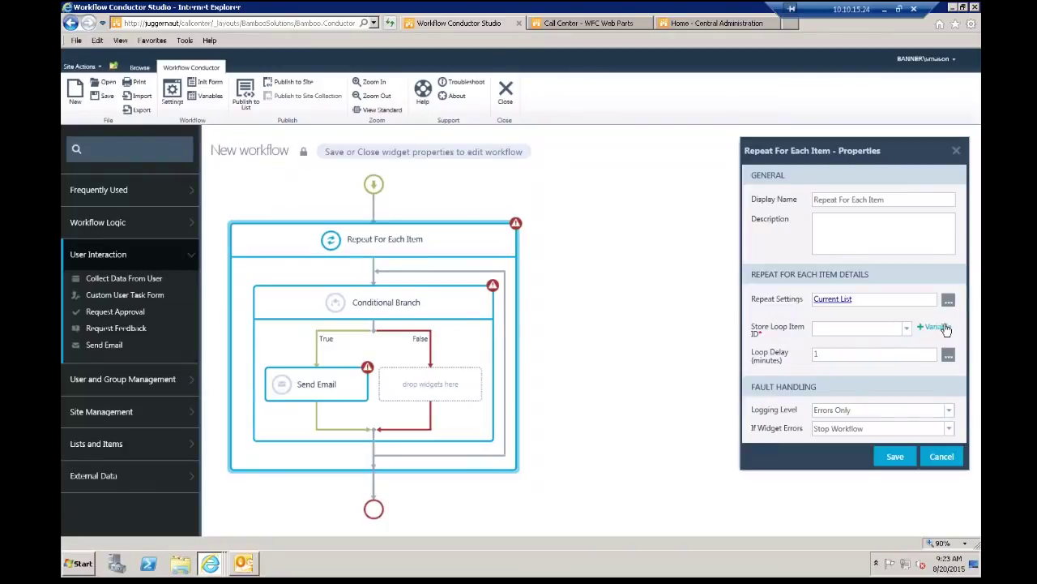
Step: Create a new workflow variable named var1 of type Record
{"action": "left_click", "coordinate": [940, 326]}
{"action": "left_click", "coordinate": [357, 227]}
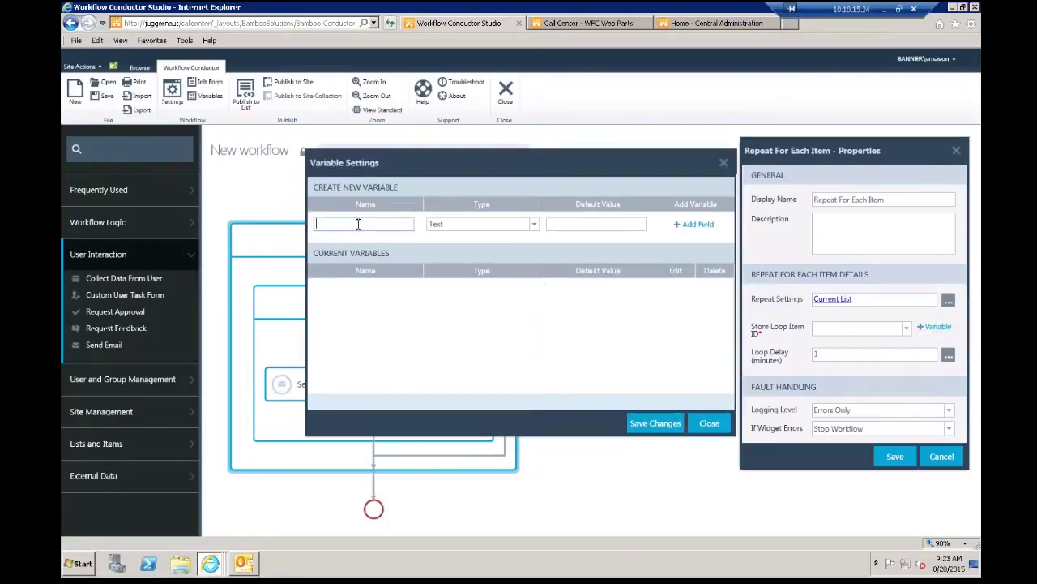
{"action": "type", "text": "var1"}
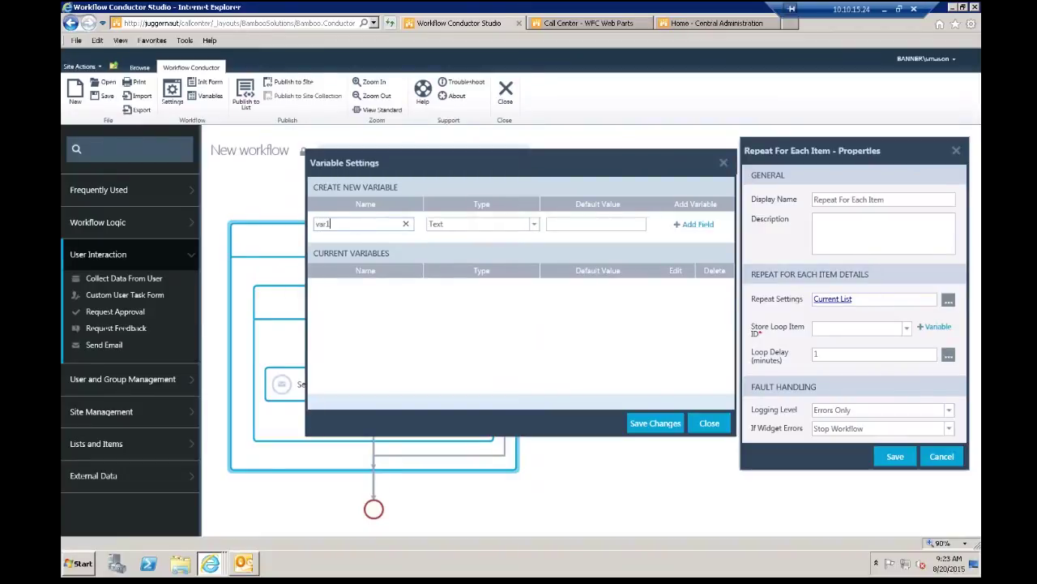
{"action": "left_click", "coordinate": [702, 235]}
{"action": "left_click", "coordinate": [535, 227]}
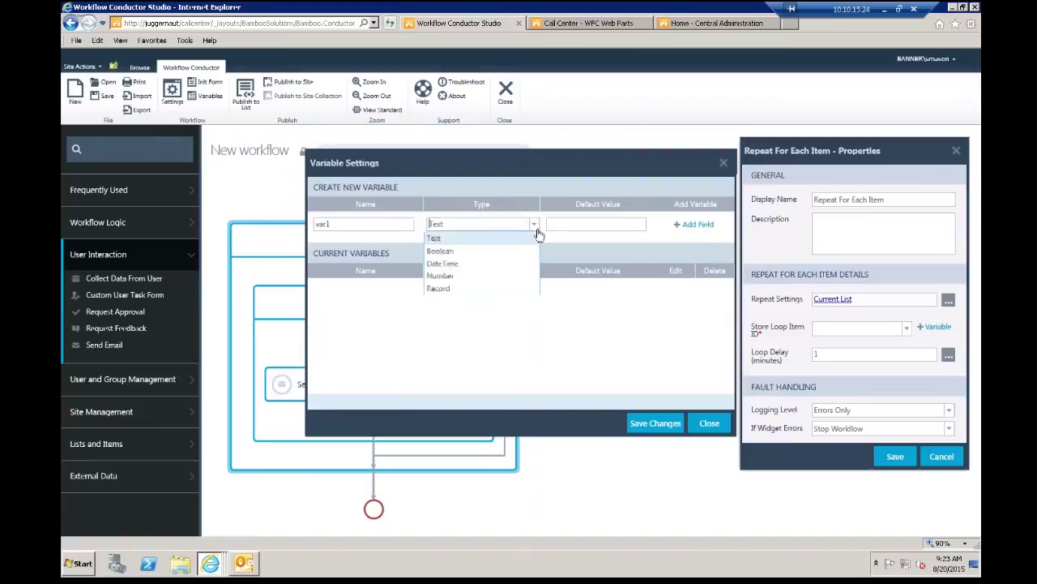
{"action": "left_click", "coordinate": [452, 290]}
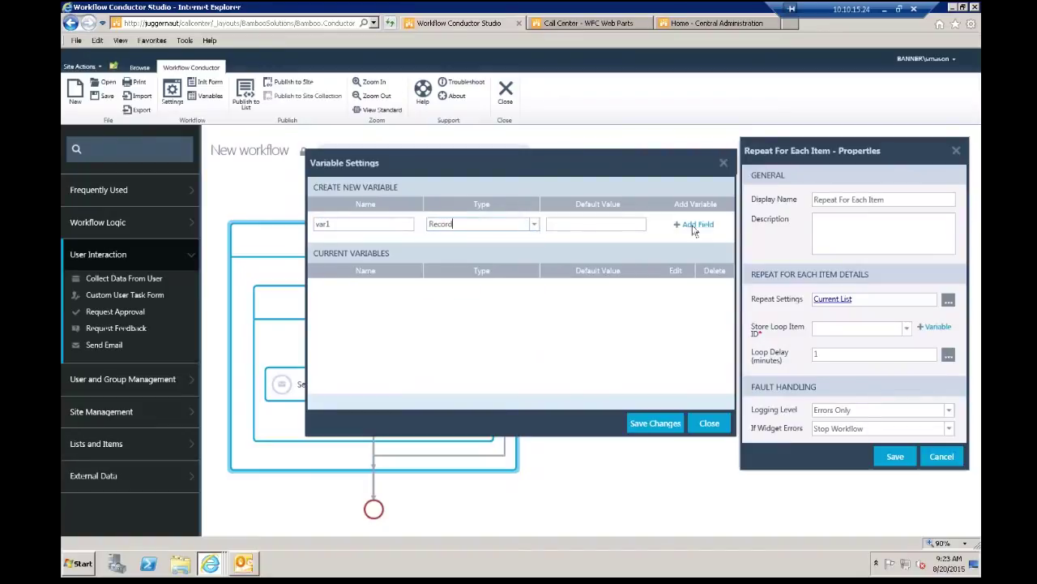
{"action": "left_click", "coordinate": [695, 225]}
{"action": "left_click", "coordinate": [648, 423]}
Step: Change var1's type to Number and choose var1 to store the loop item ID
{"action": "left_click", "coordinate": [910, 334]}
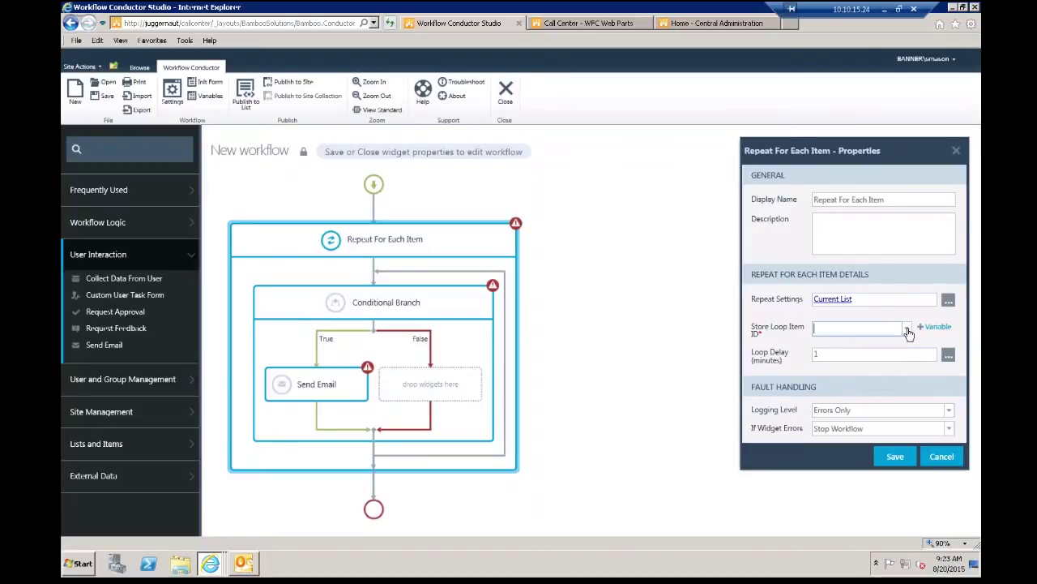
{"action": "left_click", "coordinate": [924, 328]}
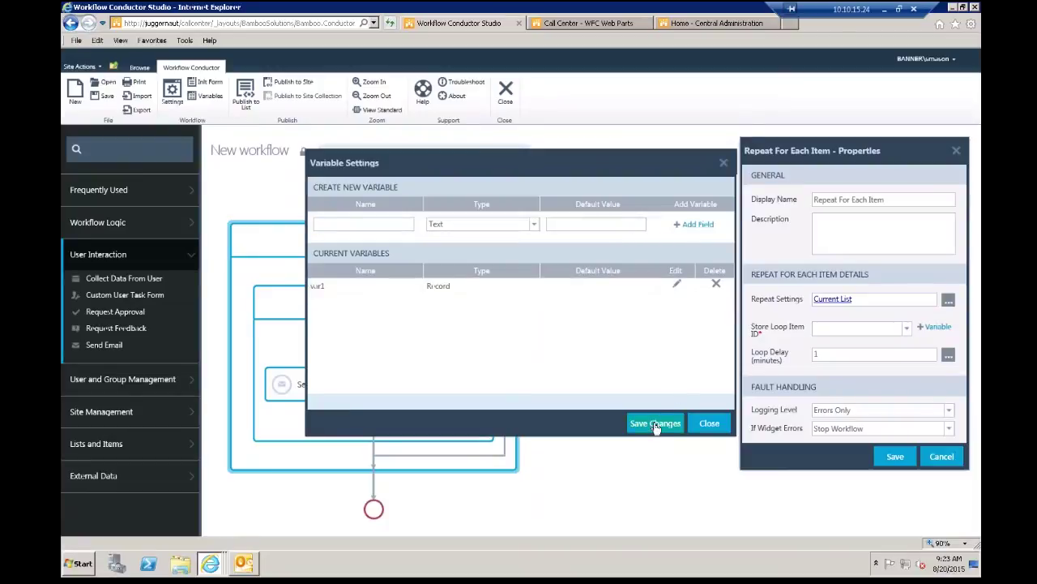
{"action": "left_click", "coordinate": [685, 286]}
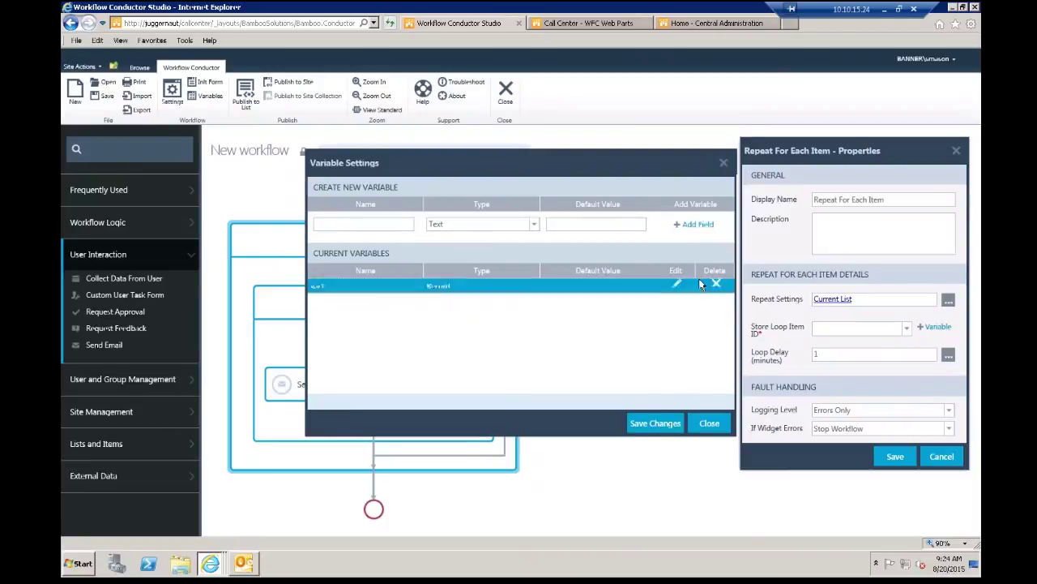
{"action": "left_click", "coordinate": [677, 283]}
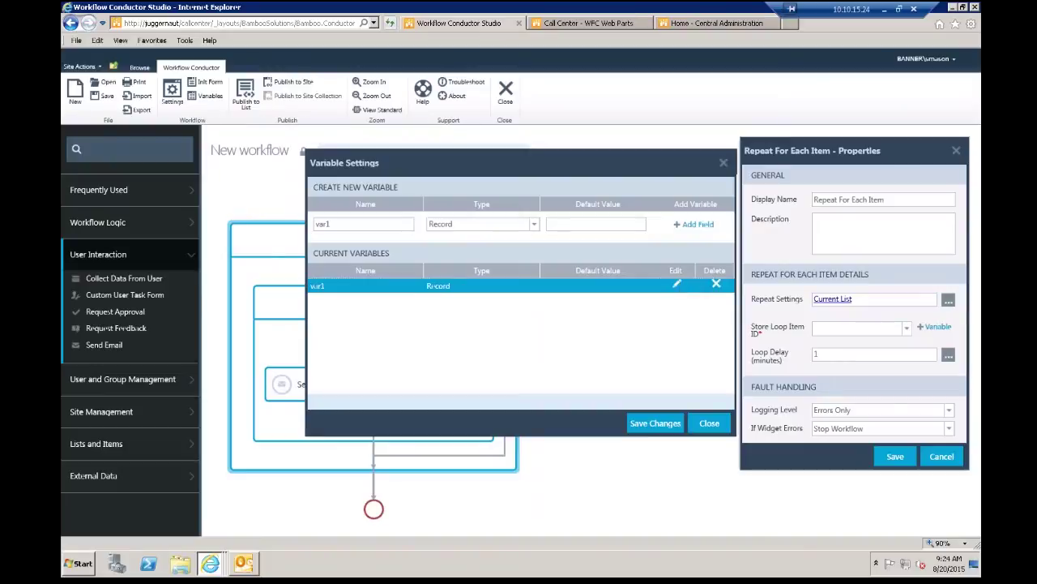
{"action": "left_click", "coordinate": [535, 225]}
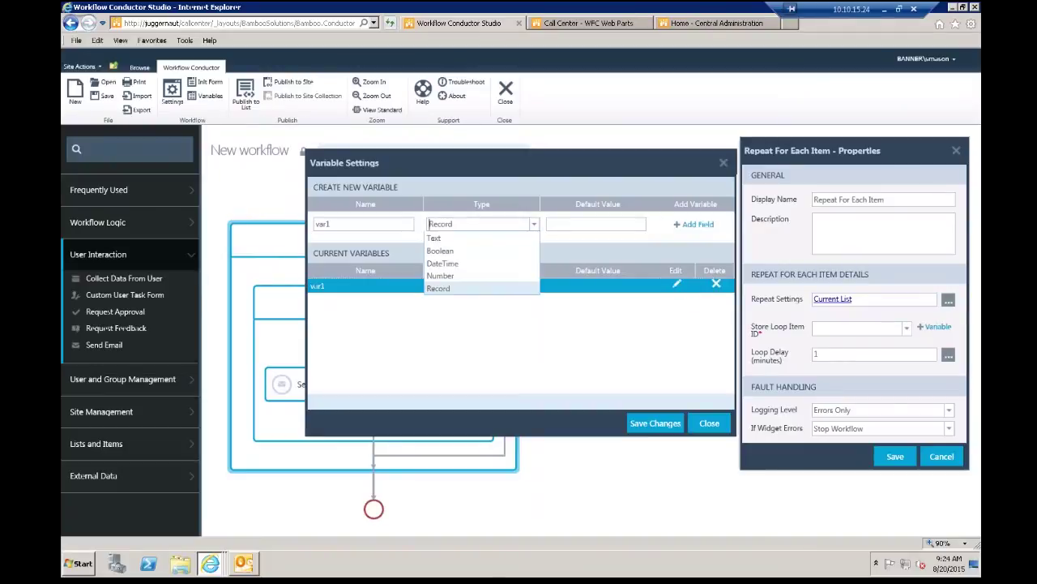
{"action": "left_click", "coordinate": [441, 276]}
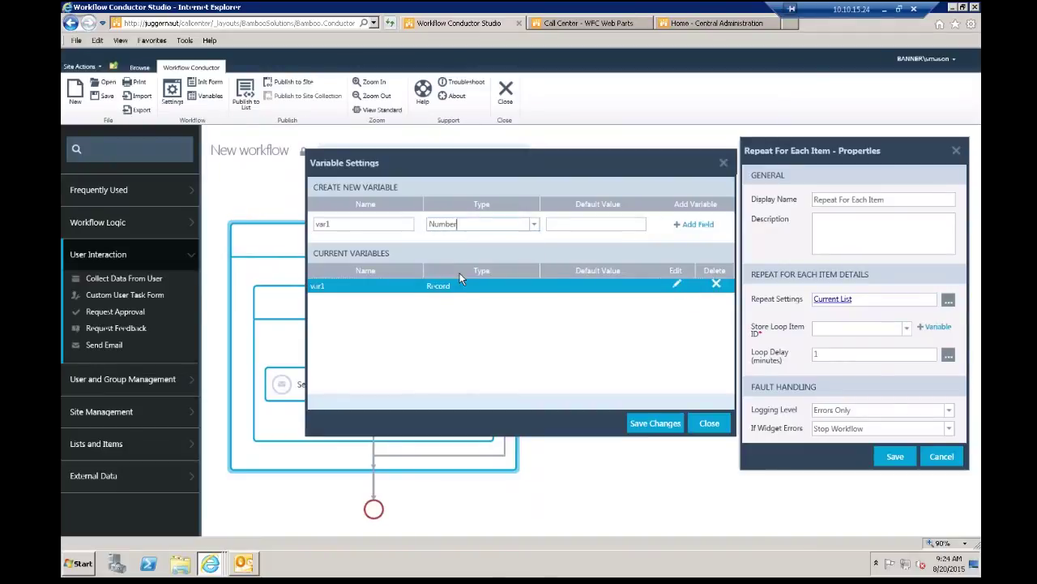
{"action": "left_click", "coordinate": [697, 226]}
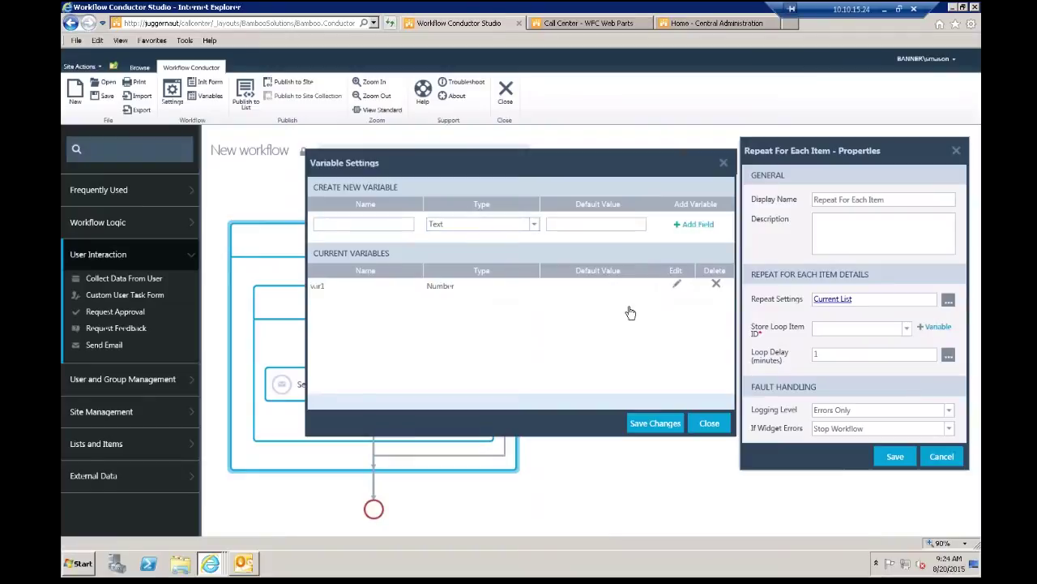
{"action": "left_click", "coordinate": [648, 422]}
{"action": "left_click", "coordinate": [906, 327]}
{"action": "left_click", "coordinate": [859, 344]}
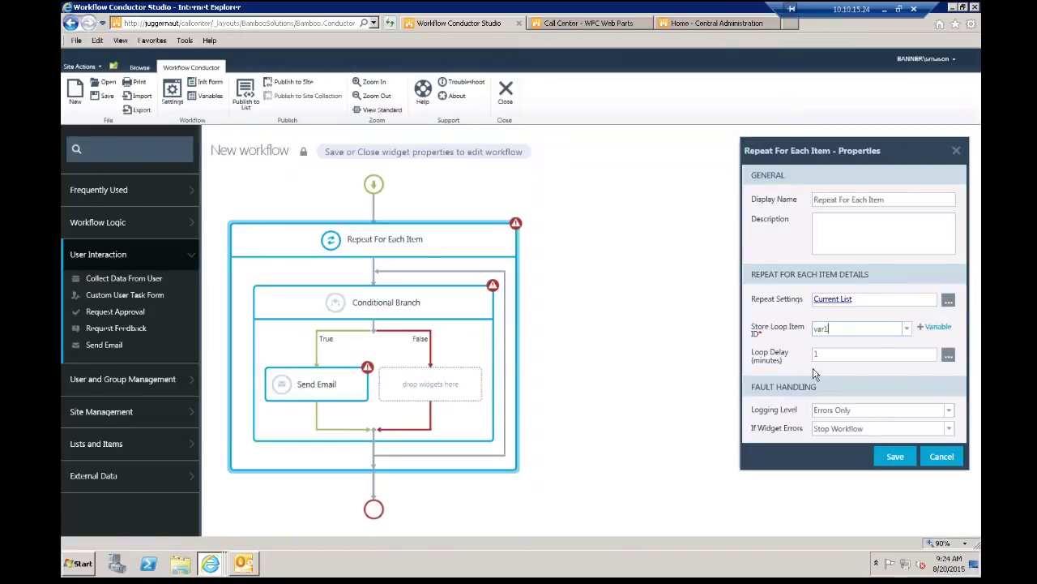
Step: Enter a loop delay of 60 and save the Repeat For Each Item properties
{"action": "key", "text": "Tab"}
{"action": "type", "text": "60"}
{"action": "left_click", "coordinate": [896, 457]}
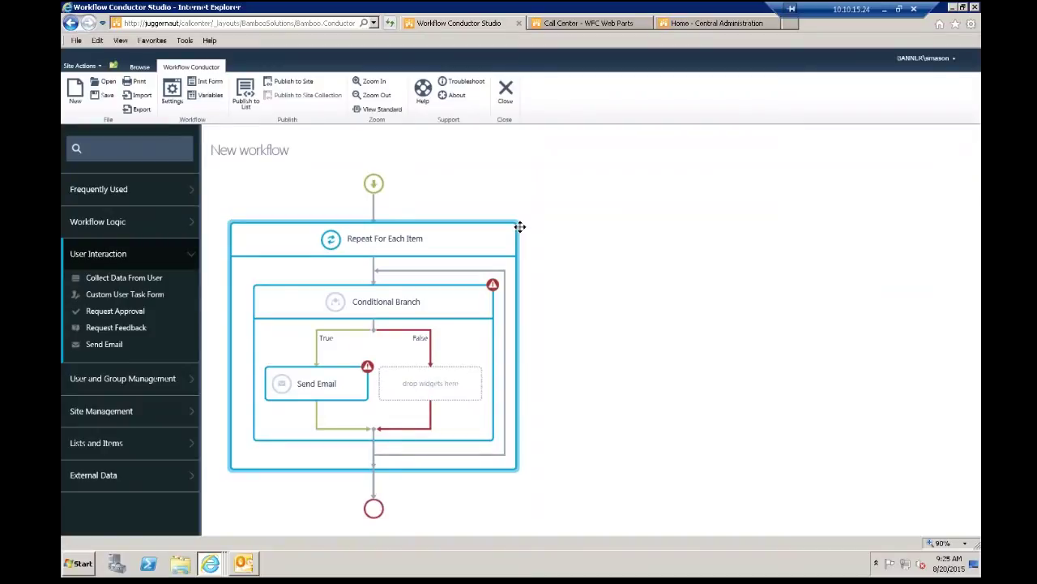
Step: Open the Conditional Branch properties, the Define Condition dialog, and its condition type list
{"action": "double_click", "coordinate": [429, 302]}
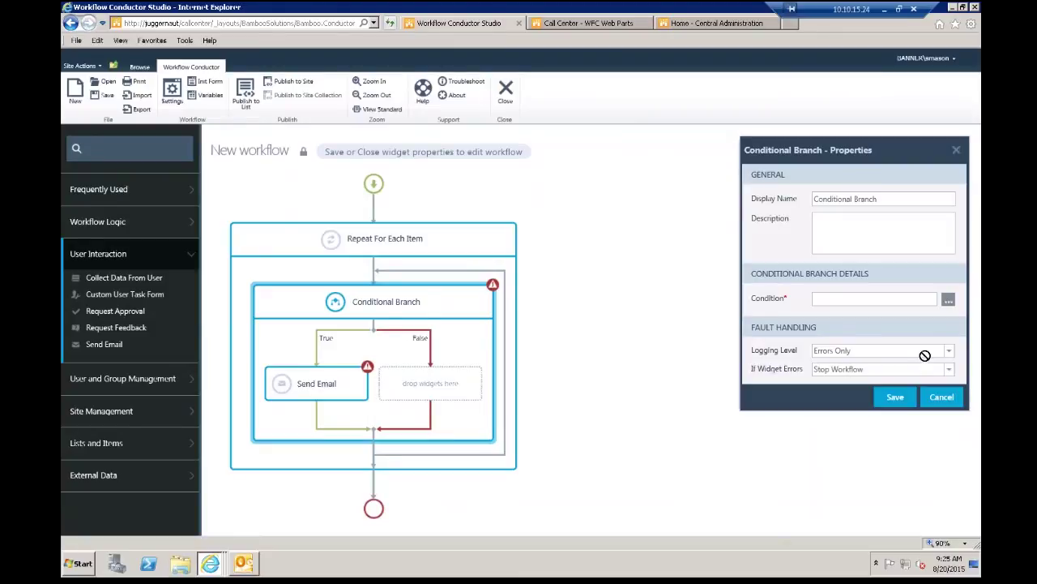
{"action": "left_click", "coordinate": [948, 299]}
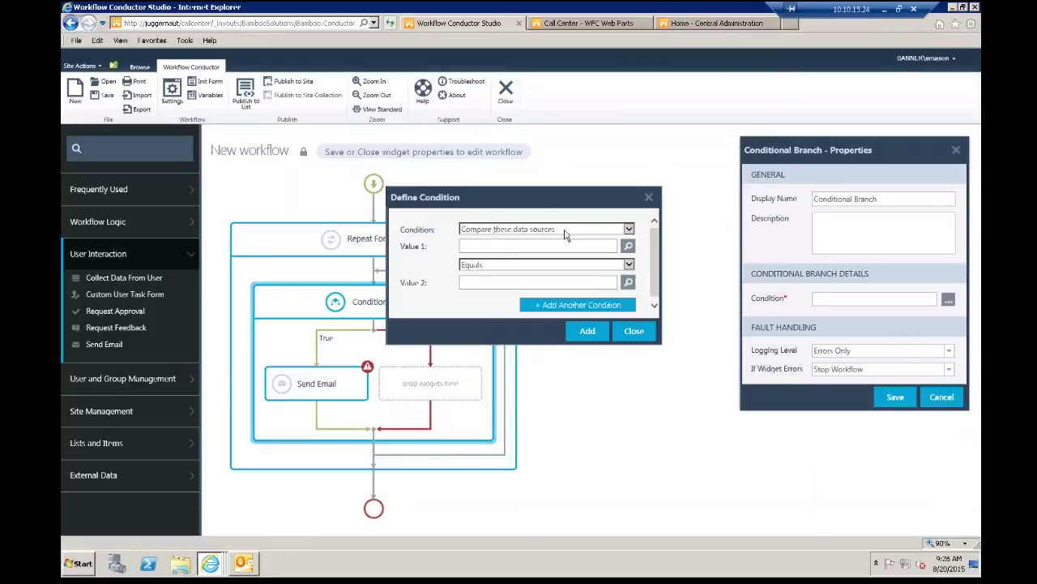
{"action": "left_click", "coordinate": [628, 230]}
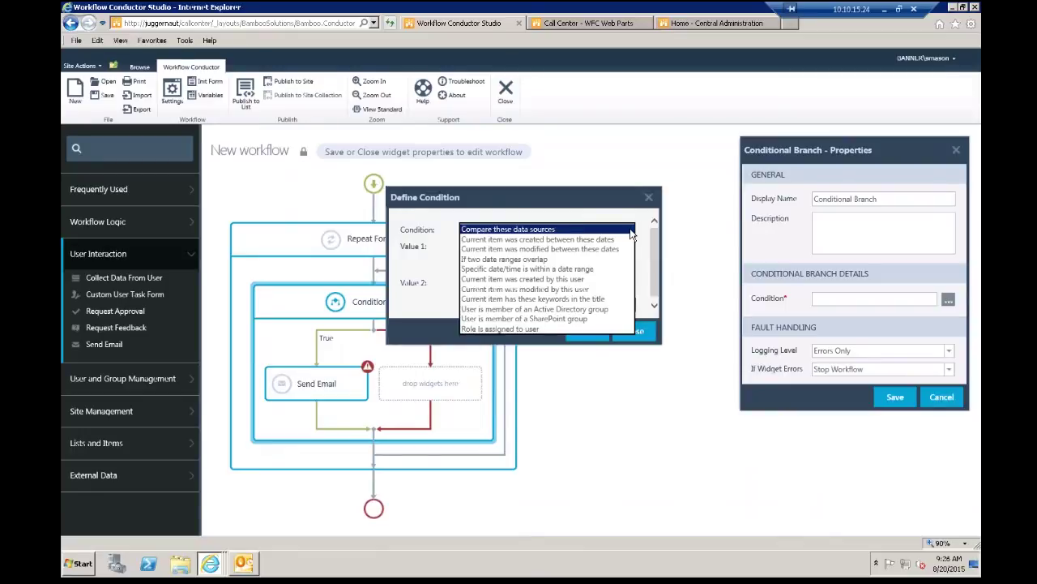
Step: Choose 'Compare these data sources', set the operator to Contains, and open a lookup for Value 1
{"action": "left_click", "coordinate": [515, 230]}
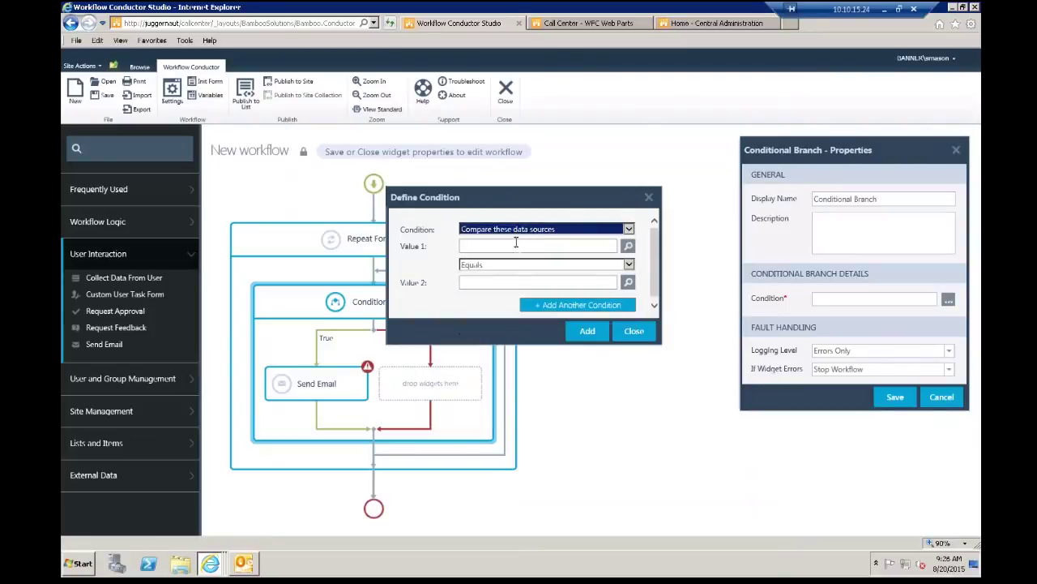
{"action": "left_click", "coordinate": [512, 245]}
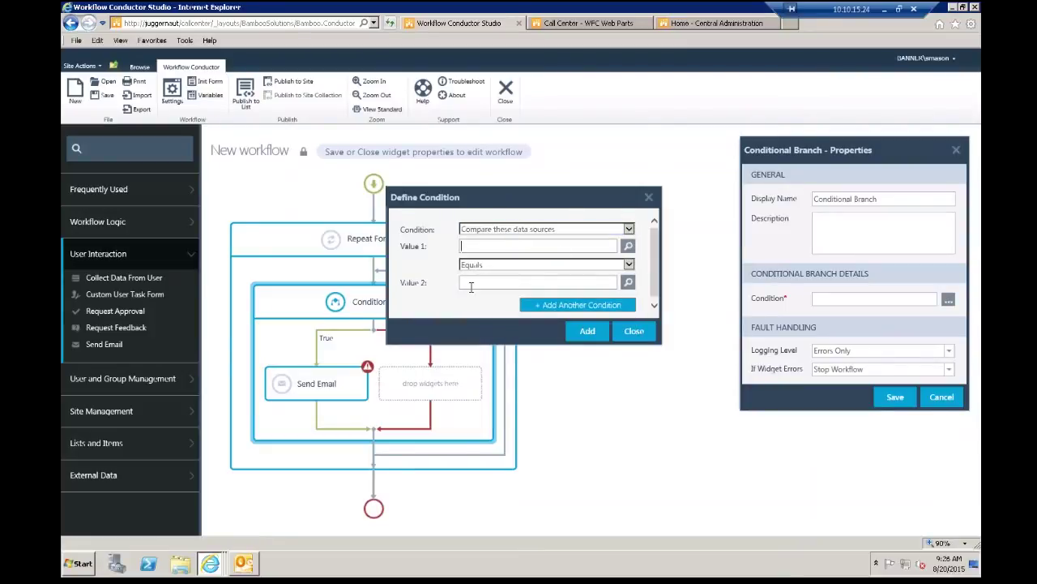
{"action": "left_click", "coordinate": [628, 265]}
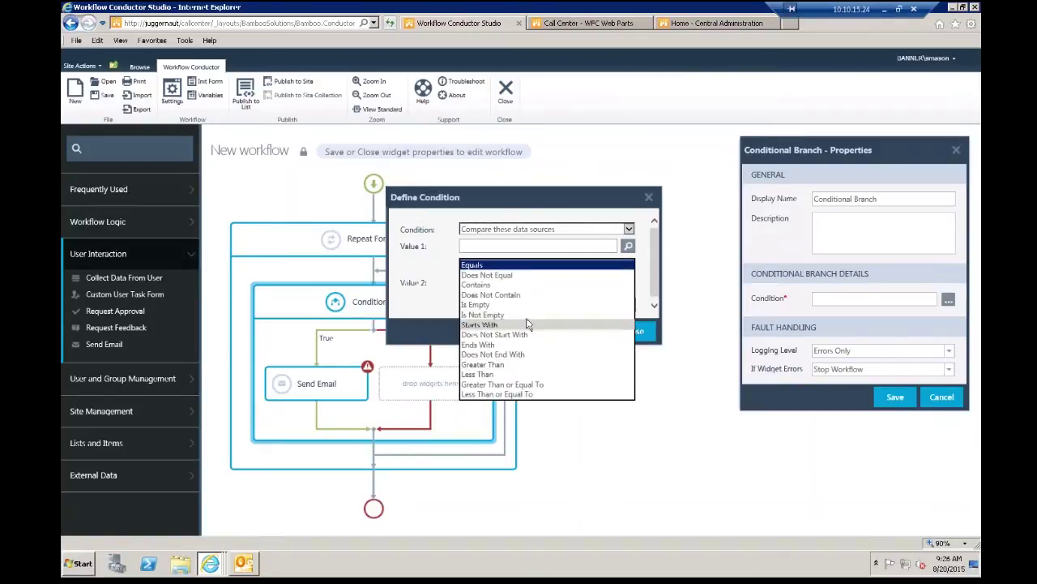
{"action": "left_click", "coordinate": [434, 269]}
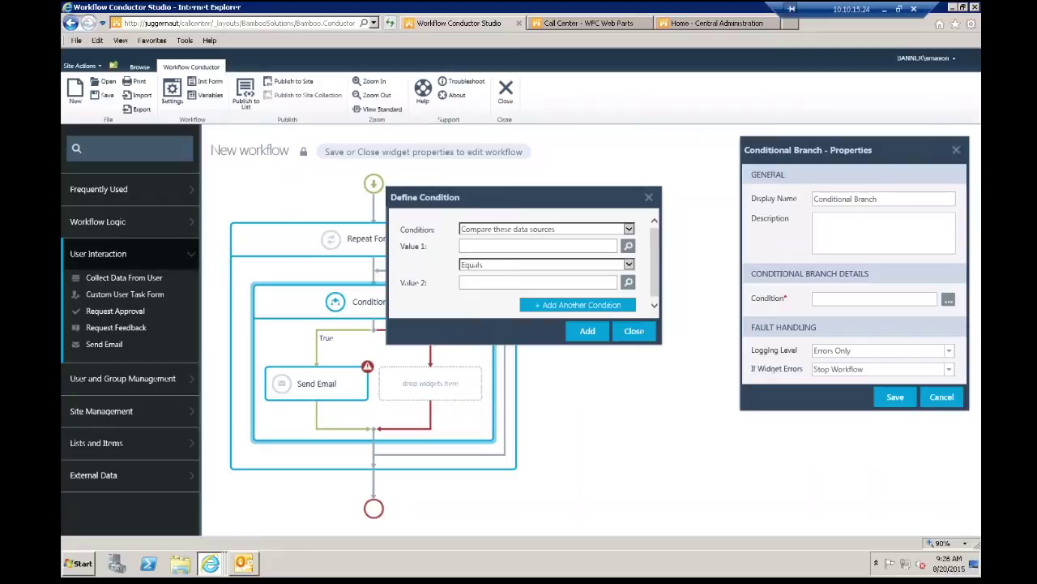
{"action": "left_click", "coordinate": [503, 265]}
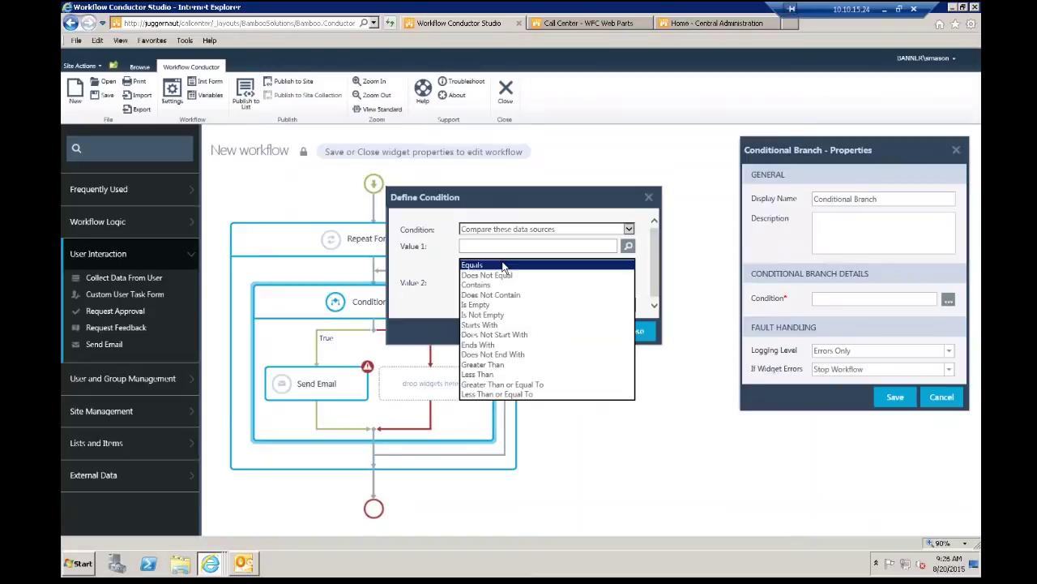
{"action": "left_click", "coordinate": [482, 285]}
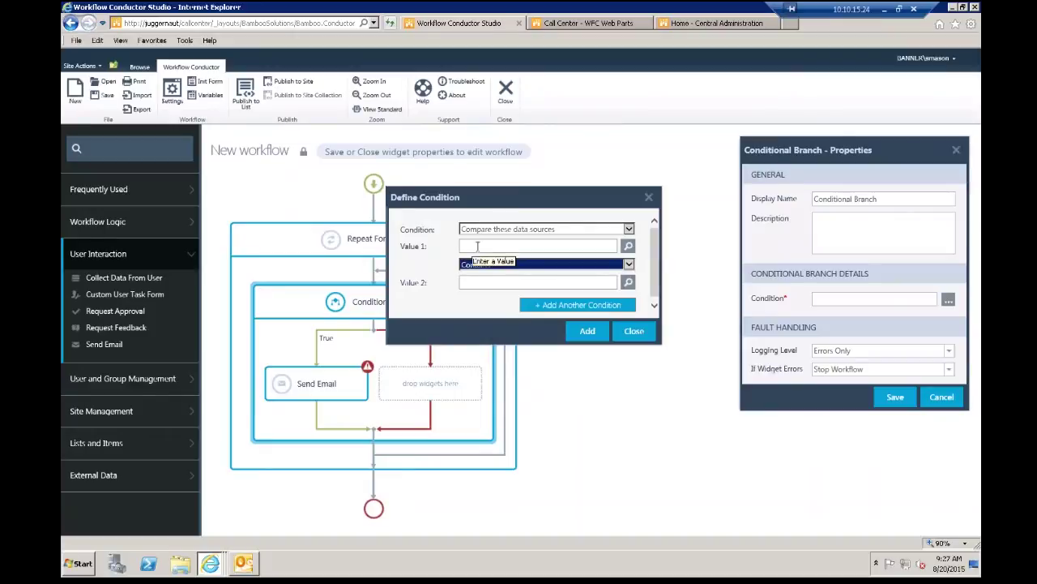
{"action": "left_click", "coordinate": [478, 246]}
{"action": "left_click", "coordinate": [489, 280]}
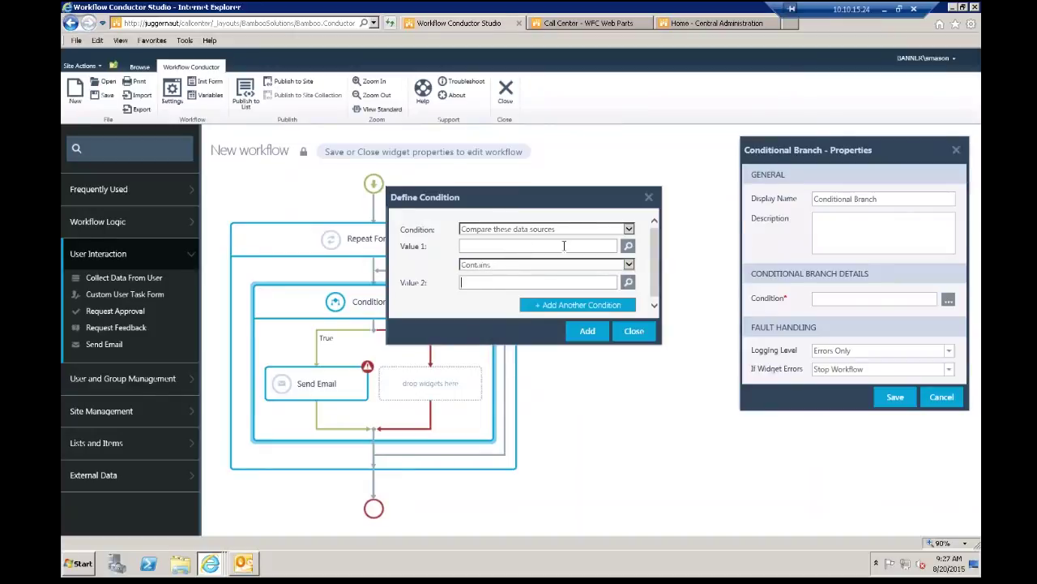
{"action": "left_click", "coordinate": [628, 247]}
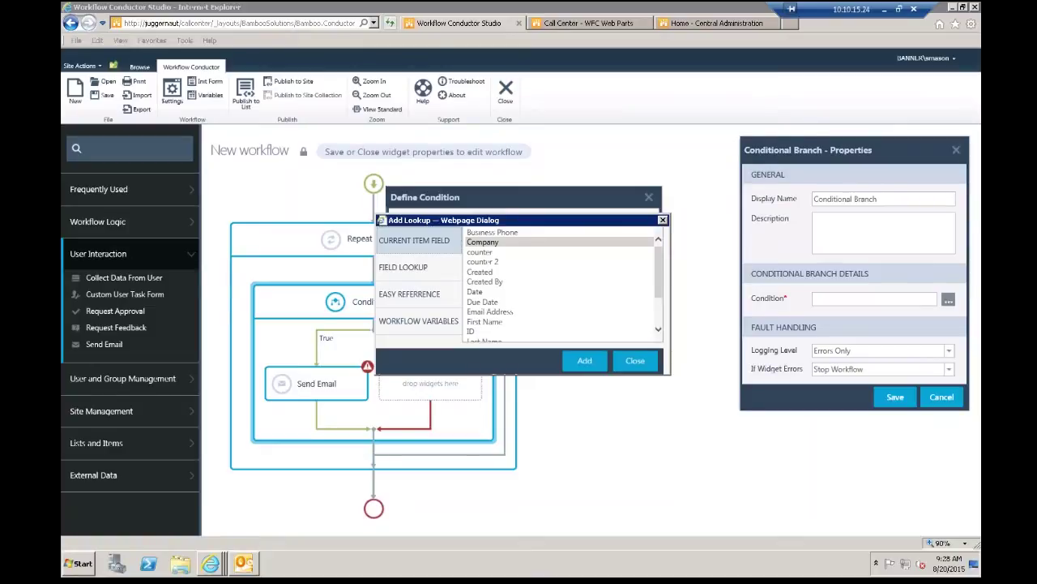
Step: Close the field lookup and switch the comparison operator back to Equals
{"action": "left_click", "coordinate": [662, 220]}
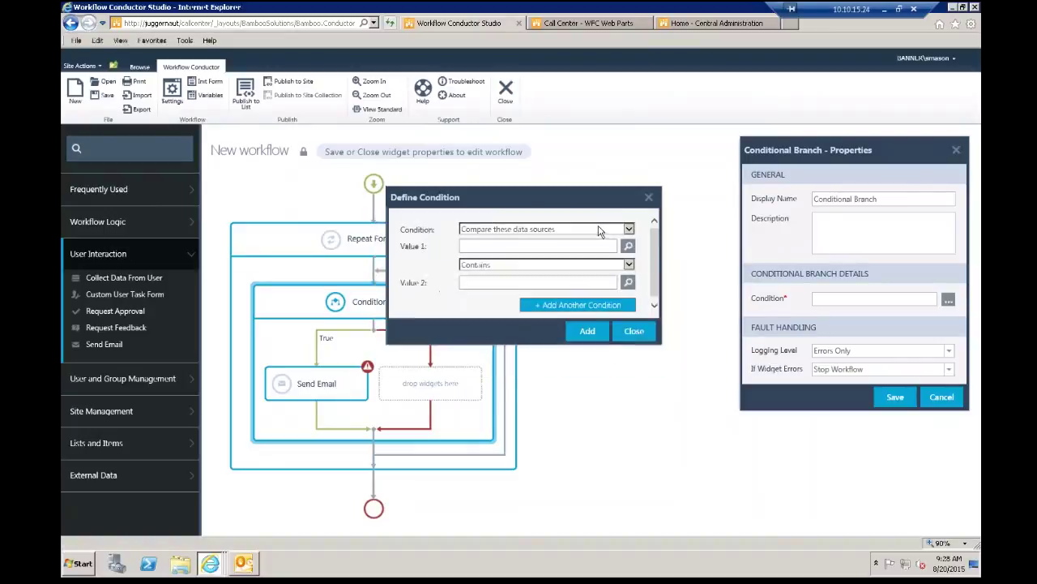
{"action": "left_click", "coordinate": [494, 246]}
{"action": "left_click", "coordinate": [628, 265]}
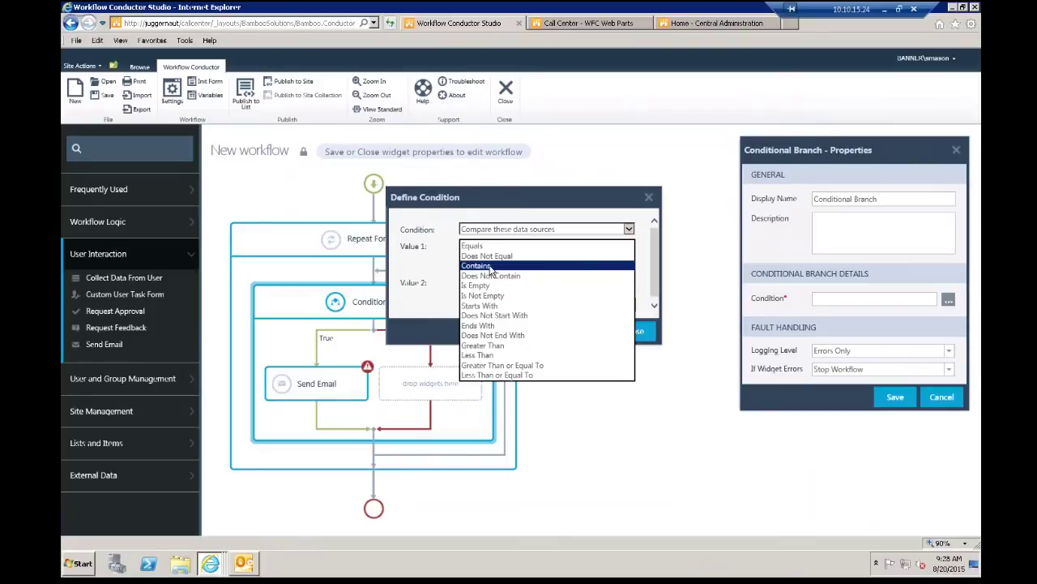
{"action": "left_click", "coordinate": [491, 266]}
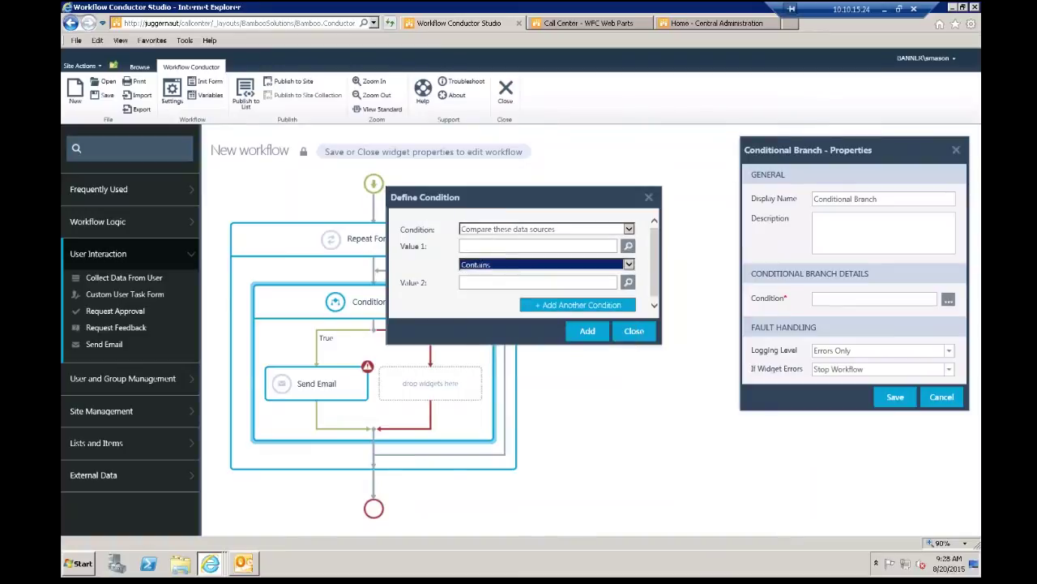
{"action": "left_click", "coordinate": [628, 264]}
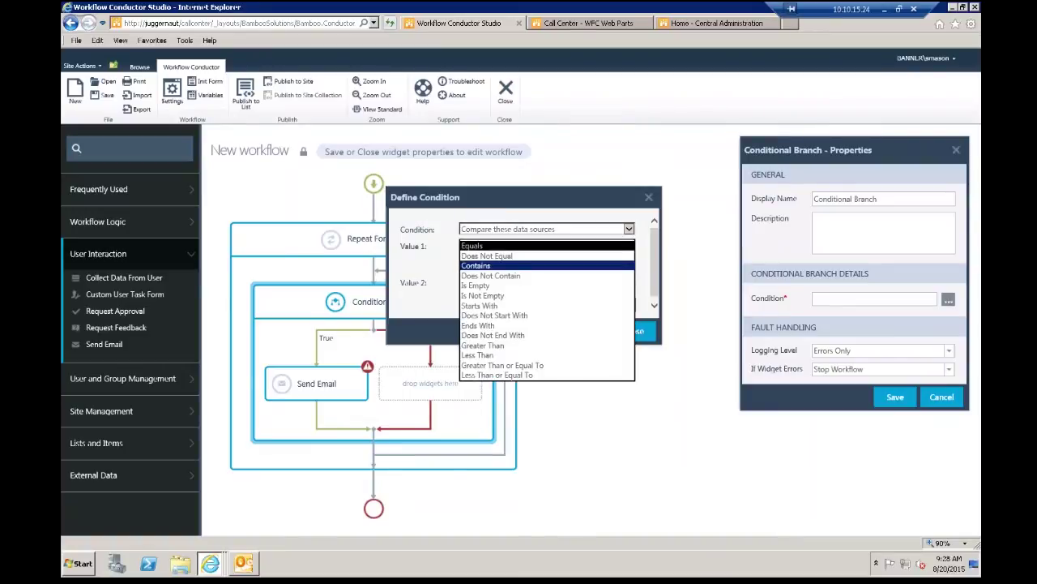
{"action": "left_click", "coordinate": [495, 245]}
{"action": "left_click", "coordinate": [501, 245]}
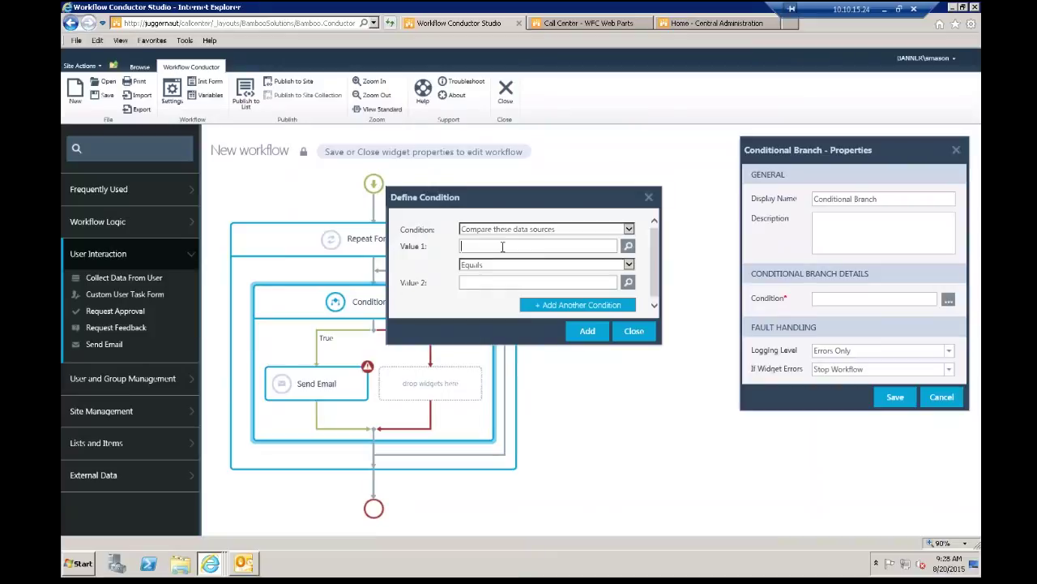
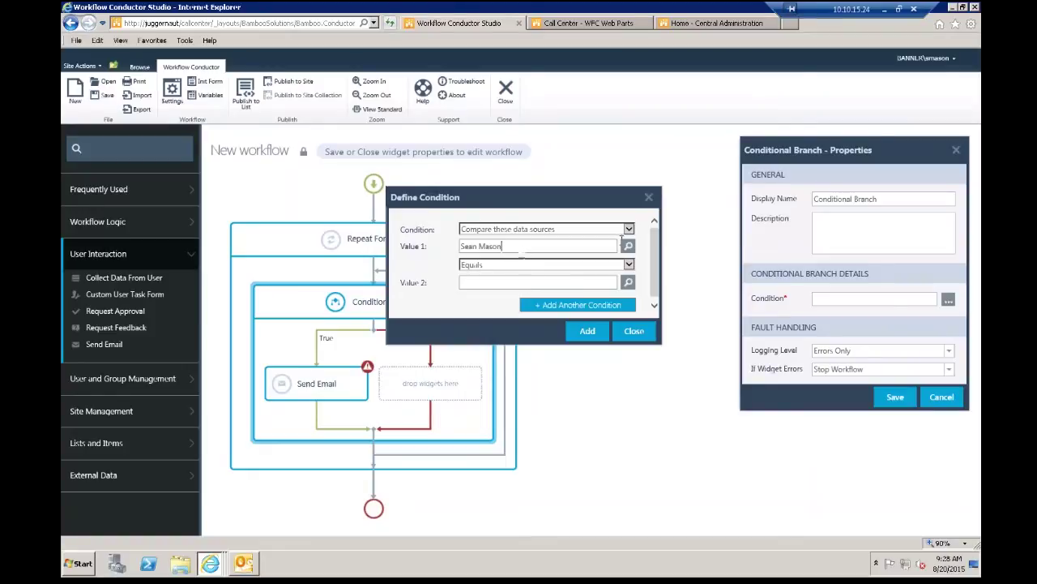
Step: Set Value 1 to a lookup of the current item's Email Address field
{"action": "left_click", "coordinate": [628, 245]}
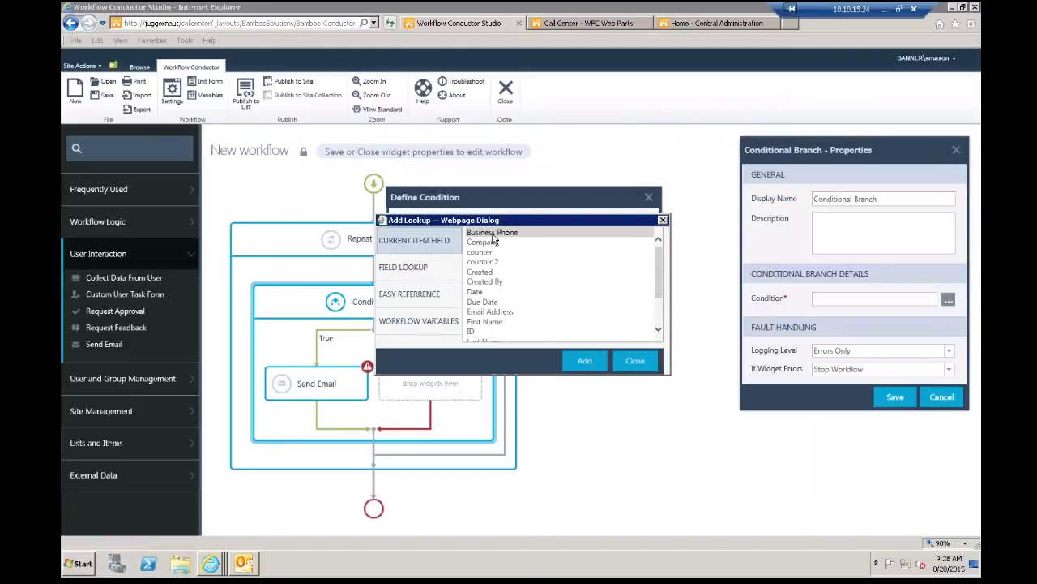
{"action": "left_click", "coordinate": [494, 321]}
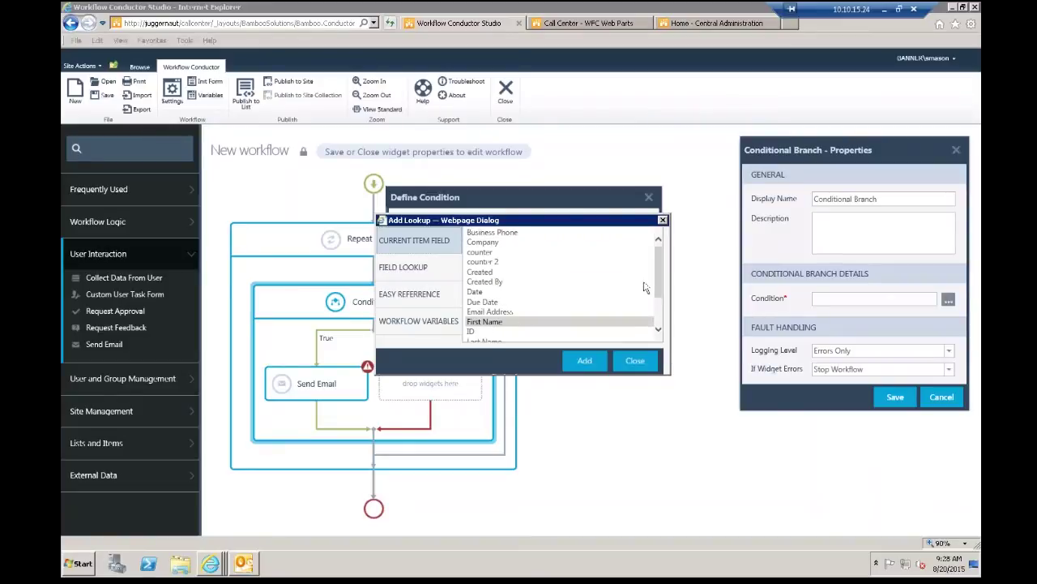
{"action": "left_click_drag", "start_coordinate": [660, 265], "coordinate": [659, 278]}
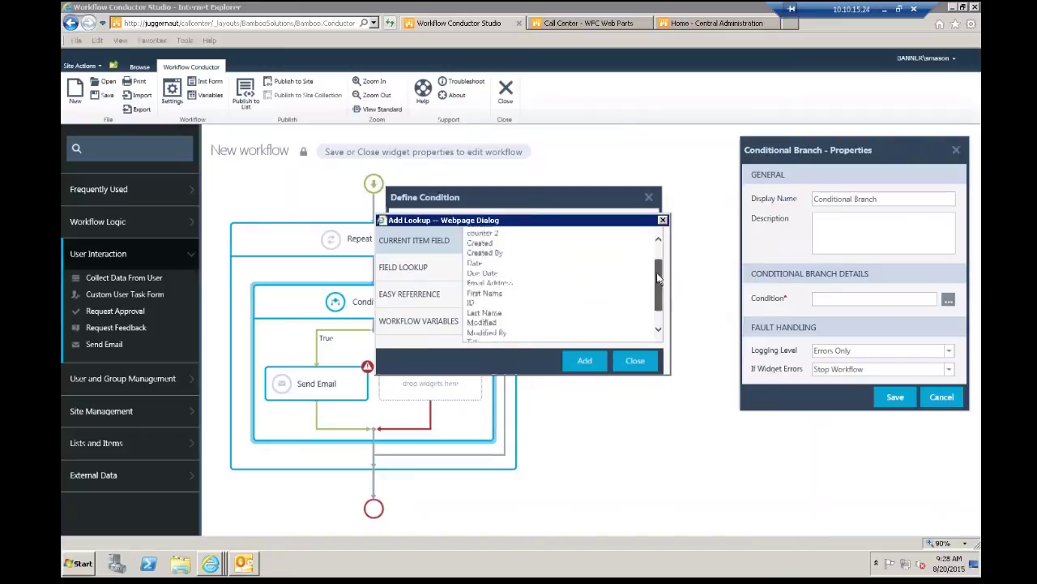
{"action": "left_click", "coordinate": [569, 280]}
{"action": "left_click", "coordinate": [586, 363]}
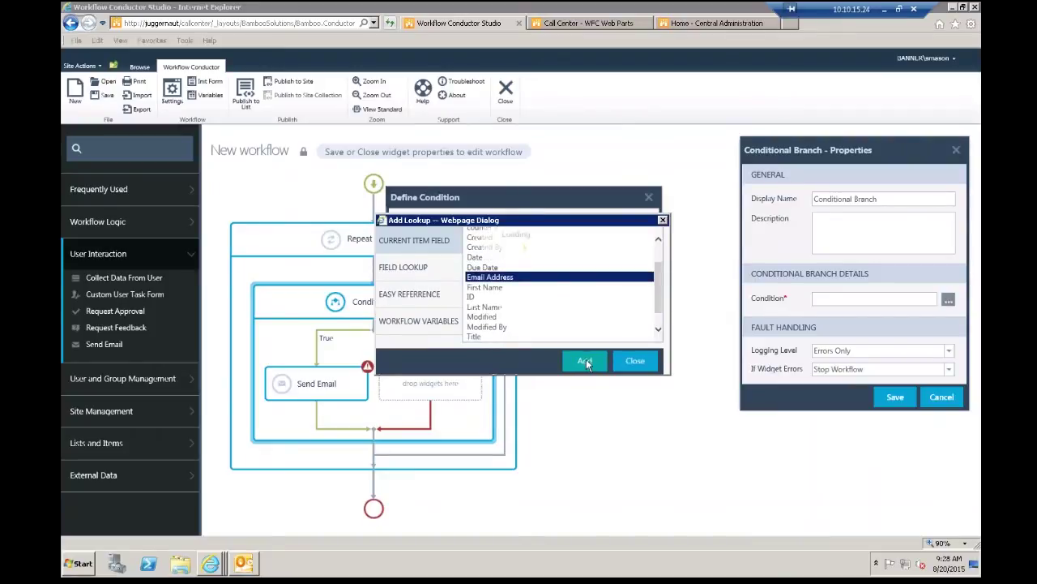
Step: Type a contact's email address as Value 2
{"action": "left_click", "coordinate": [500, 284]}
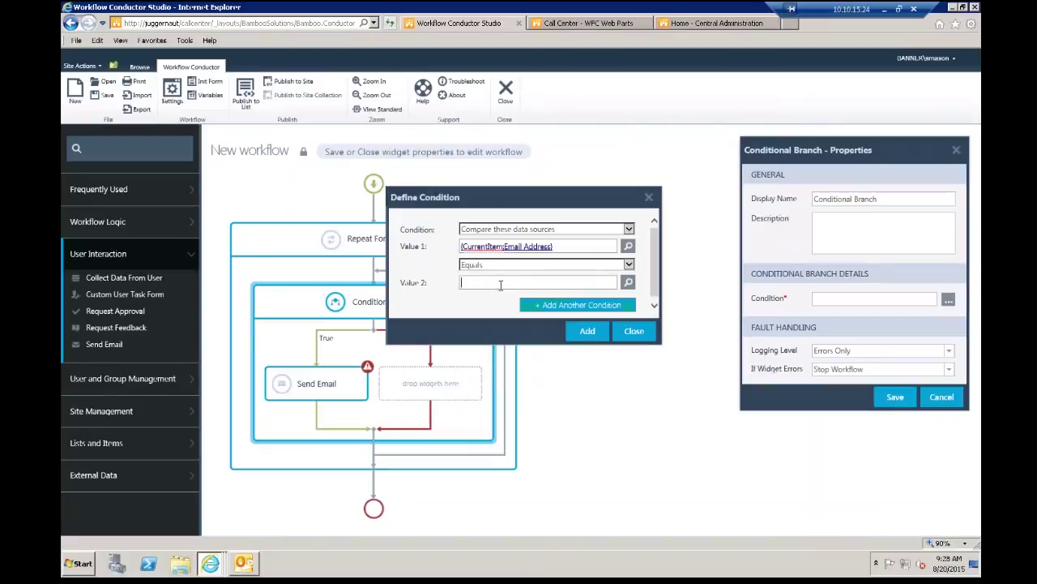
{"action": "scroll", "coordinate": [496, 308], "scroll_direction": "down", "scroll_amount": 1}
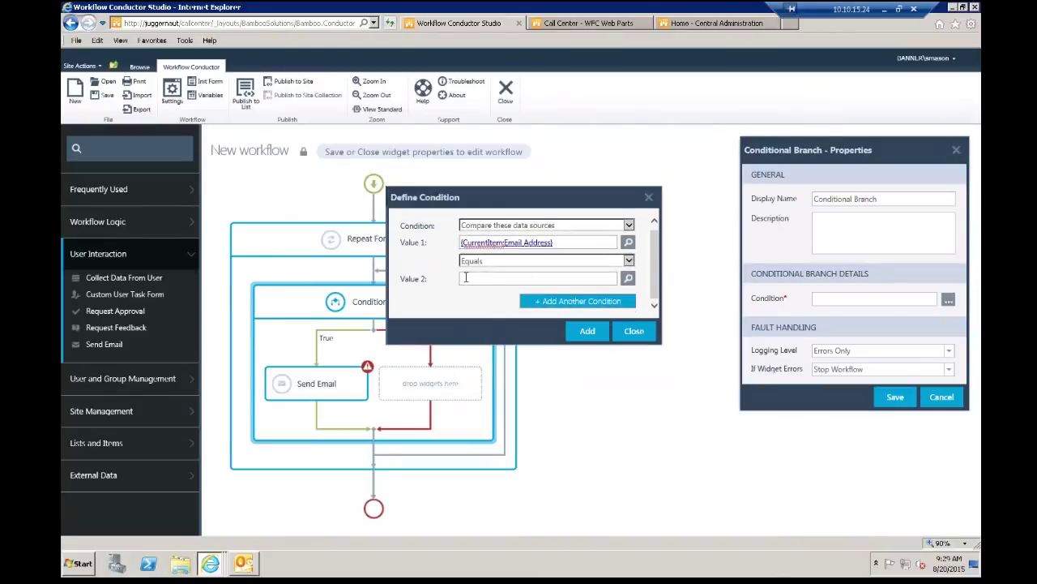
{"action": "left_click", "coordinate": [466, 277]}
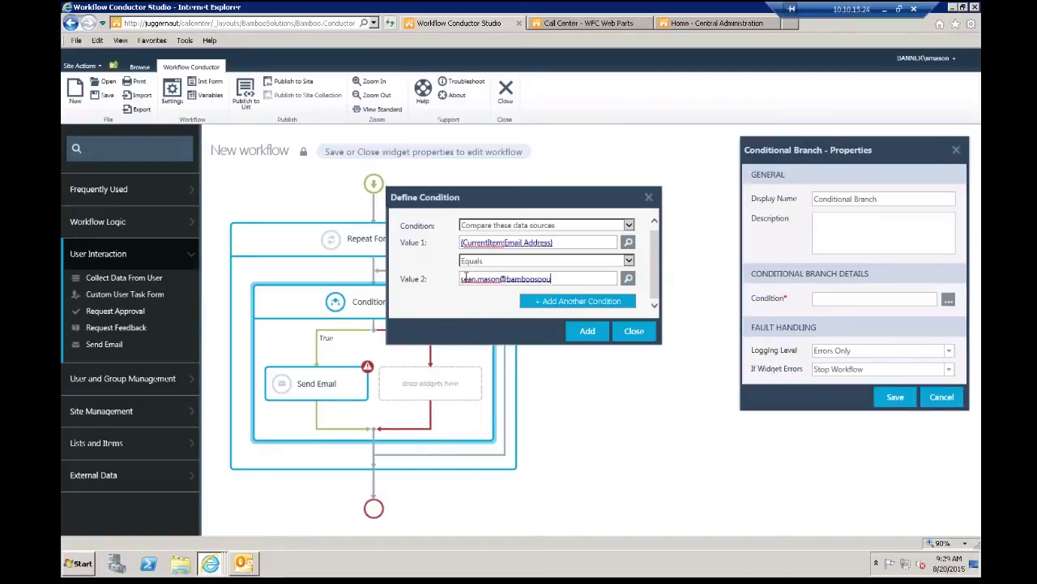
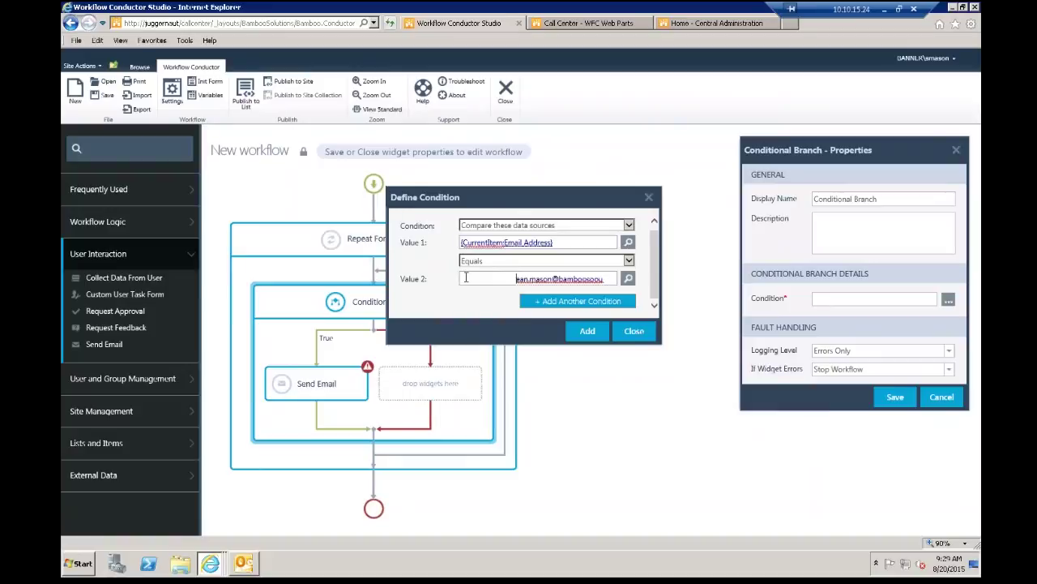
{"action": "key", "text": "Delete"}
{"action": "key", "text": "Delete"}
{"action": "key", "text": "Delete"}
{"action": "key", "text": "Delete"}
{"action": "key", "text": "Delete"}
{"action": "key", "text": "Delete"}
{"action": "key", "text": "Delete"}
{"action": "key", "text": "Delete"}
{"action": "key", "text": "Delete"}
{"action": "key", "text": "Delete"}
{"action": "key", "text": "Delete"}
{"action": "key", "text": "Delete"}
{"action": "key", "text": "Delete"}
{"action": "key", "text": "Delete"}
{"action": "key", "text": "Delete"}
{"action": "key", "text": "Delete"}
{"action": "key", "text": "Delete"}
{"action": "key", "text": "Delete"}
{"action": "key", "text": "Delete"}
{"action": "key", "text": "Delete"}
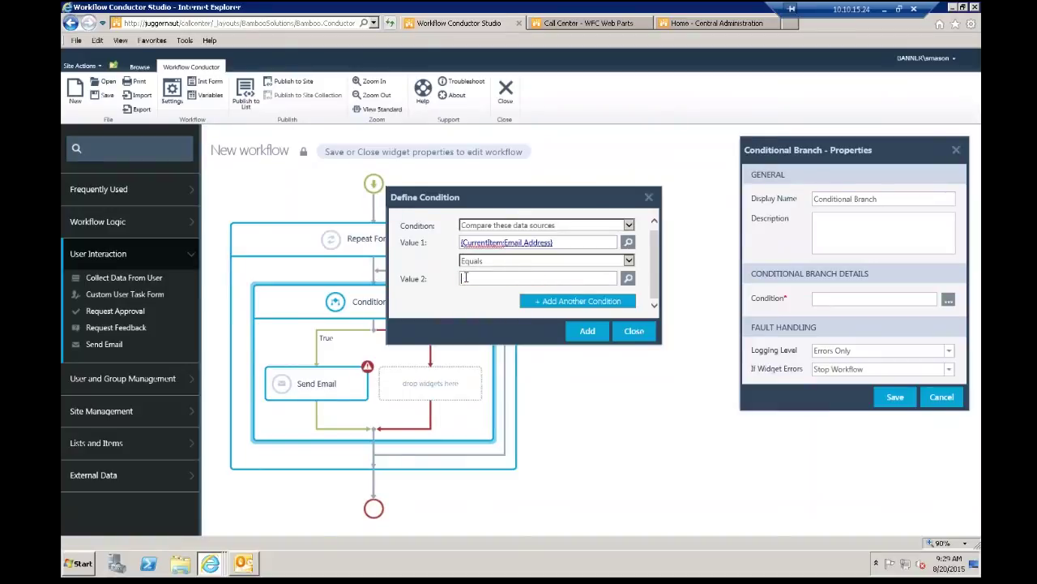
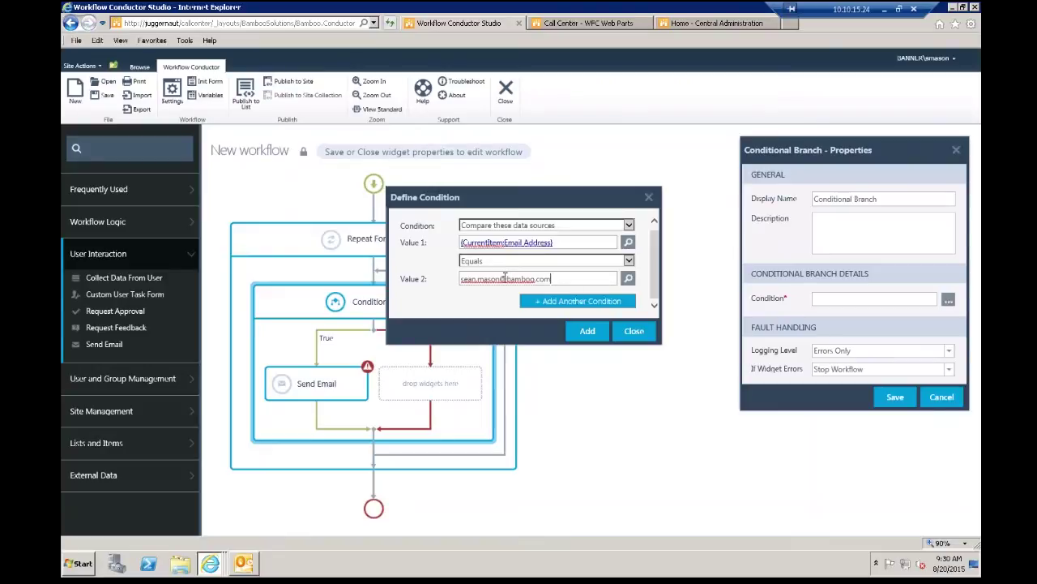
Step: Trim Value 2 to bamboo.com, switch the operator to Contains, then clear Value 2
{"action": "left_click_drag", "start_coordinate": [504, 278], "coordinate": [458, 288]}
{"action": "key", "text": "BackSpace"}
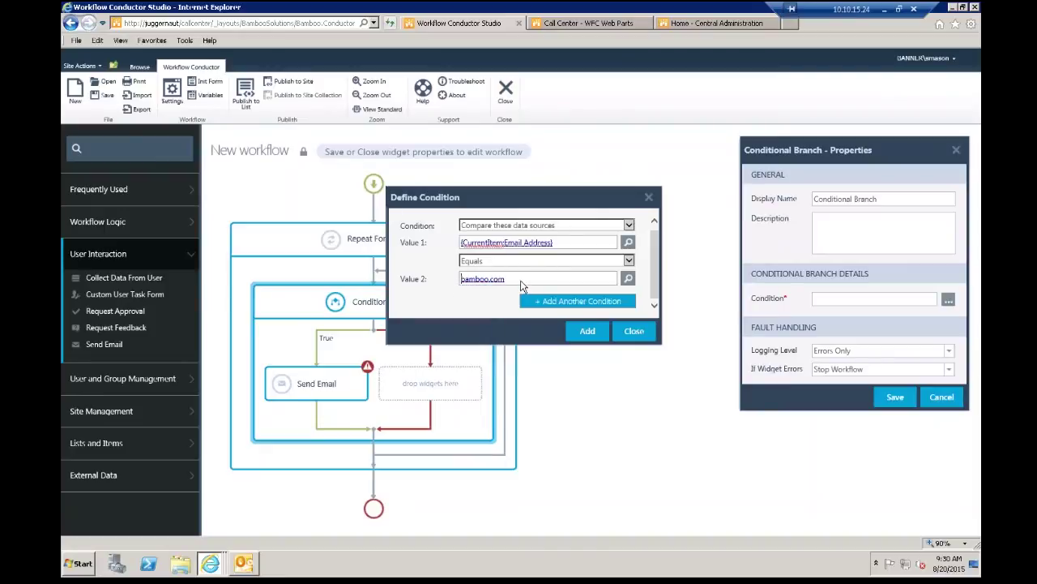
{"action": "left_click", "coordinate": [621, 261]}
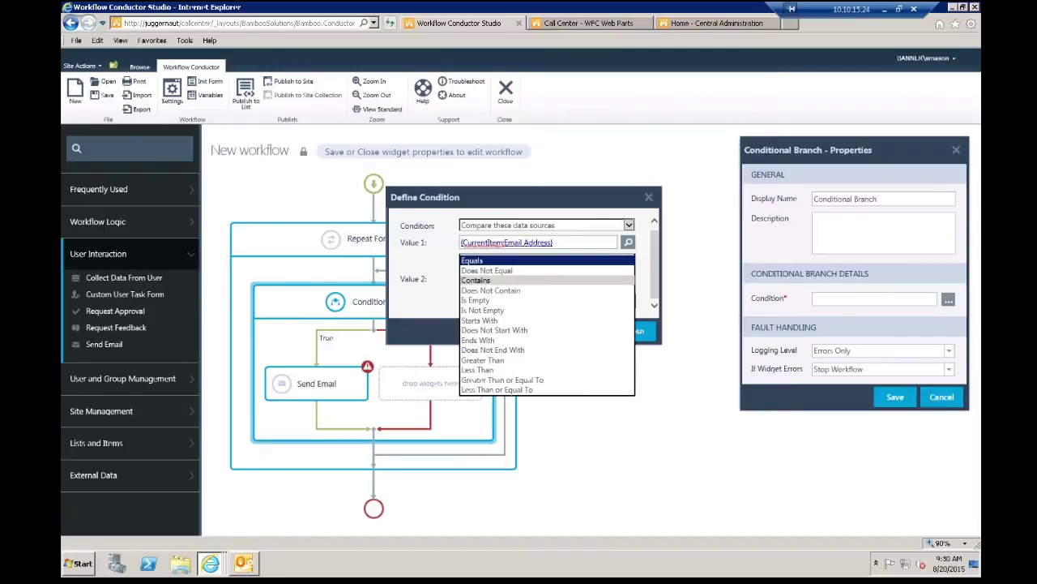
{"action": "left_click", "coordinate": [478, 279]}
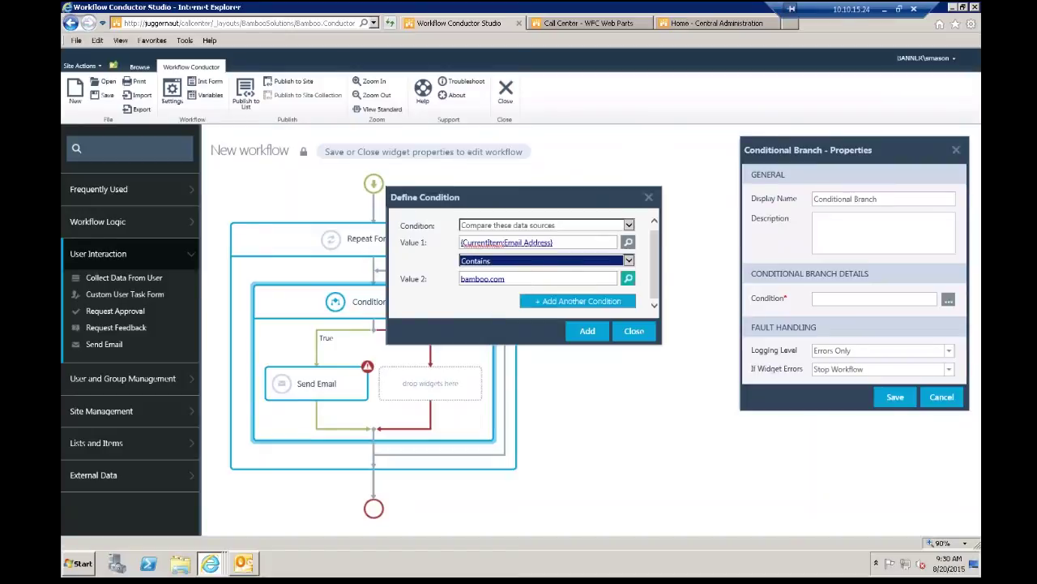
{"action": "left_click", "coordinate": [559, 278]}
{"action": "key", "text": "BackSpace"}
{"action": "key", "text": "BackSpace"}
{"action": "key", "text": "BackSpace"}
{"action": "key", "text": "BackSpace"}
{"action": "key", "text": "BackSpace"}
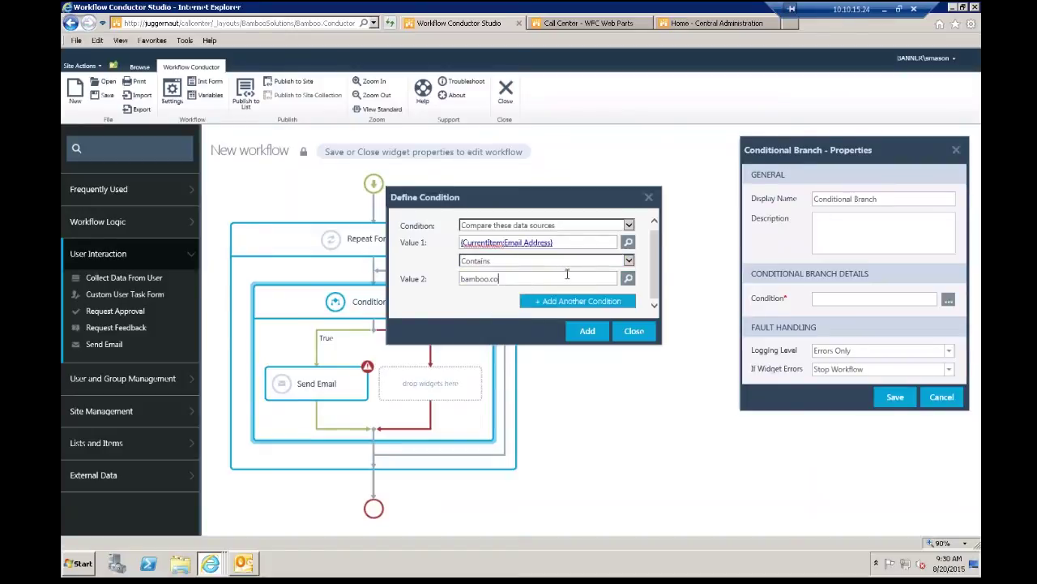
{"action": "key", "text": "BackSpace"}
{"action": "key", "text": "BackSpace"}
{"action": "key", "text": "BackSpace"}
{"action": "key", "text": "BackSpace"}
{"action": "key", "text": "BackSpace"}
Step: Set Value 2 to a Current List lookup returning Email Address where Email Address equals bamboo
{"action": "left_click", "coordinate": [628, 278]}
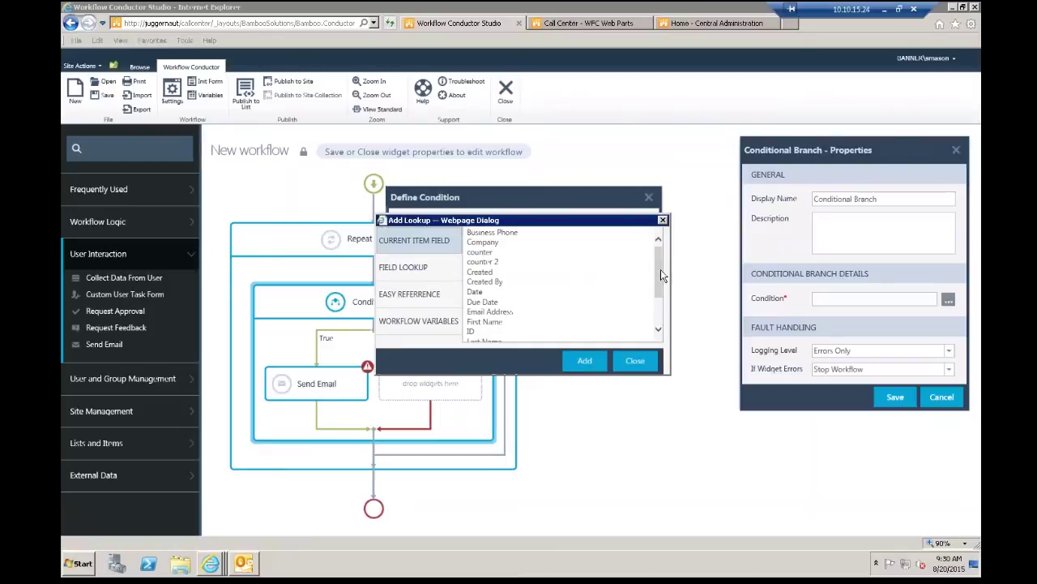
{"action": "left_click", "coordinate": [440, 269]}
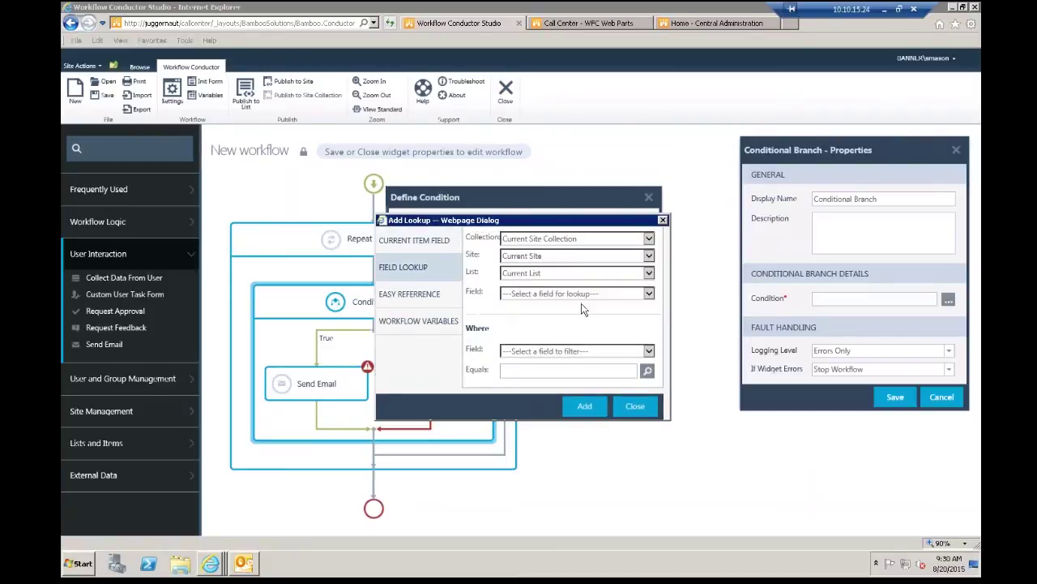
{"action": "left_click", "coordinate": [636, 294]}
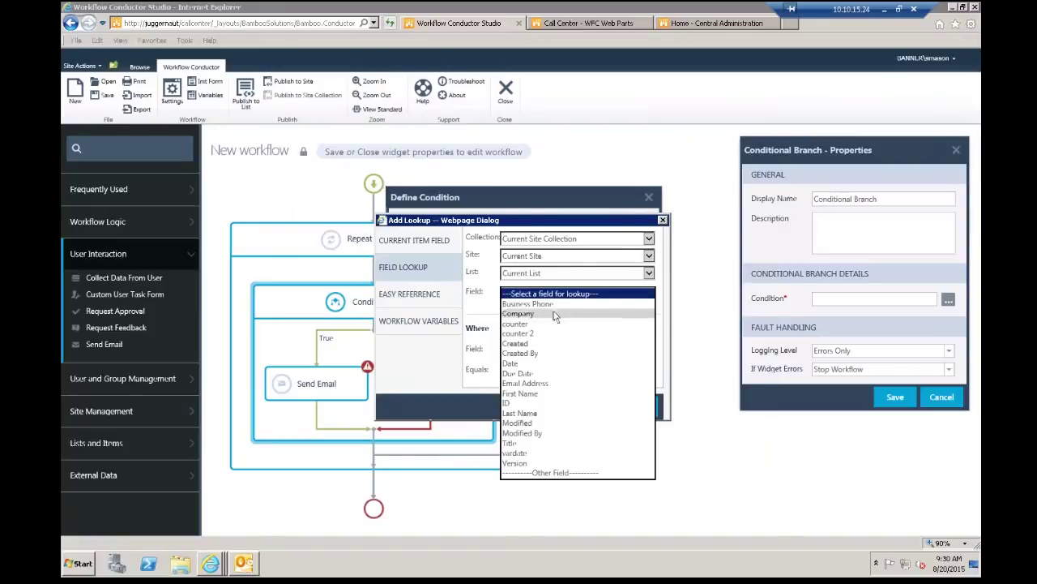
{"action": "left_click", "coordinate": [527, 383]}
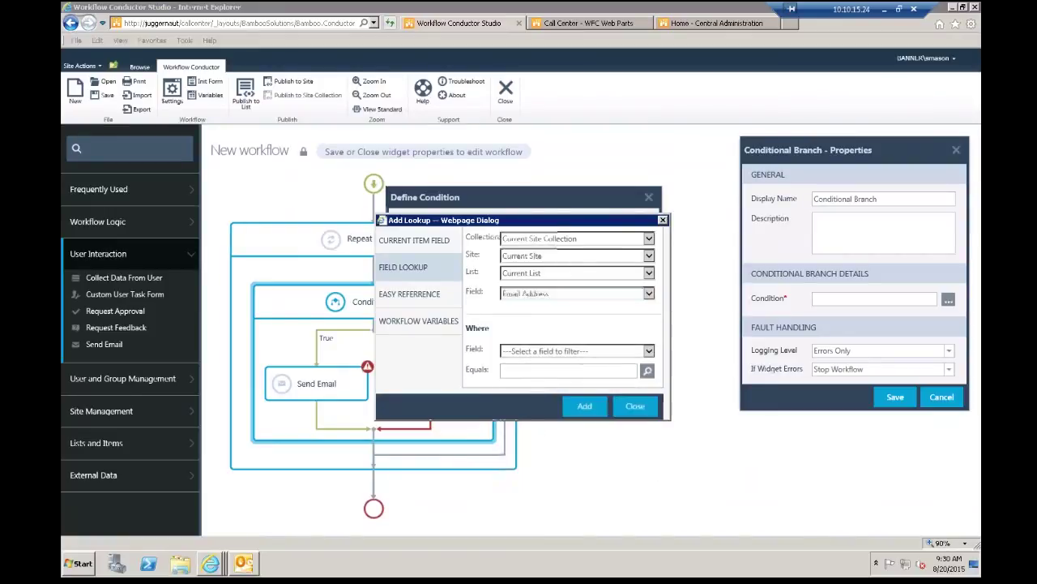
{"action": "left_click", "coordinate": [651, 351]}
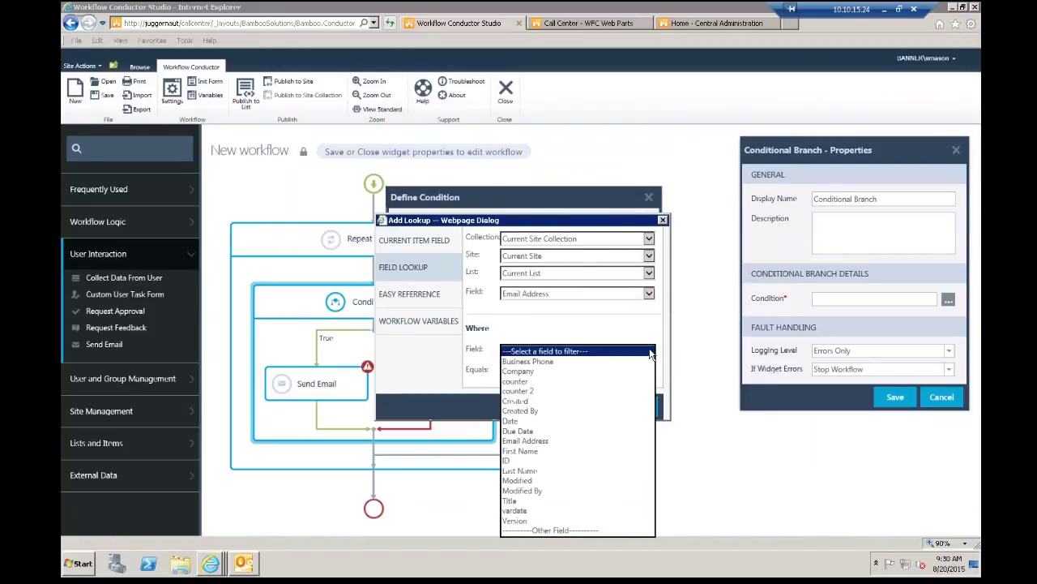
{"action": "left_click", "coordinate": [541, 440]}
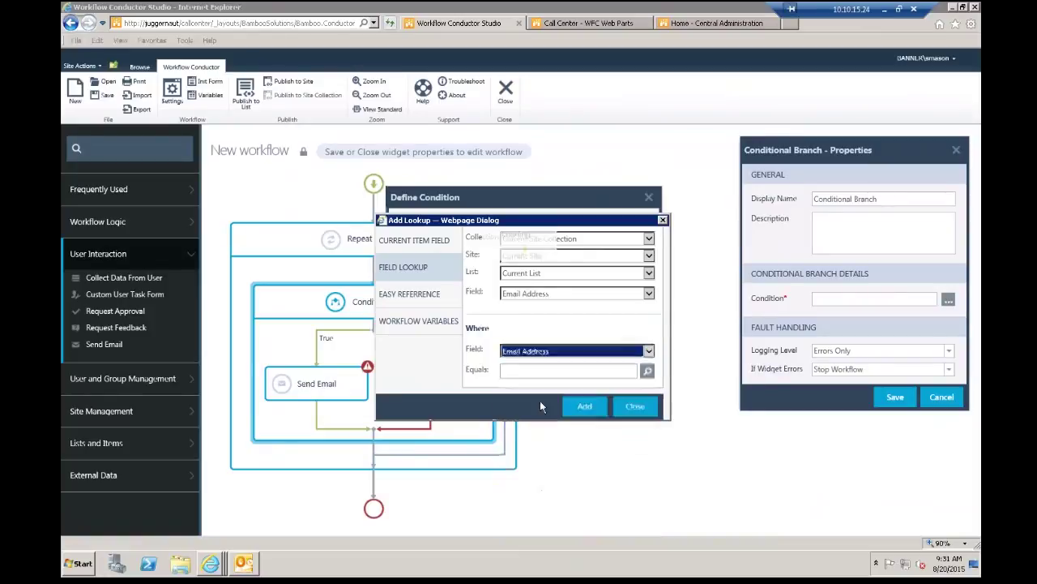
{"action": "left_click", "coordinate": [545, 371]}
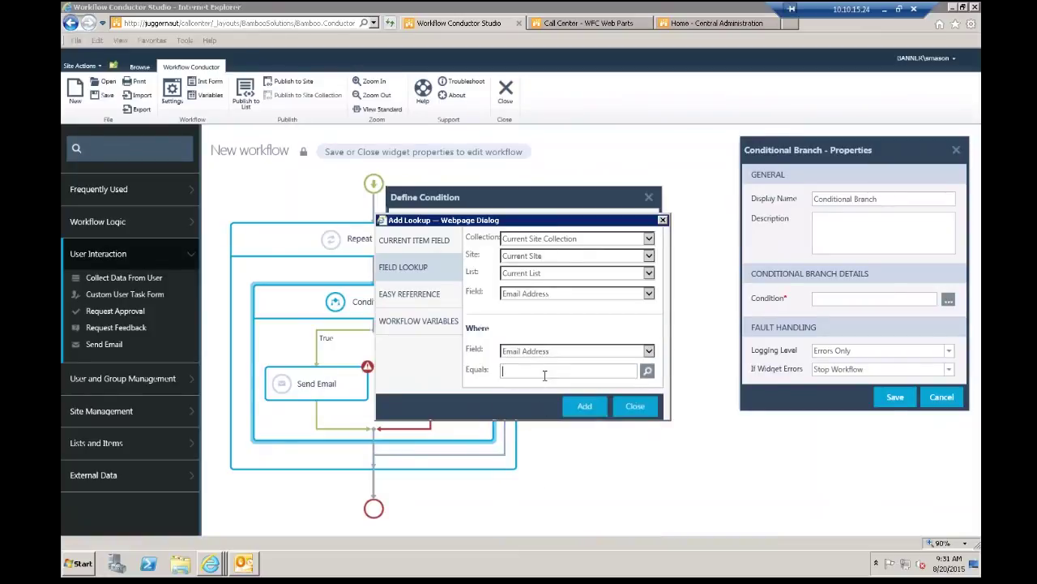
{"action": "type", "text": "bamboo"}
{"action": "left_click", "coordinate": [582, 406]}
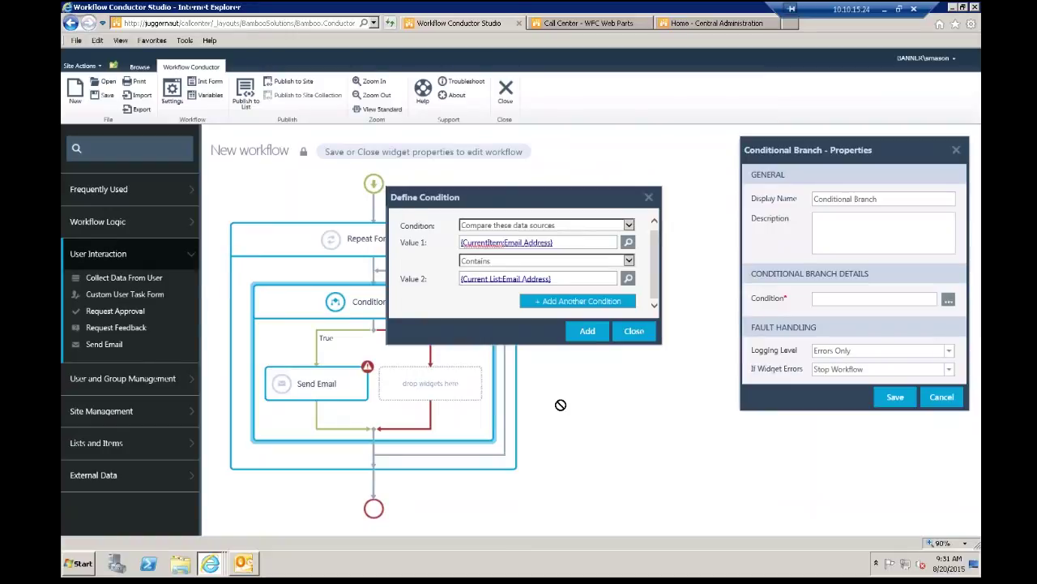
Step: Add the condition, close the branch properties, and enter a manager email address as Send Email's recipient
{"action": "left_click", "coordinate": [590, 332]}
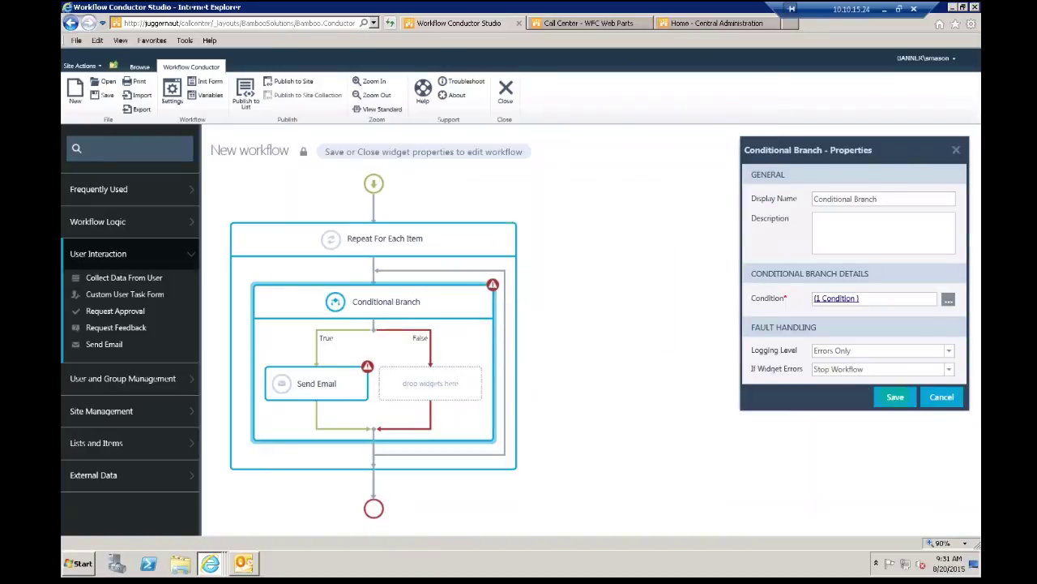
{"action": "left_click", "coordinate": [895, 396]}
{"action": "left_click", "coordinate": [319, 387]}
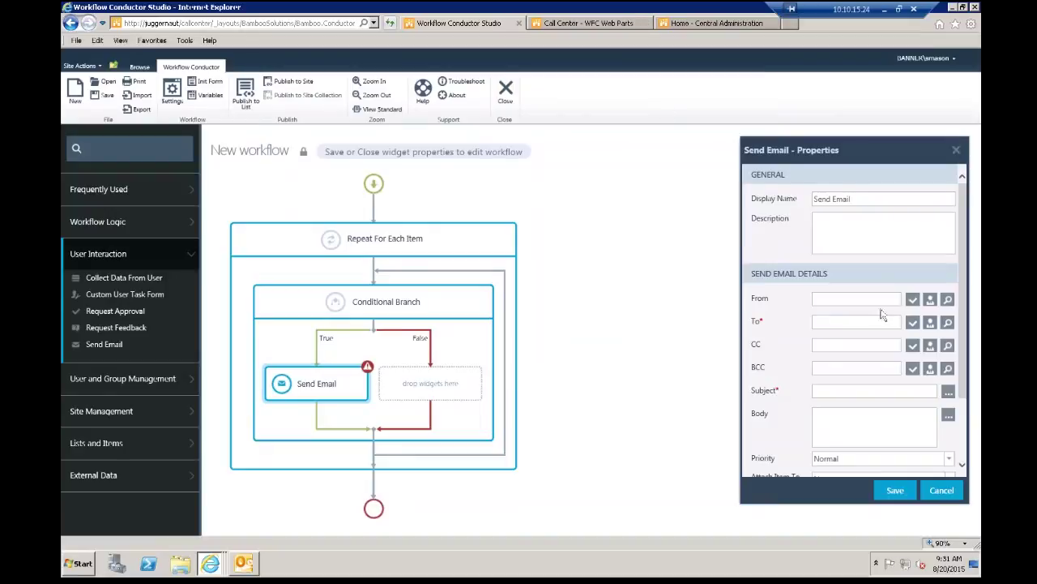
{"action": "left_click", "coordinate": [851, 321]}
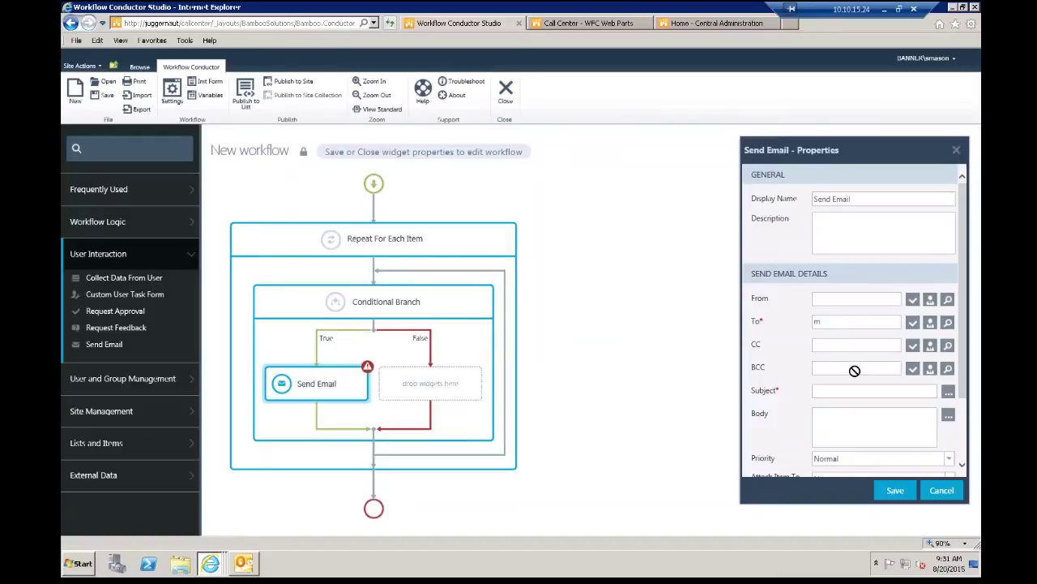
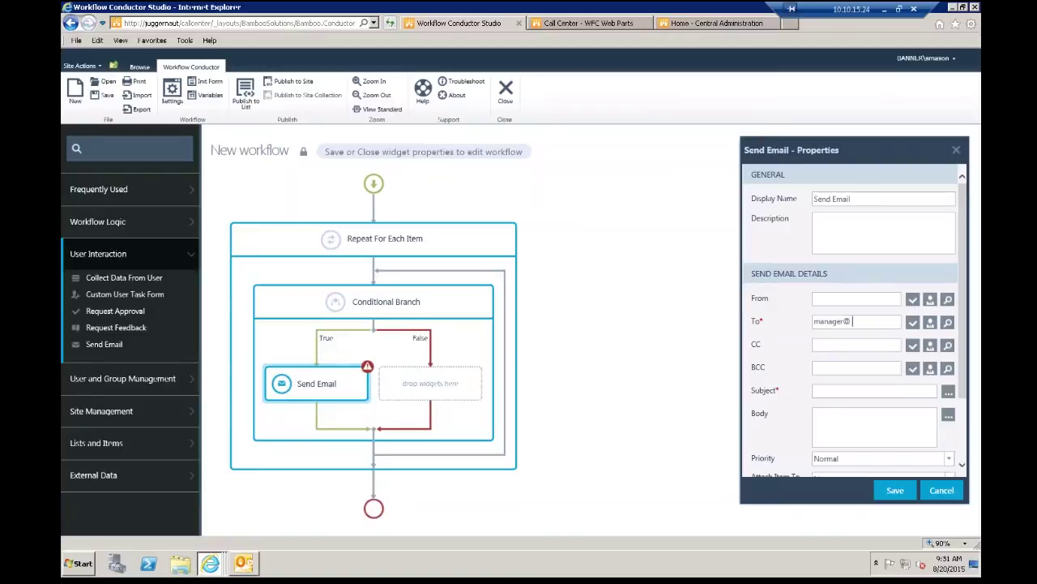
Step: Discard the Send Email changes and reopen the Conditional Branch's Email Address Contains condition
{"action": "left_click", "coordinate": [940, 489]}
{"action": "left_click", "coordinate": [444, 300]}
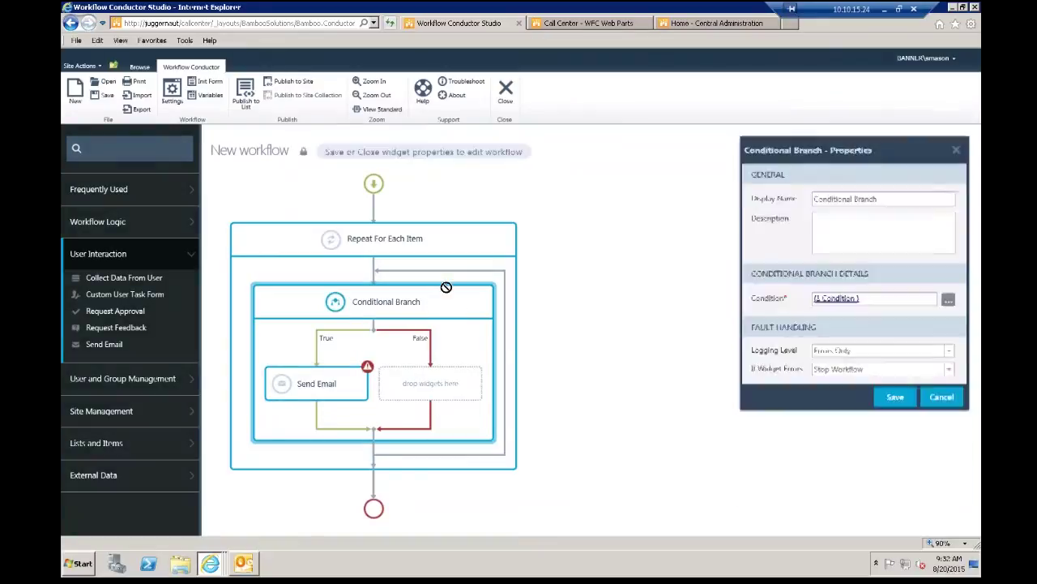
{"action": "left_click", "coordinate": [948, 300]}
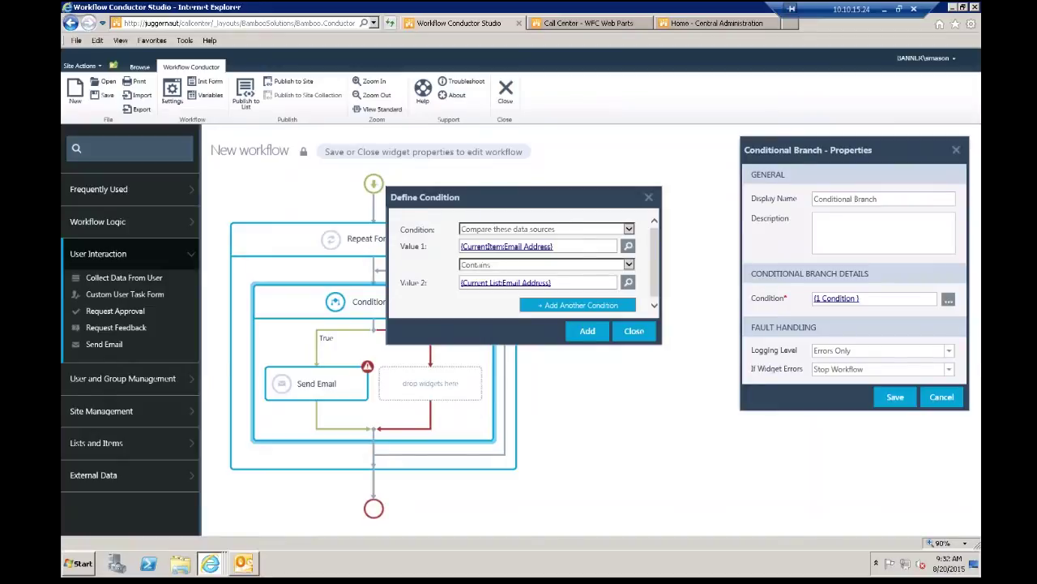
Step: Open Add Lookup for the first condition value, reposition it, and choose list-field lookup
{"action": "left_click", "coordinate": [629, 247]}
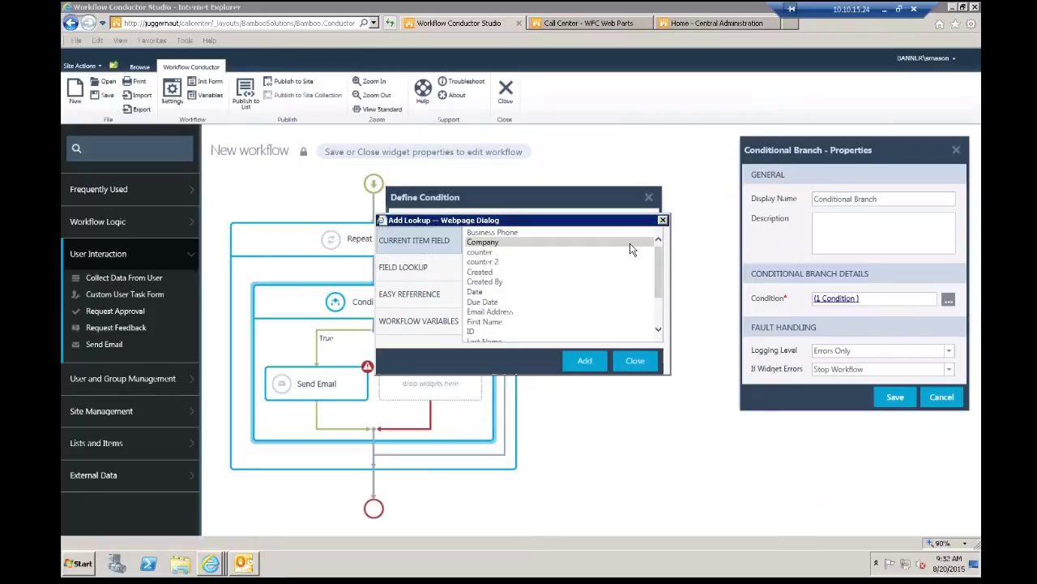
{"action": "left_click_drag", "start_coordinate": [579, 223], "coordinate": [697, 261]}
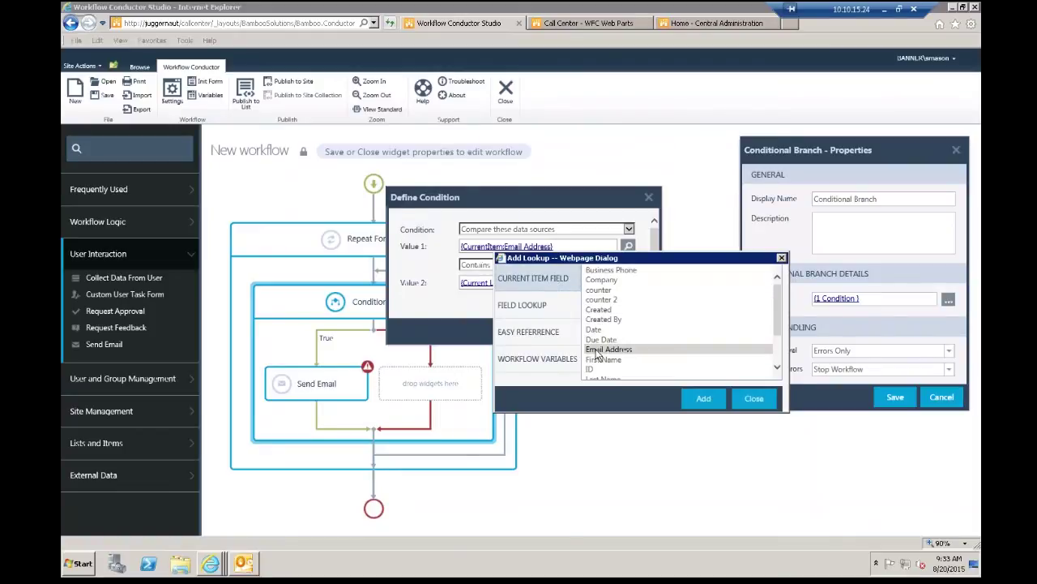
{"action": "left_click_drag", "start_coordinate": [777, 318], "coordinate": [772, 288]}
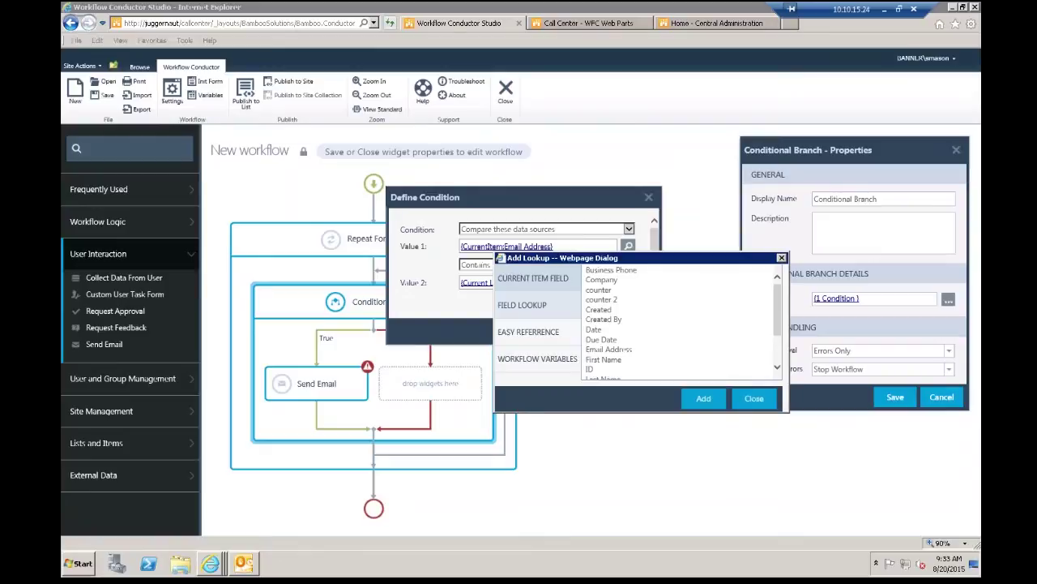
{"action": "left_click", "coordinate": [521, 304]}
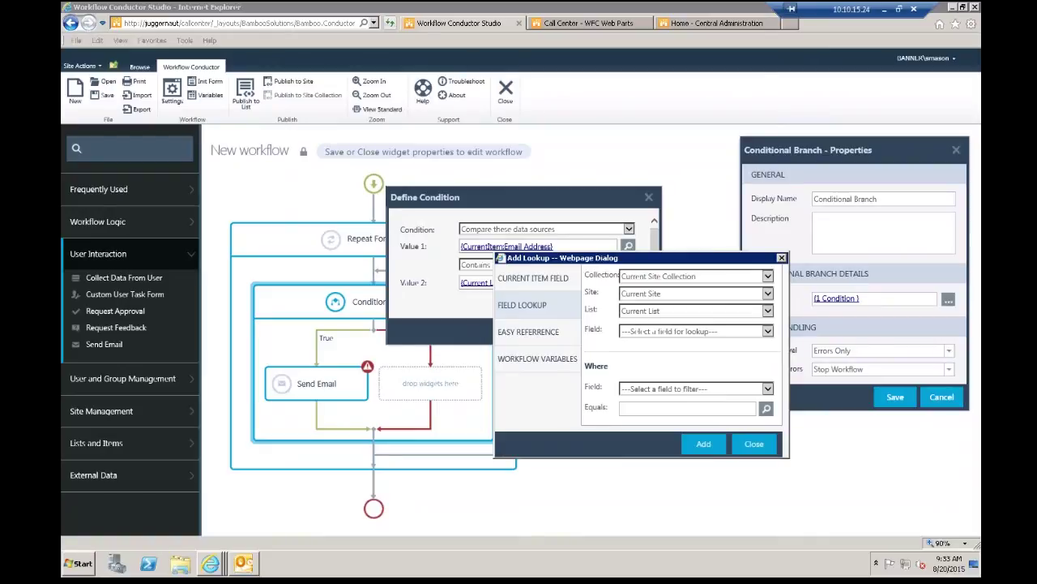
{"action": "left_click", "coordinate": [568, 311]}
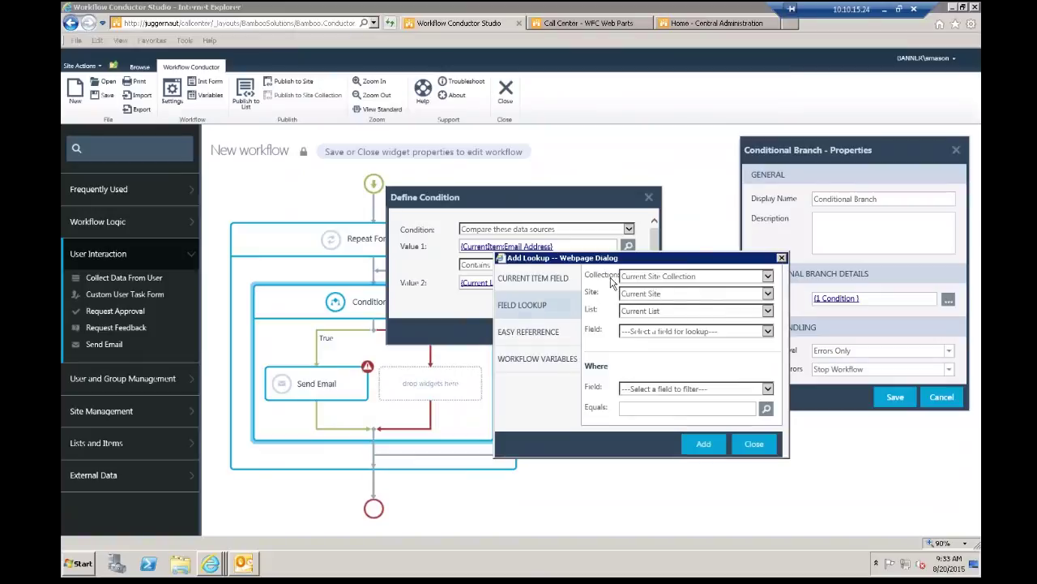
Step: Keep Current Site Collection, pick the Sports Contacts list, then view Easy Reference values
{"action": "left_click", "coordinate": [767, 278]}
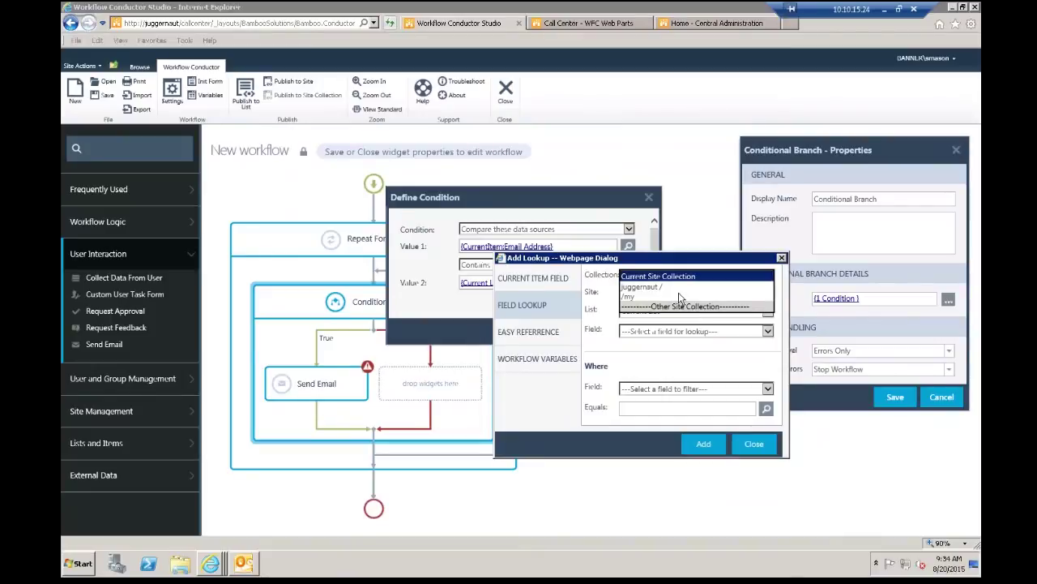
{"action": "left_click", "coordinate": [604, 282]}
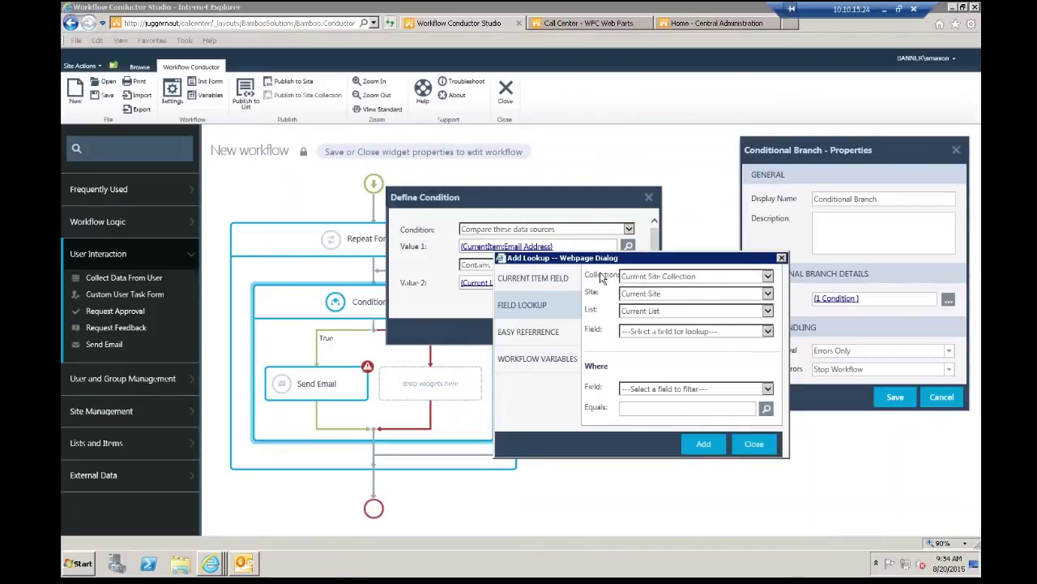
{"action": "left_click", "coordinate": [771, 296]}
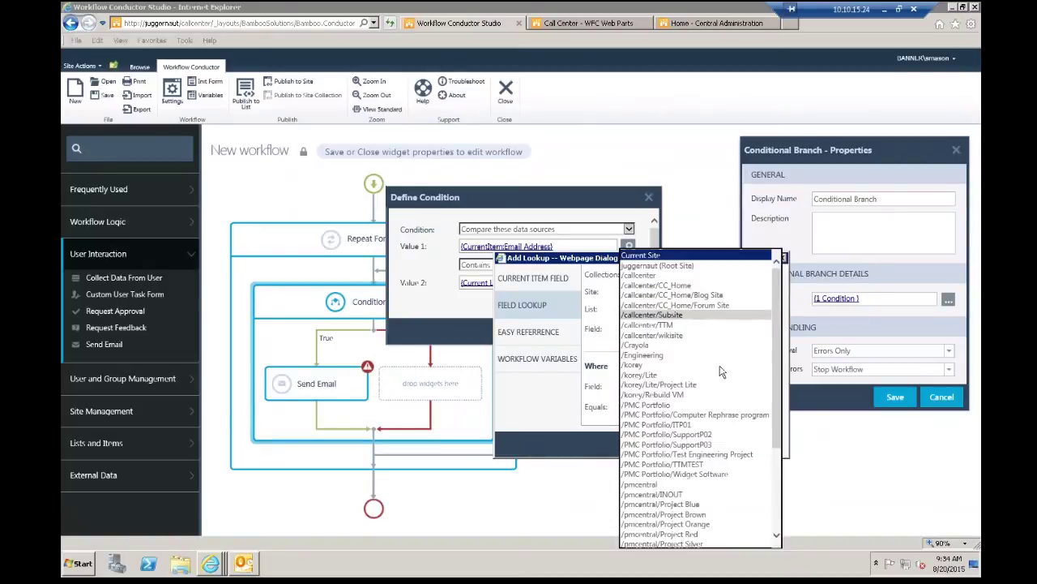
{"action": "left_click", "coordinate": [656, 315]}
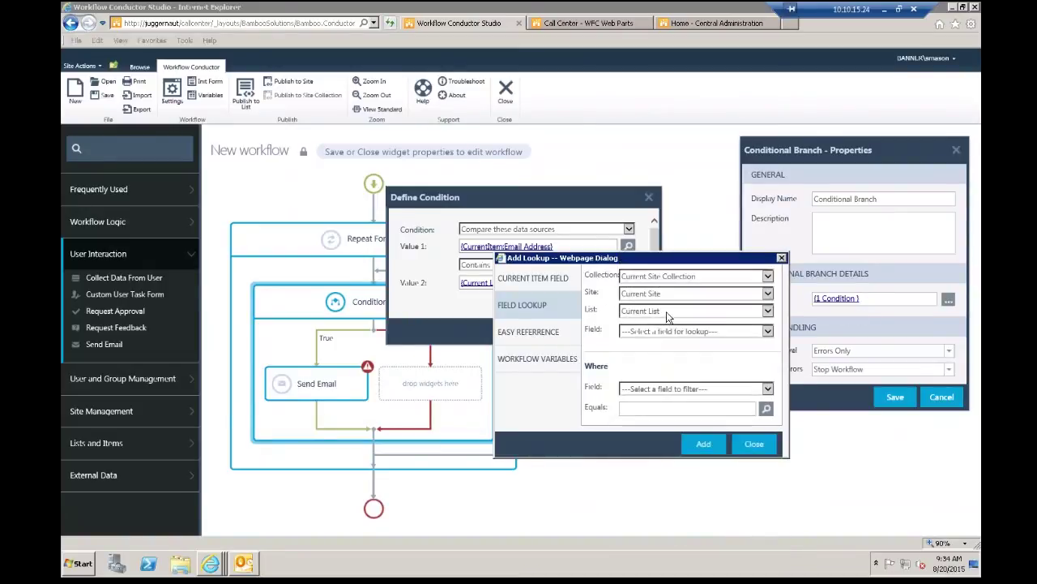
{"action": "left_click", "coordinate": [669, 315]}
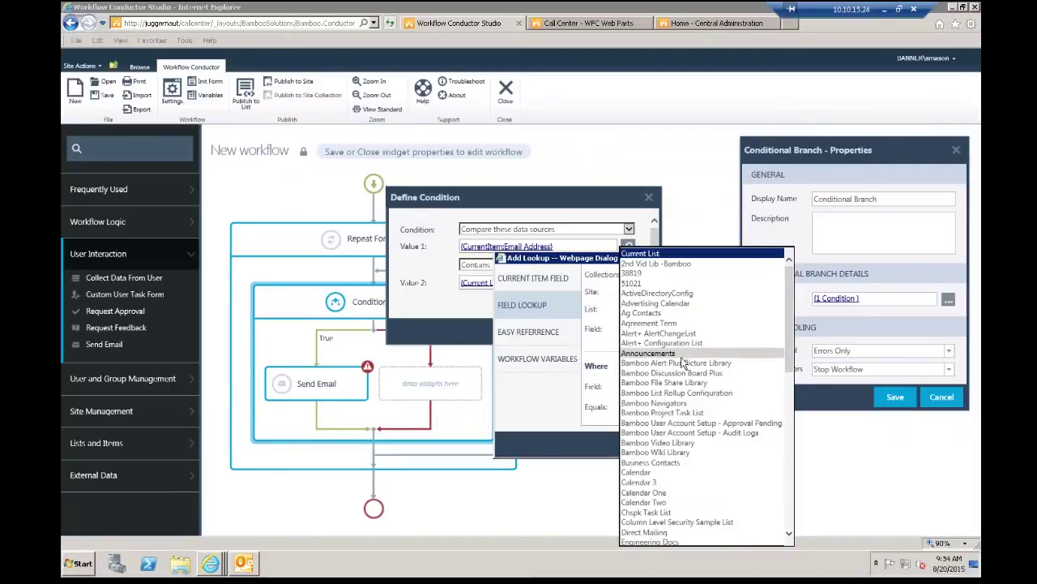
{"action": "left_click_drag", "start_coordinate": [786, 347], "coordinate": [782, 527]}
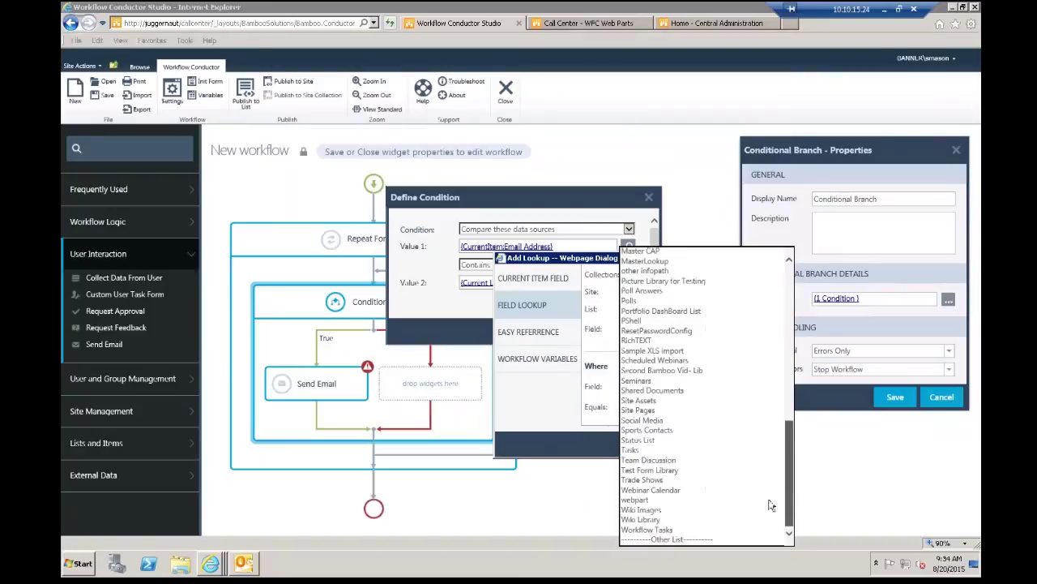
{"action": "left_click", "coordinate": [663, 432]}
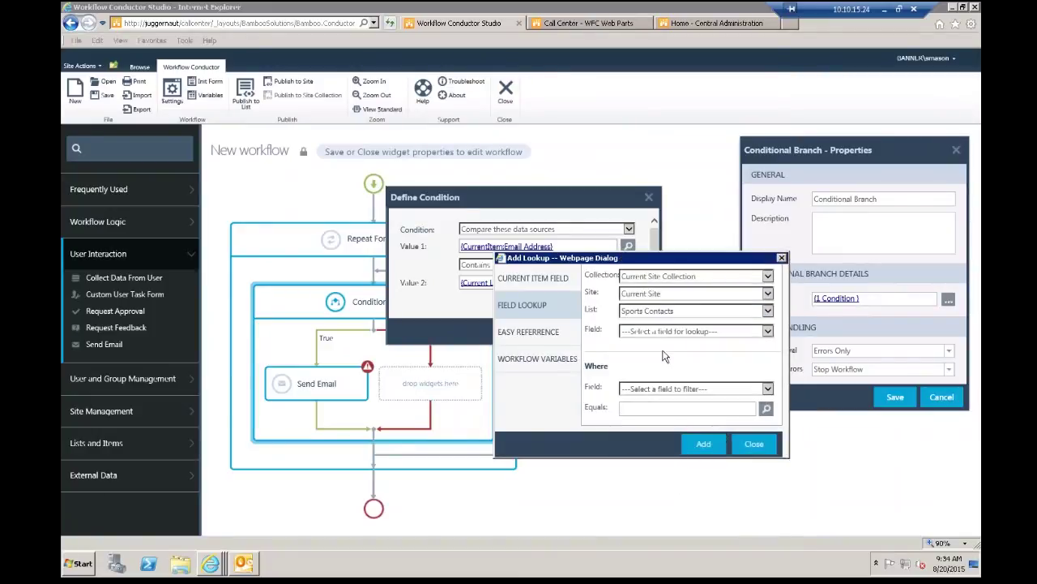
{"action": "left_click", "coordinate": [768, 333]}
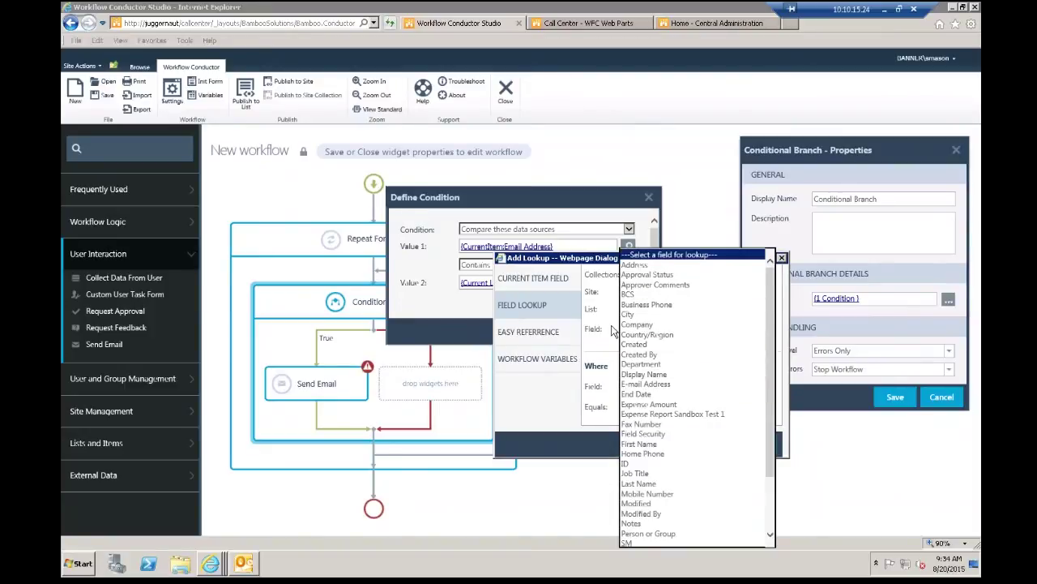
{"action": "left_click", "coordinate": [614, 330]}
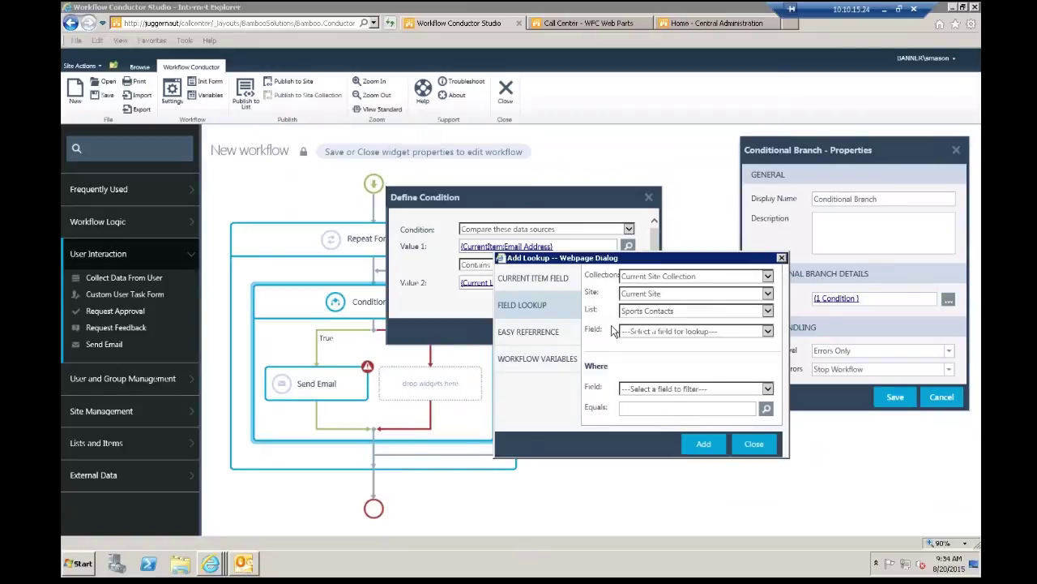
{"action": "left_click", "coordinate": [537, 340]}
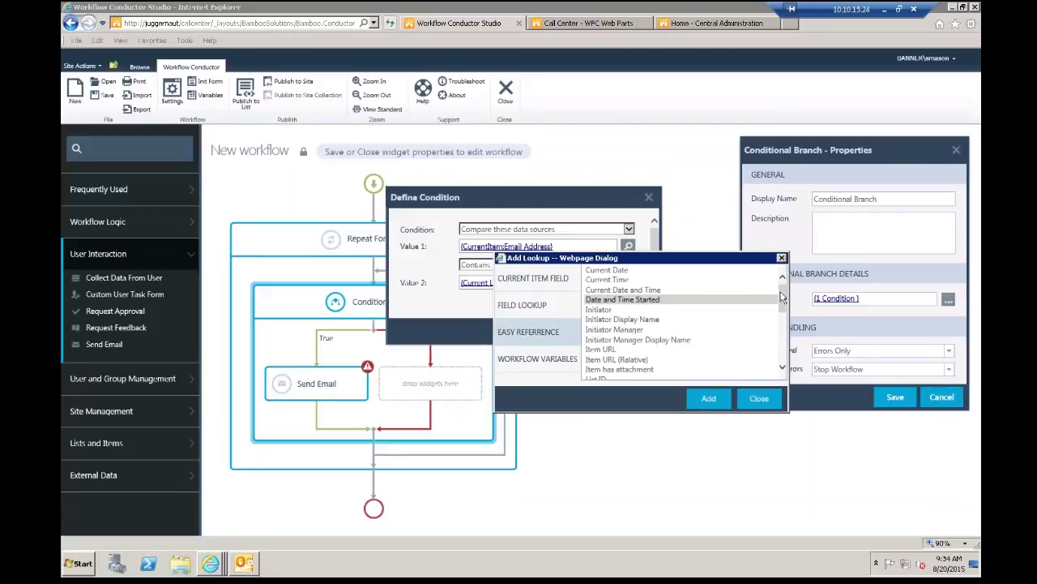
Step: Browse Easy Reference and Workflow Variables, select var1, then close Add Lookup without inserting it
{"action": "left_click_drag", "start_coordinate": [783, 301], "coordinate": [782, 325]}
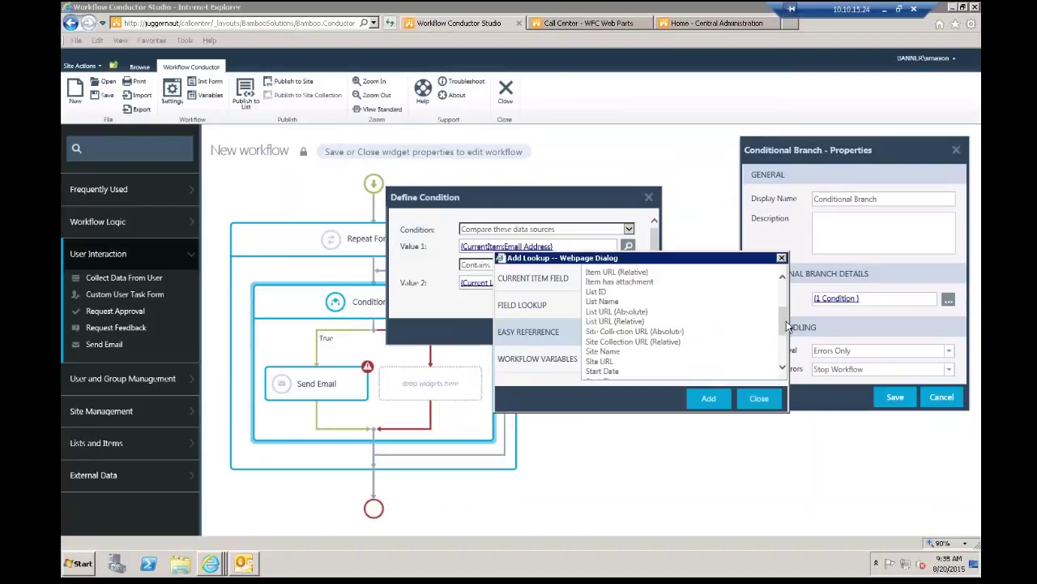
{"action": "left_click_drag", "start_coordinate": [786, 326], "coordinate": [782, 297]}
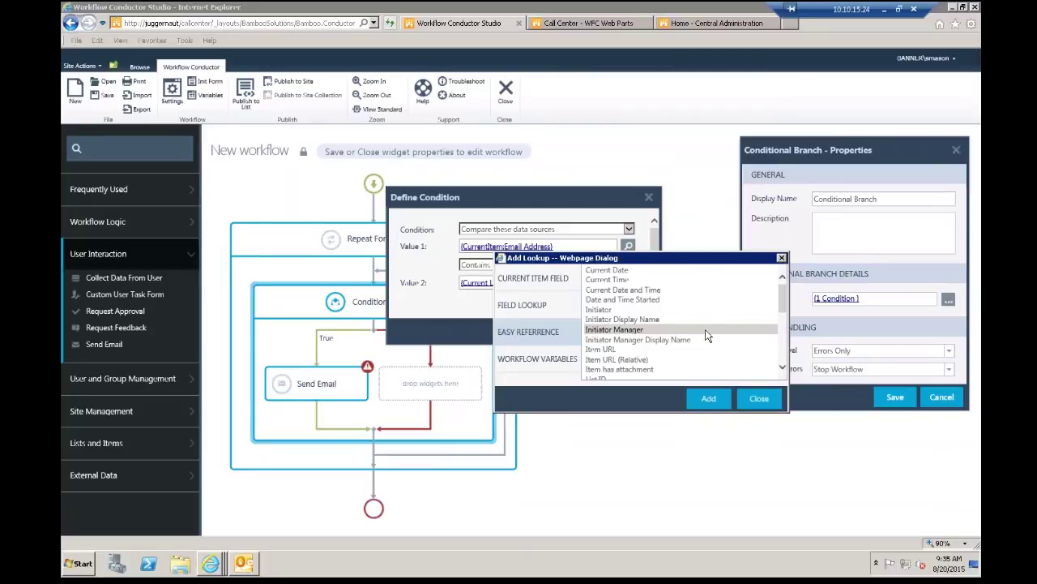
{"action": "left_click", "coordinate": [563, 364]}
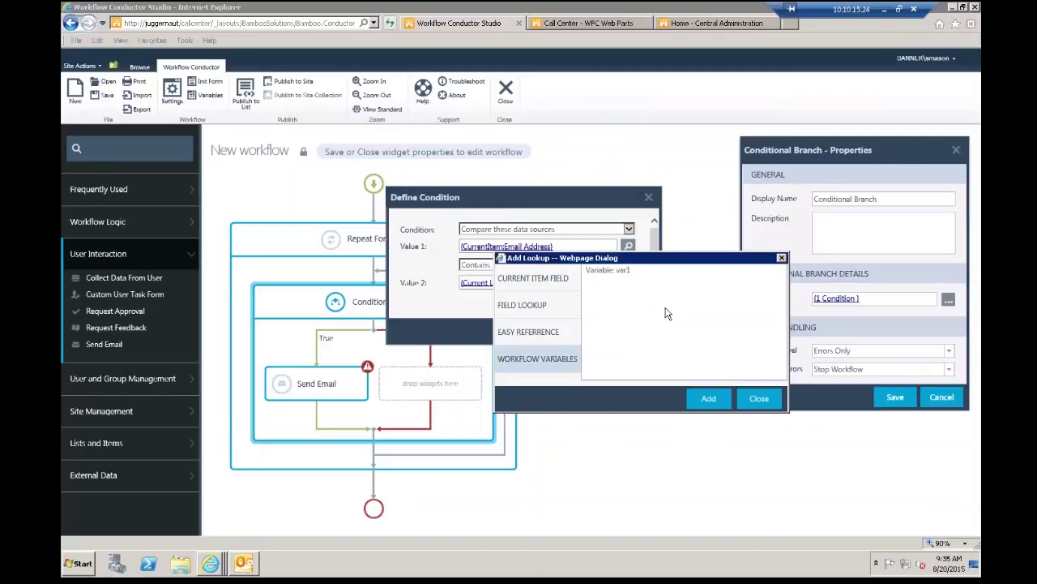
{"action": "left_click", "coordinate": [647, 274]}
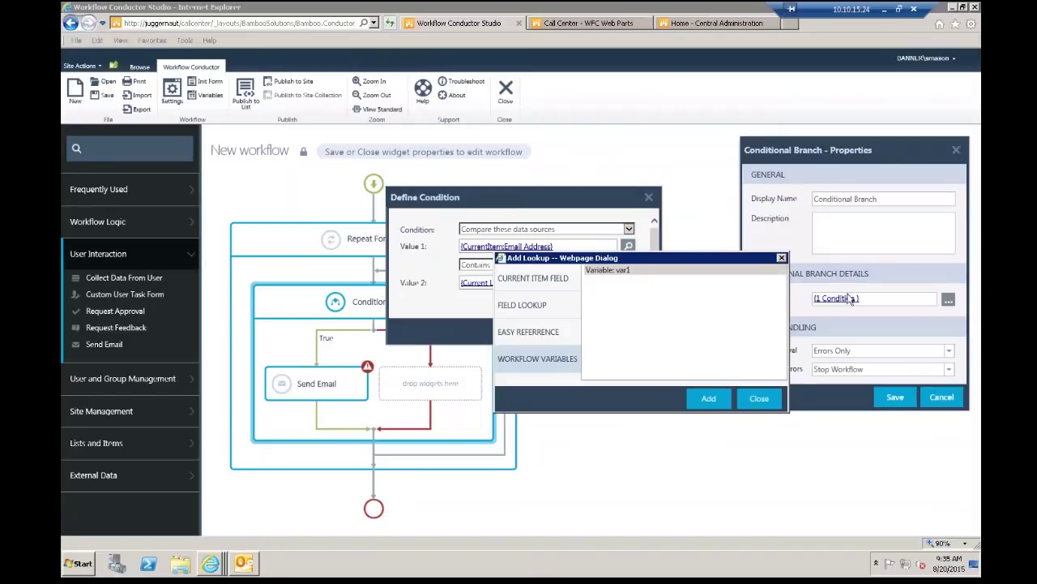
{"action": "left_click", "coordinate": [782, 258]}
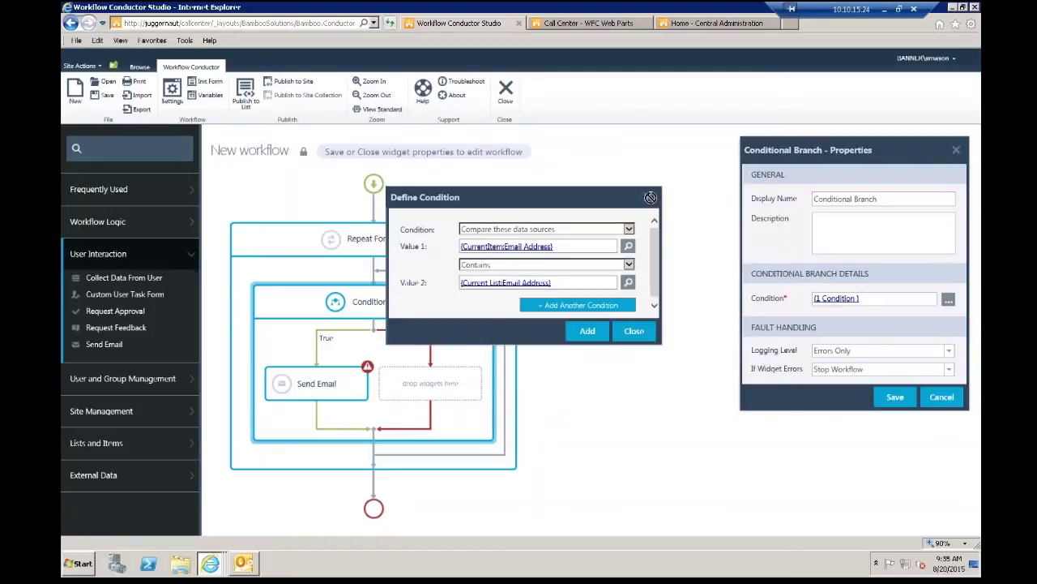
Step: Close Define Condition, cancel the Conditional Branch properties, and reopen Send Email's properties
{"action": "left_click", "coordinate": [650, 197]}
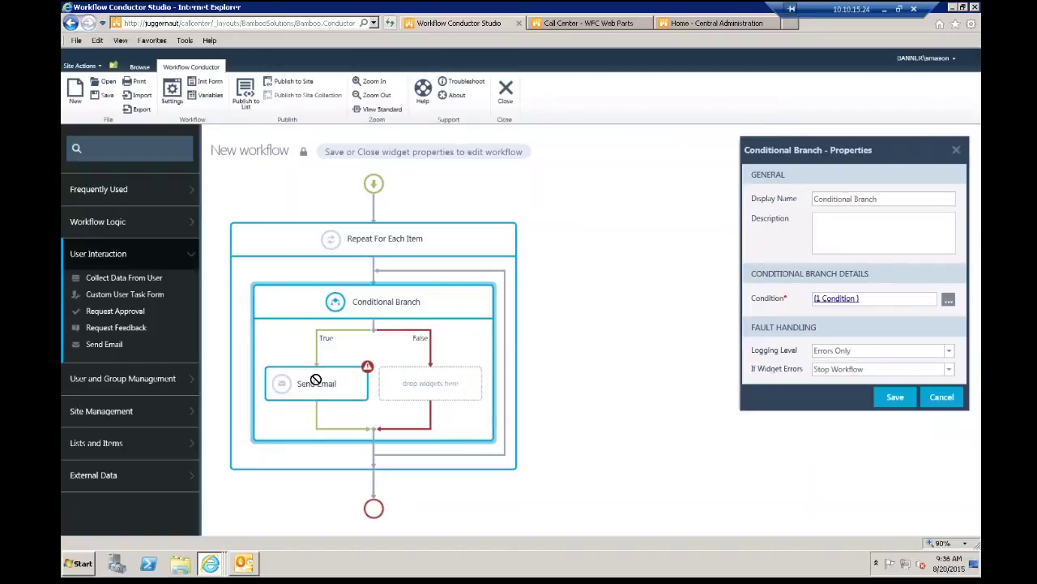
{"action": "left_click", "coordinate": [942, 397]}
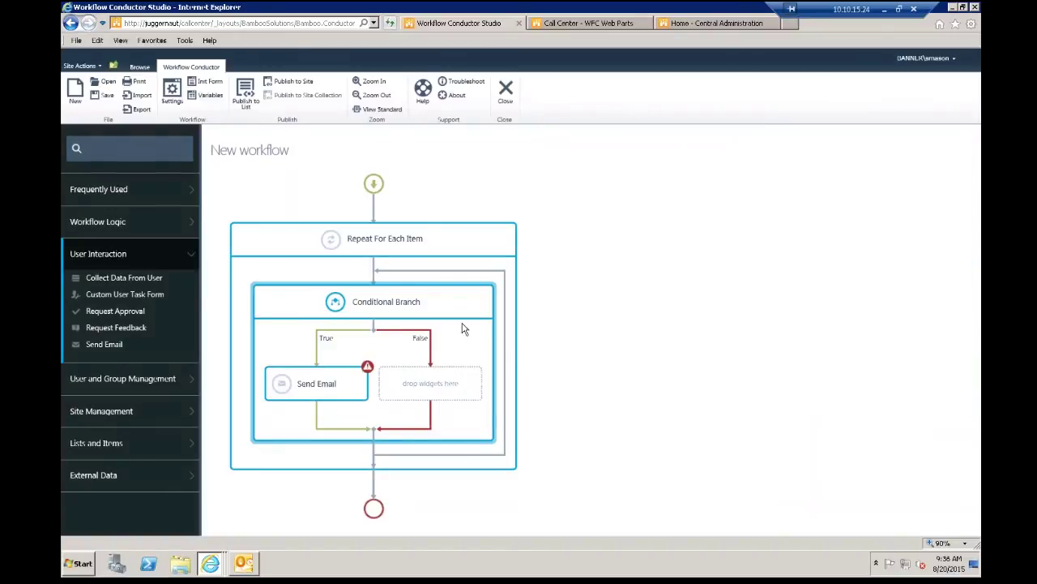
{"action": "double_click", "coordinate": [329, 380]}
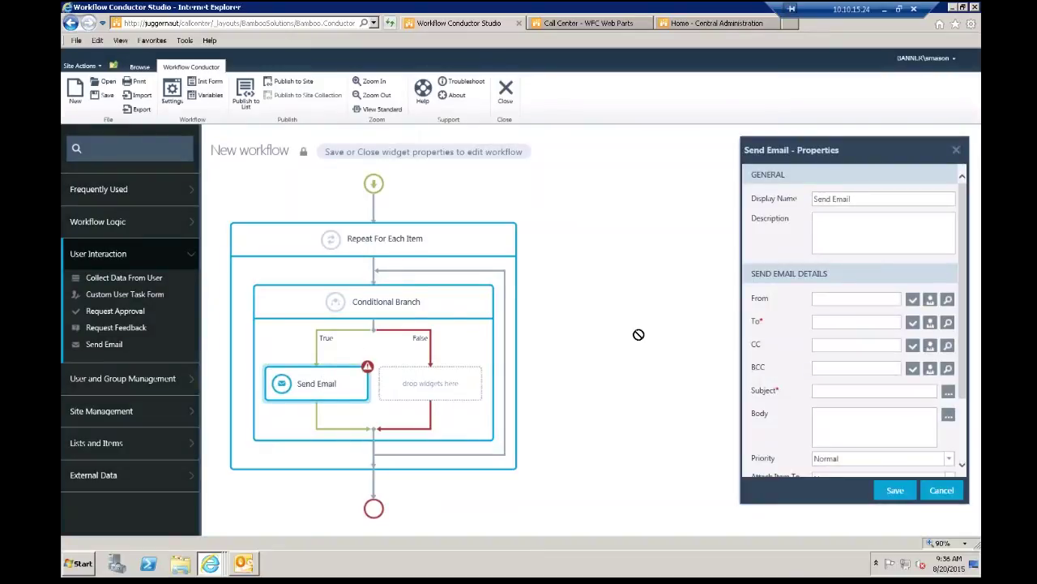
Step: Open the email body's rich text editor and type 'Hey look here'
{"action": "left_click", "coordinate": [859, 426]}
{"action": "left_click", "coordinate": [948, 415]}
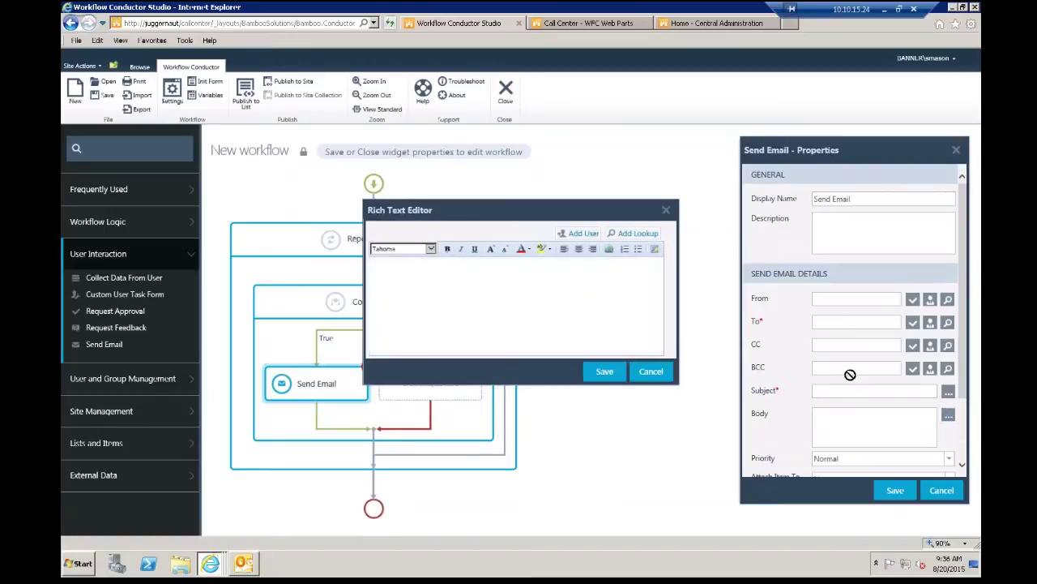
{"action": "left_click", "coordinate": [577, 309]}
{"action": "type", "text": "Hey look"}
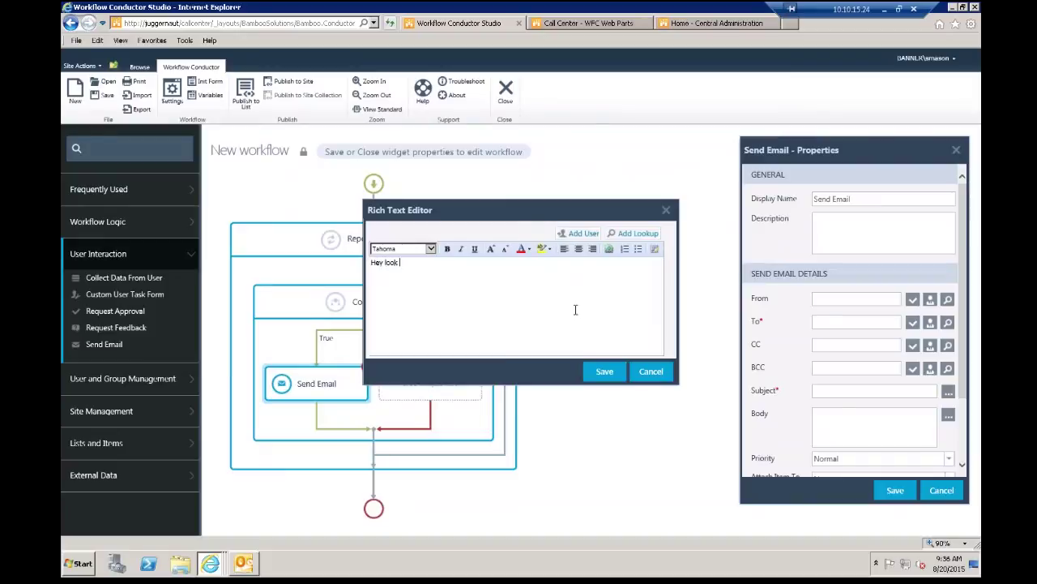
{"action": "type", "text": " here"}
Step: Append a lookup of workflow variable var1 to the body and close the editor
{"action": "left_click", "coordinate": [634, 233]}
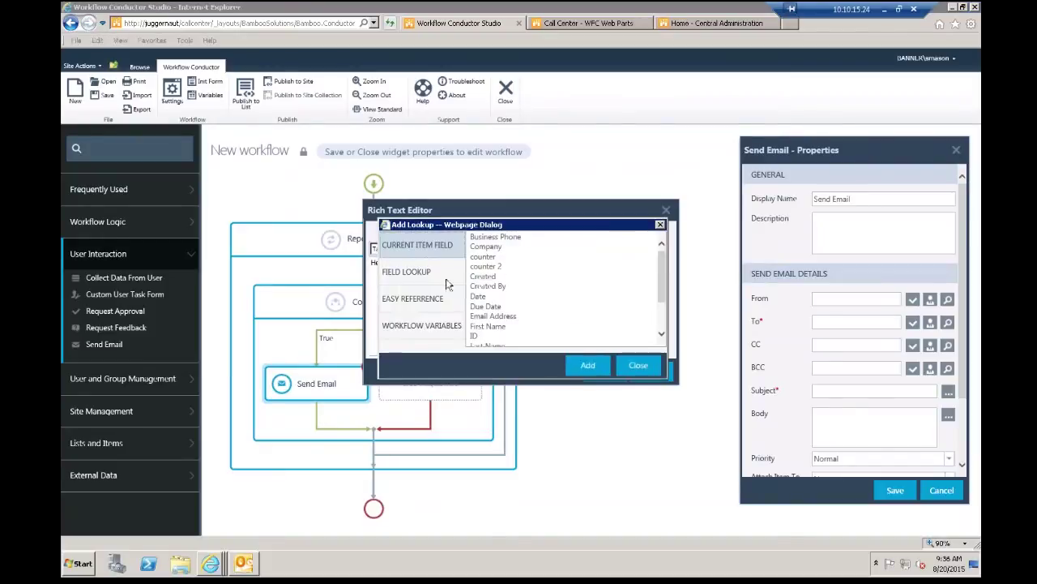
{"action": "left_click", "coordinate": [434, 325]}
{"action": "left_click", "coordinate": [507, 239]}
{"action": "left_click", "coordinate": [604, 365]}
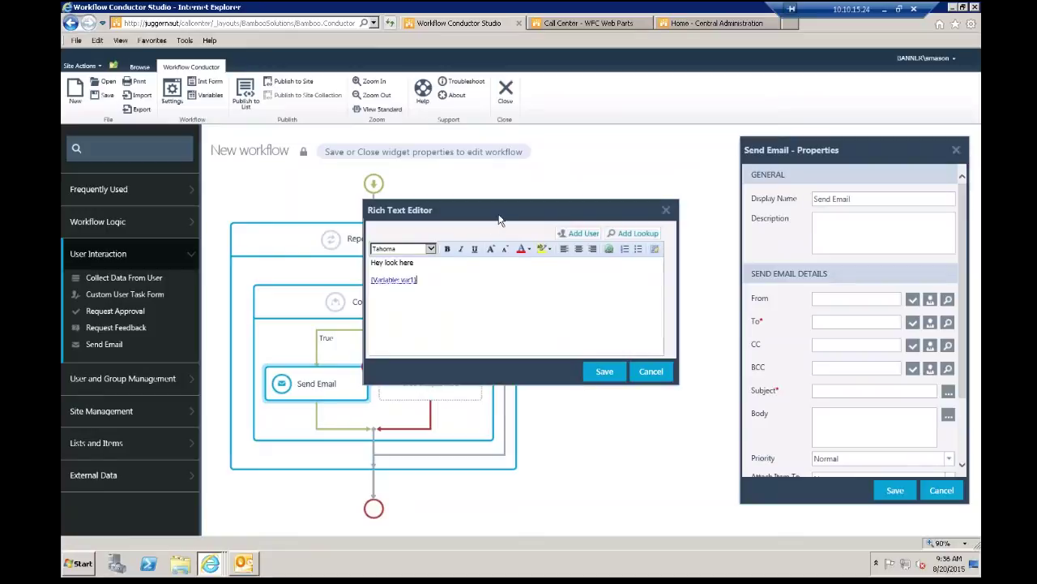
{"action": "left_click_drag", "start_coordinate": [519, 214], "coordinate": [685, 176]}
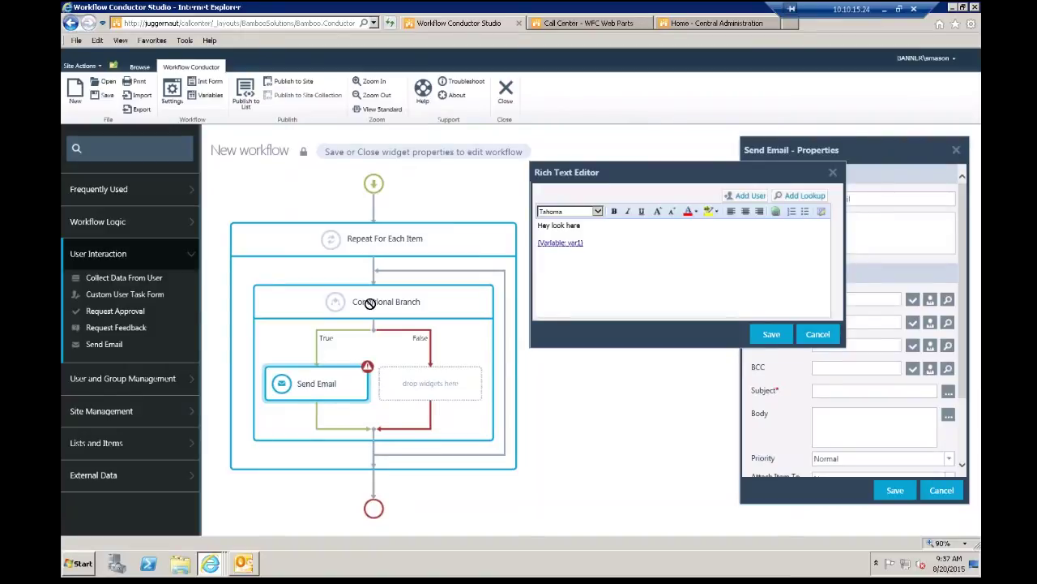
{"action": "left_click_drag", "start_coordinate": [841, 173], "coordinate": [837, 176]}
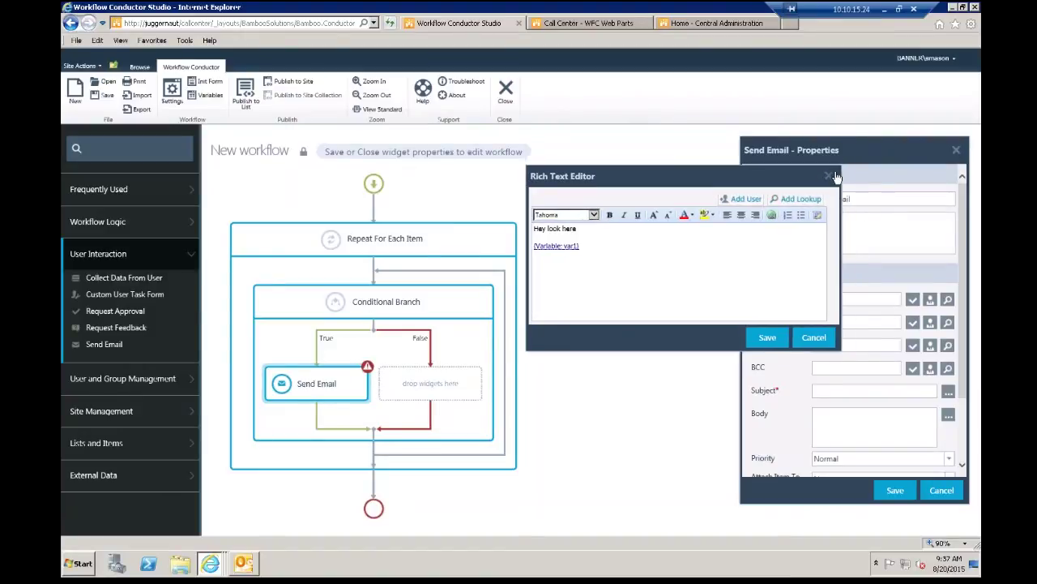
{"action": "left_click", "coordinate": [828, 176]}
Step: Close the Send Email properties and expand the Frequently Used widgets in the toolbox
{"action": "left_click", "coordinate": [957, 150]}
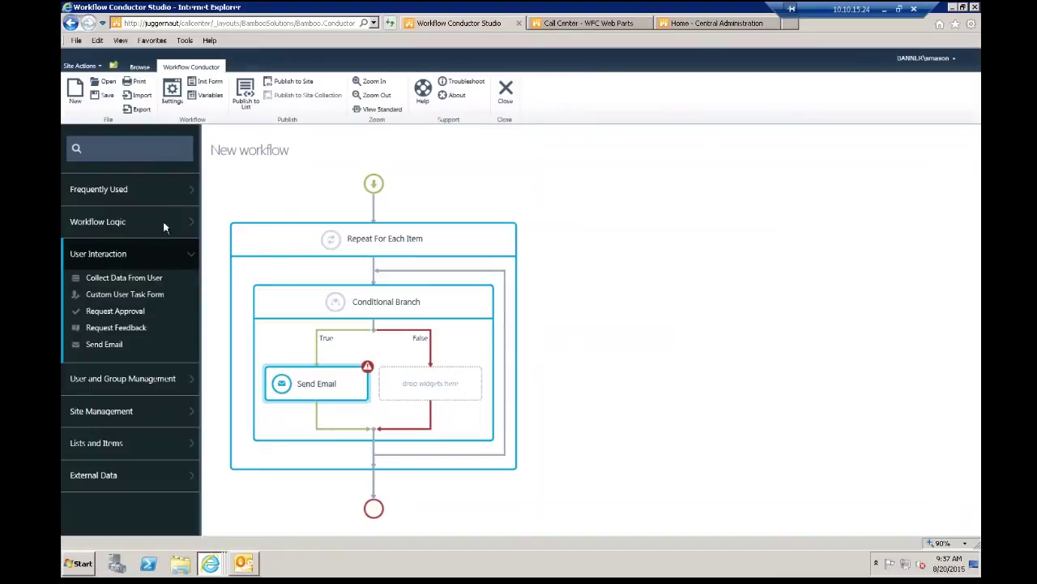
{"action": "left_click", "coordinate": [124, 189]}
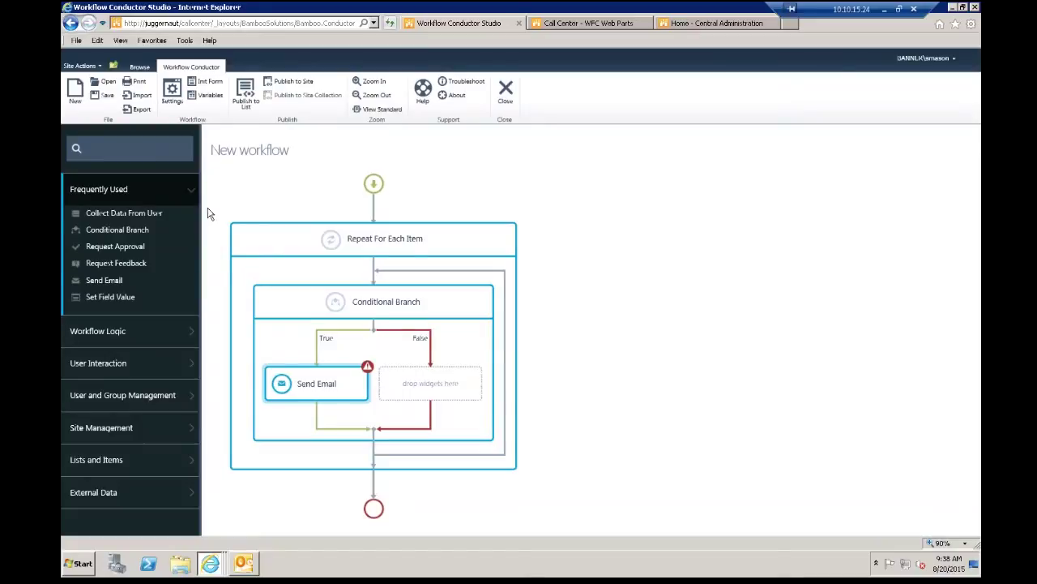
Step: Expand Workflow Logic in the toolbox and select the Run Parallel widget
{"action": "left_click", "coordinate": [98, 331]}
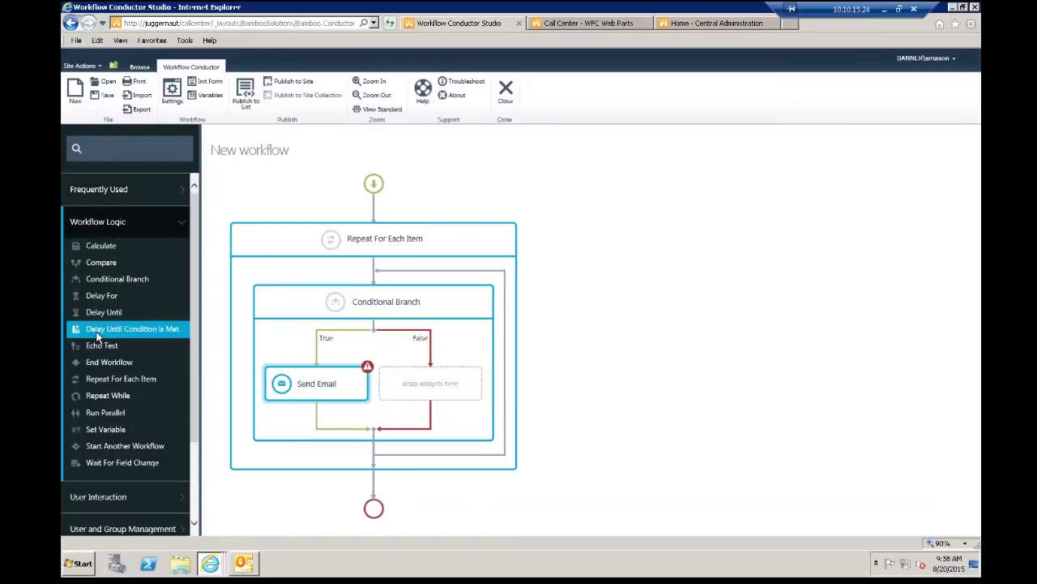
{"action": "left_click_drag", "start_coordinate": [98, 336], "coordinate": [223, 336]}
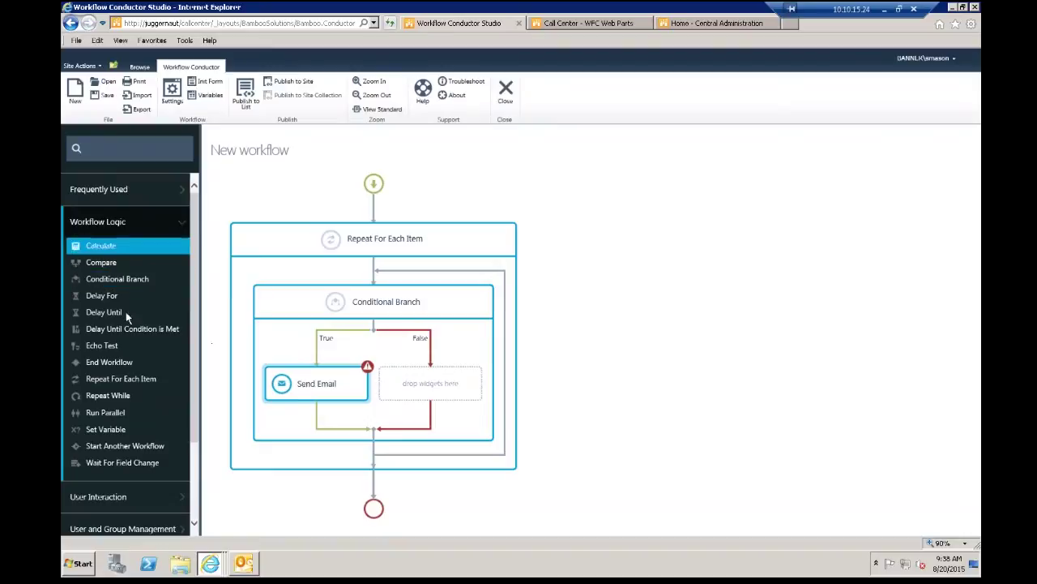
{"action": "left_click", "coordinate": [122, 410]}
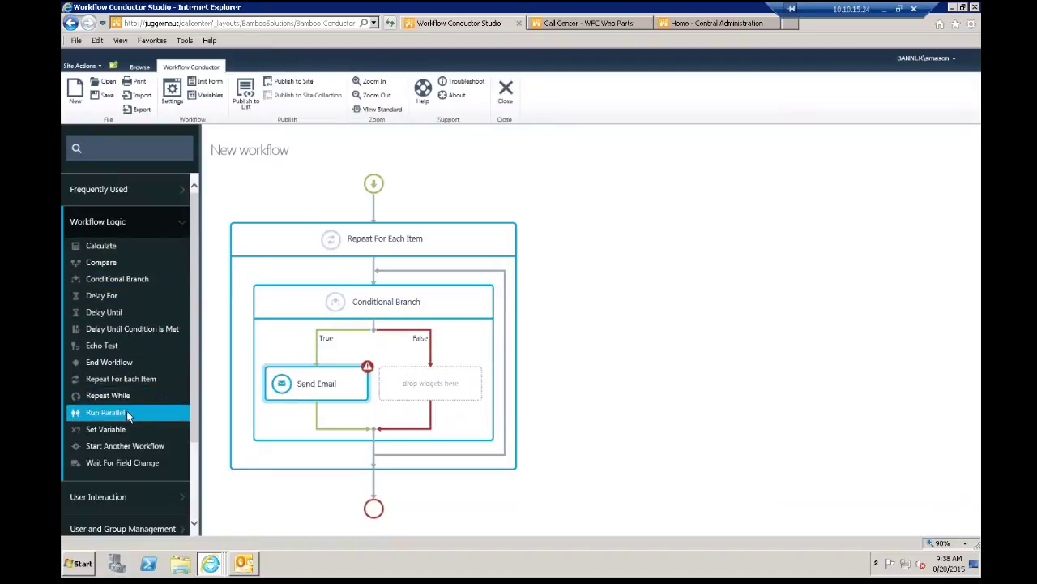
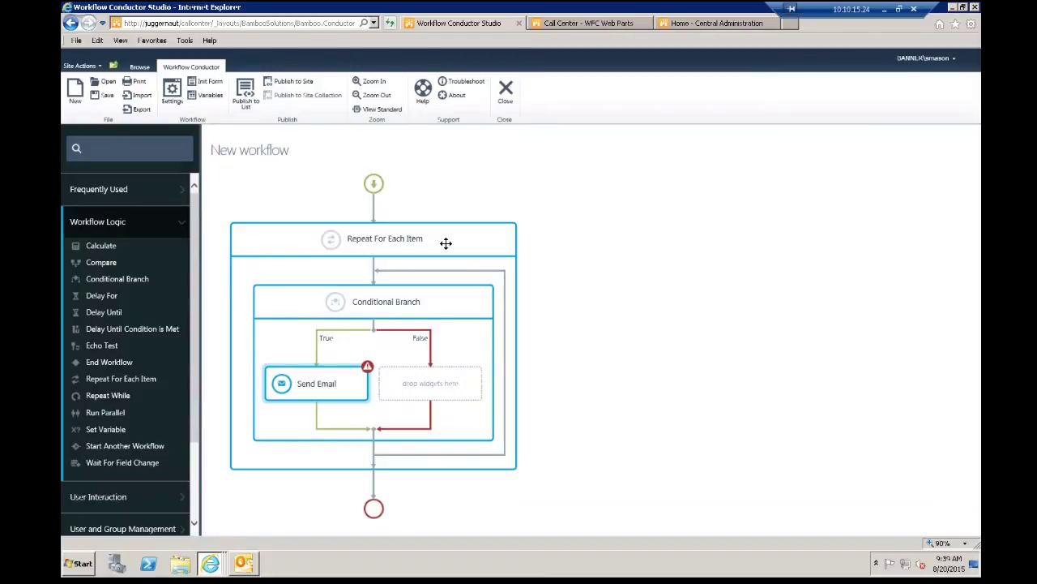
Step: Expand User Interaction to list Request Approval, Request Feedback and Send Email widgets
{"action": "left_click", "coordinate": [107, 498]}
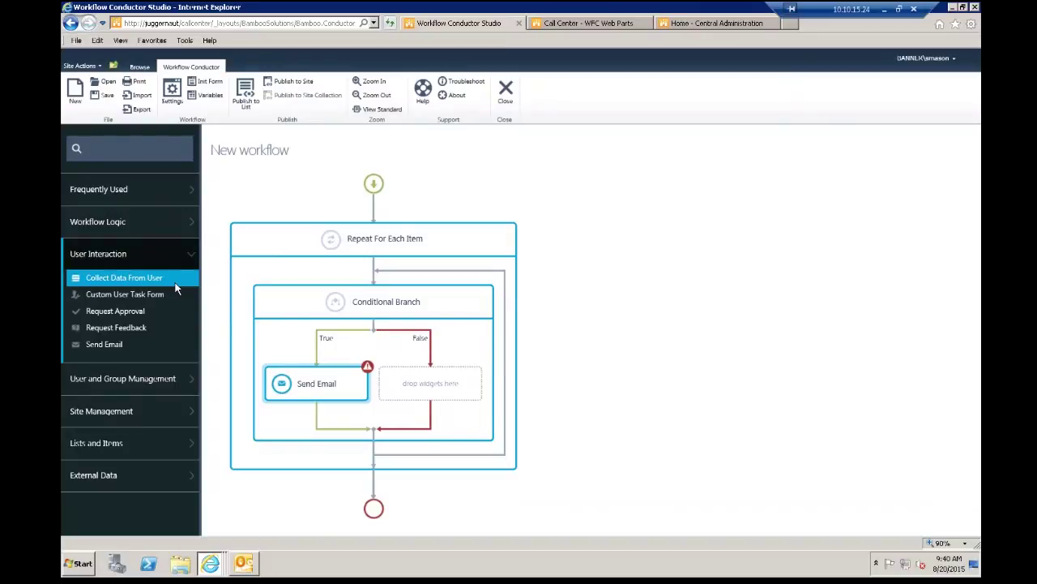
Step: Browse the User and Group Management widgets, then expand the Site Management category
{"action": "left_click", "coordinate": [137, 377]}
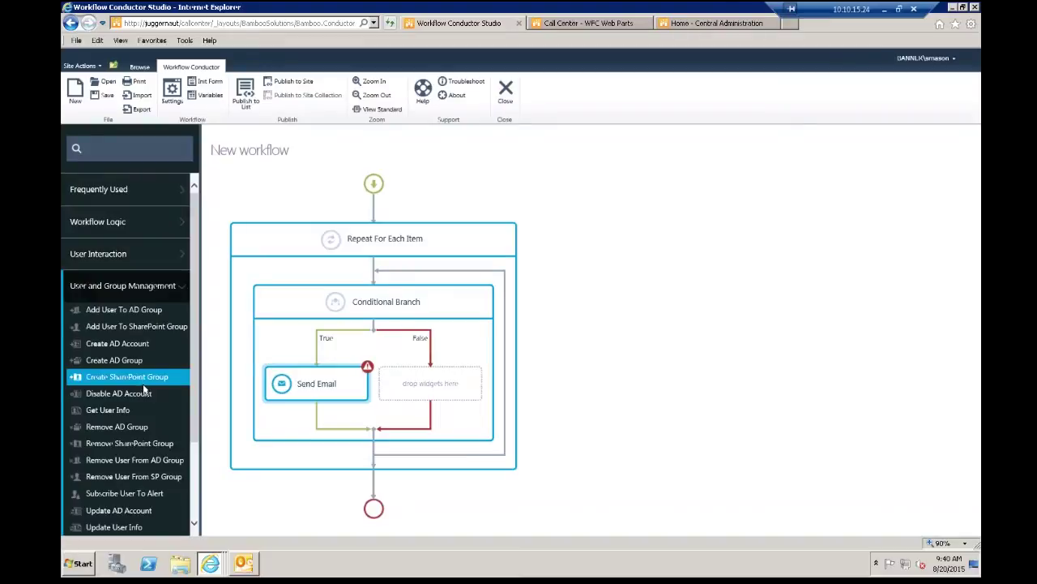
{"action": "scroll", "coordinate": [130, 365], "scroll_direction": "down", "scroll_amount": 2}
{"action": "scroll", "coordinate": [195, 317], "scroll_direction": "down", "scroll_amount": 3}
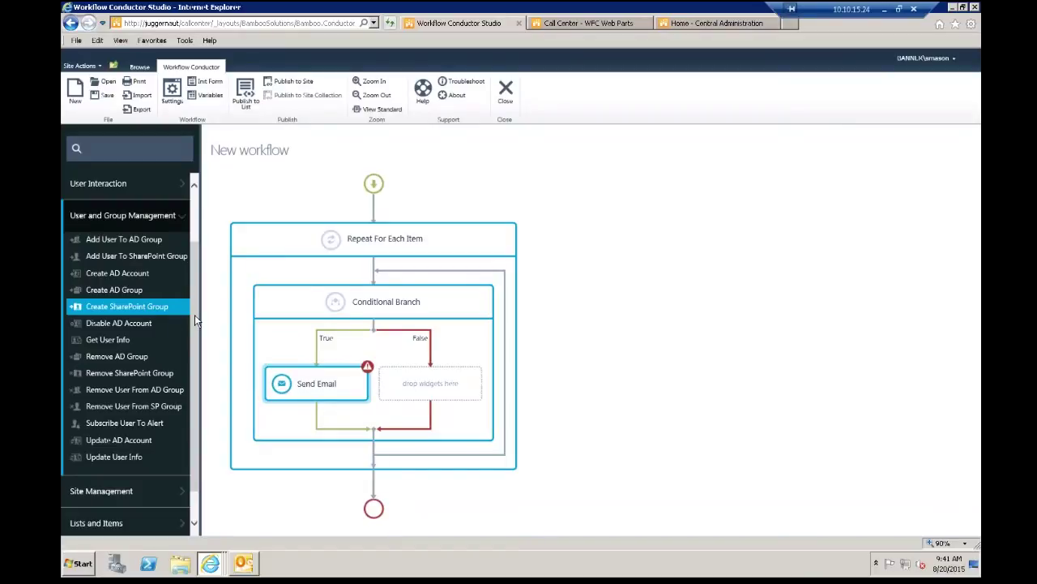
{"action": "left_click", "coordinate": [101, 491]}
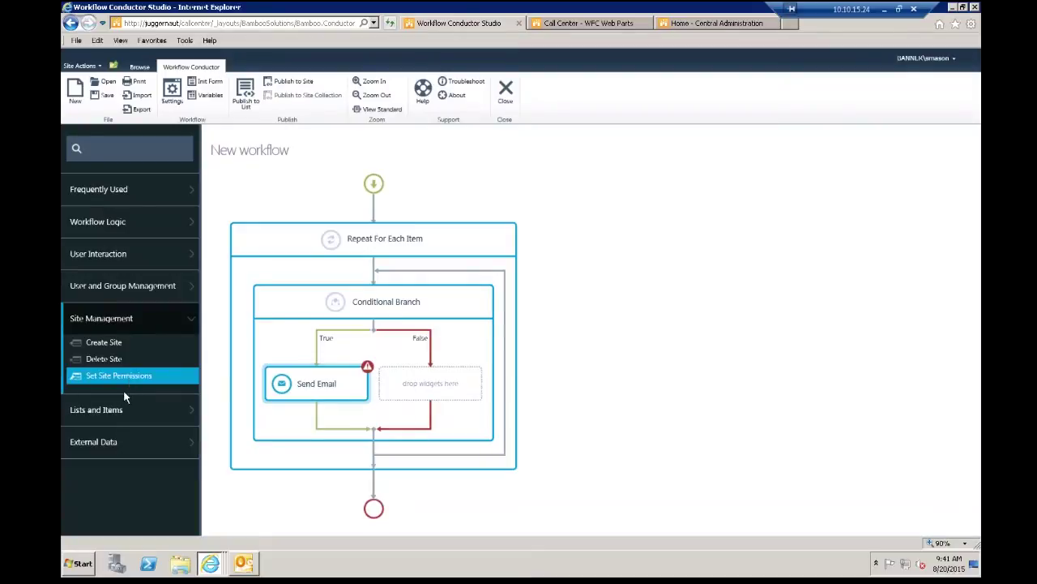
Step: Browse the Lists and Items widgets, then expand the External Data category
{"action": "left_click", "coordinate": [120, 411]}
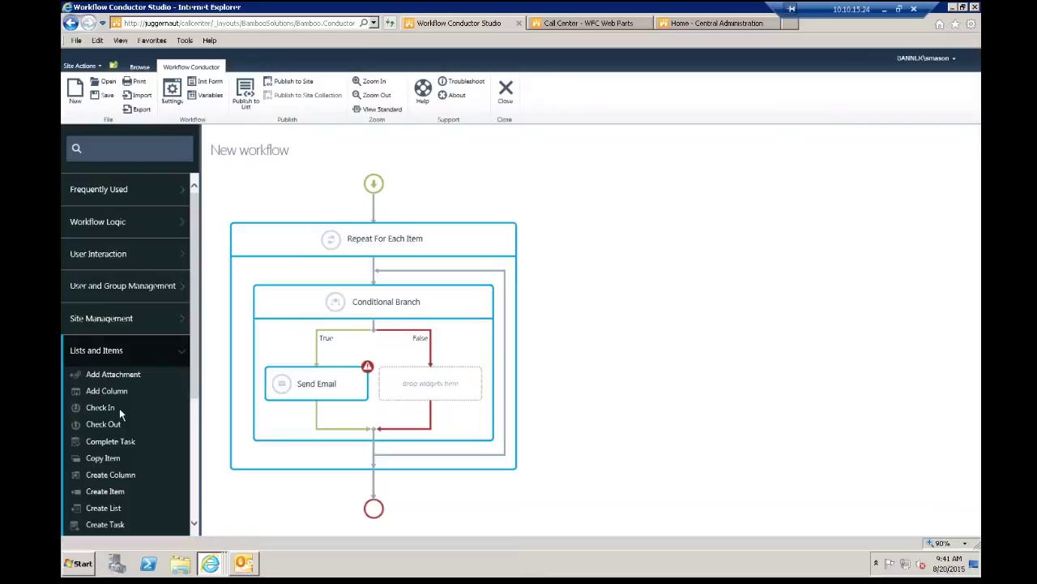
{"action": "left_click_drag", "start_coordinate": [196, 381], "coordinate": [141, 246]}
{"action": "left_click_drag", "start_coordinate": [201, 305], "coordinate": [191, 377]}
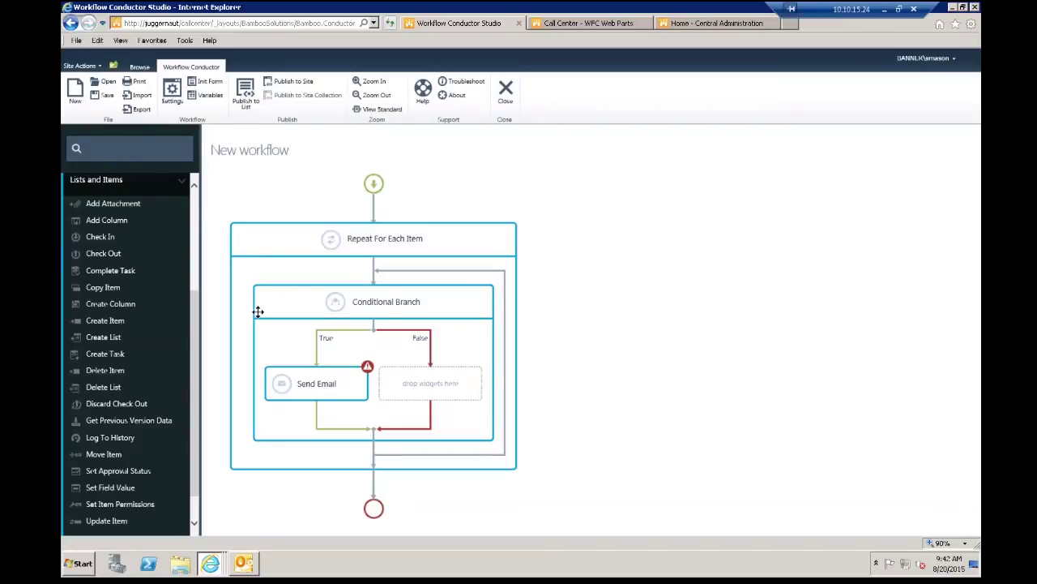
{"action": "scroll", "coordinate": [182, 429], "scroll_direction": "down", "scroll_amount": 2}
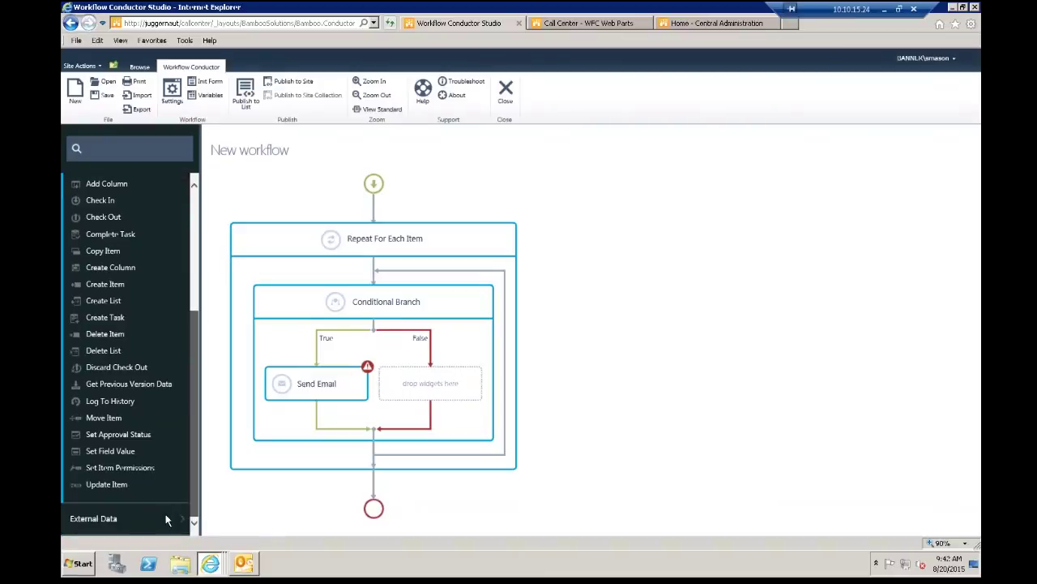
{"action": "left_click", "coordinate": [103, 520]}
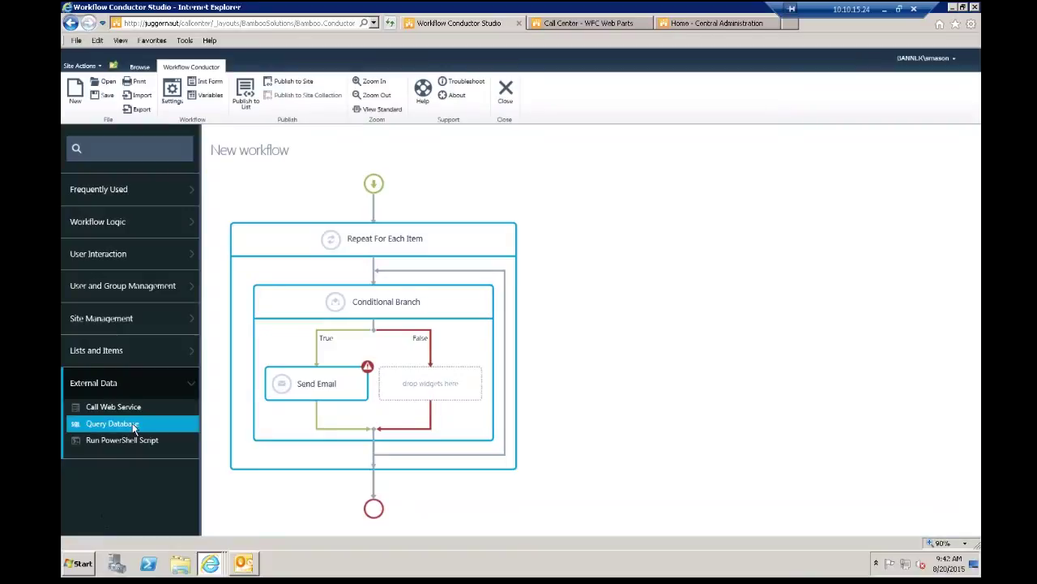
Step: Place a Query Database step above the loop, keeping SQL Server as its connection type
{"action": "left_click_drag", "start_coordinate": [123, 428], "coordinate": [356, 212]}
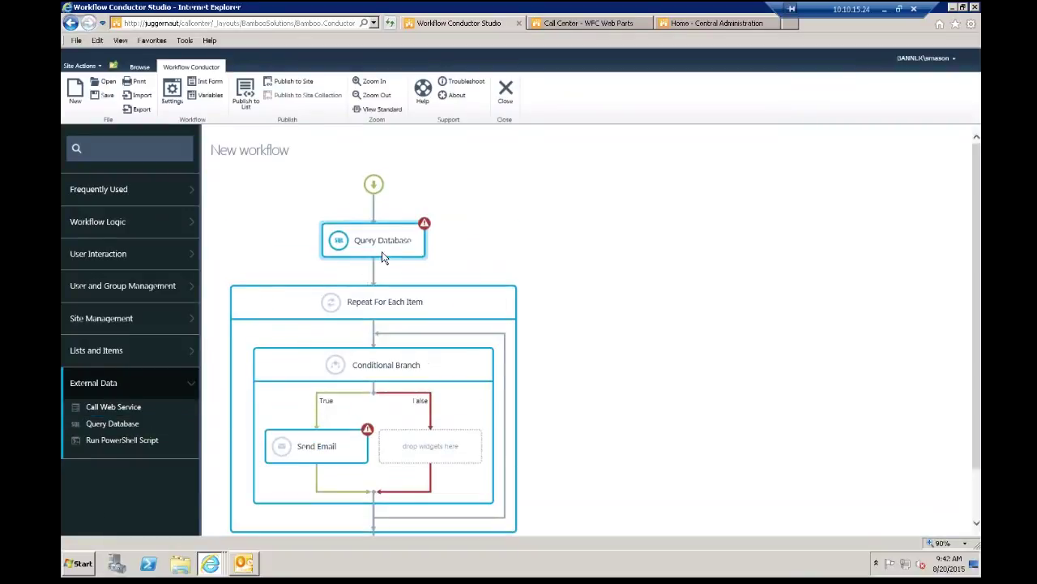
{"action": "double_click", "coordinate": [363, 247]}
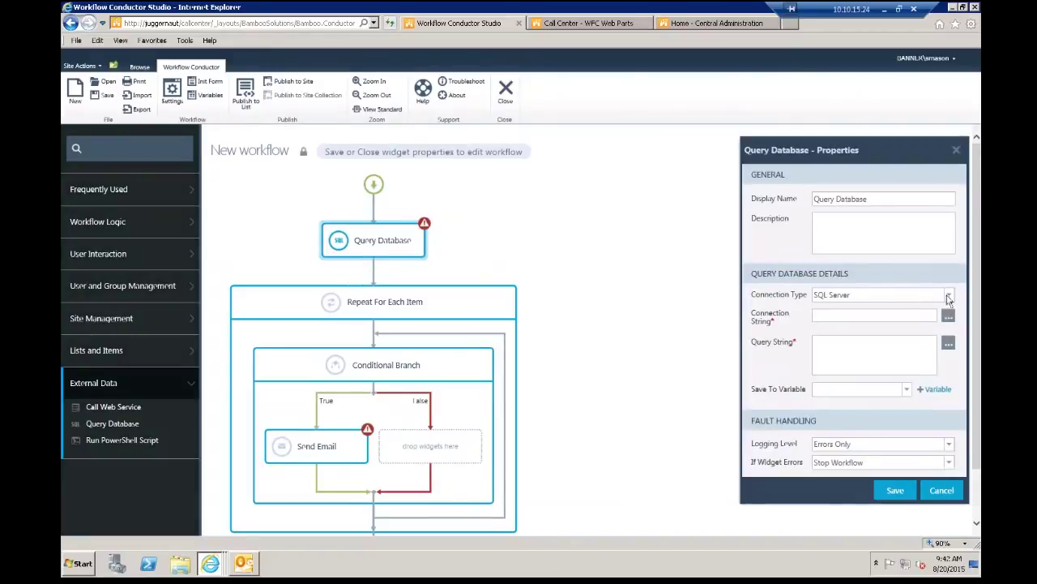
{"action": "left_click", "coordinate": [950, 296]}
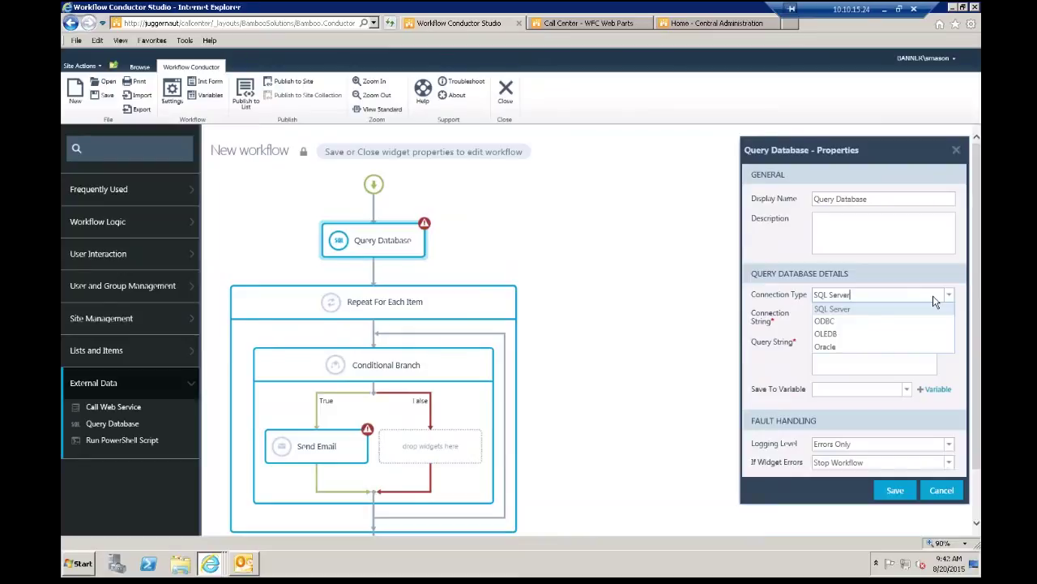
{"action": "left_click", "coordinate": [803, 308]}
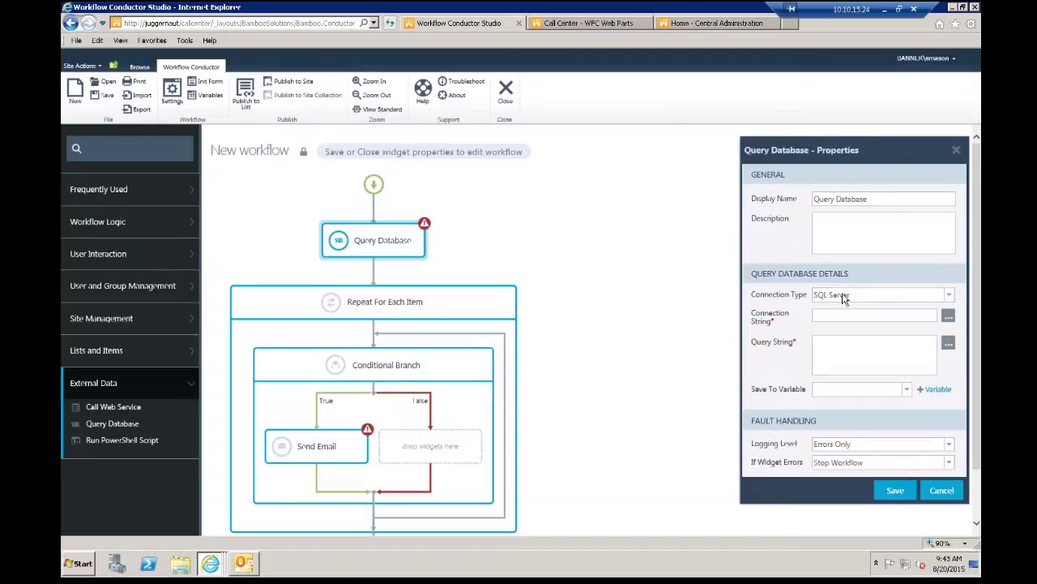
{"action": "left_click", "coordinate": [862, 350]}
{"action": "left_click", "coordinate": [957, 150]}
Step: Drop Run PowerShell Script between Query Database and the loop, then start a new workflow
{"action": "left_click", "coordinate": [113, 439]}
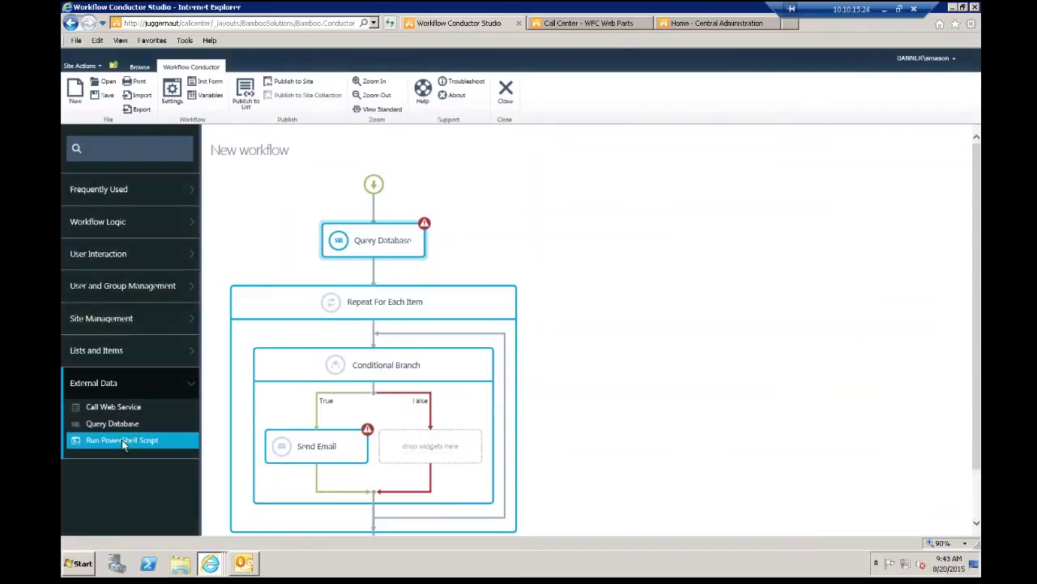
{"action": "left_click_drag", "start_coordinate": [257, 408], "coordinate": [540, 277]}
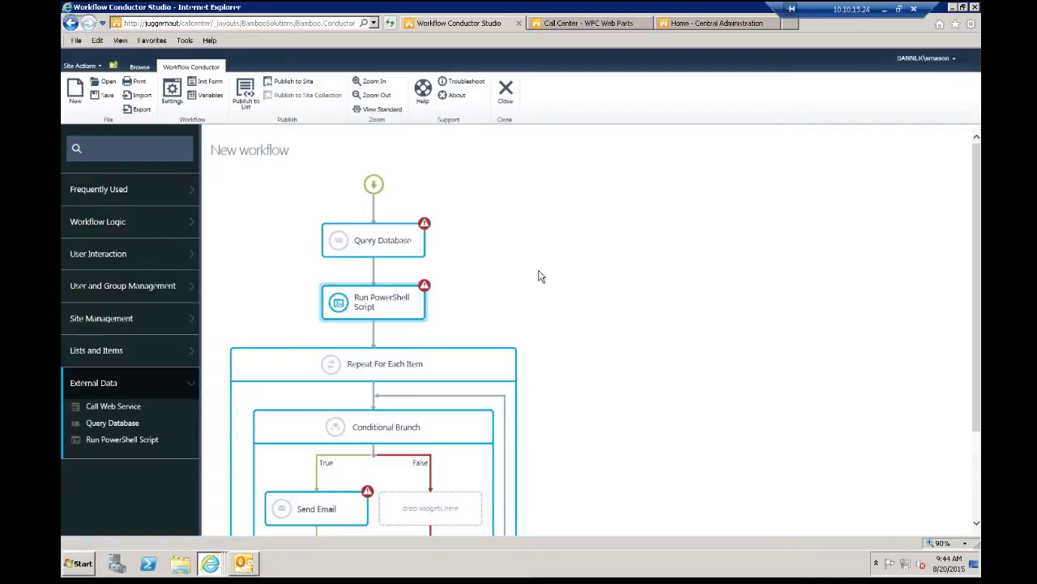
{"action": "left_click", "coordinate": [75, 91]}
Step: Discard changes and browse the Shared, Featured and Managed workflow template tabs
{"action": "left_click", "coordinate": [531, 315]}
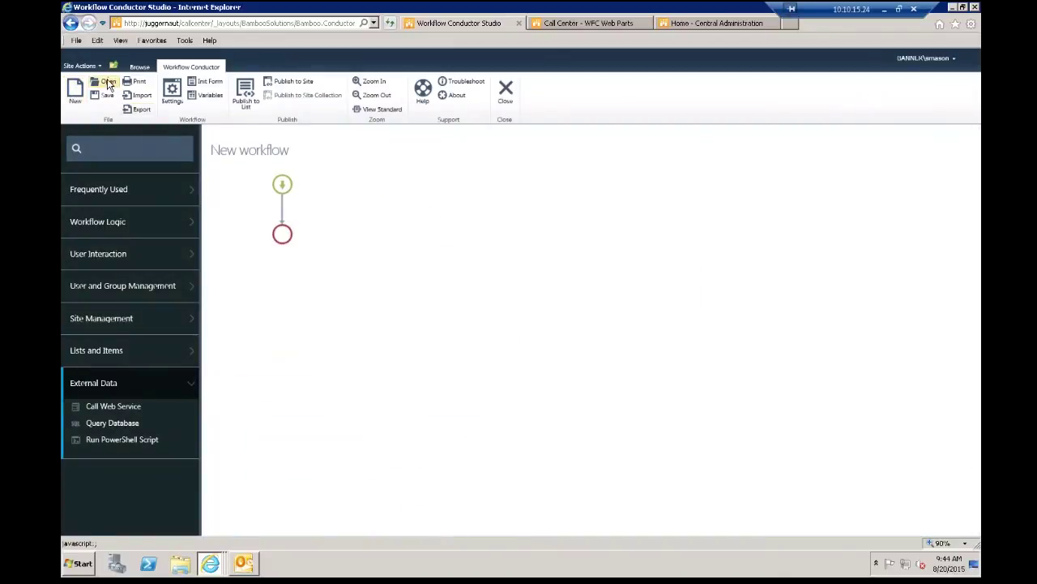
{"action": "left_click", "coordinate": [108, 82]}
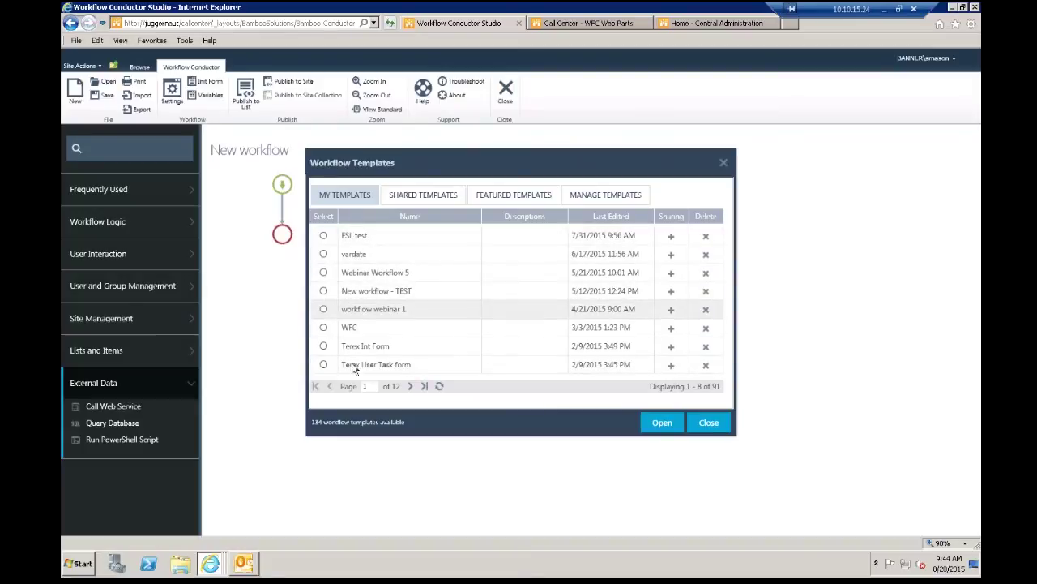
{"action": "left_click", "coordinate": [426, 196]}
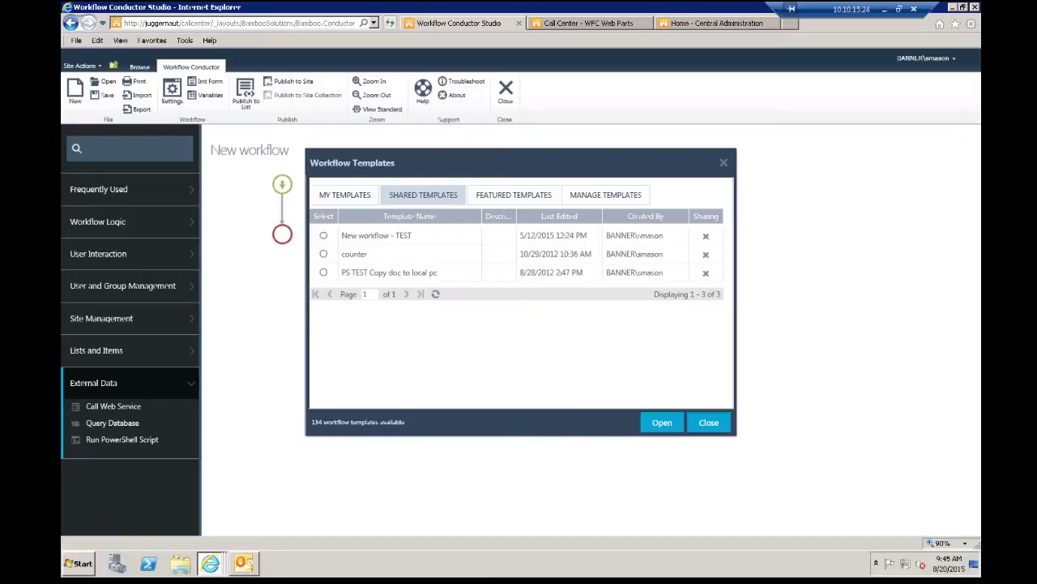
{"action": "left_click", "coordinate": [514, 195]}
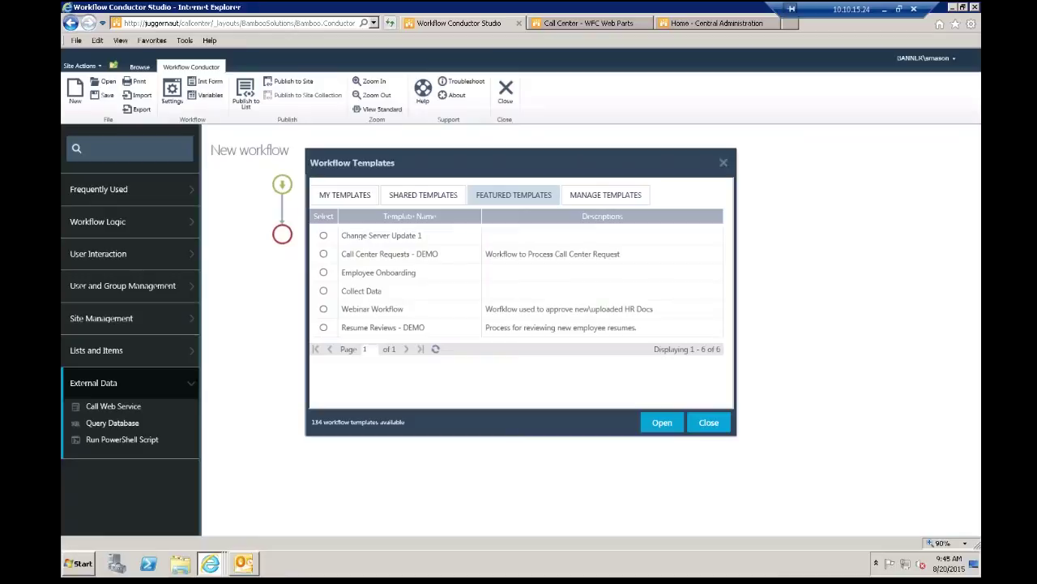
{"action": "left_click", "coordinate": [598, 198]}
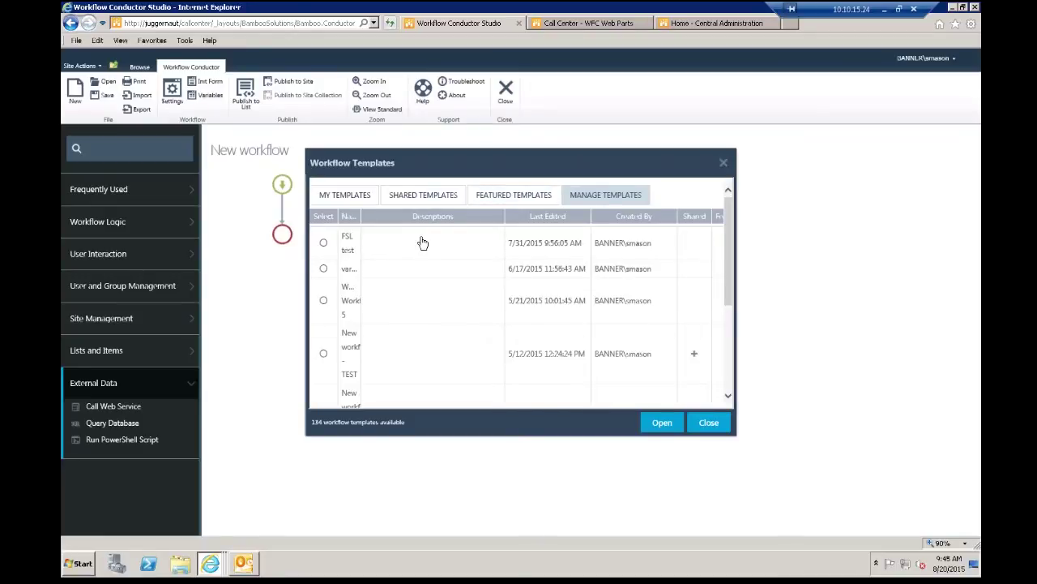
{"action": "left_click_drag", "start_coordinate": [361, 214], "coordinate": [448, 220]}
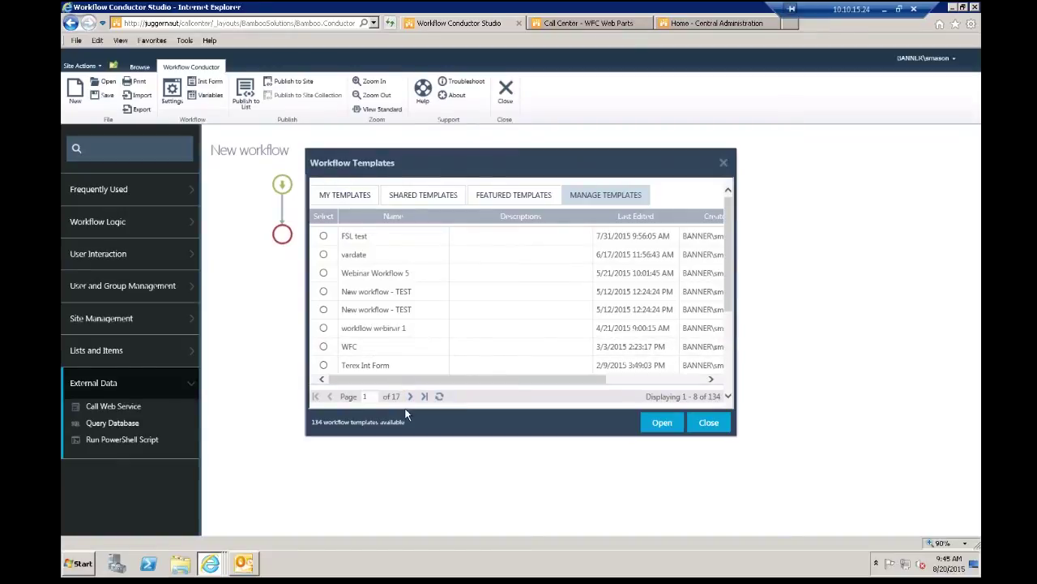
Step: Open the featured Resume Reviews - DEMO template on the canvas
{"action": "left_click", "coordinate": [344, 201]}
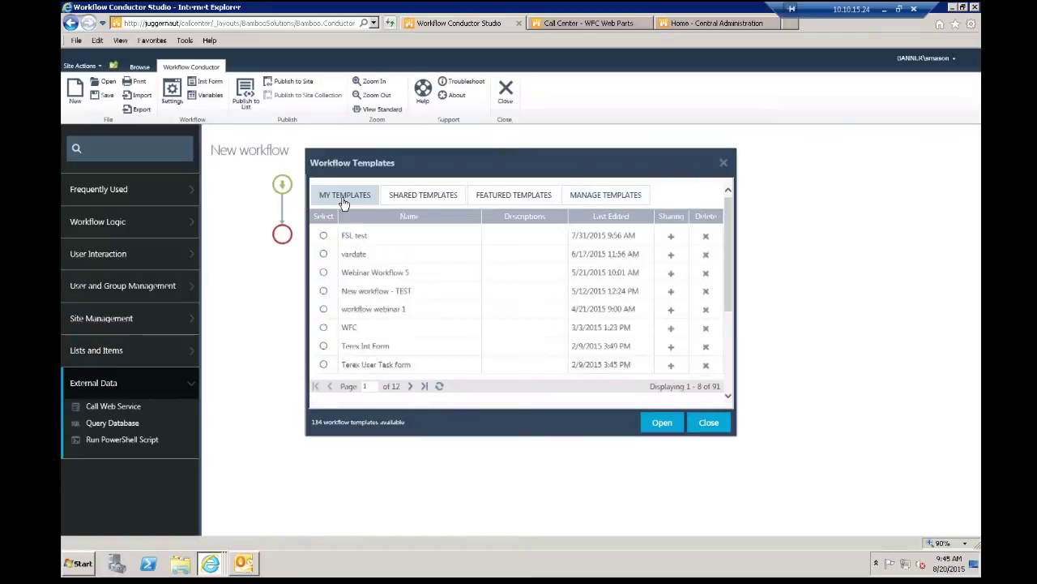
{"action": "left_click", "coordinate": [506, 196]}
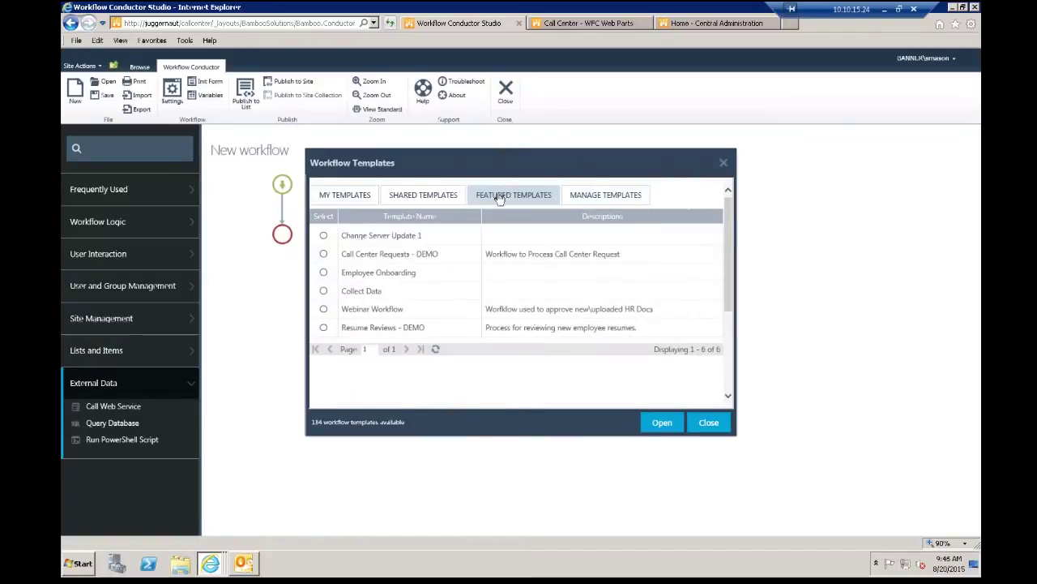
{"action": "left_click", "coordinate": [323, 327]}
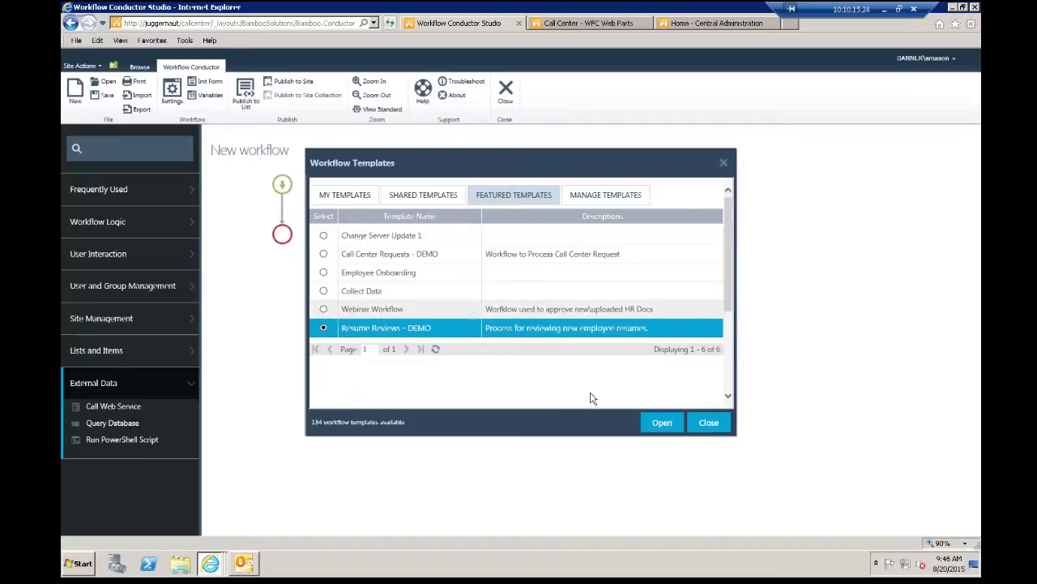
{"action": "left_click", "coordinate": [658, 422]}
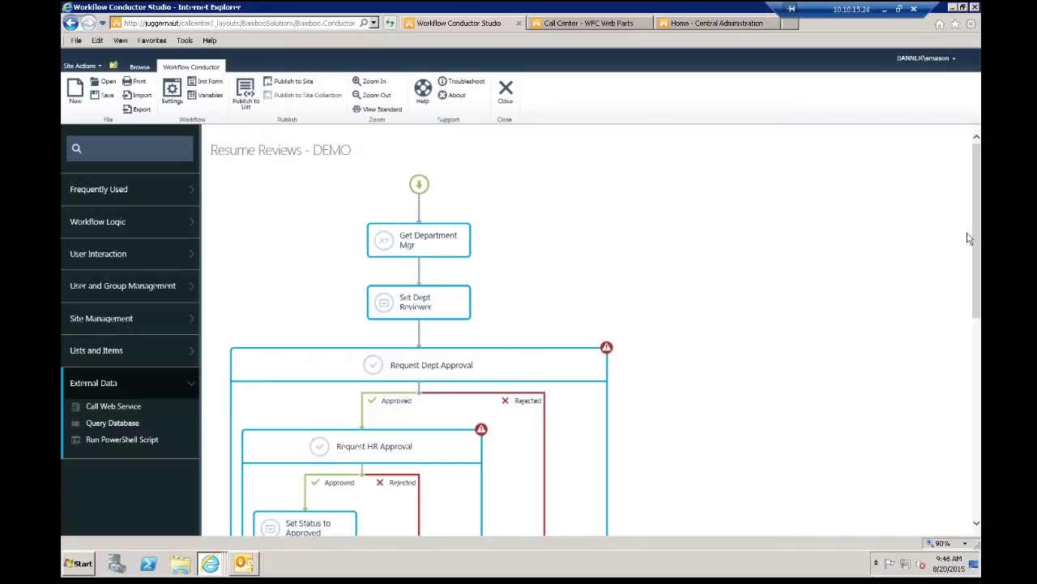
{"action": "left_click_drag", "start_coordinate": [972, 231], "coordinate": [960, 452]}
{"action": "left_click_drag", "start_coordinate": [972, 397], "coordinate": [962, 193]}
{"action": "left_click", "coordinate": [377, 96]}
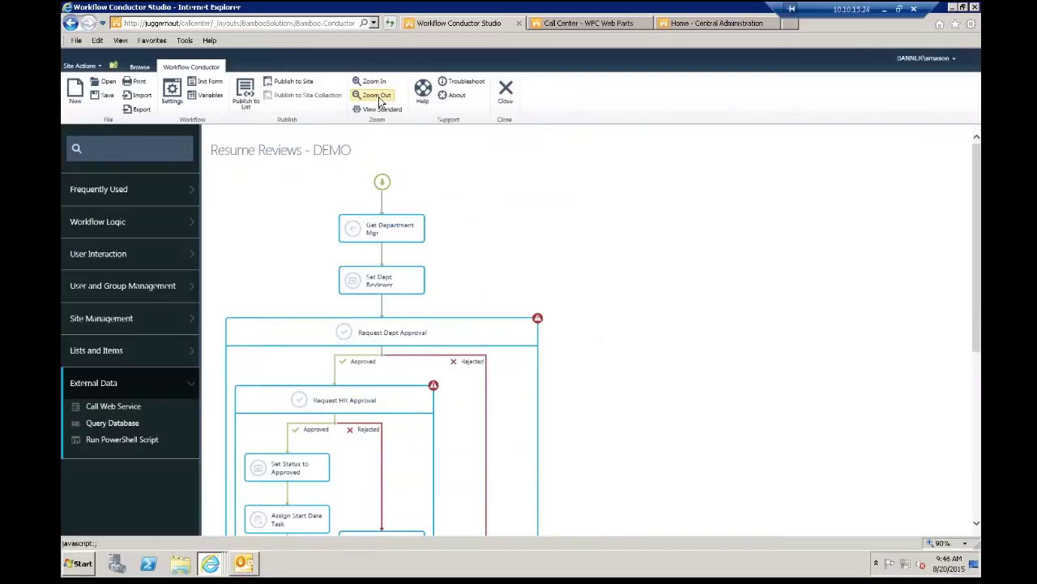
{"action": "left_click", "coordinate": [377, 96]}
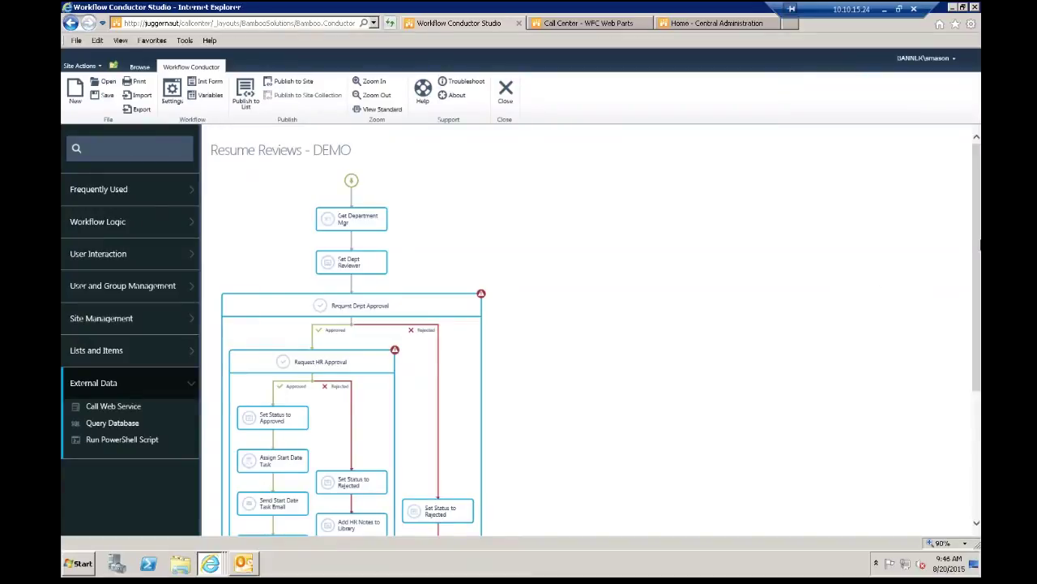
{"action": "left_click_drag", "start_coordinate": [979, 240], "coordinate": [979, 296]}
{"action": "left_click_drag", "start_coordinate": [980, 339], "coordinate": [971, 220]}
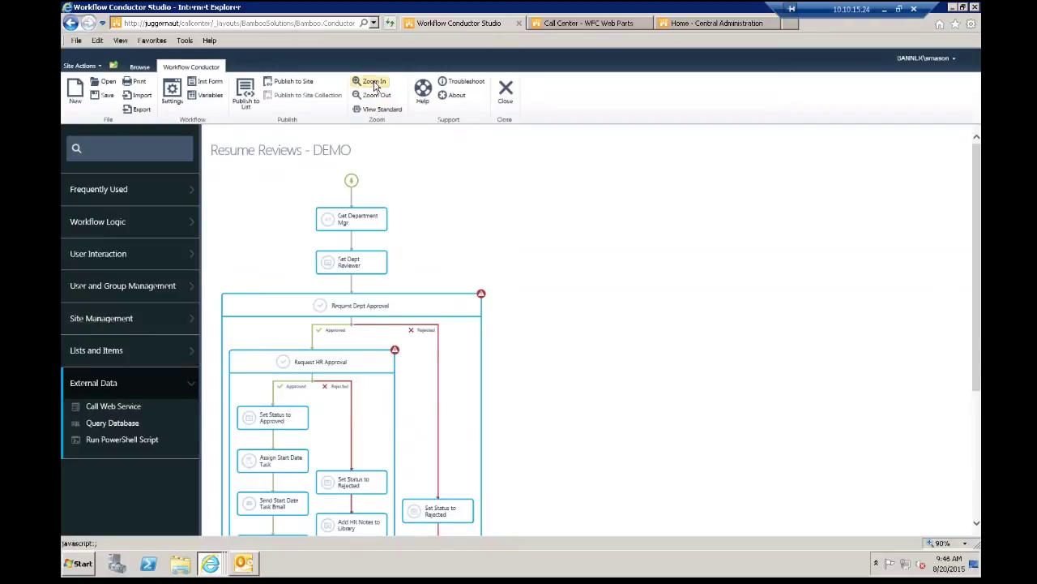
{"action": "left_click", "coordinate": [375, 83]}
{"action": "left_click", "coordinate": [375, 83]}
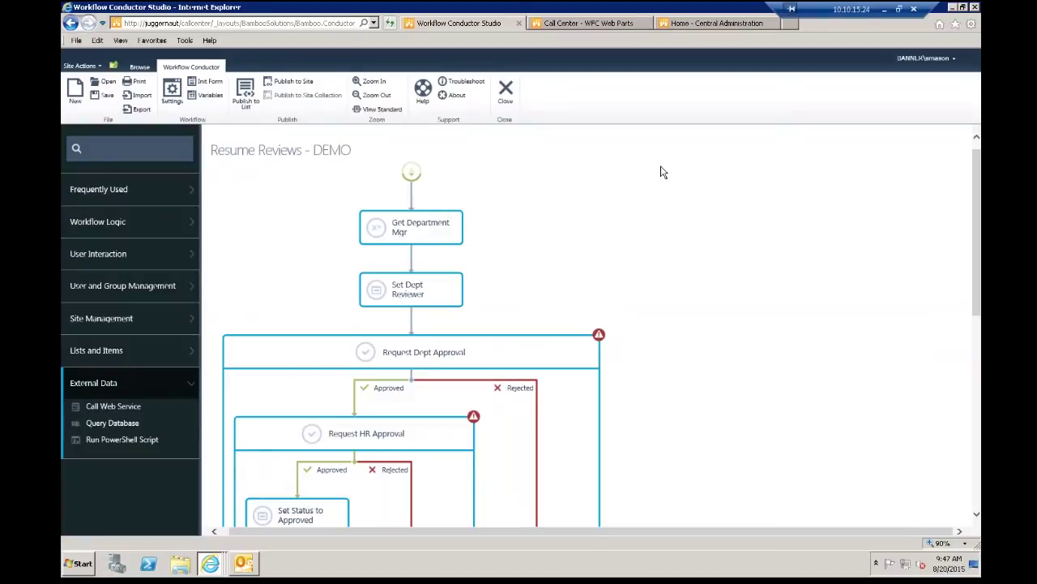
{"action": "double_click", "coordinate": [431, 238]}
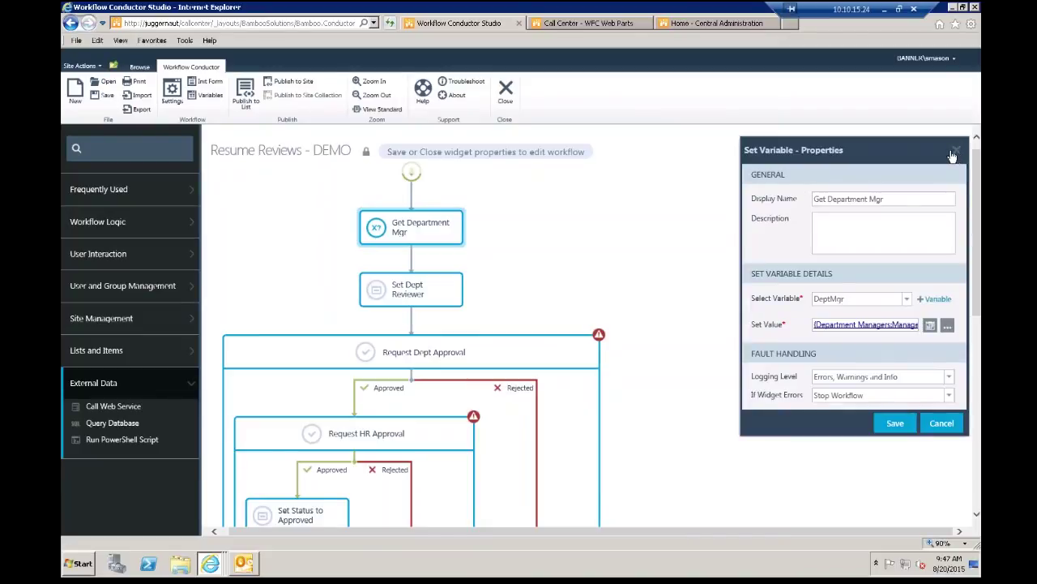
{"action": "left_click", "coordinate": [956, 154]}
{"action": "left_click", "coordinate": [440, 288]}
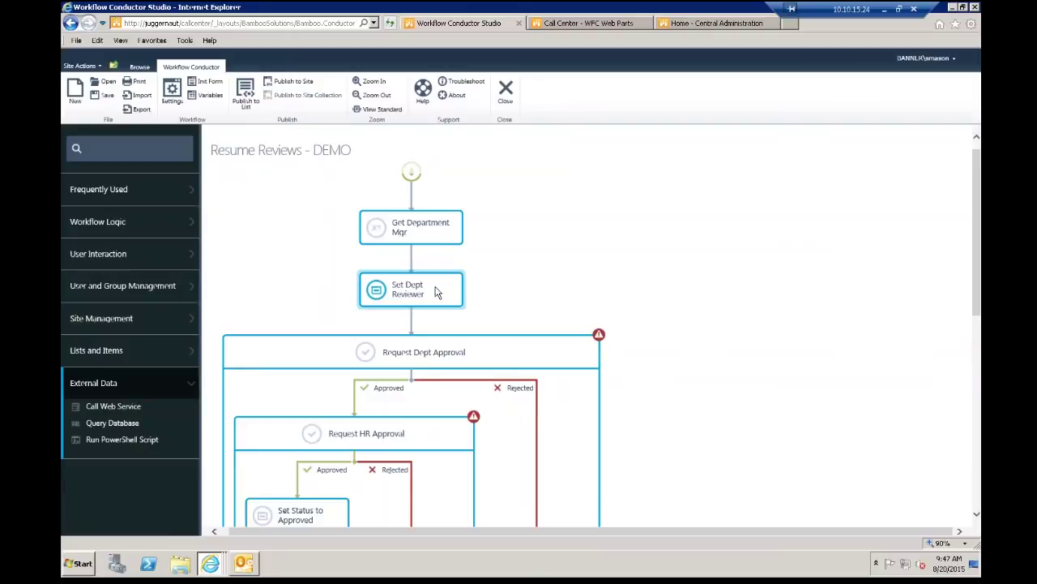
Step: Inspect Set Dept Reviewer's settings, then open Request Dept Approval's properties showing approver DeptMgr
{"action": "double_click", "coordinate": [409, 289]}
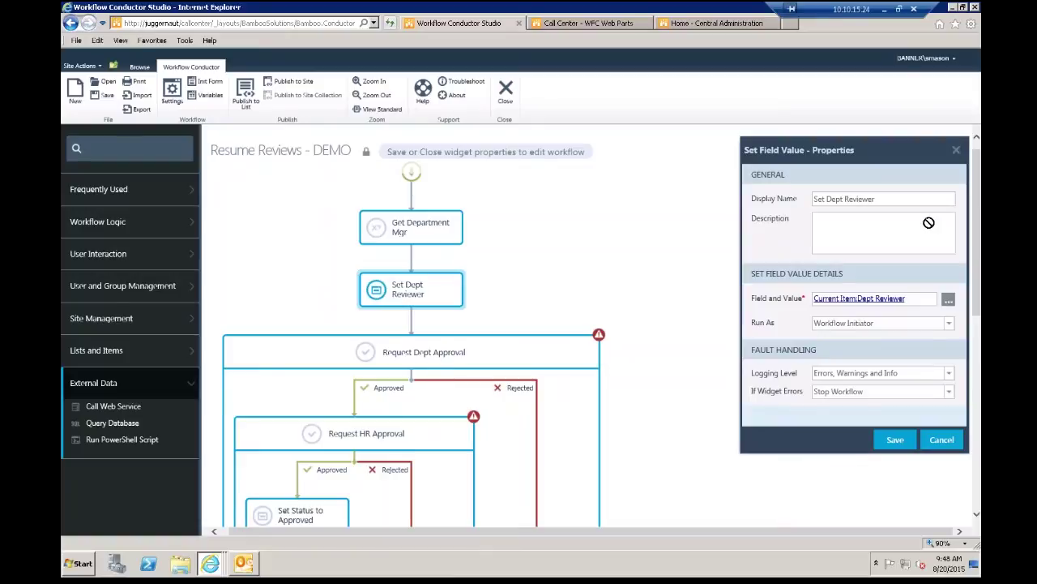
{"action": "left_click", "coordinate": [957, 150]}
{"action": "left_click_drag", "start_coordinate": [405, 352], "coordinate": [924, 249]}
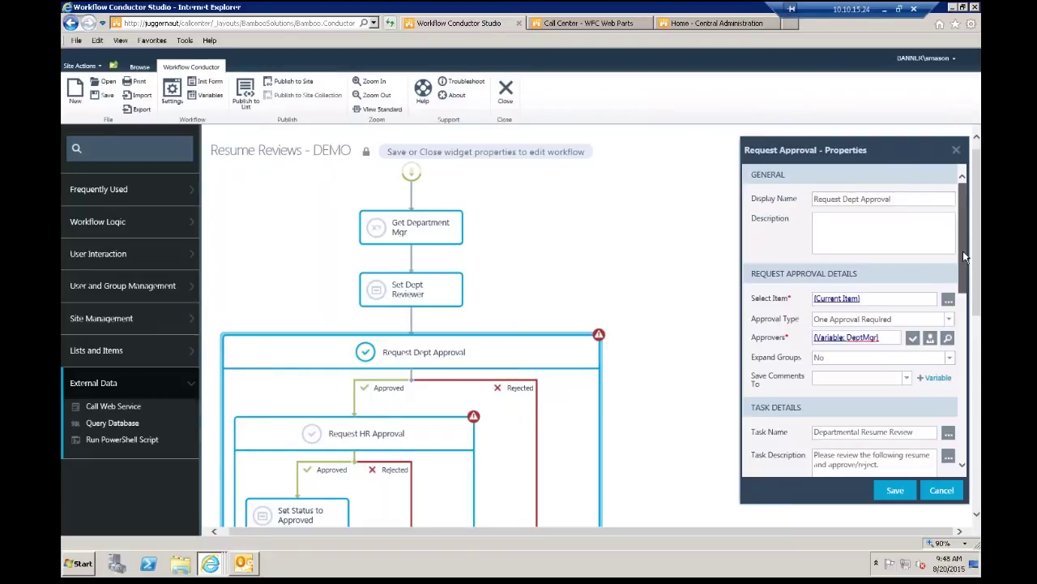
Step: Scroll through the Request Dept Approval settings and close them
{"action": "scroll", "coordinate": [963, 258], "scroll_direction": "down", "scroll_amount": 5}
{"action": "scroll", "coordinate": [936, 380], "scroll_direction": "down", "scroll_amount": 4}
{"action": "scroll", "coordinate": [936, 381], "scroll_direction": "down", "scroll_amount": 4}
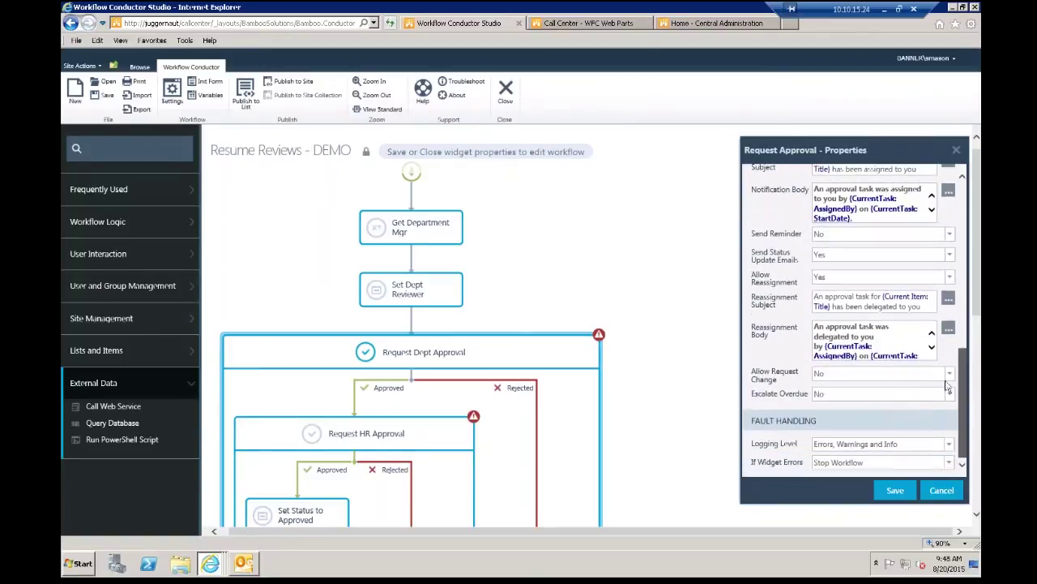
{"action": "scroll", "coordinate": [948, 388], "scroll_direction": "up", "scroll_amount": 14}
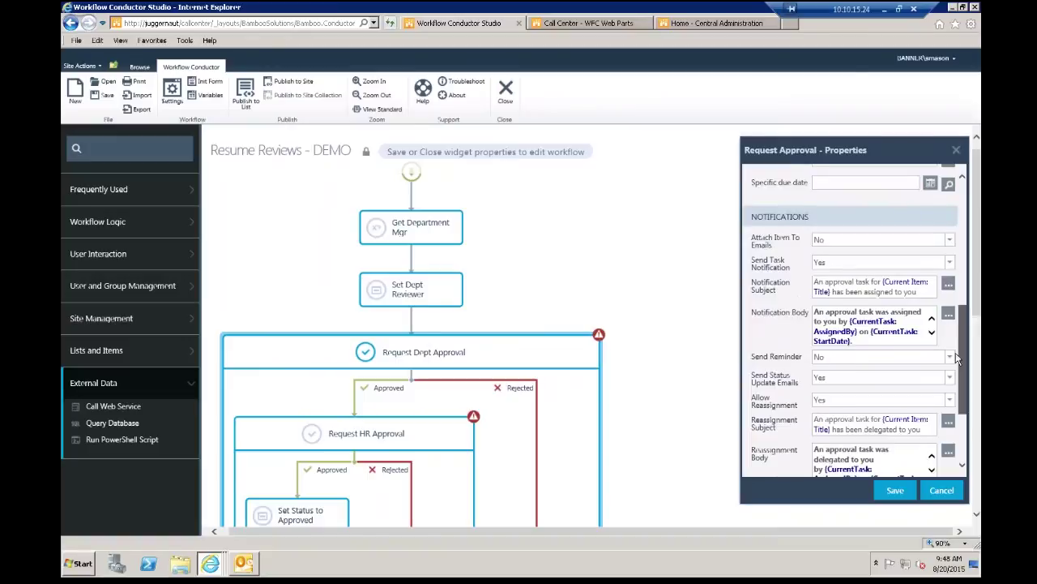
{"action": "left_click", "coordinate": [956, 150]}
Step: Zoom out to review the whole workflow, then select the Request HR Approval step
{"action": "scroll", "coordinate": [966, 230], "scroll_direction": "down", "scroll_amount": 2}
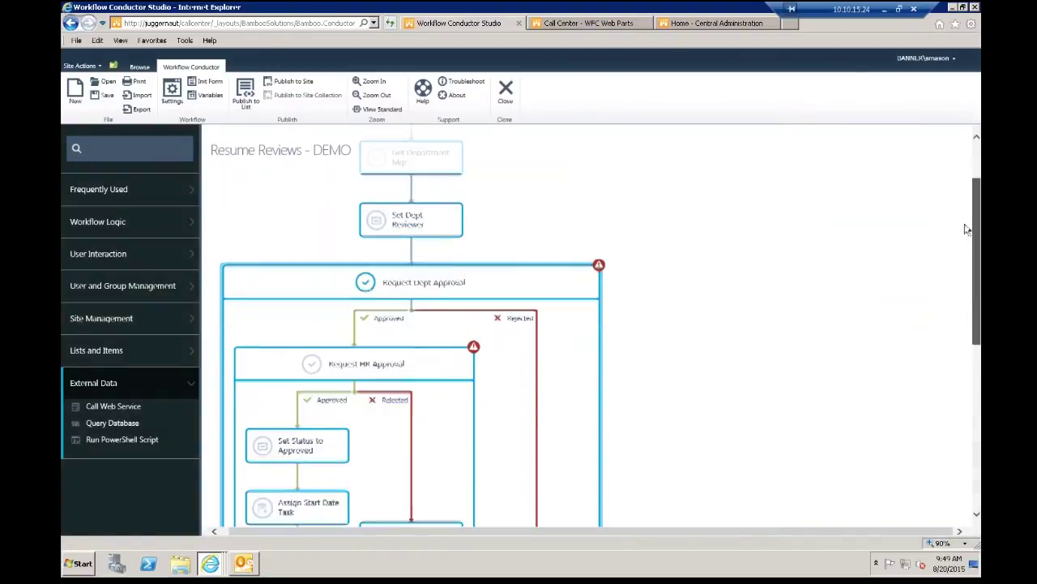
{"action": "scroll", "coordinate": [957, 243], "scroll_direction": "down", "scroll_amount": 3}
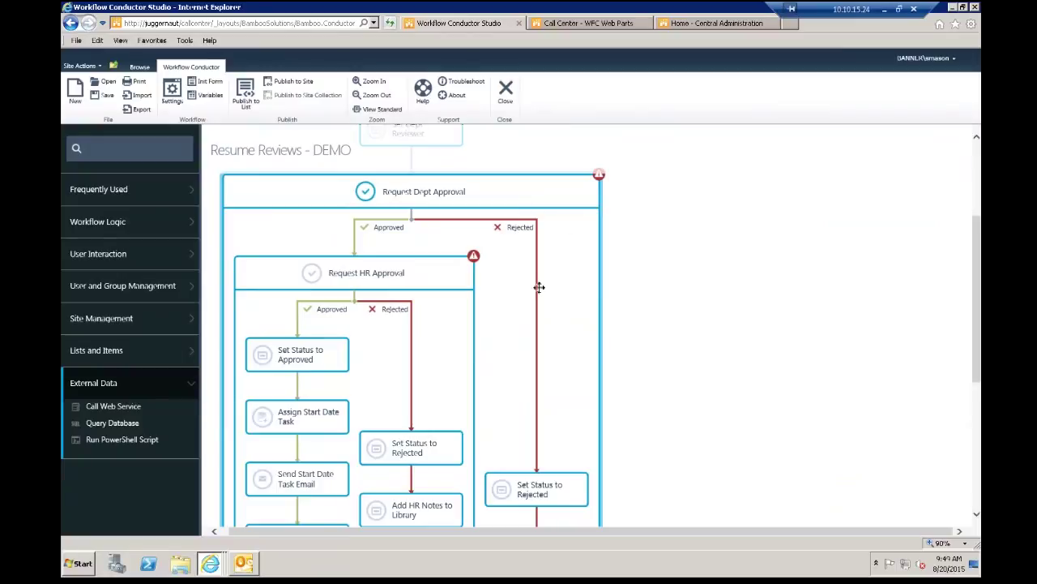
{"action": "left_click", "coordinate": [367, 95]}
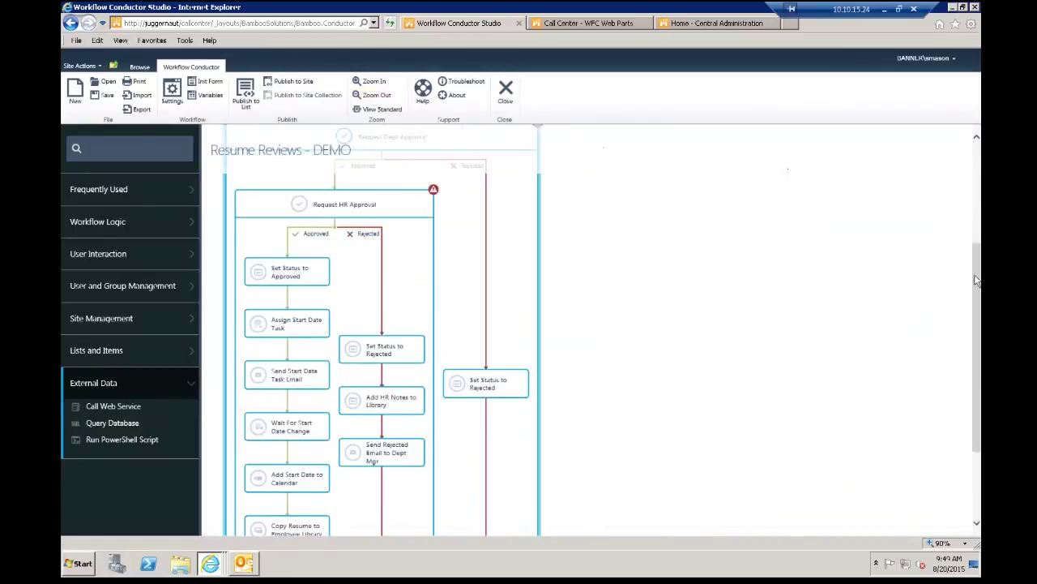
{"action": "scroll", "coordinate": [976, 279], "scroll_direction": "up", "scroll_amount": 3}
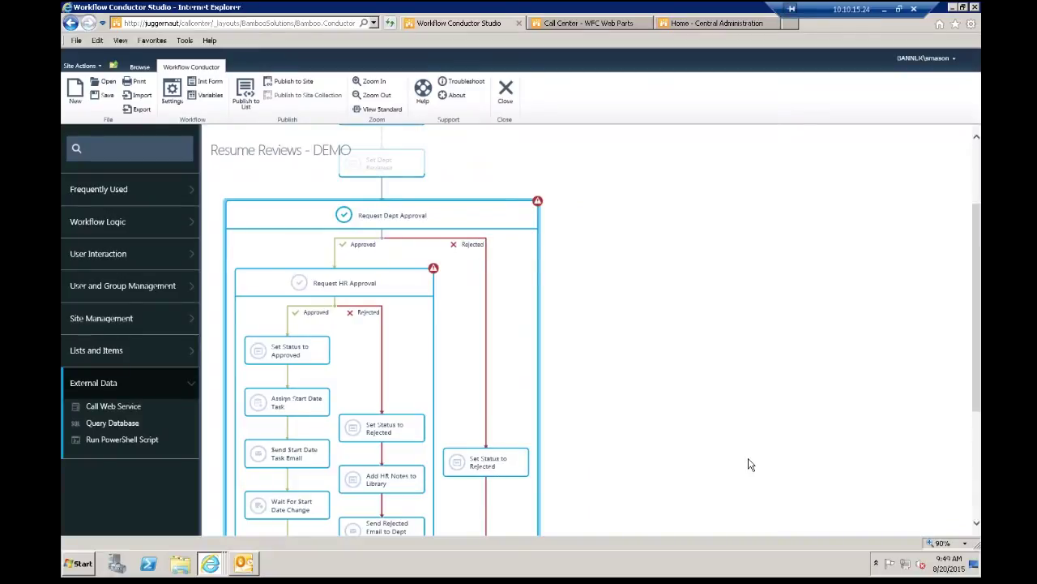
{"action": "left_click_drag", "start_coordinate": [977, 368], "coordinate": [973, 496]}
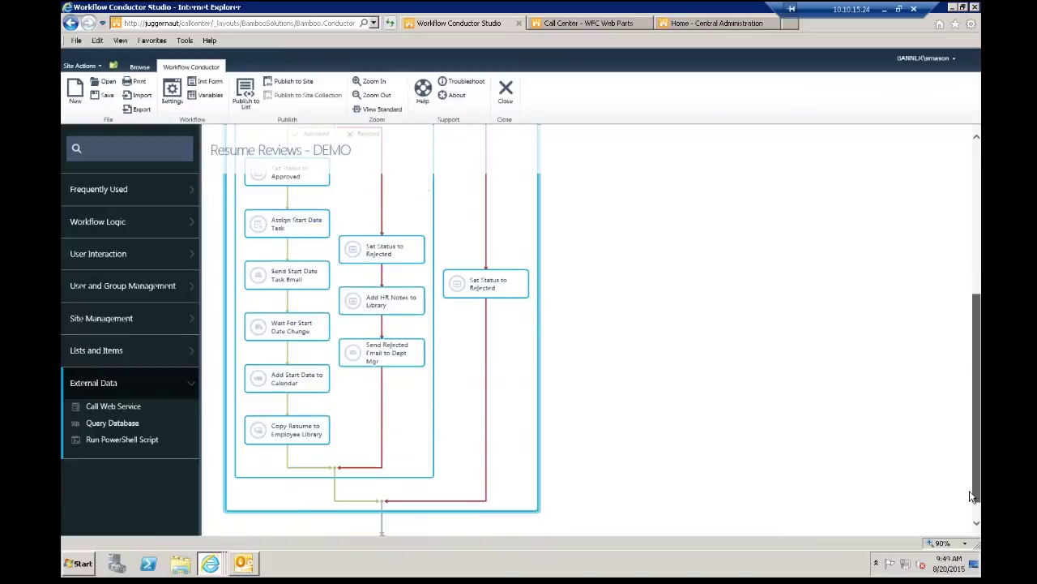
{"action": "scroll", "coordinate": [581, 343], "scroll_direction": "down", "scroll_amount": 2}
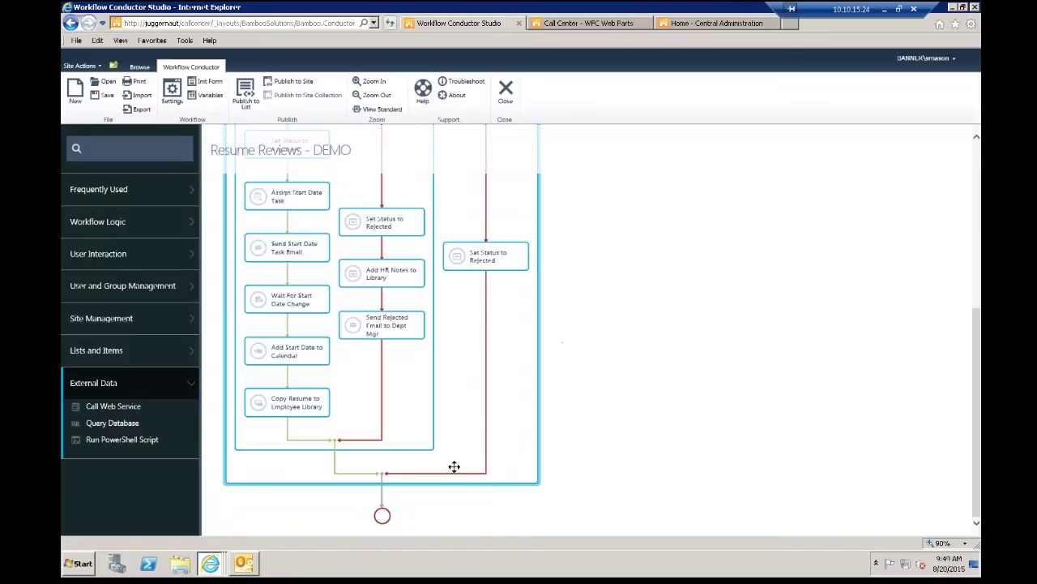
{"action": "scroll", "coordinate": [532, 405], "scroll_direction": "up", "scroll_amount": 5}
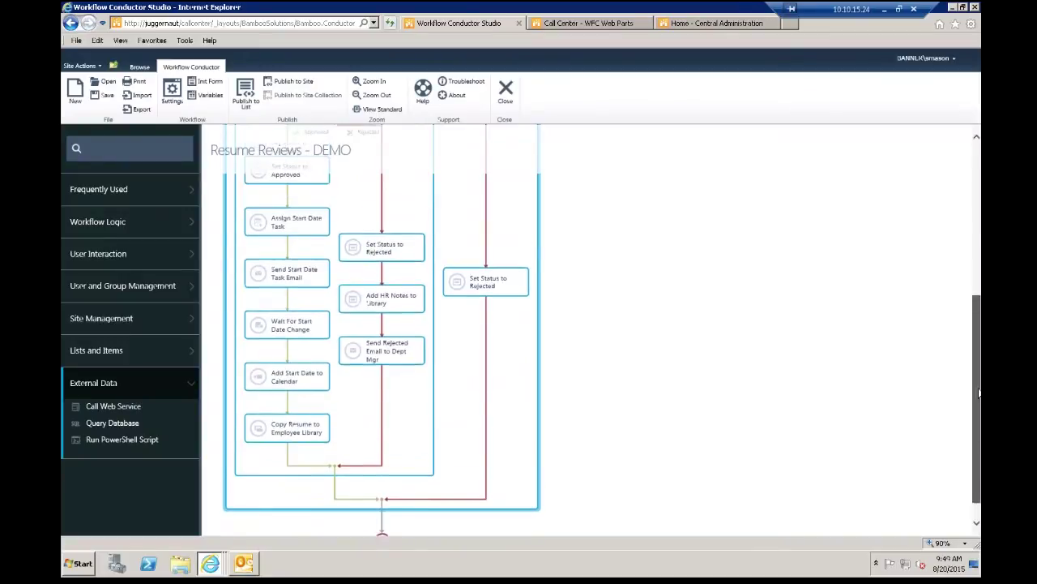
{"action": "left_click", "coordinate": [372, 328]}
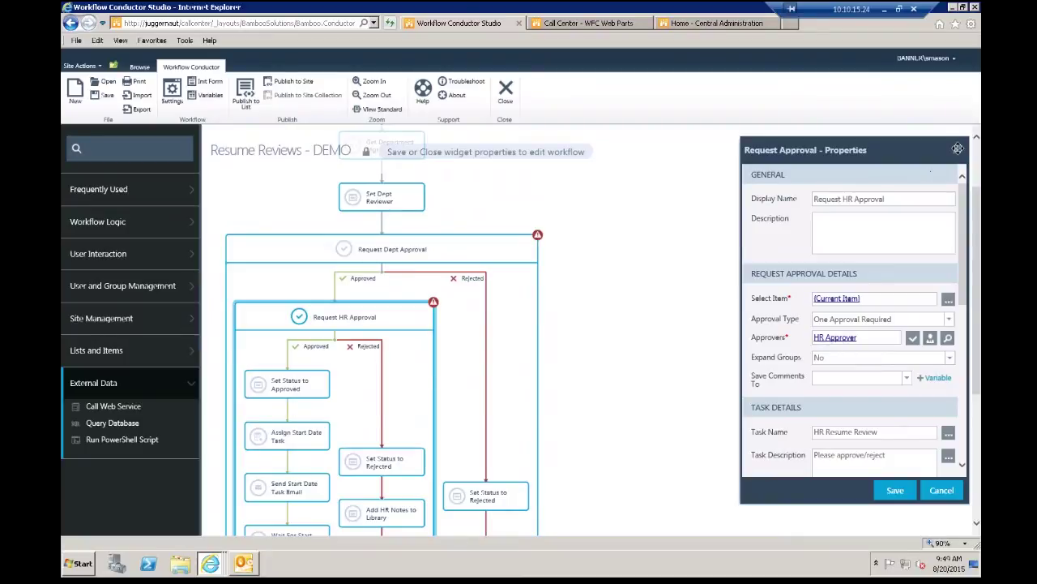
{"action": "left_click", "coordinate": [957, 150]}
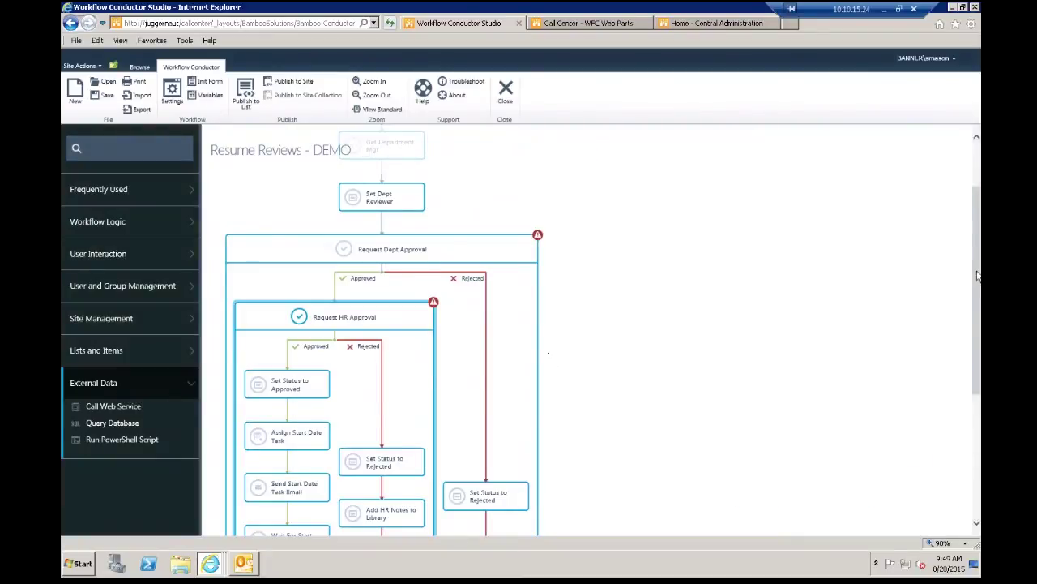
{"action": "left_click_drag", "start_coordinate": [975, 290], "coordinate": [960, 346]}
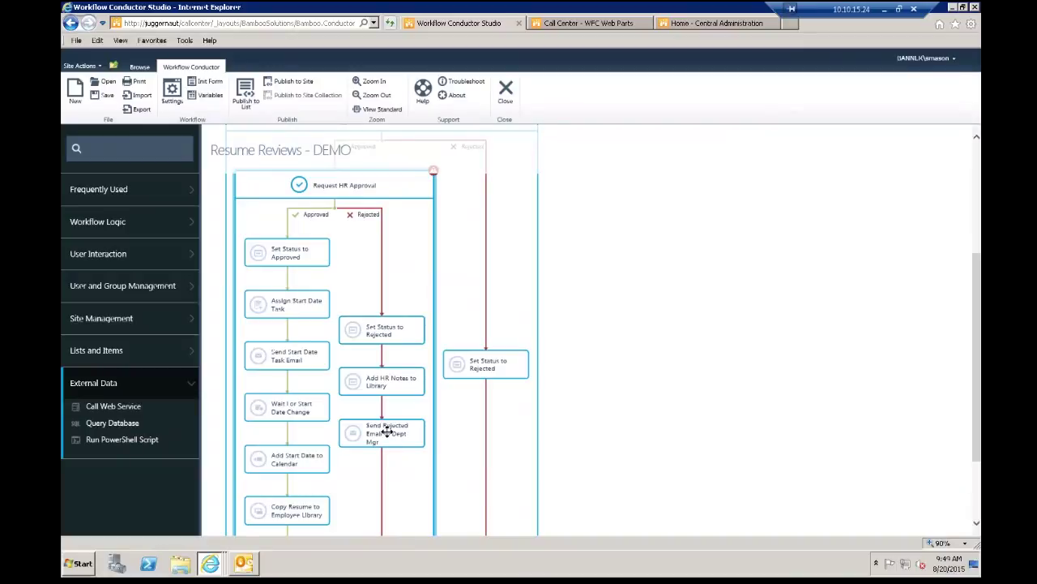
{"action": "left_click", "coordinate": [387, 432]}
{"action": "double_click", "coordinate": [387, 432]}
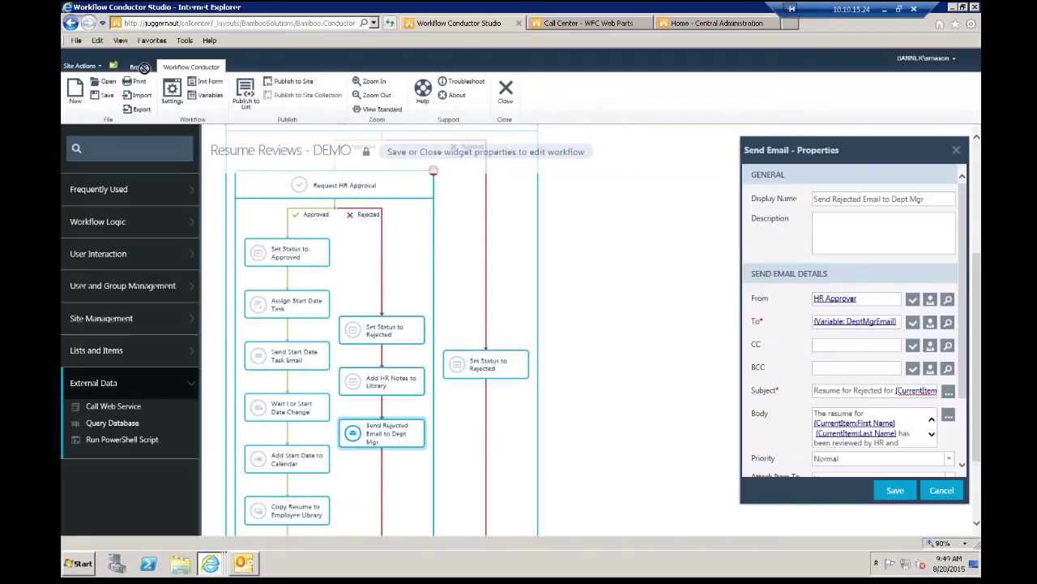
{"action": "left_click", "coordinate": [955, 155]}
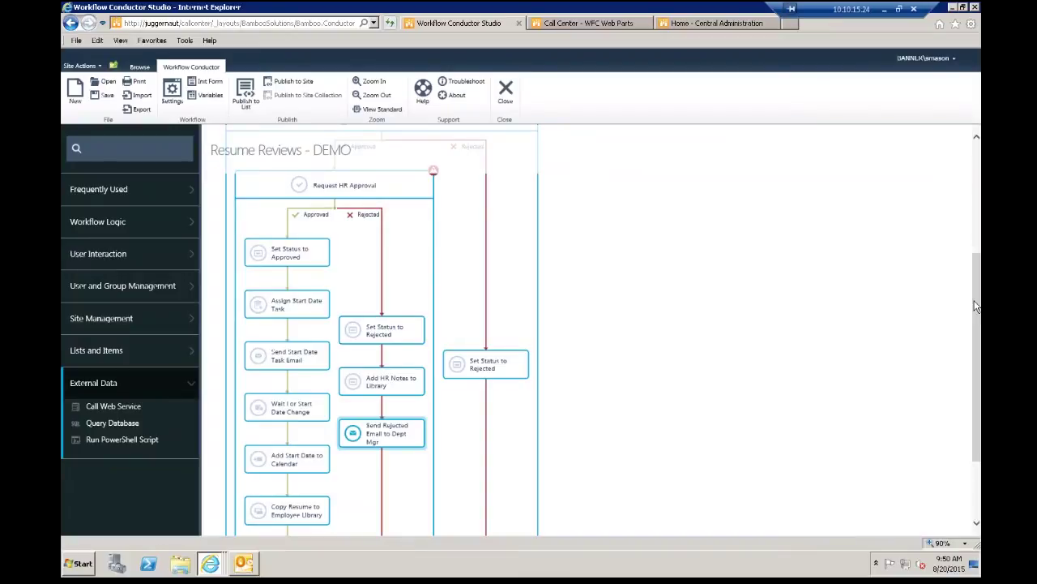
{"action": "left_click_drag", "start_coordinate": [976, 305], "coordinate": [975, 359]}
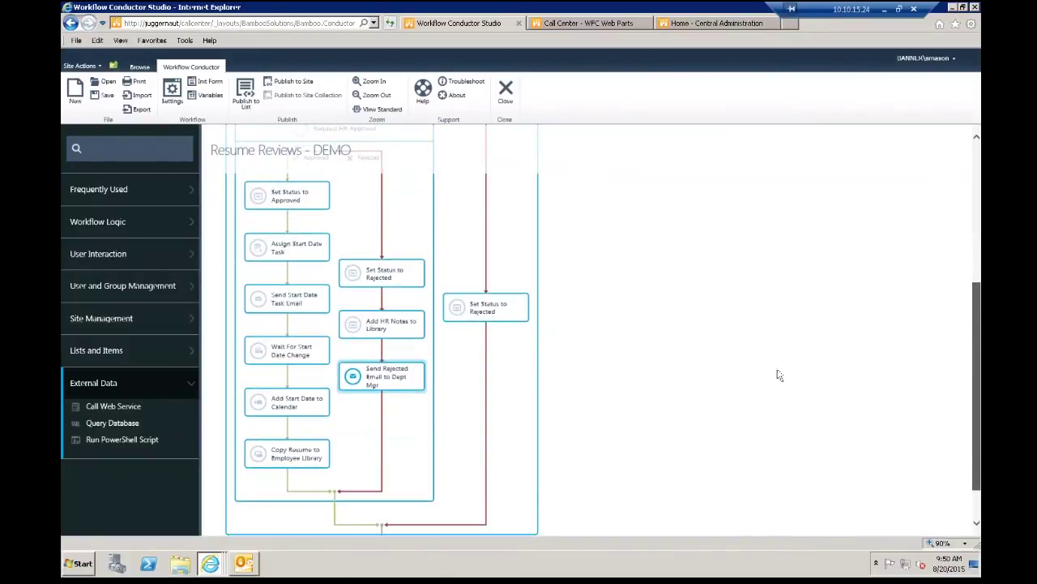
{"action": "scroll", "coordinate": [614, 382], "scroll_direction": "down", "scroll_amount": 2}
{"action": "double_click", "coordinate": [280, 403]}
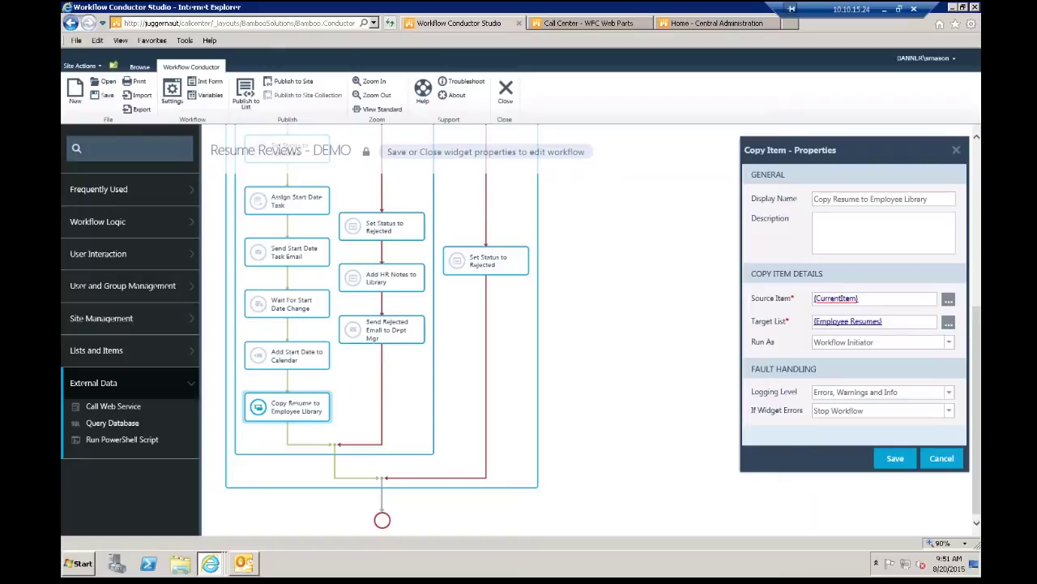
{"action": "left_click", "coordinate": [875, 341]}
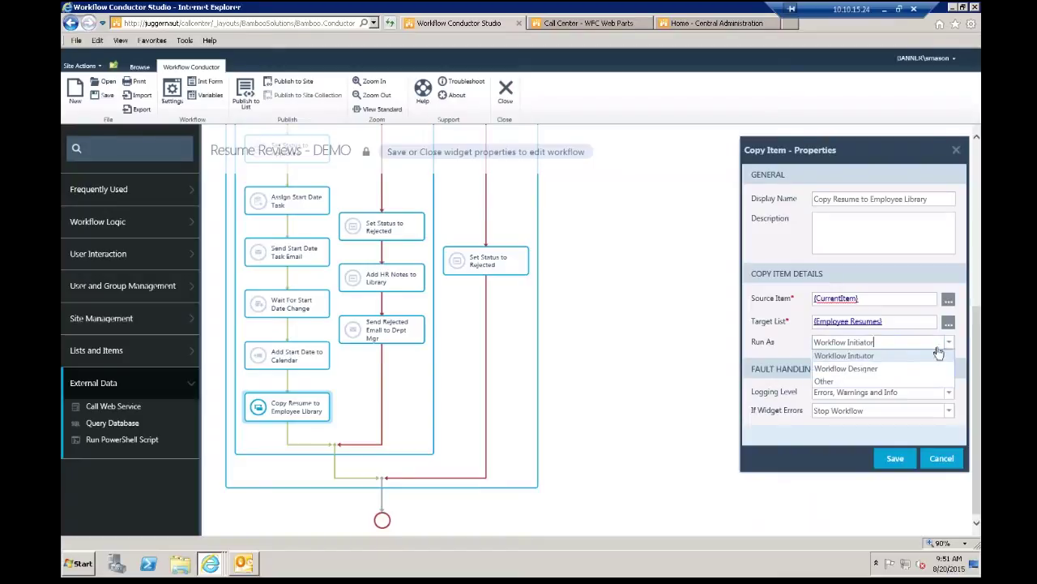
{"action": "left_click", "coordinate": [883, 382]}
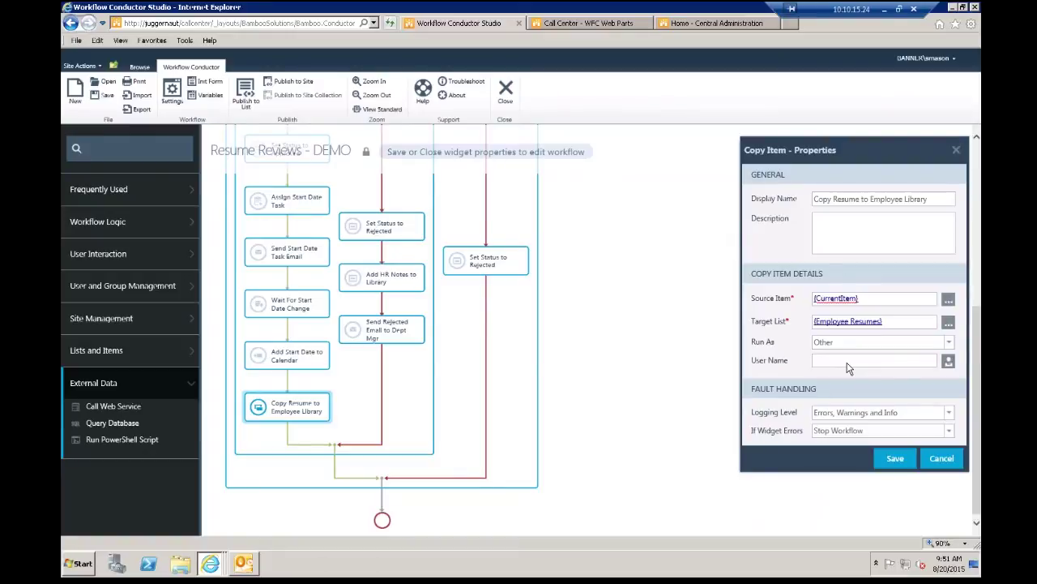
{"action": "left_click", "coordinate": [955, 154]}
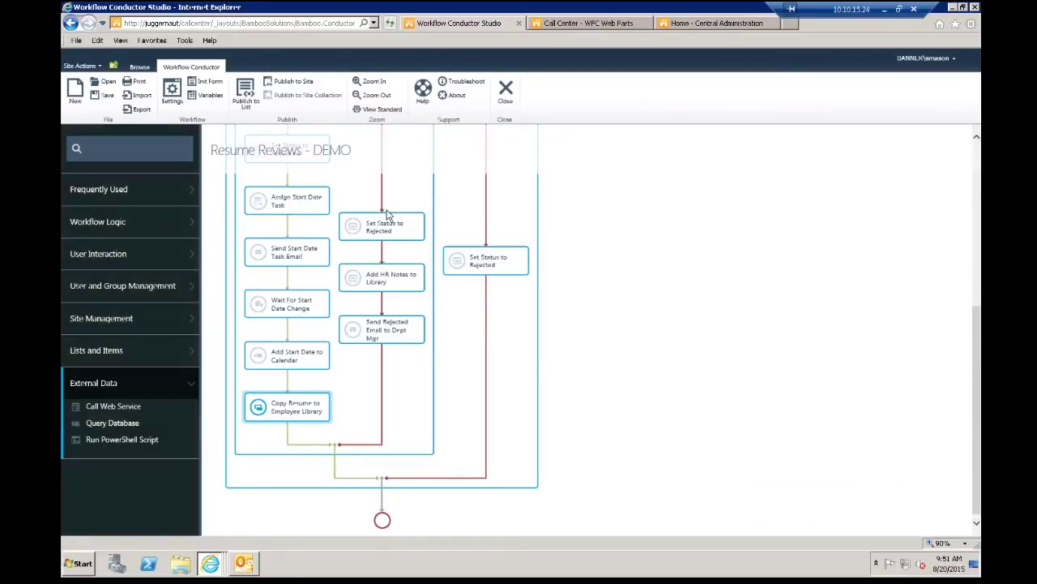
Step: List Lists and Items actions like Set Approval Status, then return to the workflow's start
{"action": "left_click", "coordinate": [120, 351]}
{"action": "left_click", "coordinate": [122, 353]}
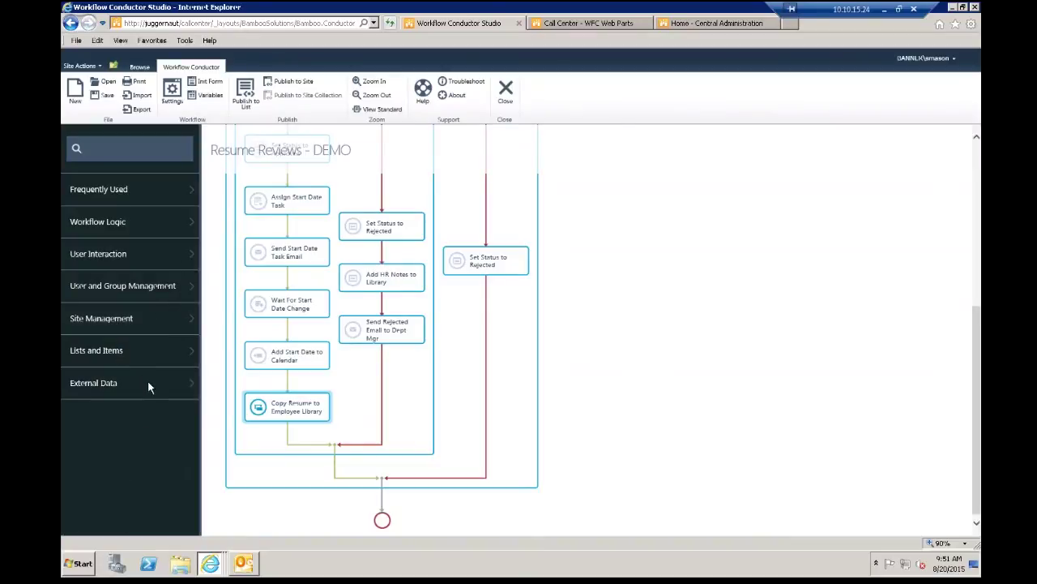
{"action": "left_click", "coordinate": [111, 355]}
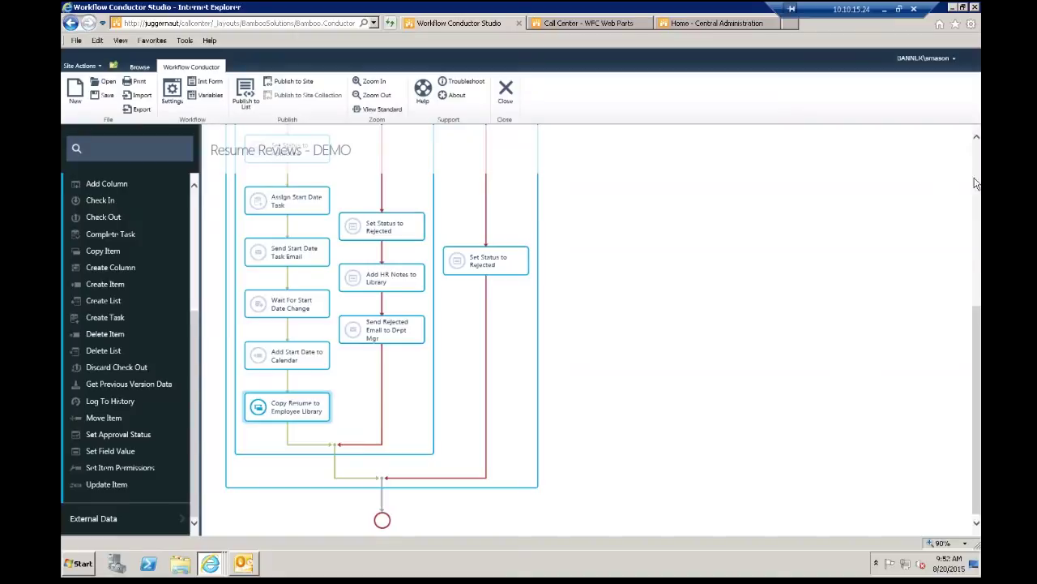
{"action": "left_click", "coordinate": [978, 148]}
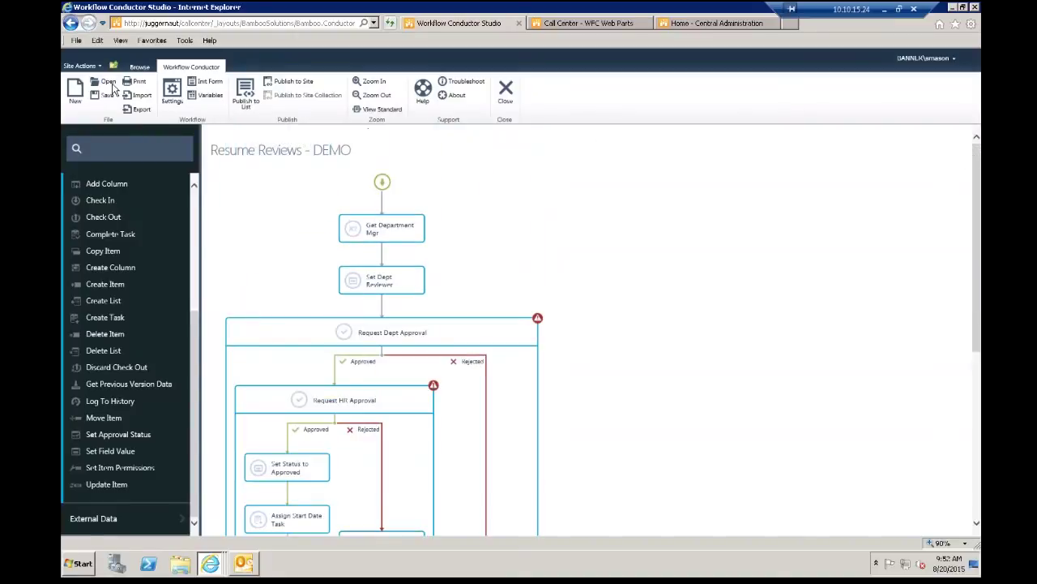
Step: Open the featured Call Center Requests - DEMO template and zoom out the diagram
{"action": "left_click", "coordinate": [108, 84]}
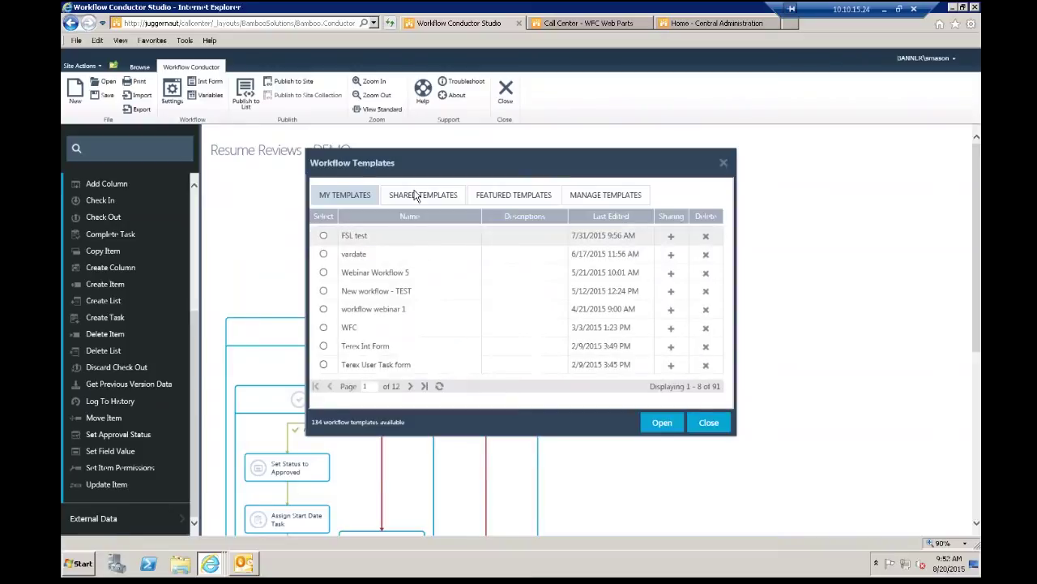
{"action": "left_click", "coordinate": [492, 195]}
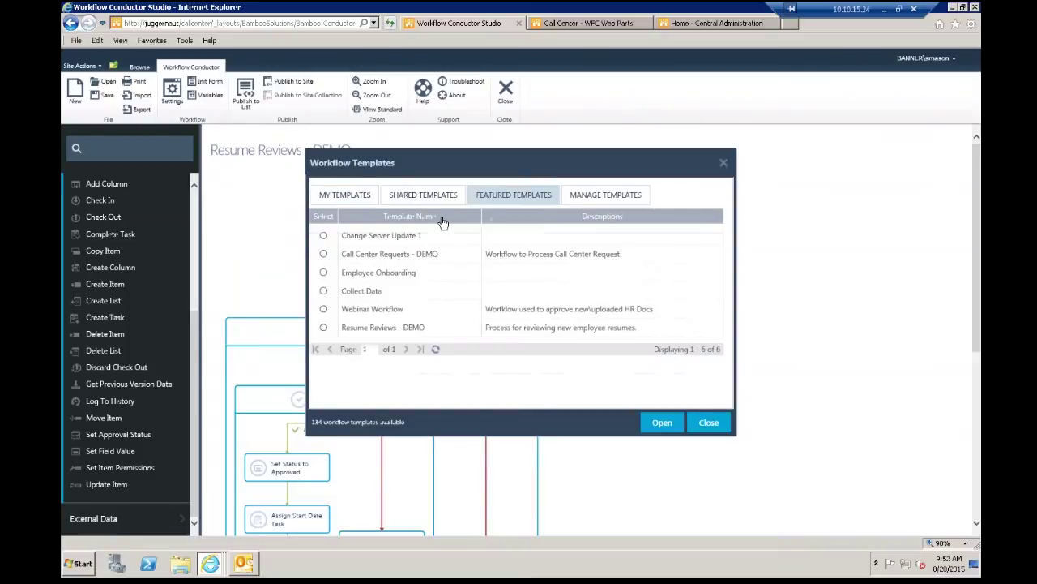
{"action": "left_click", "coordinate": [324, 254]}
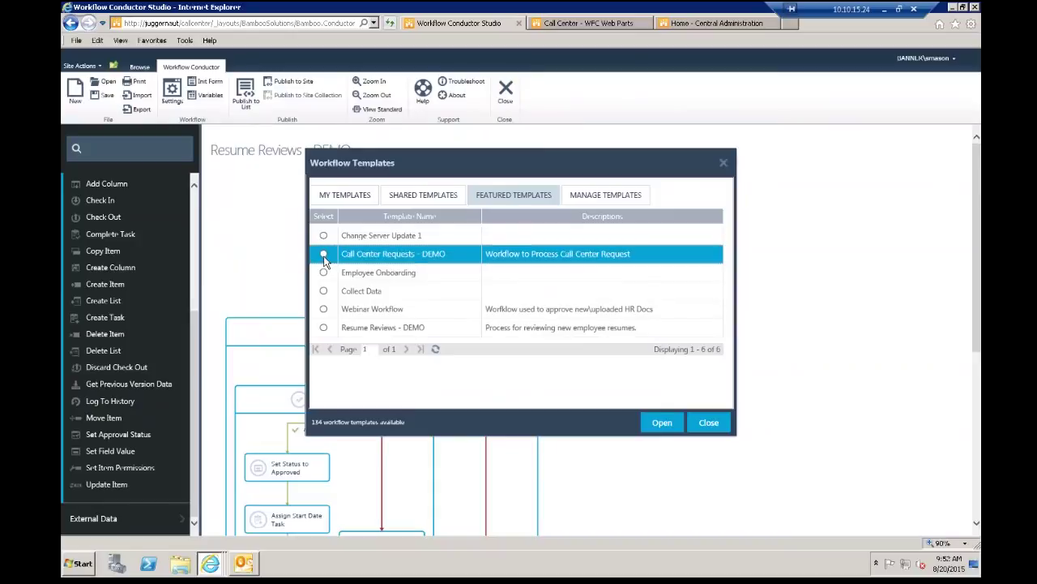
{"action": "left_click", "coordinate": [661, 422]}
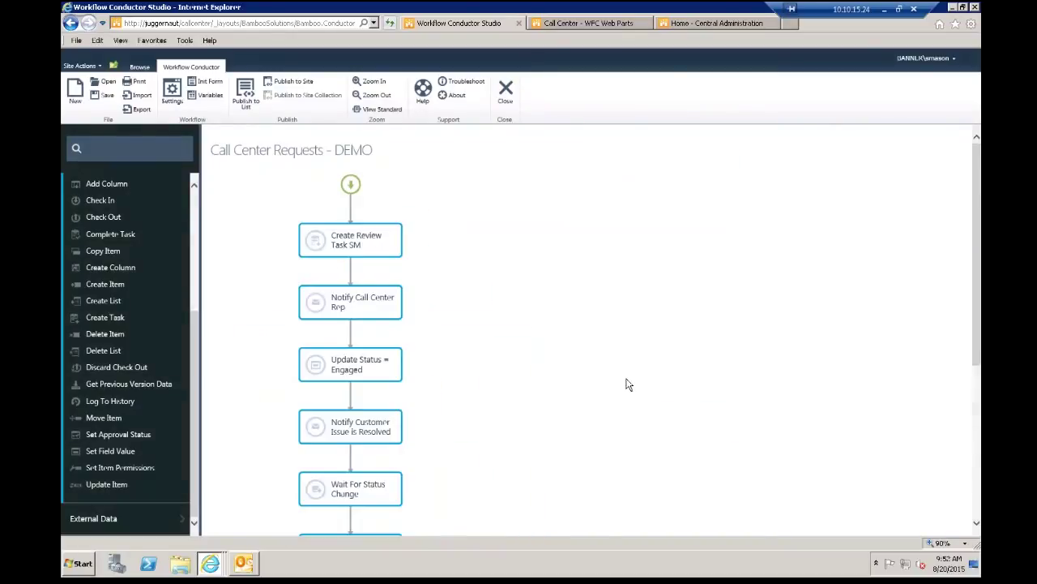
{"action": "left_click", "coordinate": [378, 95]}
{"action": "left_click_drag", "start_coordinate": [967, 289], "coordinate": [966, 301]}
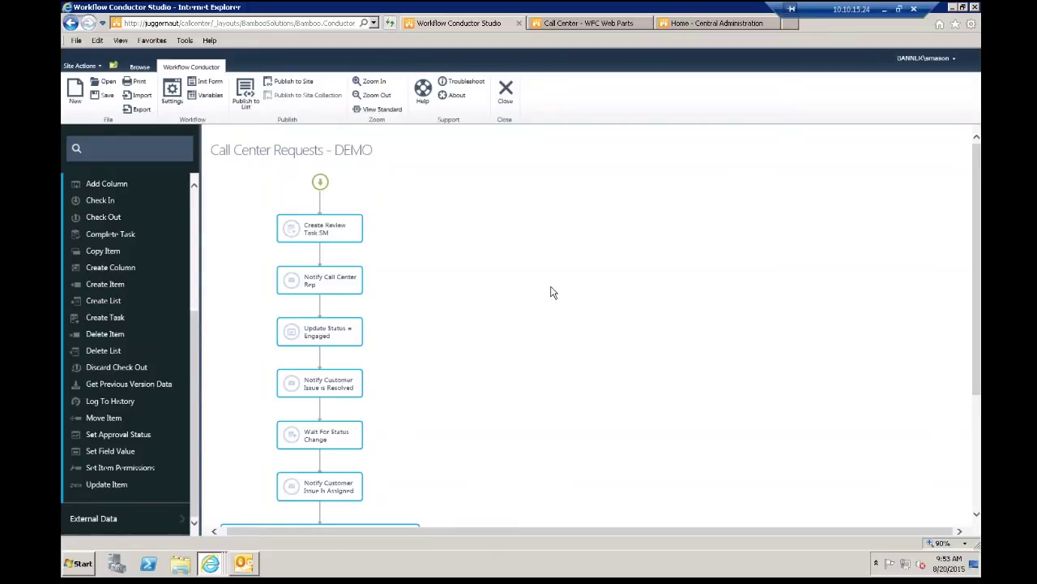
Step: Inspect the Create Review Task SM task properties, showing (1) High priority, then close them
{"action": "scroll", "coordinate": [369, 223], "scroll_direction": "down", "scroll_amount": 3}
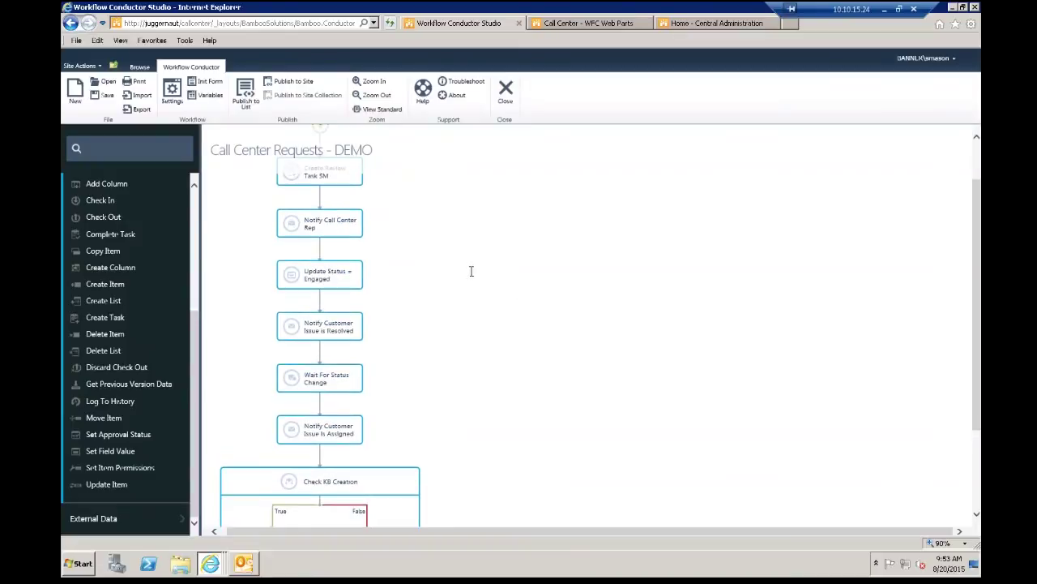
{"action": "scroll", "coordinate": [473, 273], "scroll_direction": "up", "scroll_amount": 3}
{"action": "left_click_drag", "start_coordinate": [301, 232], "coordinate": [428, 261]}
{"action": "left_click_drag", "start_coordinate": [820, 149], "coordinate": [528, 191]}
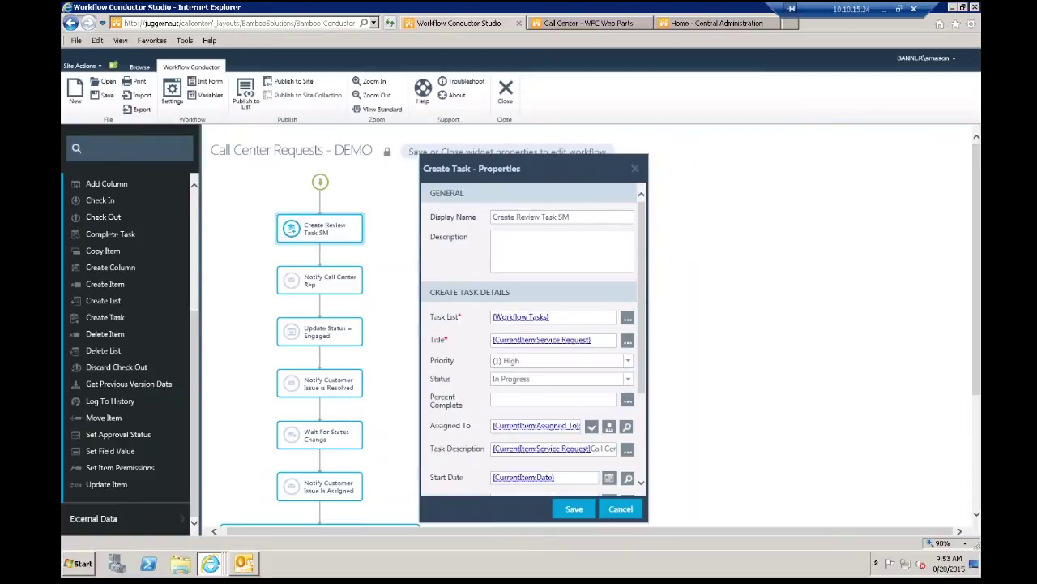
{"action": "left_click", "coordinate": [641, 168]}
Step: Tick 'Start workflow when an item is changed' in Workflow Settings and close the dialog
{"action": "left_click", "coordinate": [171, 91]}
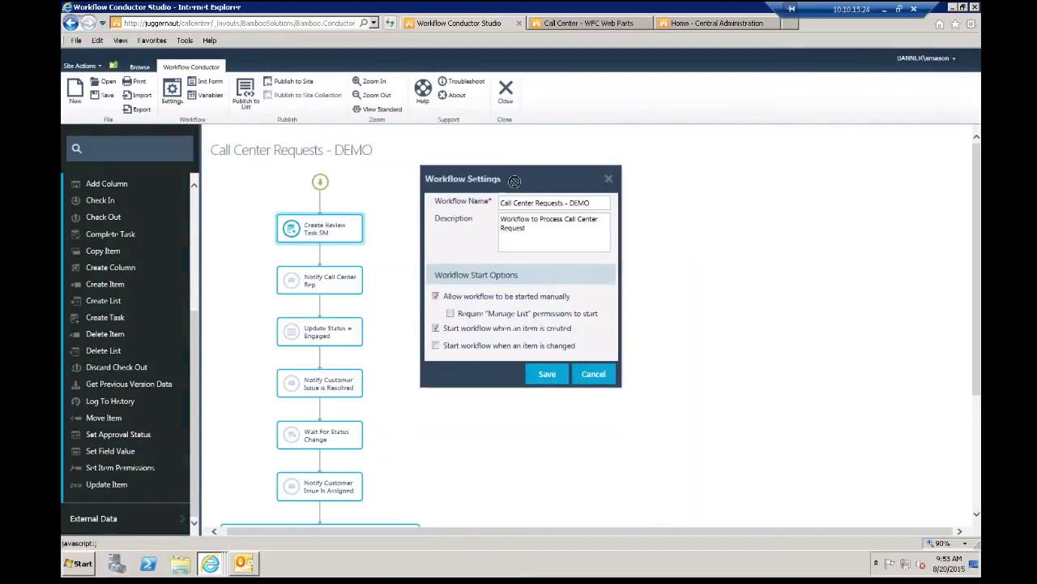
{"action": "left_click_drag", "start_coordinate": [571, 179], "coordinate": [662, 171]}
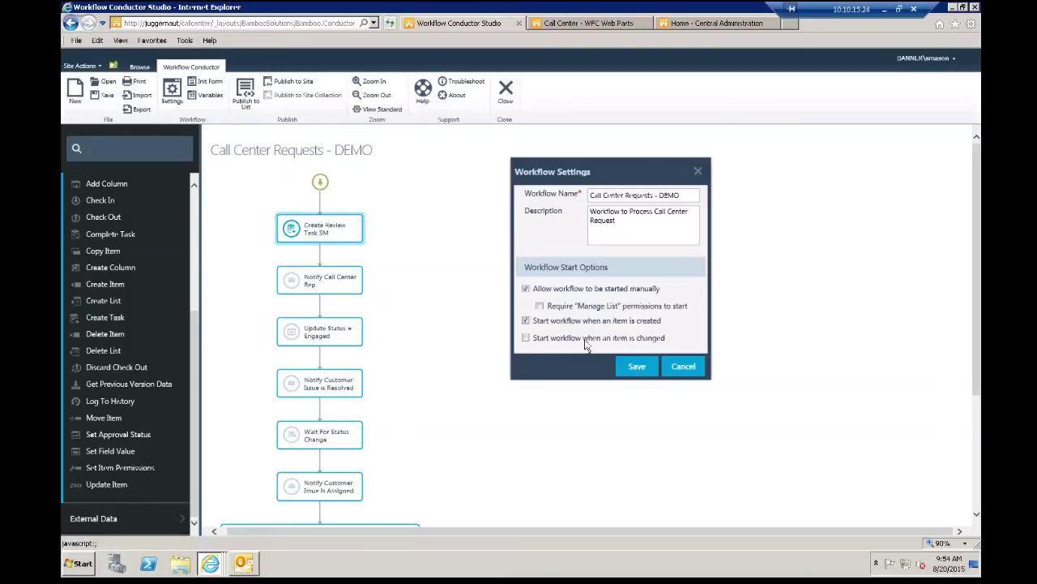
{"action": "left_click", "coordinate": [612, 341]}
{"action": "left_click", "coordinate": [700, 170]}
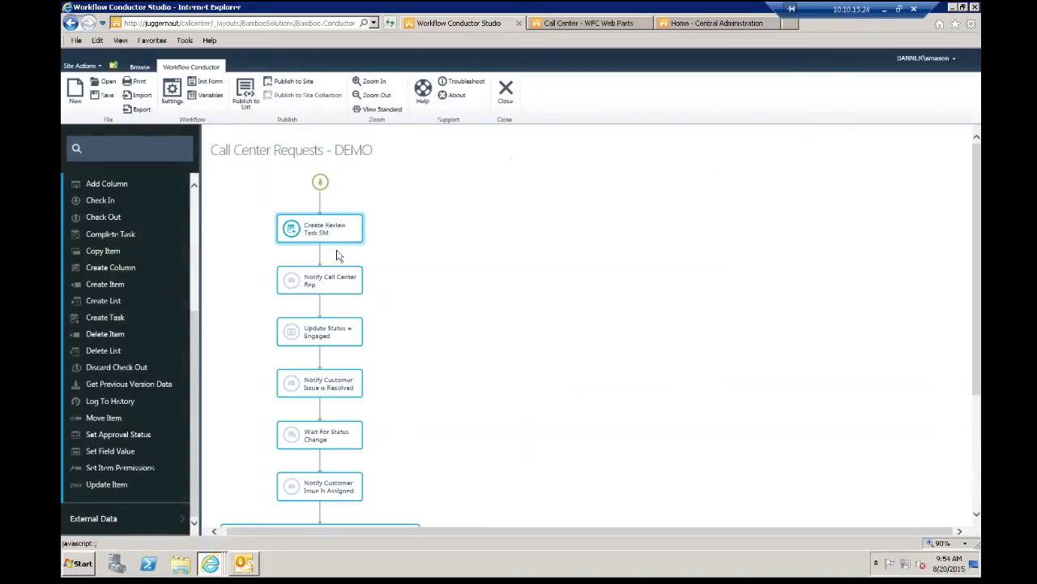
{"action": "double_click", "coordinate": [336, 278]}
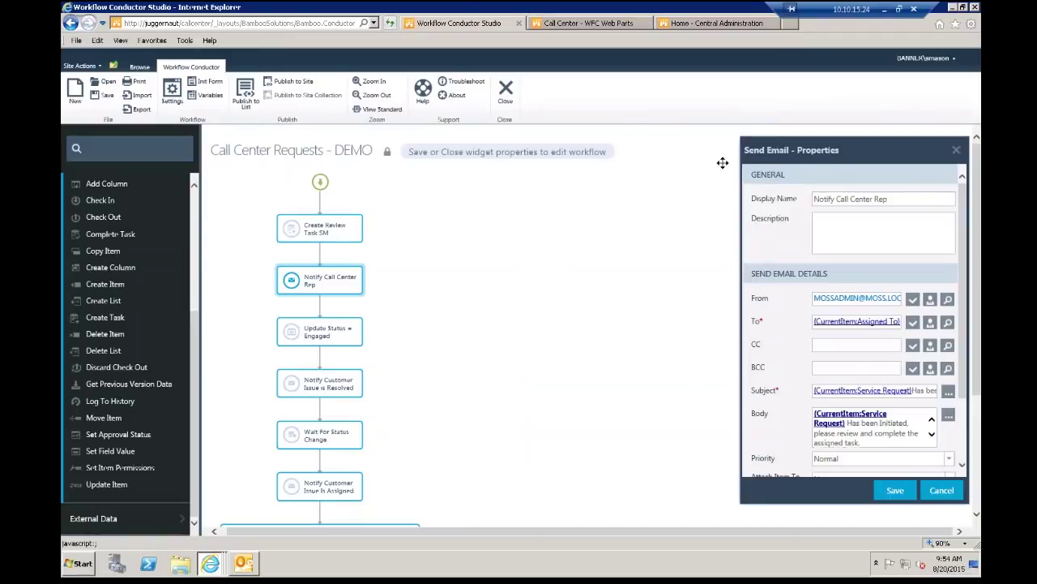
{"action": "left_click_drag", "start_coordinate": [758, 158], "coordinate": [556, 162]}
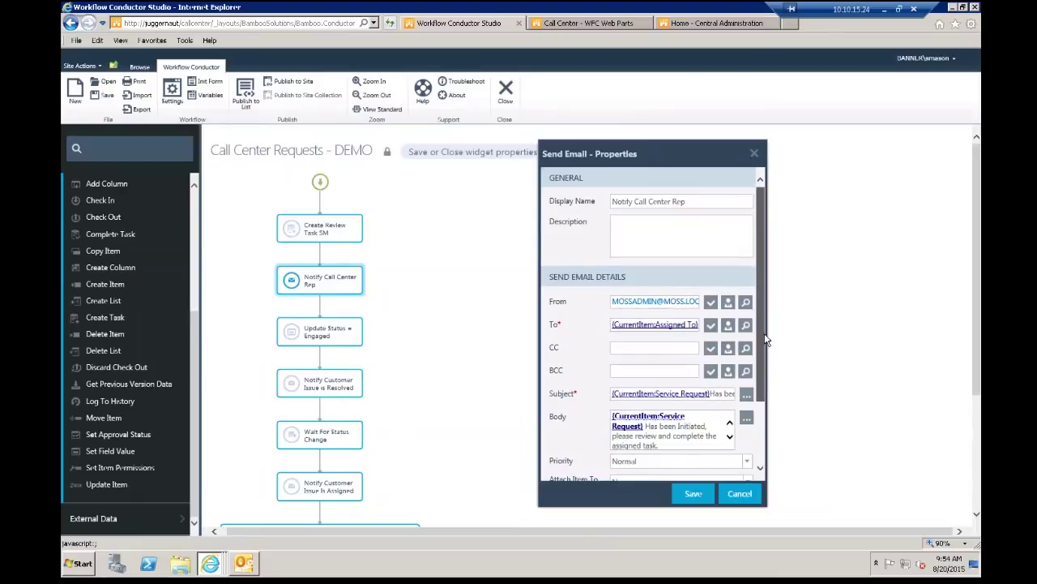
{"action": "scroll", "coordinate": [763, 354], "scroll_direction": "down", "scroll_amount": 1}
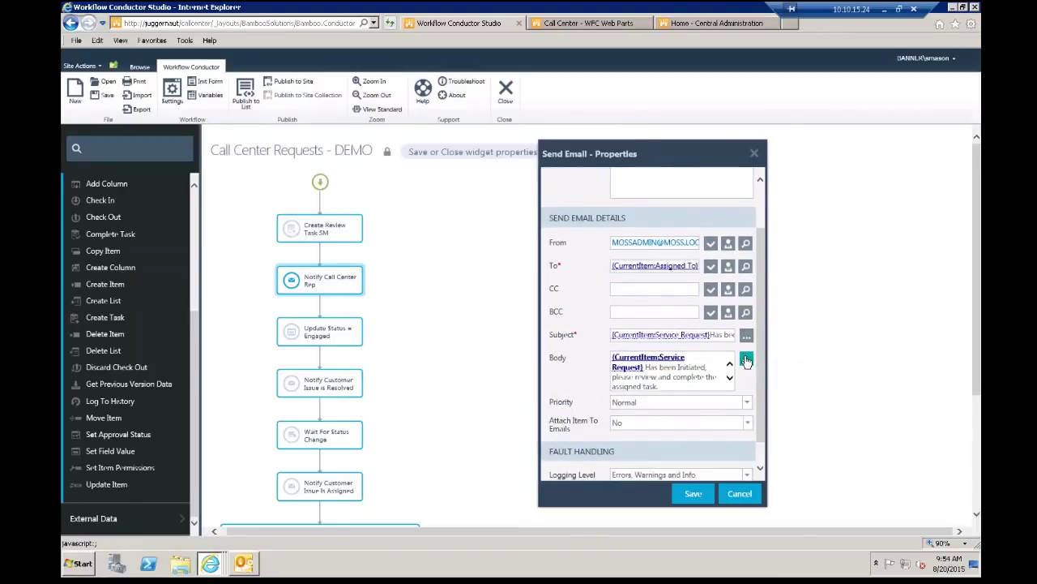
{"action": "left_click", "coordinate": [747, 358]}
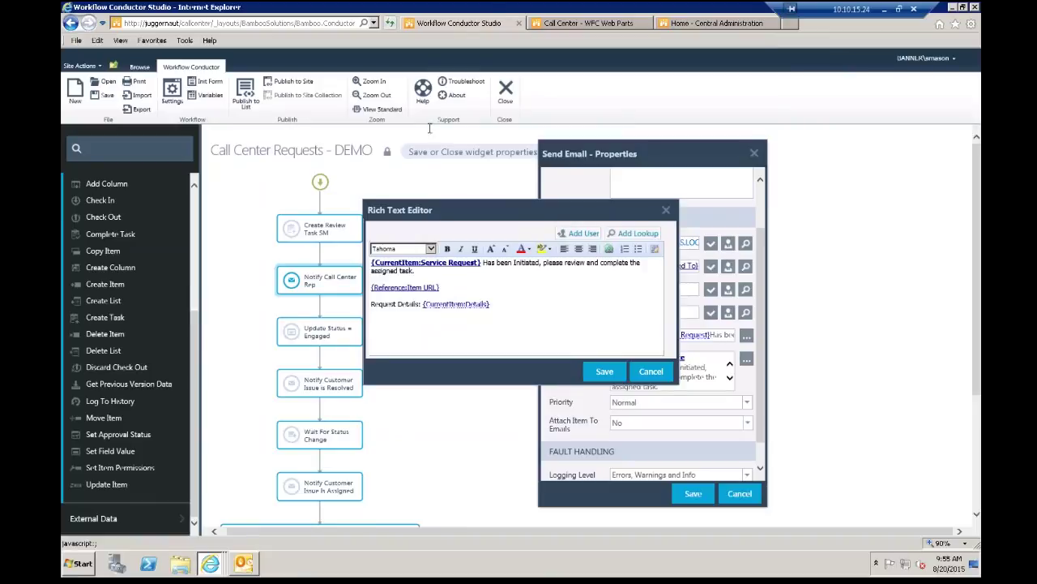
{"action": "left_click", "coordinate": [754, 154]}
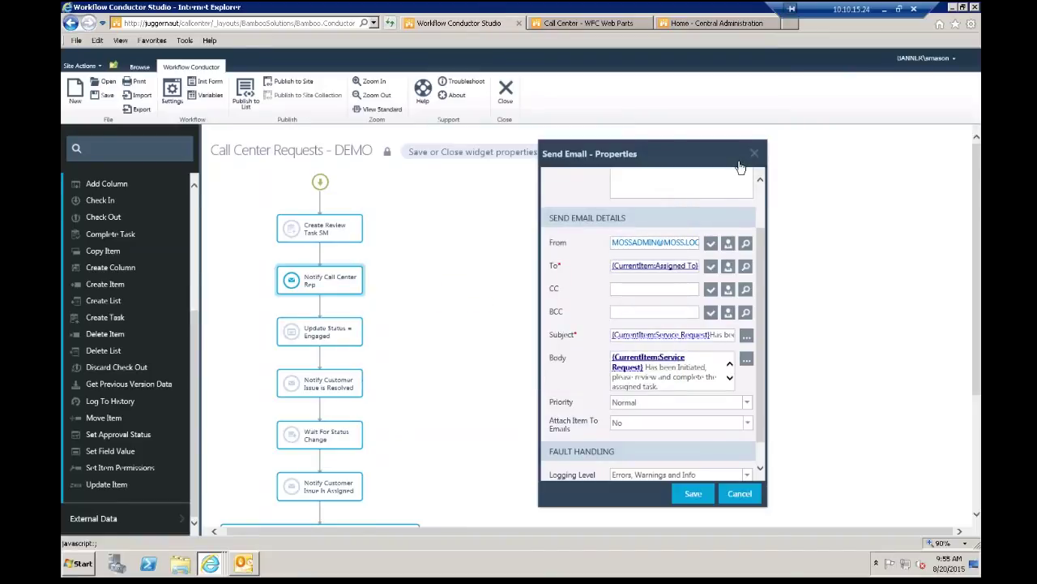
{"action": "left_click", "coordinate": [755, 154]}
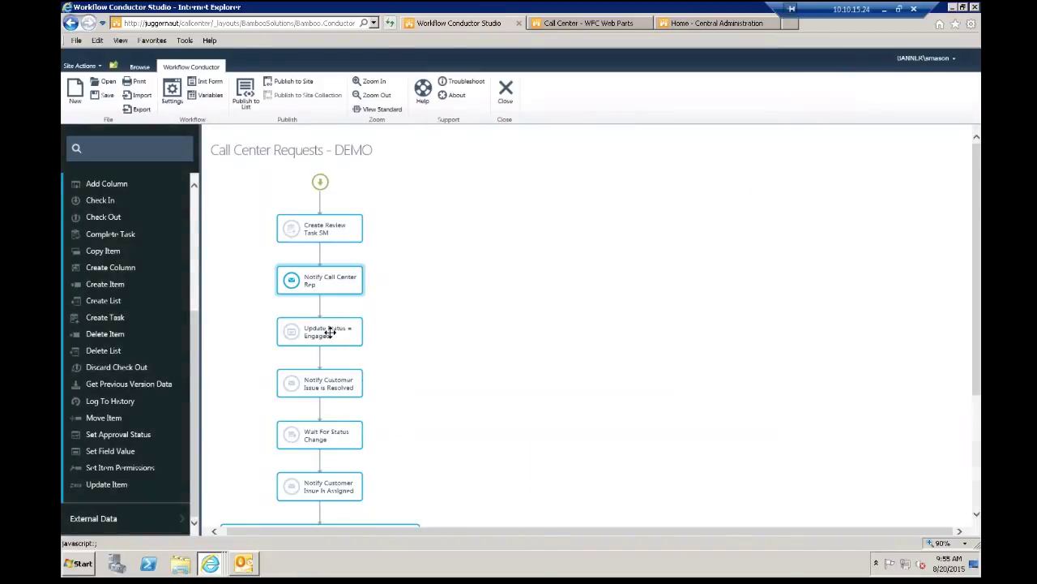
{"action": "left_click", "coordinate": [332, 331]}
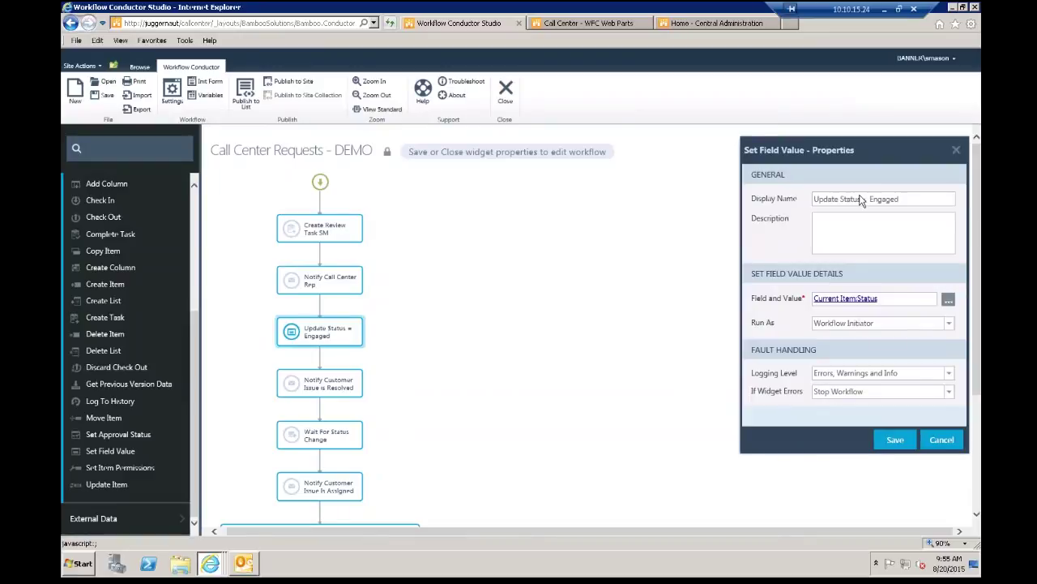
{"action": "left_click", "coordinate": [956, 150]}
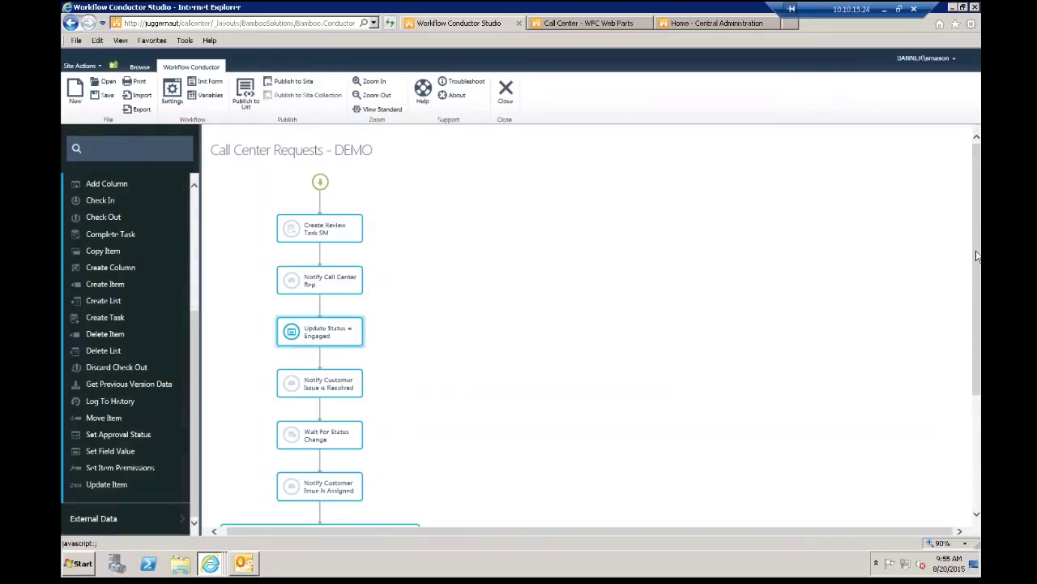
{"action": "scroll", "coordinate": [583, 174], "scroll_direction": "down", "scroll_amount": 3}
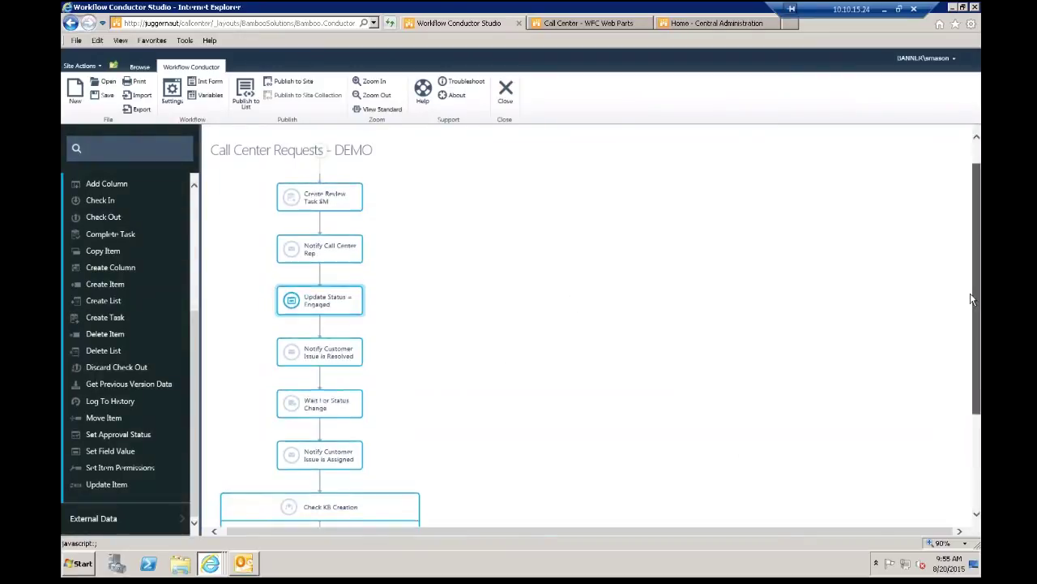
Step: Zoom in and swap the two Notify Customer Issue steps around Wait For Status Change
{"action": "left_click", "coordinate": [377, 82]}
{"action": "left_click_drag", "start_coordinate": [975, 313], "coordinate": [969, 334]}
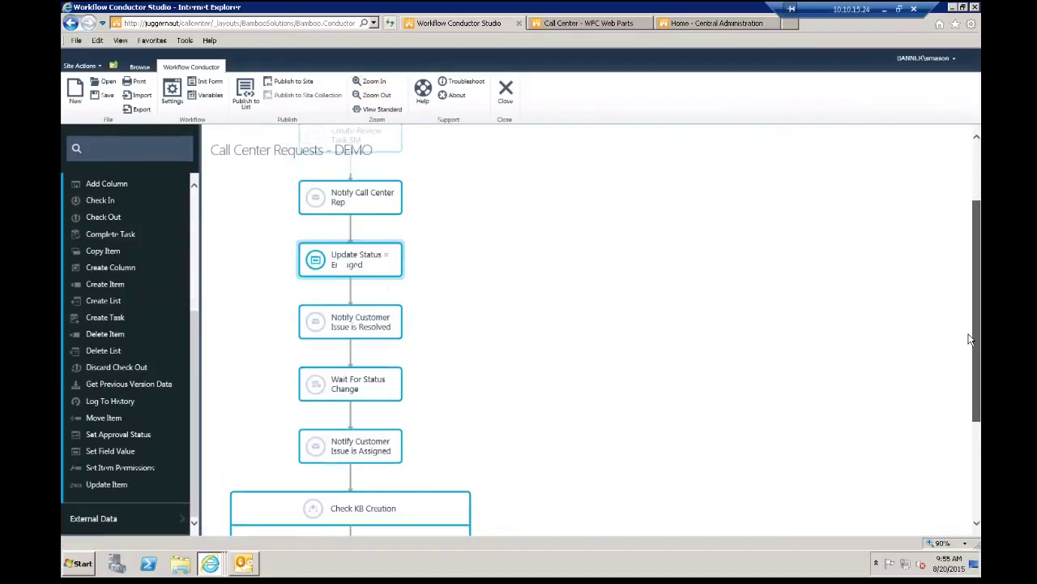
{"action": "scroll", "coordinate": [497, 324], "scroll_direction": "down", "scroll_amount": 1}
{"action": "scroll", "coordinate": [497, 323], "scroll_direction": "up", "scroll_amount": 3}
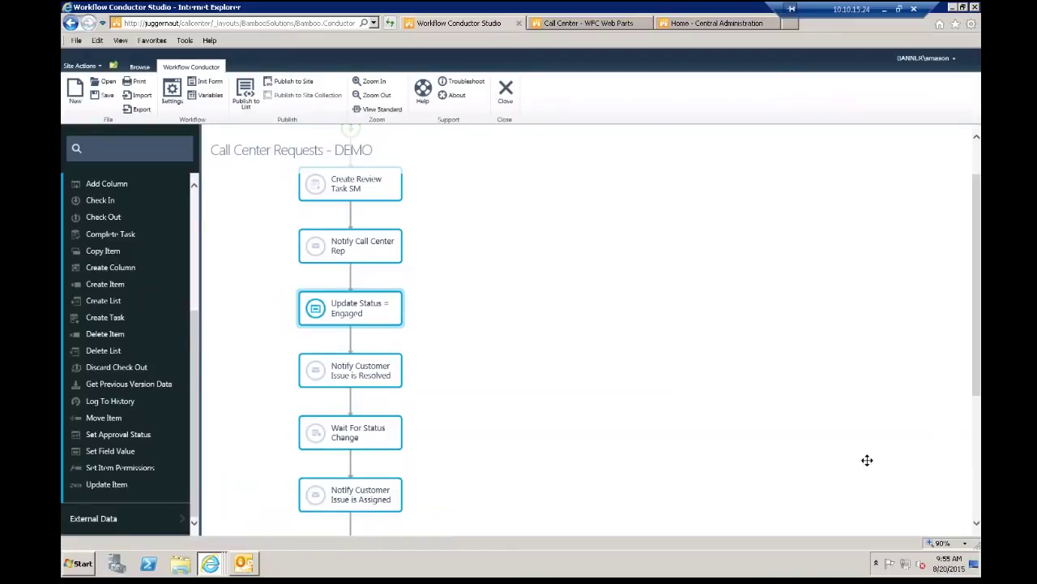
{"action": "left_click_drag", "start_coordinate": [978, 314], "coordinate": [978, 397]}
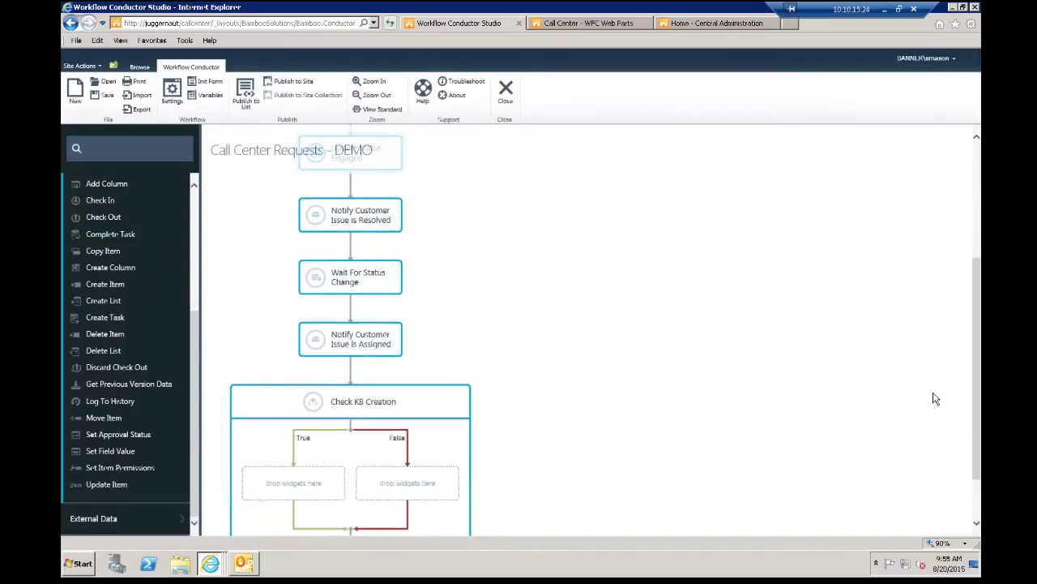
{"action": "left_click", "coordinate": [378, 218]}
{"action": "left_click_drag", "start_coordinate": [377, 218], "coordinate": [385, 381]}
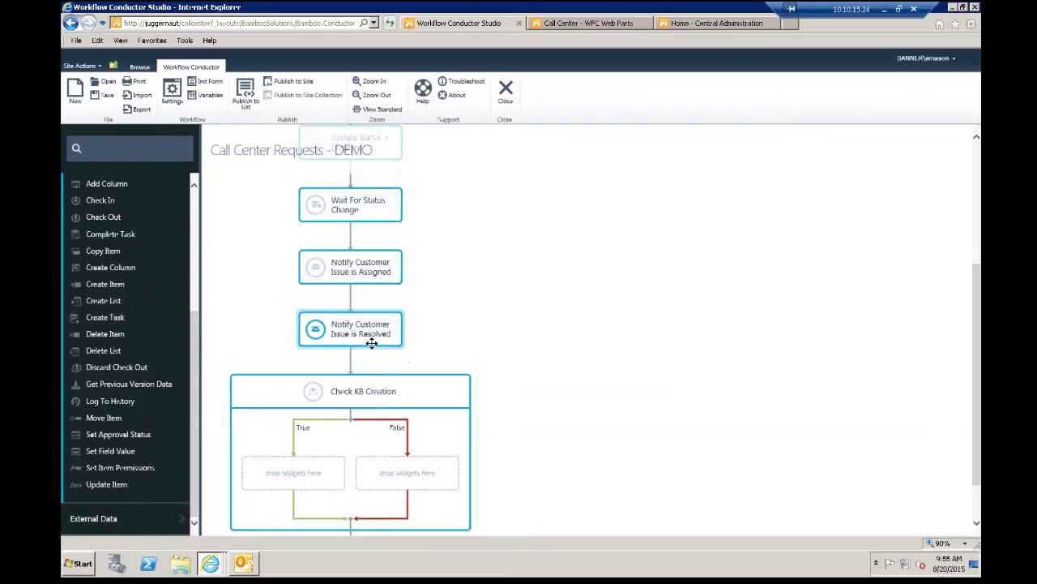
{"action": "left_click_drag", "start_coordinate": [362, 277], "coordinate": [364, 188]}
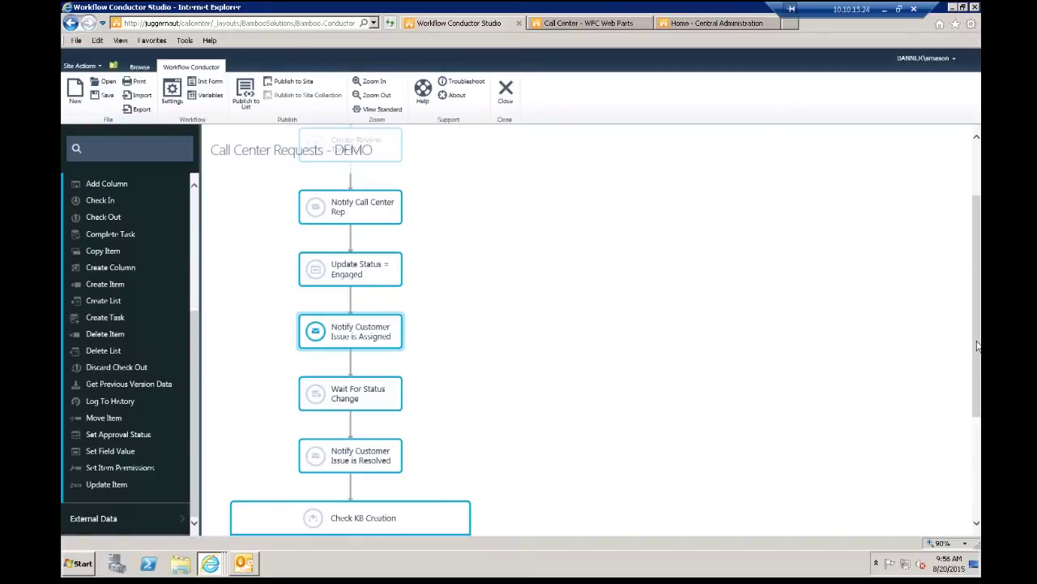
{"action": "left_click_drag", "start_coordinate": [977, 390], "coordinate": [965, 466]}
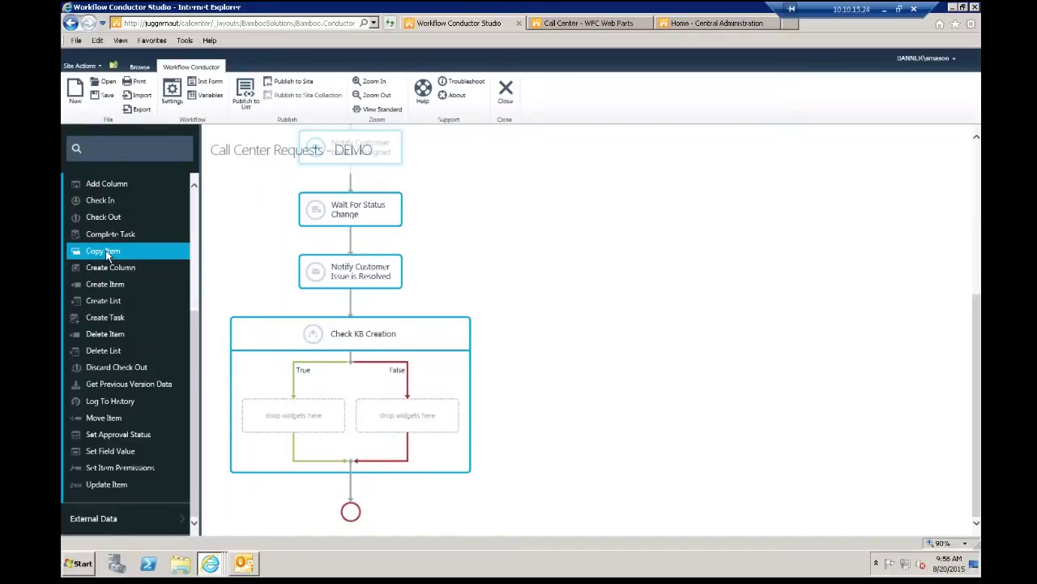
Step: Drop a Create Item step onto the True path under Check KB Creation
{"action": "left_click_drag", "start_coordinate": [104, 282], "coordinate": [274, 414]}
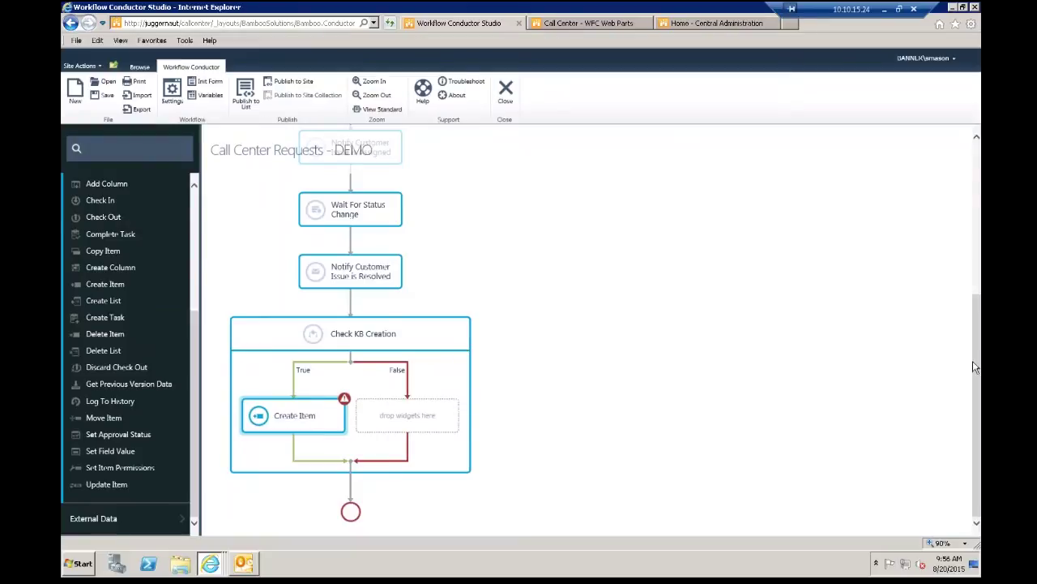
{"action": "left_click_drag", "start_coordinate": [977, 371], "coordinate": [978, 220]}
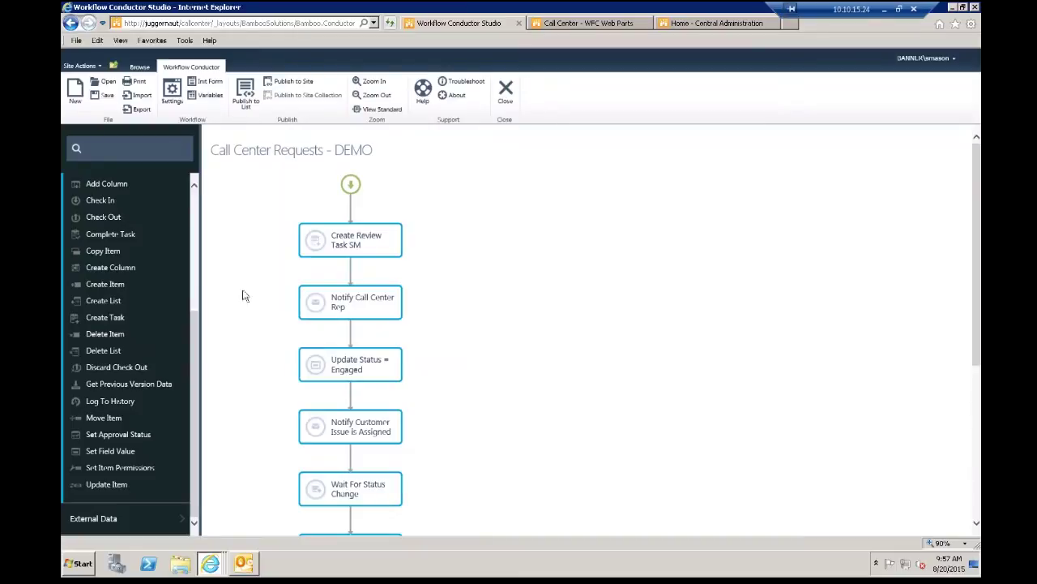
Step: Go to Business Contacts via the breadcrumb, choosing 'Leave this page' to discard changes
{"action": "left_click", "coordinate": [140, 67]}
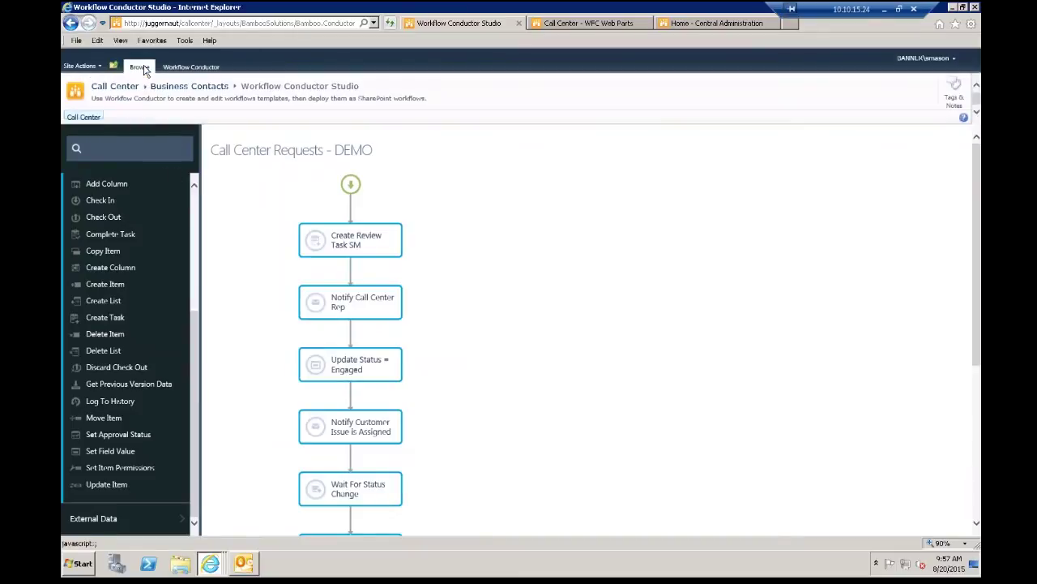
{"action": "left_click", "coordinate": [193, 87]}
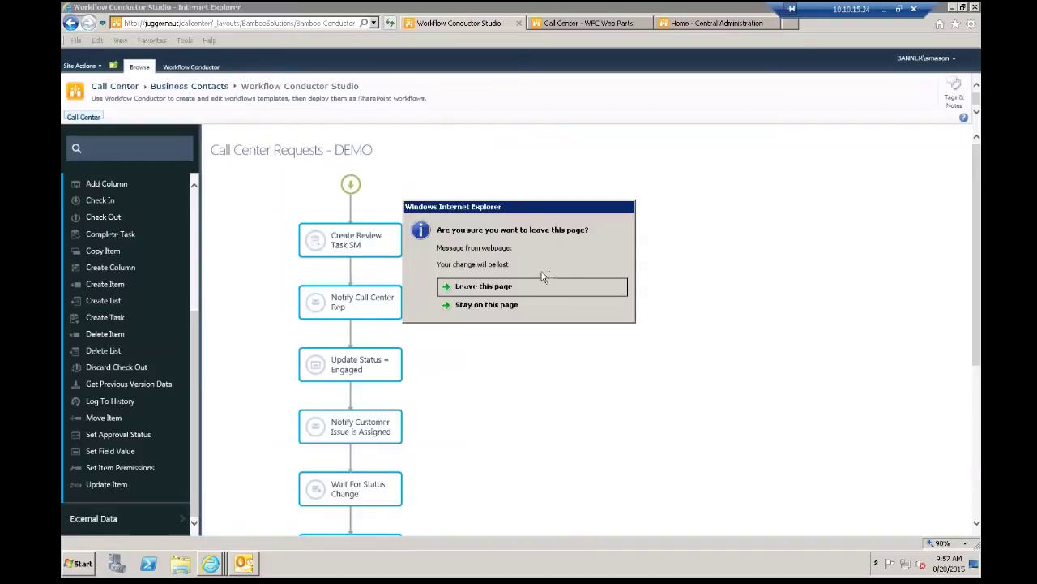
{"action": "left_click", "coordinate": [514, 287]}
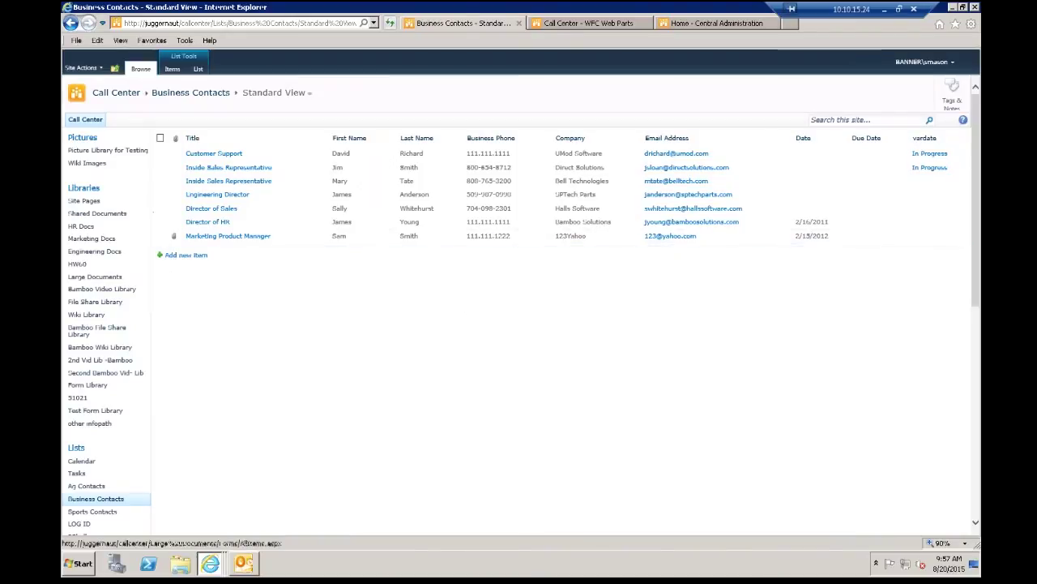
Step: Open the HR Docs library, then bring the Outlook mailbox to the front
{"action": "left_click", "coordinate": [85, 227]}
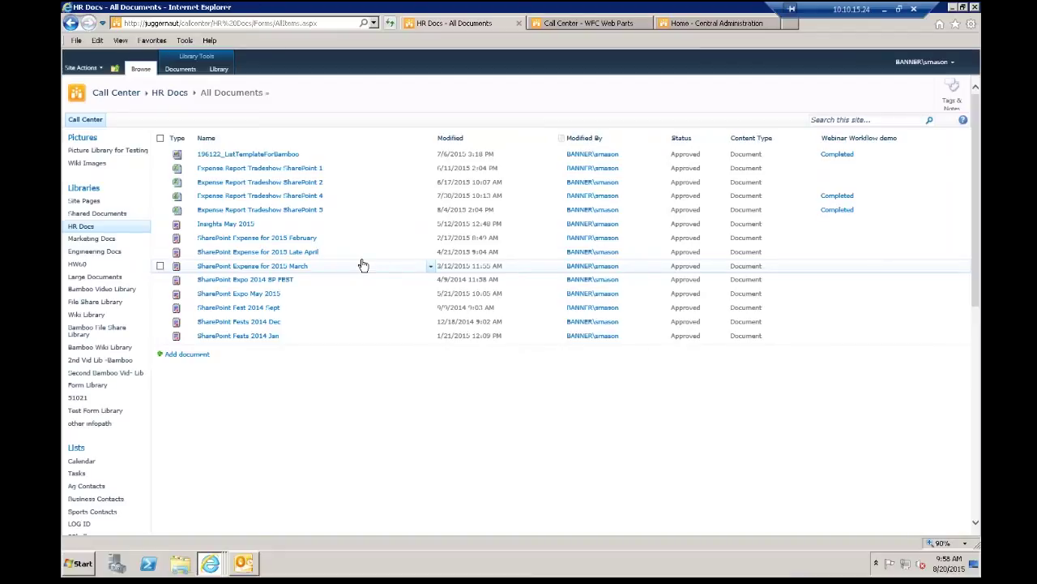
{"action": "left_click", "coordinate": [248, 561]}
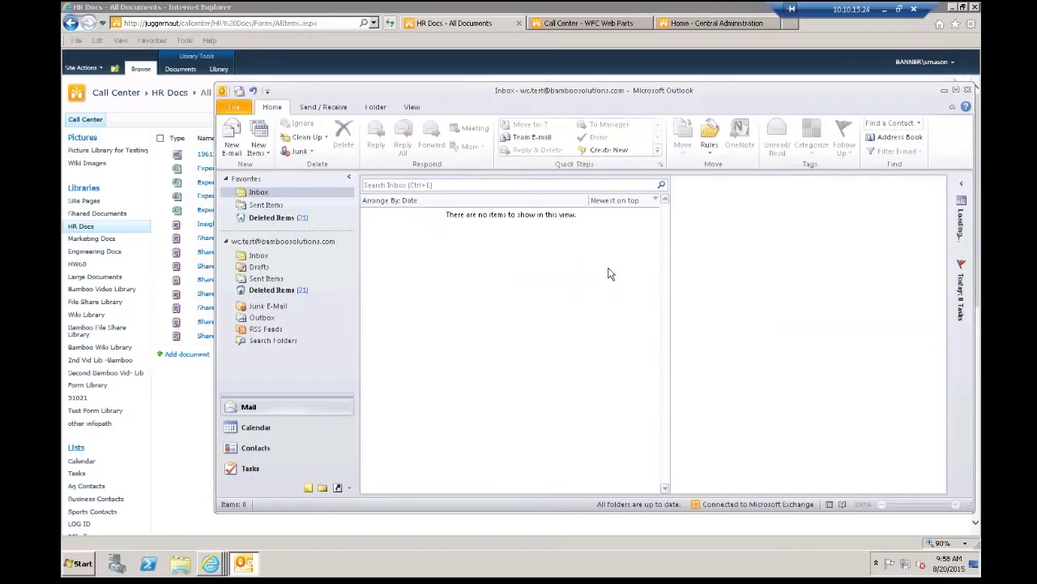
Step: Check the test Inbox is empty, then return to HR Docs' Library ribbon tab
{"action": "left_click", "coordinate": [254, 258]}
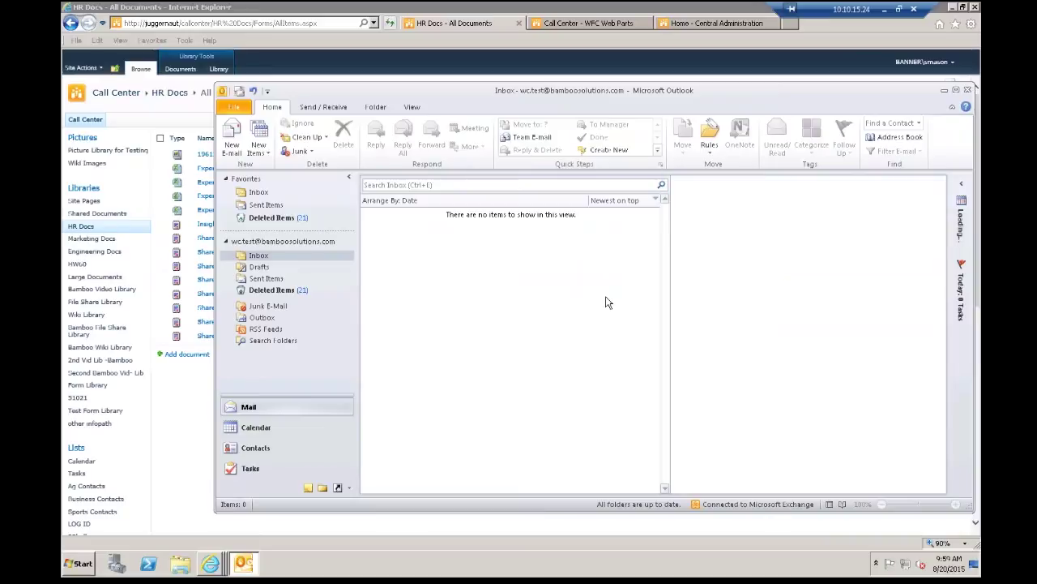
{"action": "left_click", "coordinate": [549, 11]}
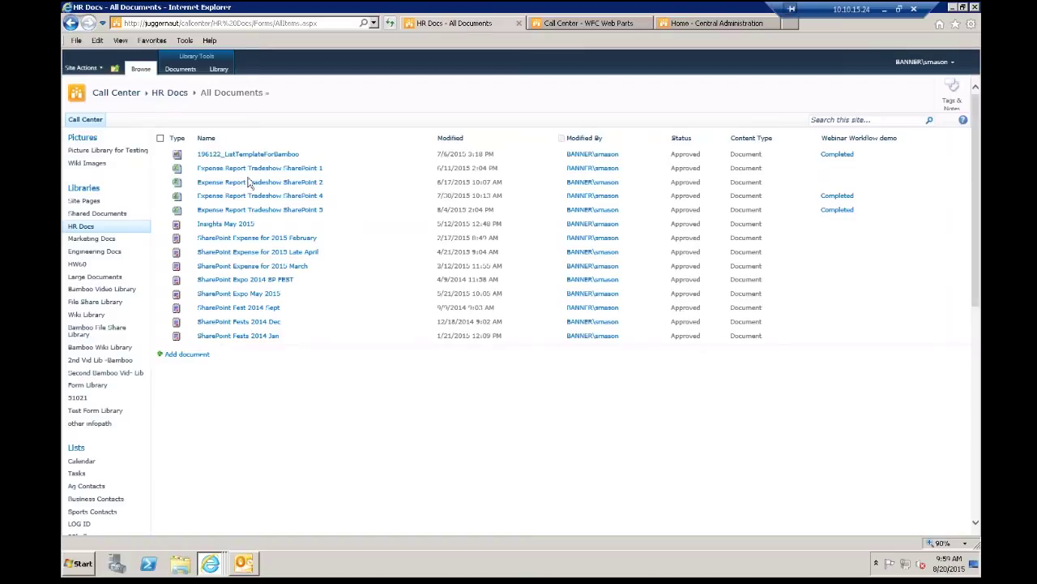
{"action": "left_click", "coordinate": [219, 70]}
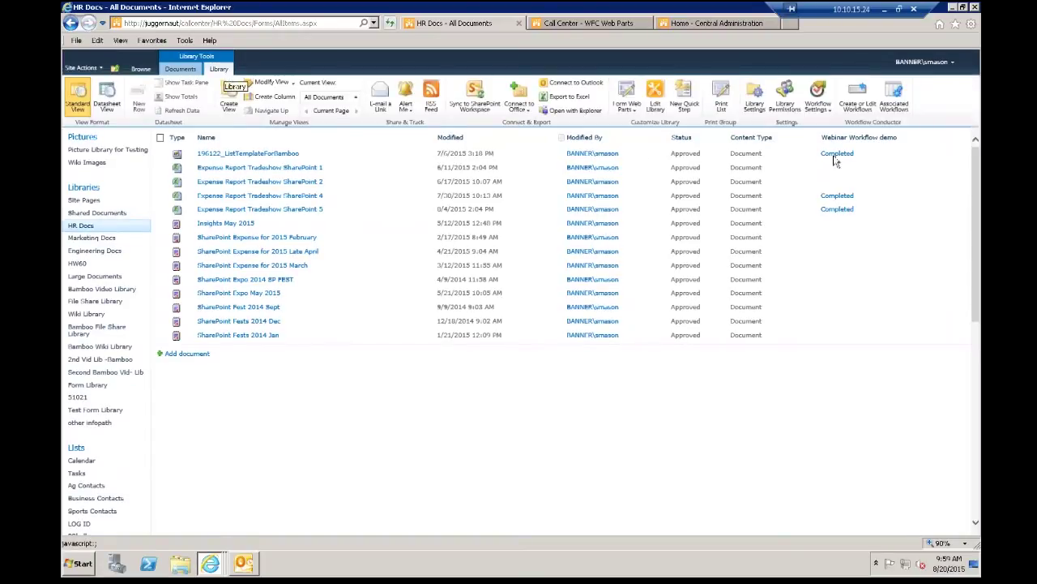
Step: Choose Create or Edit Workflow to open a blank workflow for HR Docs
{"action": "left_click", "coordinate": [866, 112]}
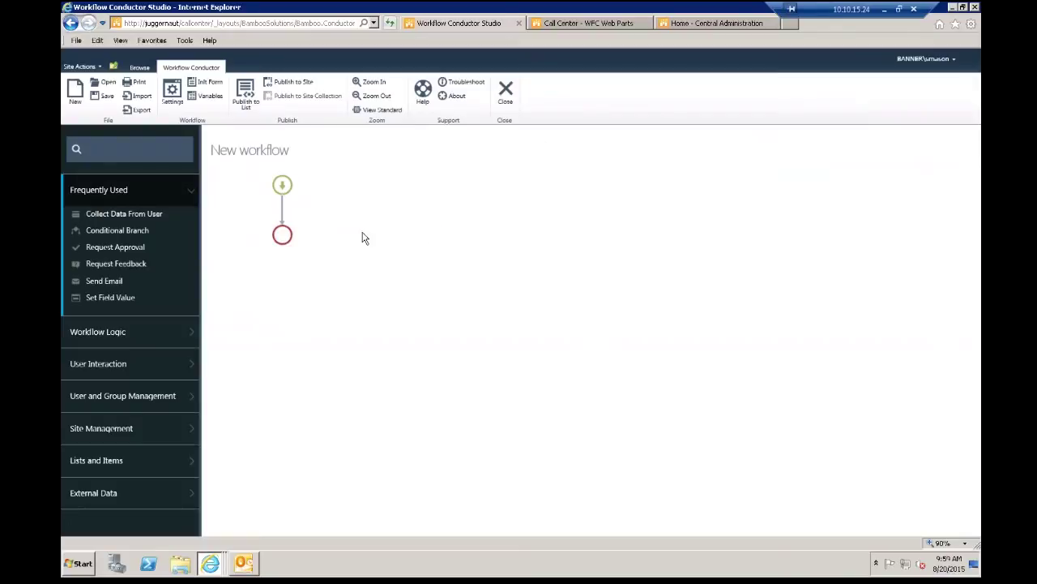
Step: Place a Request Approval step and add Set Approval Status to its Approved and Rejected branches
{"action": "left_click", "coordinate": [94, 364]}
{"action": "left_click_drag", "start_coordinate": [104, 316], "coordinate": [280, 217]}
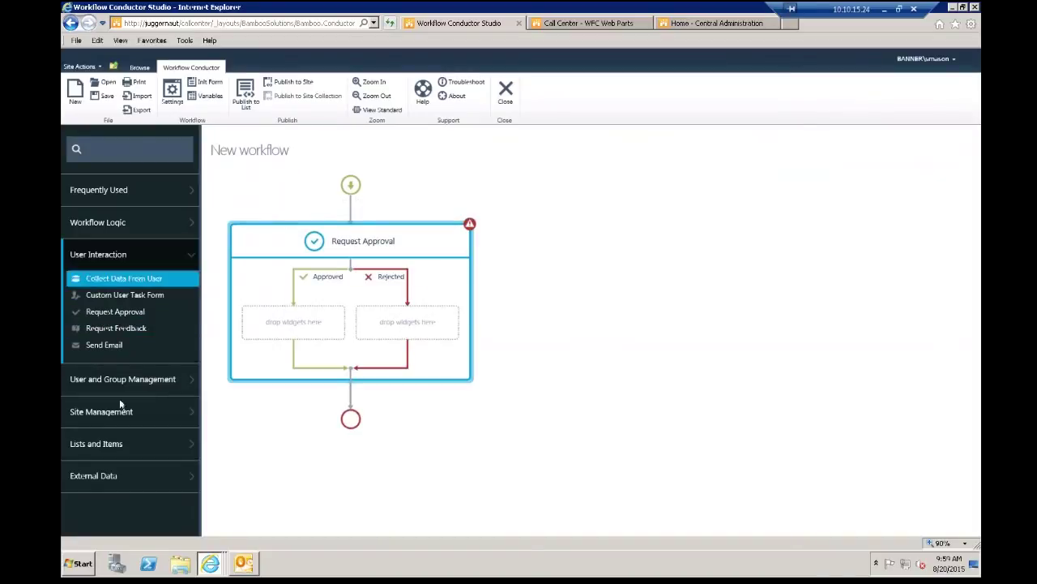
{"action": "left_click", "coordinate": [105, 446]}
{"action": "left_click_drag", "start_coordinate": [195, 337], "coordinate": [180, 464]}
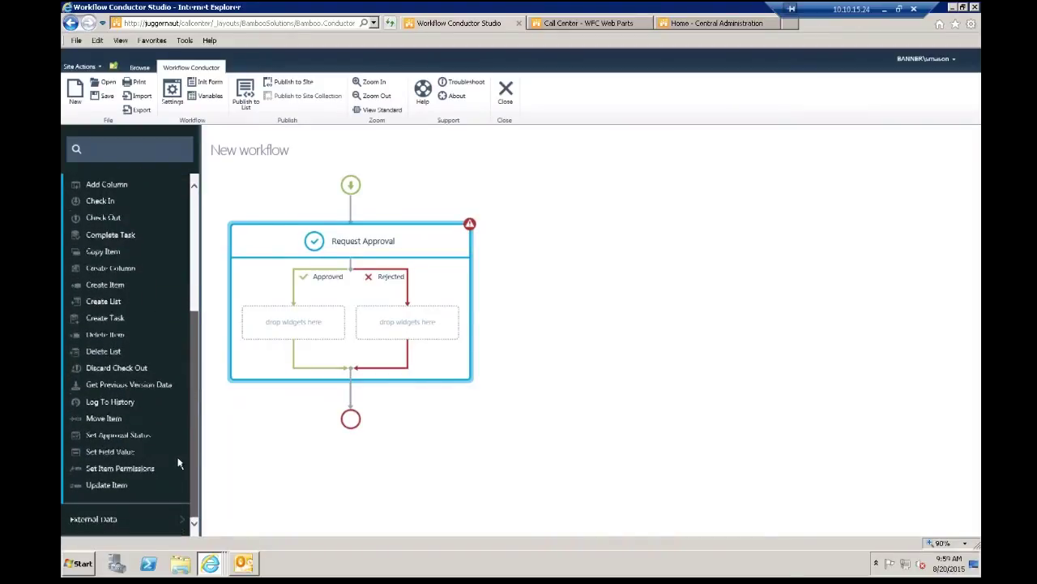
{"action": "left_click_drag", "start_coordinate": [116, 436], "coordinate": [223, 357]}
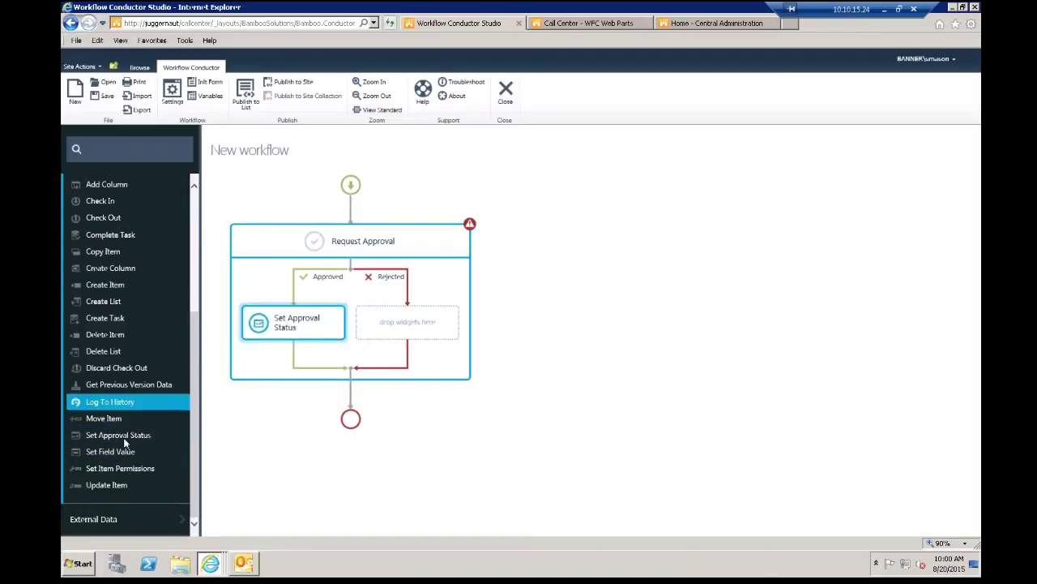
{"action": "left_click_drag", "start_coordinate": [122, 436], "coordinate": [374, 314]}
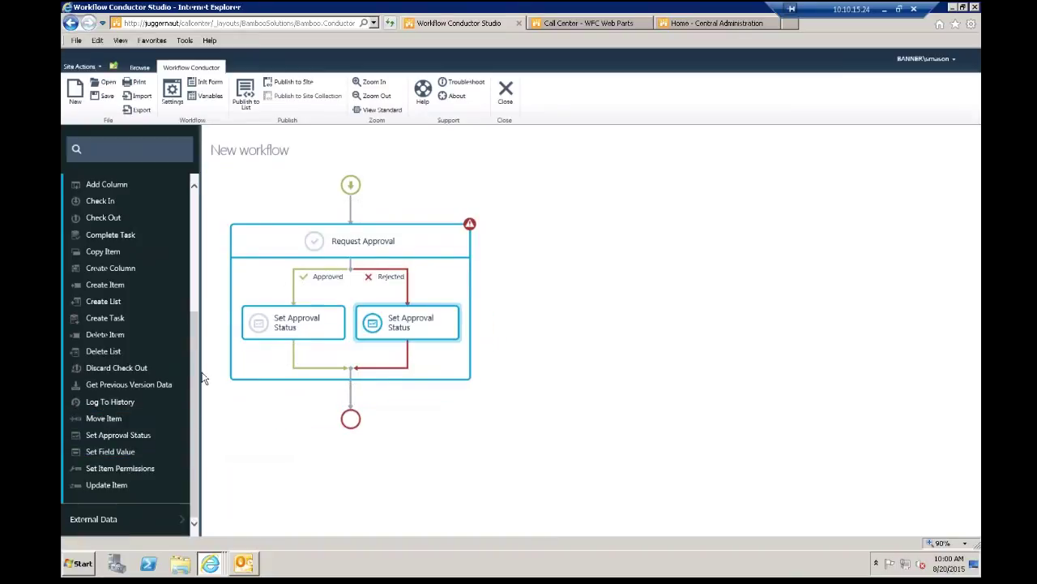
Step: Add a Send Email step under both the Approved and Rejected branches
{"action": "left_click_drag", "start_coordinate": [201, 371], "coordinate": [192, 256]}
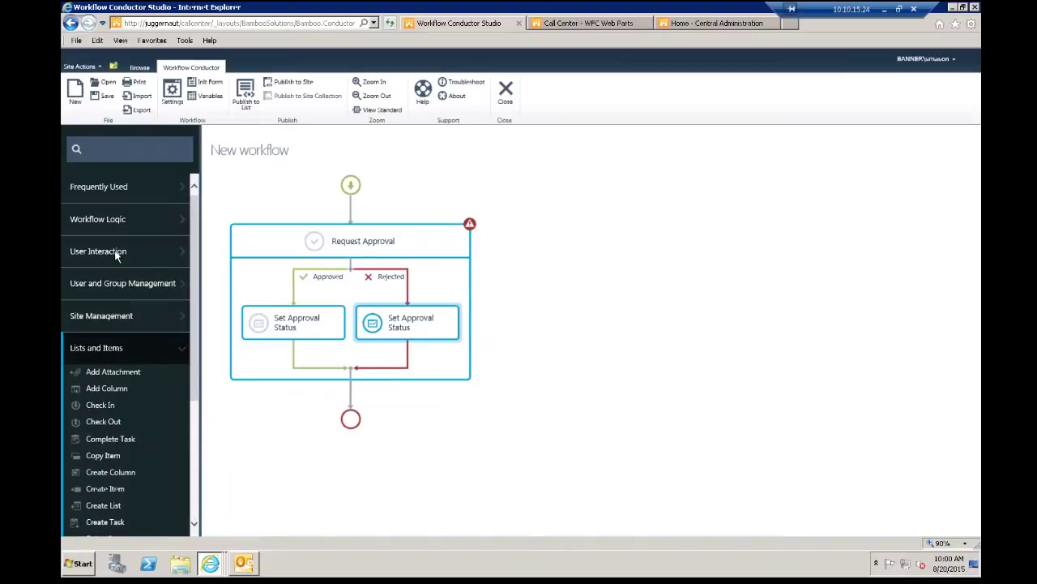
{"action": "left_click", "coordinate": [116, 253]}
{"action": "left_click_drag", "start_coordinate": [122, 344], "coordinate": [269, 356]}
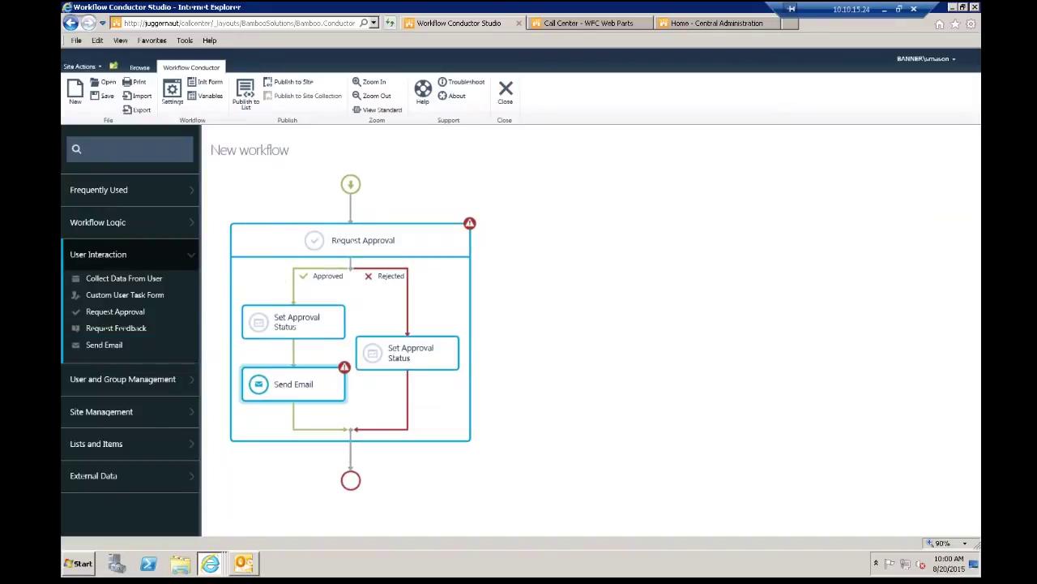
{"action": "left_click_drag", "start_coordinate": [139, 344], "coordinate": [396, 400]}
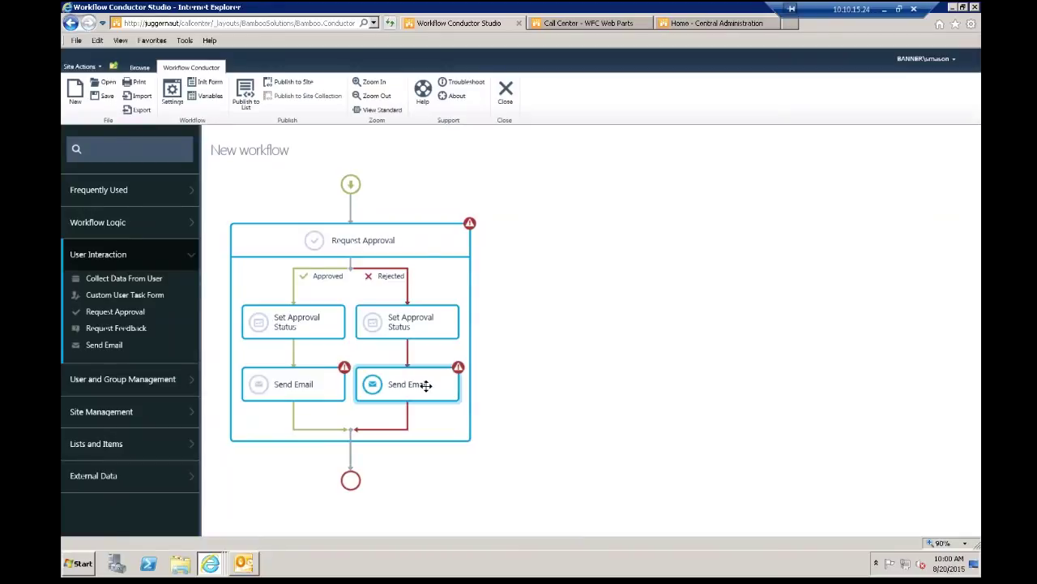
{"action": "left_click", "coordinate": [425, 244]}
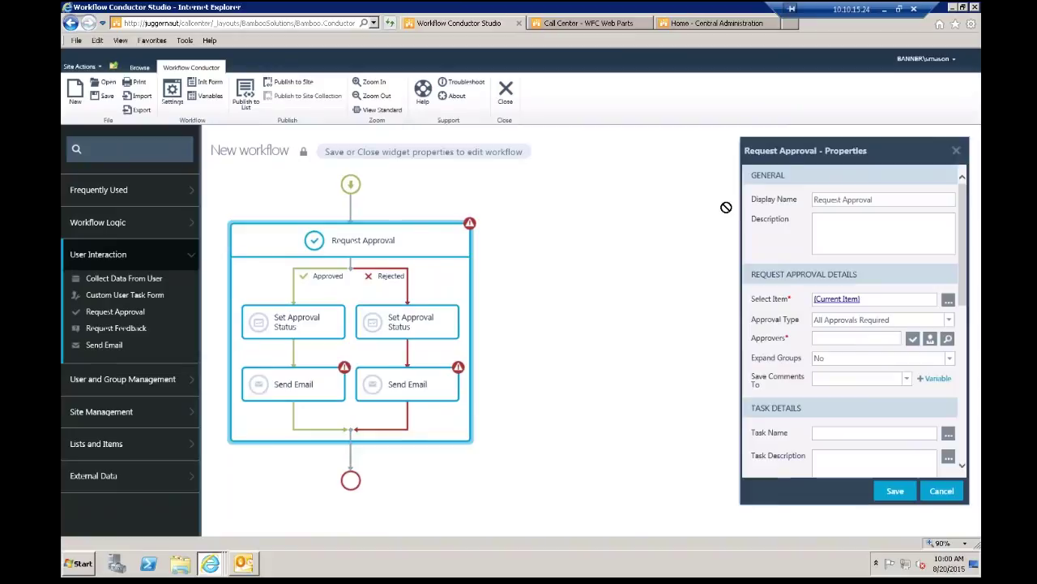
Step: Open Request Approval's properties and check the External List Lookup source, keeping (Current Item) selected
{"action": "left_click_drag", "start_coordinate": [792, 166], "coordinate": [619, 164]}
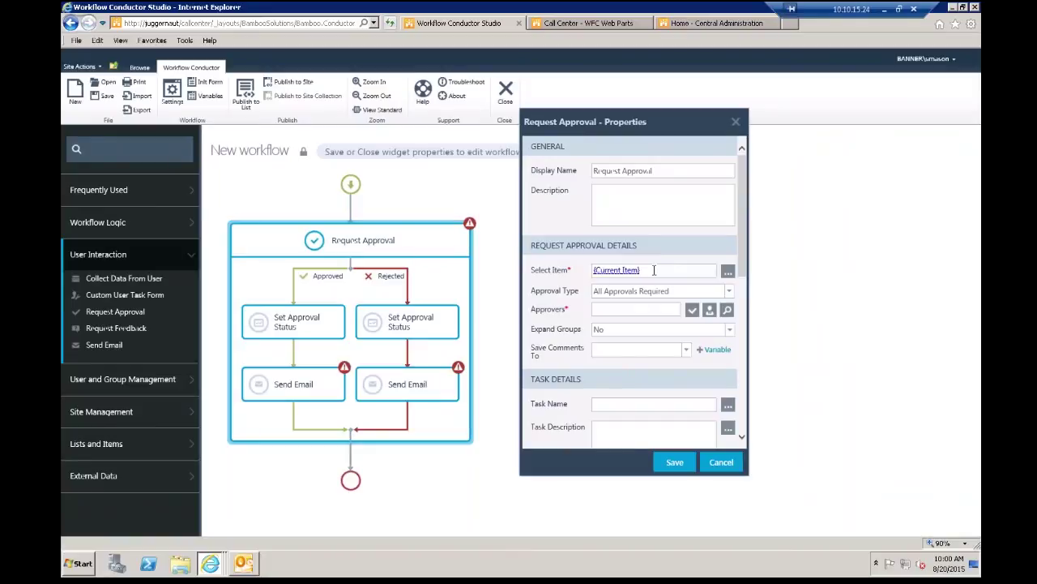
{"action": "left_click", "coordinate": [727, 271]}
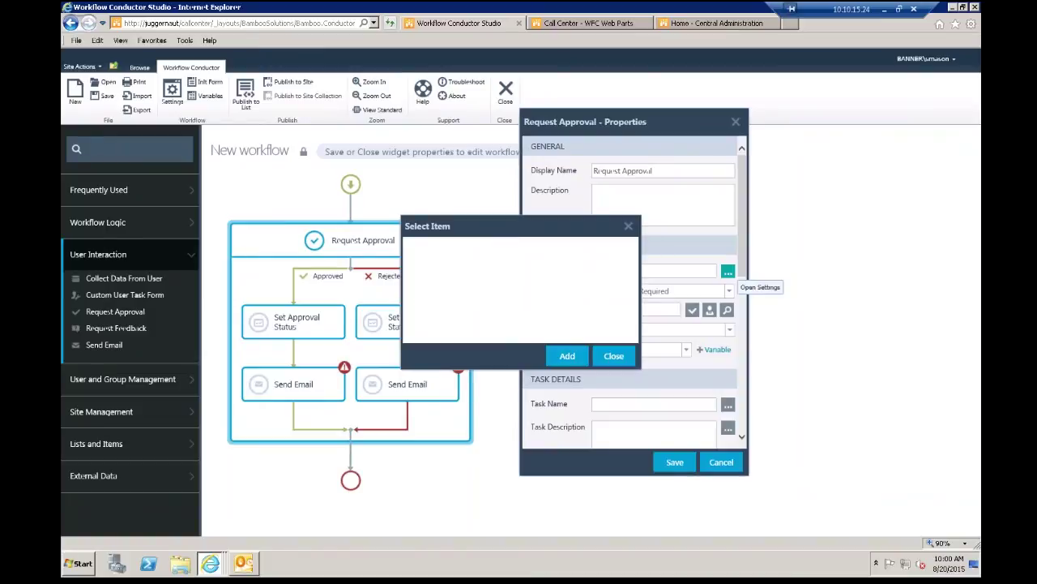
{"action": "left_click", "coordinate": [632, 260]}
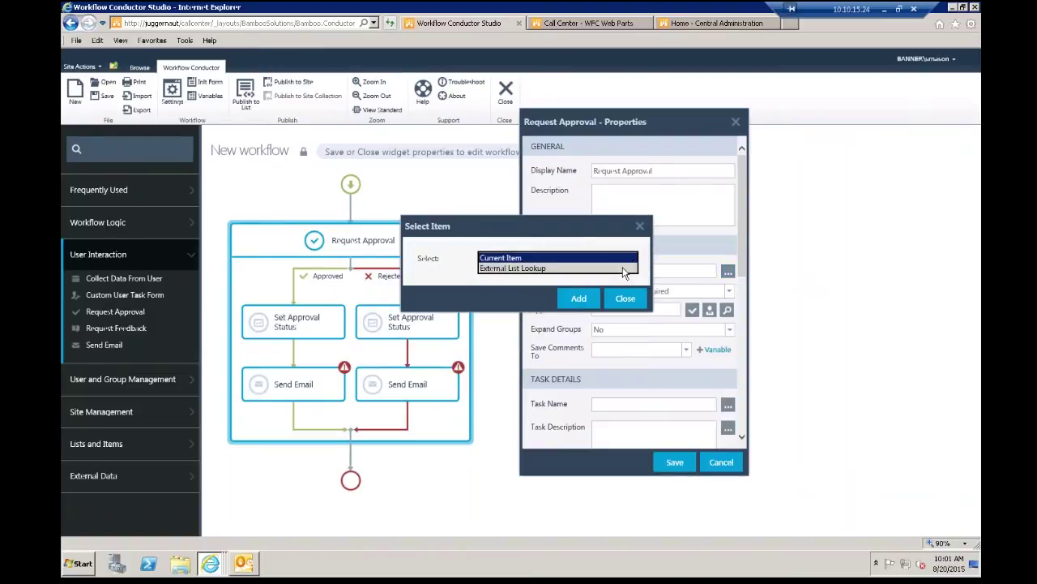
{"action": "left_click", "coordinate": [622, 269]}
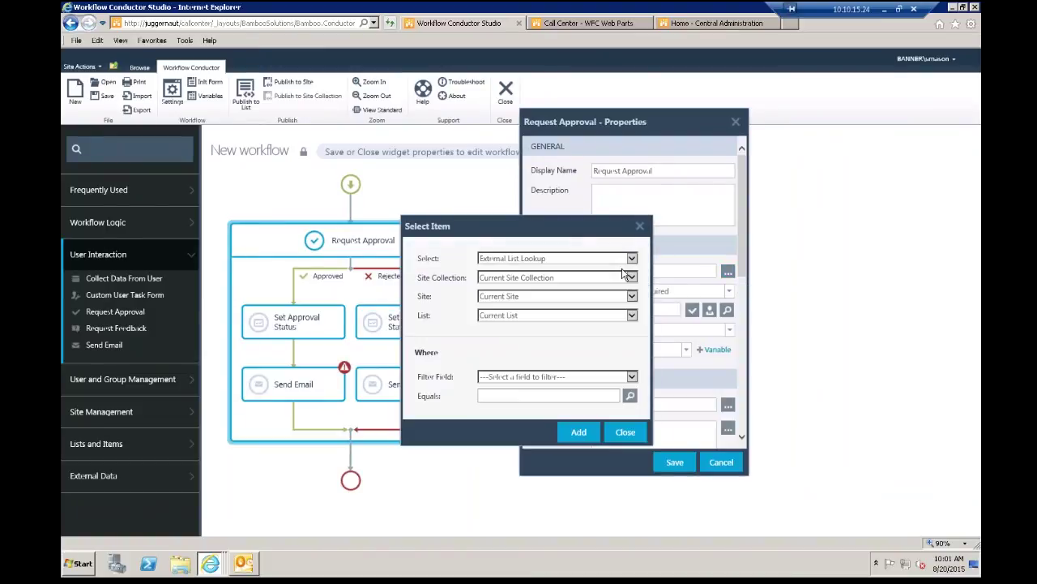
{"action": "left_click", "coordinate": [640, 227]}
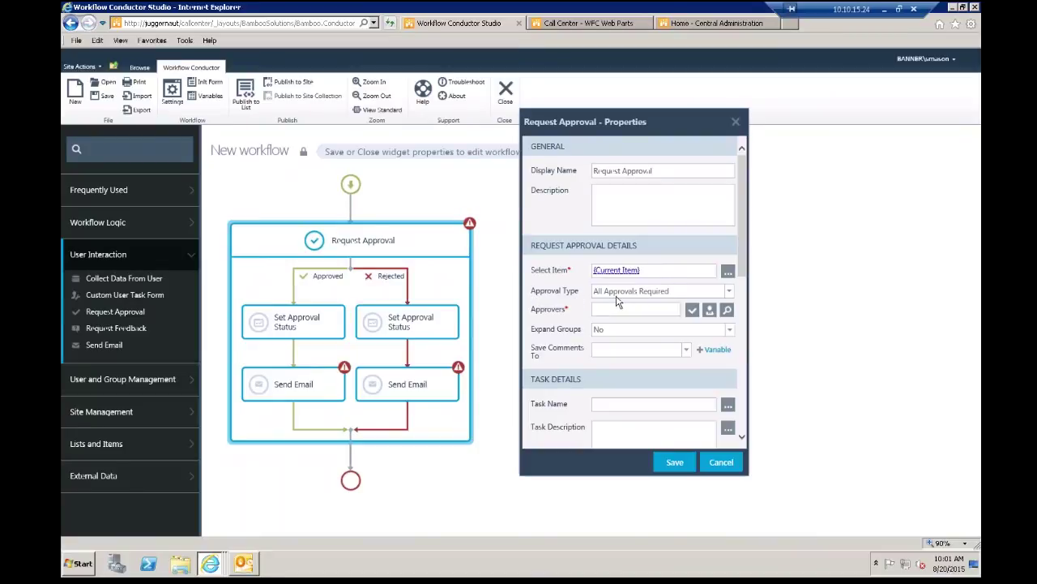
{"action": "left_click", "coordinate": [729, 290]}
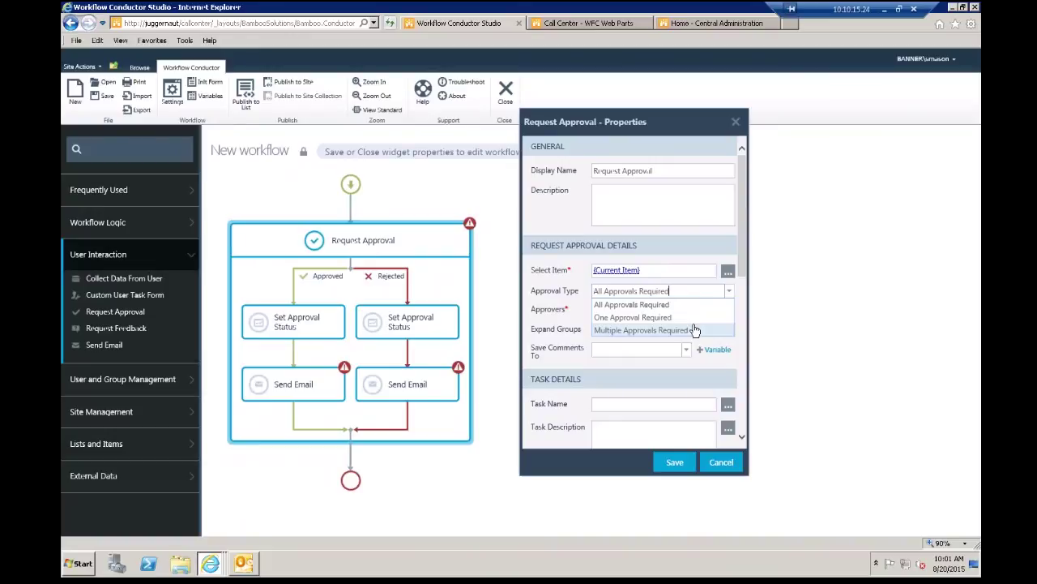
Step: Try requiring multiple approvals, entering approver counts 5, 3 and 7, then clearing them
{"action": "left_click", "coordinate": [694, 330]}
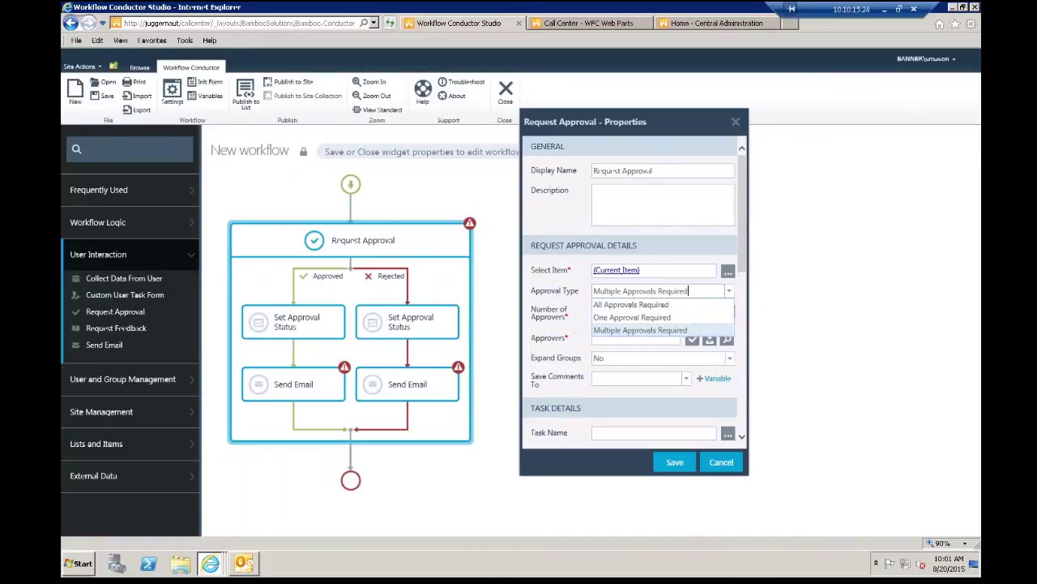
{"action": "left_click", "coordinate": [603, 309]}
{"action": "type", "text": "5"}
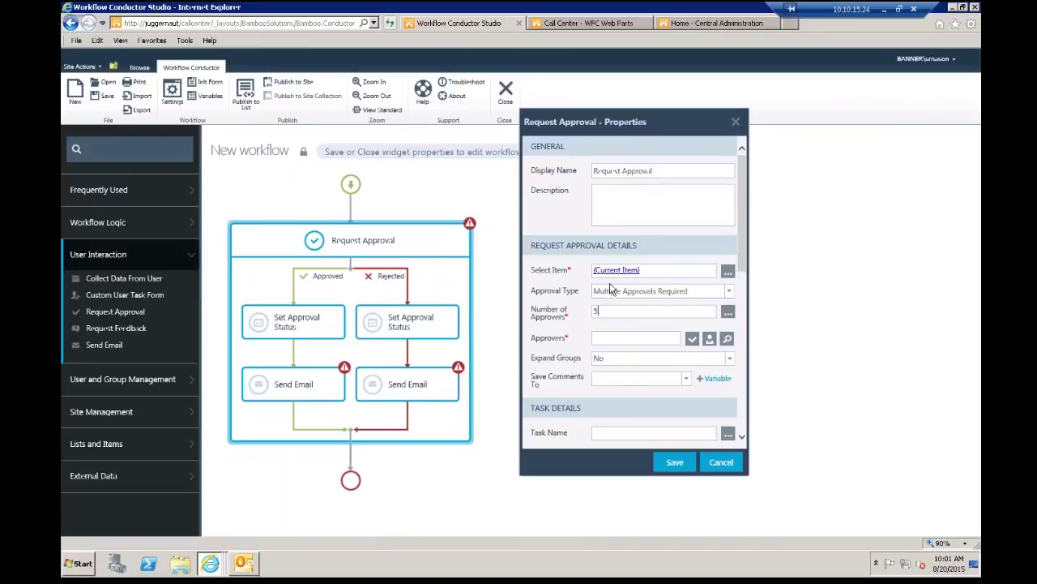
{"action": "key", "text": "BackSpace"}
{"action": "type", "text": "3"}
{"action": "key", "text": "BackSpace"}
{"action": "type", "text": "7"}
{"action": "key", "text": "BackSpace"}
Step: Switch back to All Approvals Required and resolve the test account as approver
{"action": "left_click", "coordinate": [610, 338]}
{"action": "left_click", "coordinate": [730, 293]}
{"action": "left_click", "coordinate": [678, 305]}
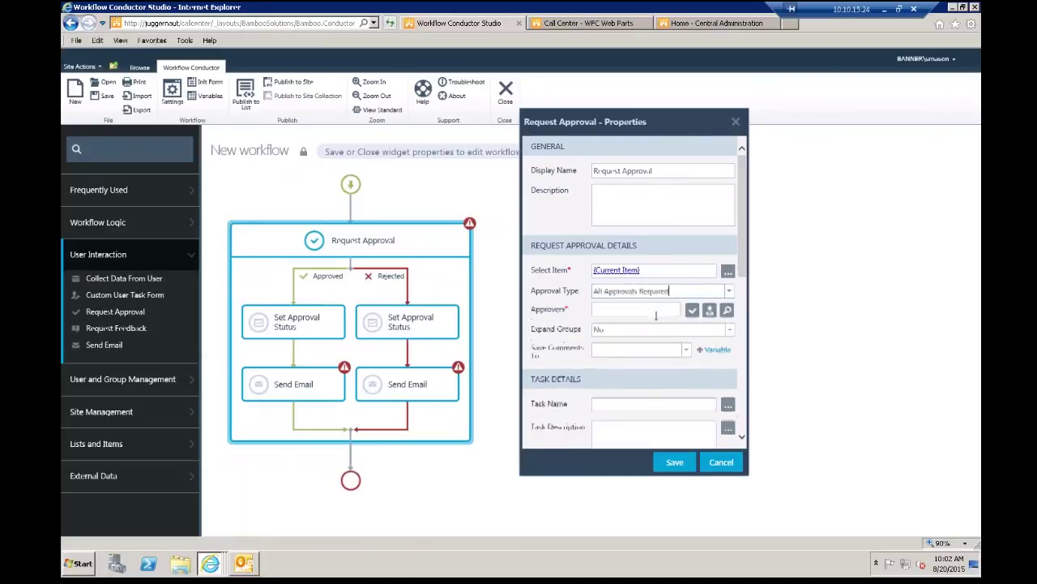
{"action": "type", "text": "wctest"}
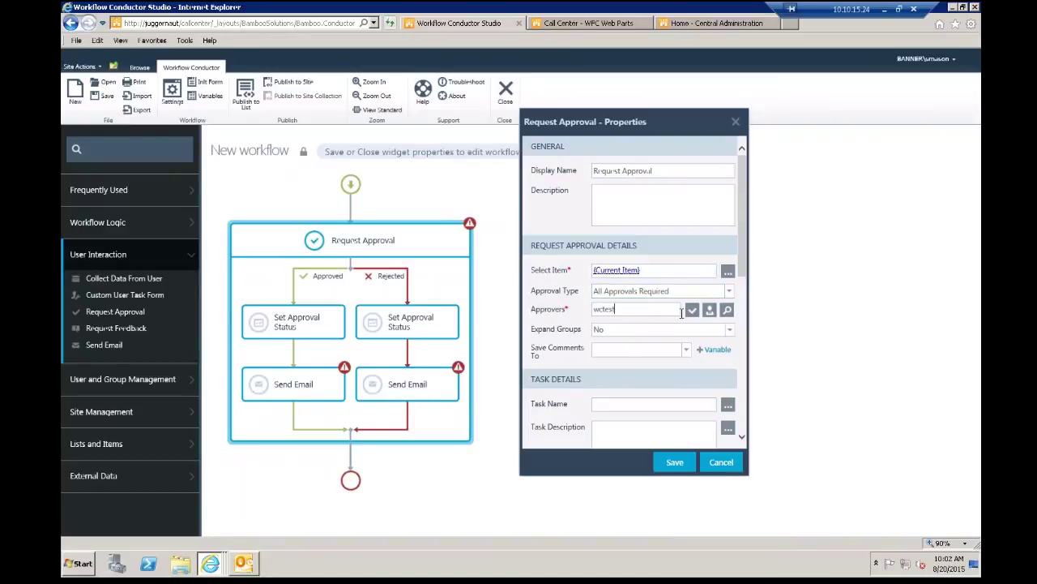
{"action": "left_click", "coordinate": [692, 310]}
Step: Add a new Text workflow variable named var1 from the Save Comments To setting
{"action": "left_click", "coordinate": [713, 349]}
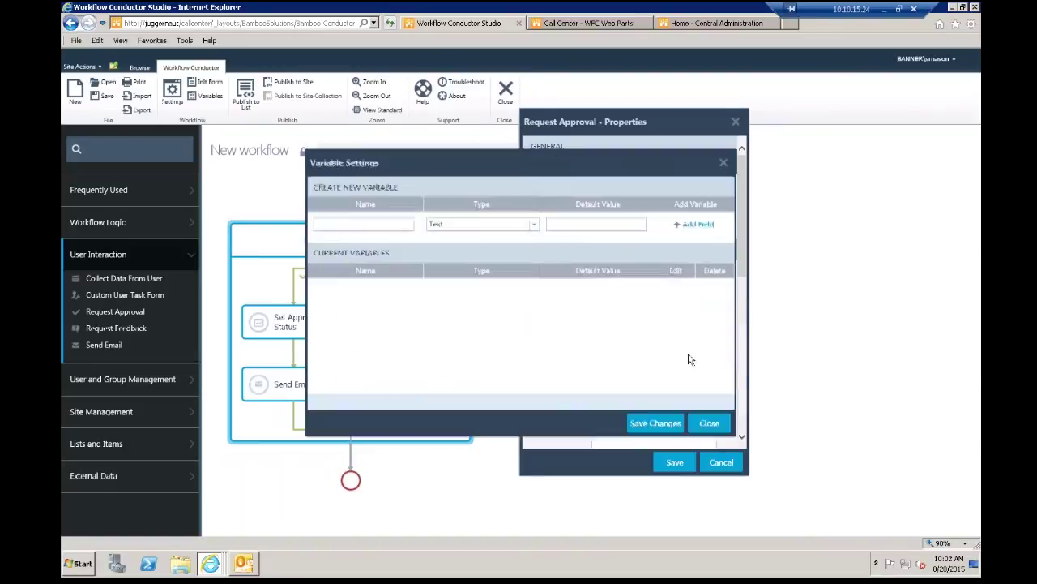
{"action": "left_click", "coordinate": [373, 228]}
{"action": "type", "text": "var1"}
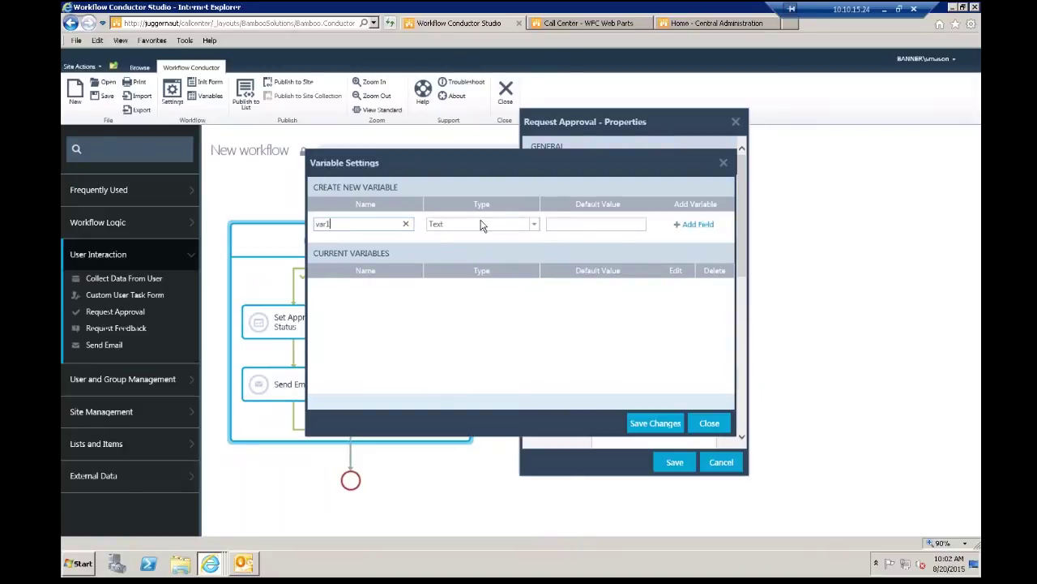
{"action": "left_click", "coordinate": [697, 224]}
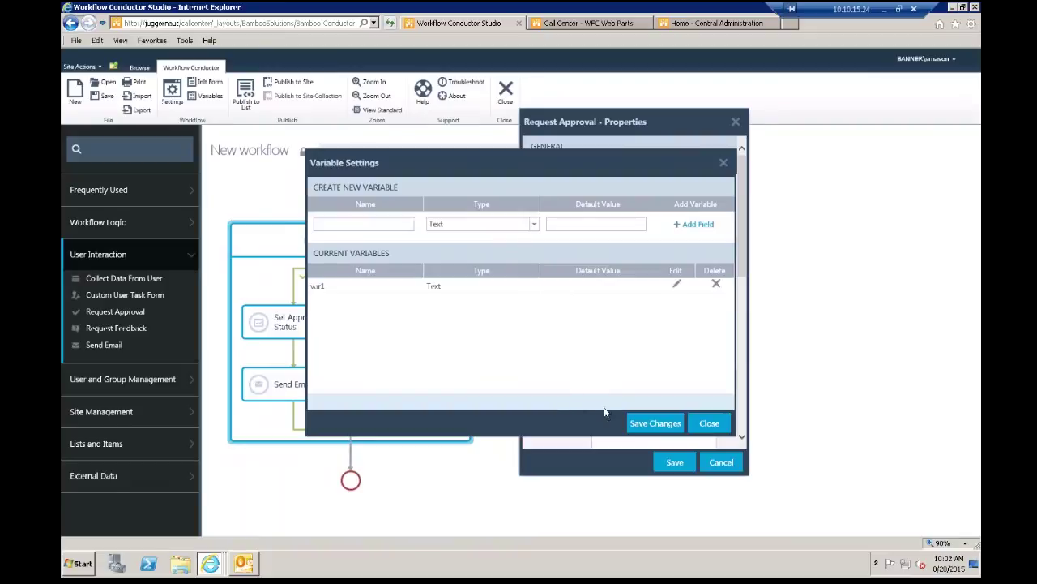
{"action": "left_click", "coordinate": [652, 423]}
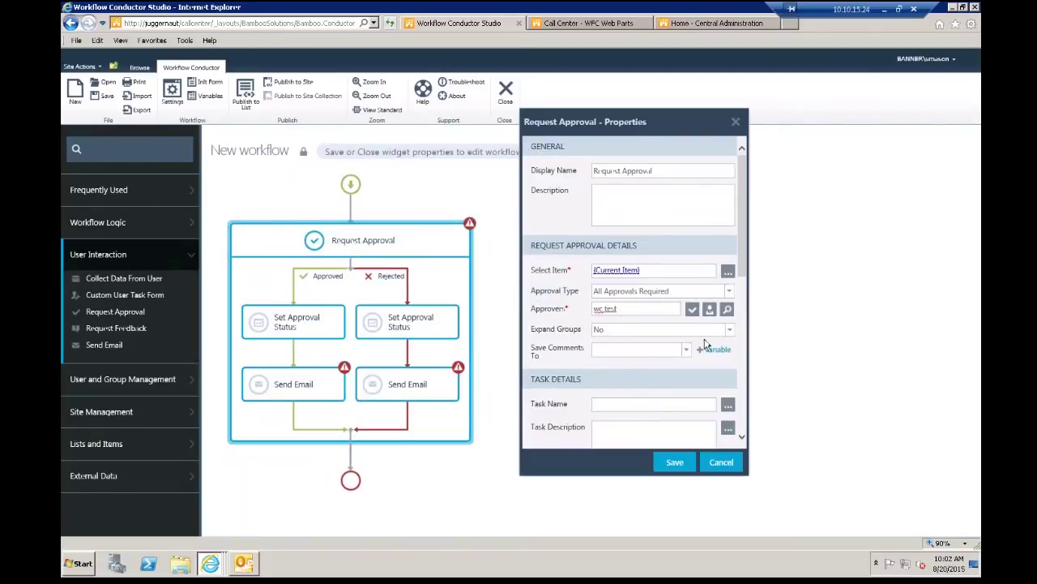
{"action": "left_click", "coordinate": [686, 349]}
Step: Save approval comments to var1 and scroll down to Task Details and Notifications
{"action": "left_click", "coordinate": [622, 371]}
{"action": "left_click_drag", "start_coordinate": [744, 272], "coordinate": [743, 347]}
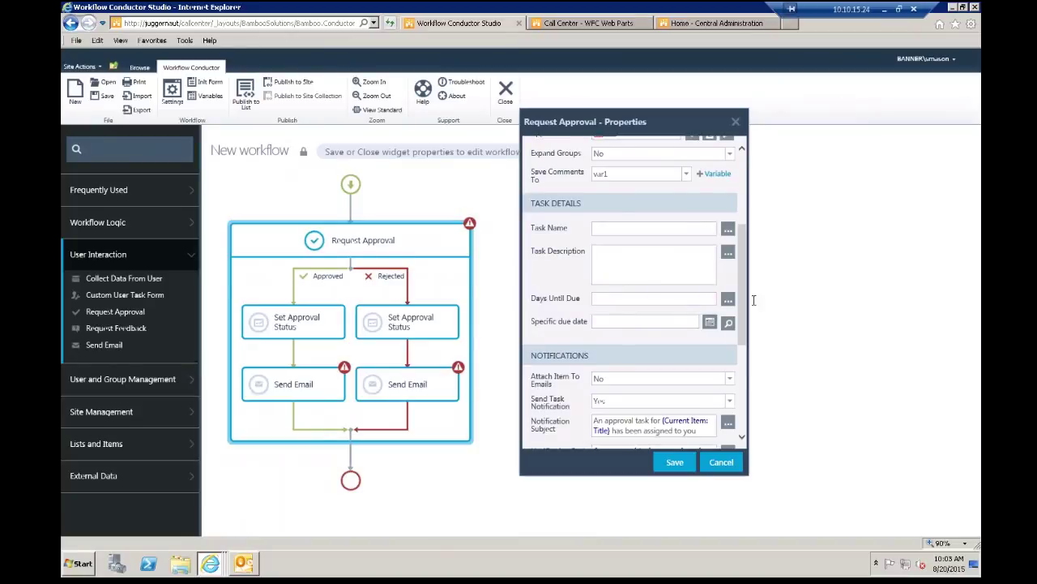
{"action": "left_click_drag", "start_coordinate": [743, 305], "coordinate": [739, 373]}
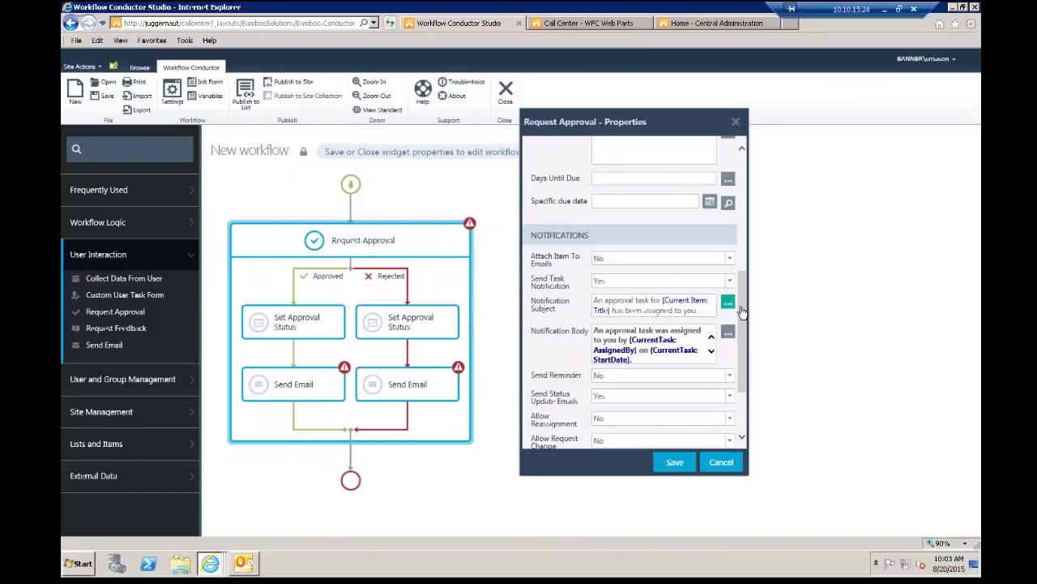
Step: Enter 3 in the task details and attach the item to notification emails
{"action": "scroll", "coordinate": [657, 248], "scroll_direction": "up", "scroll_amount": 3}
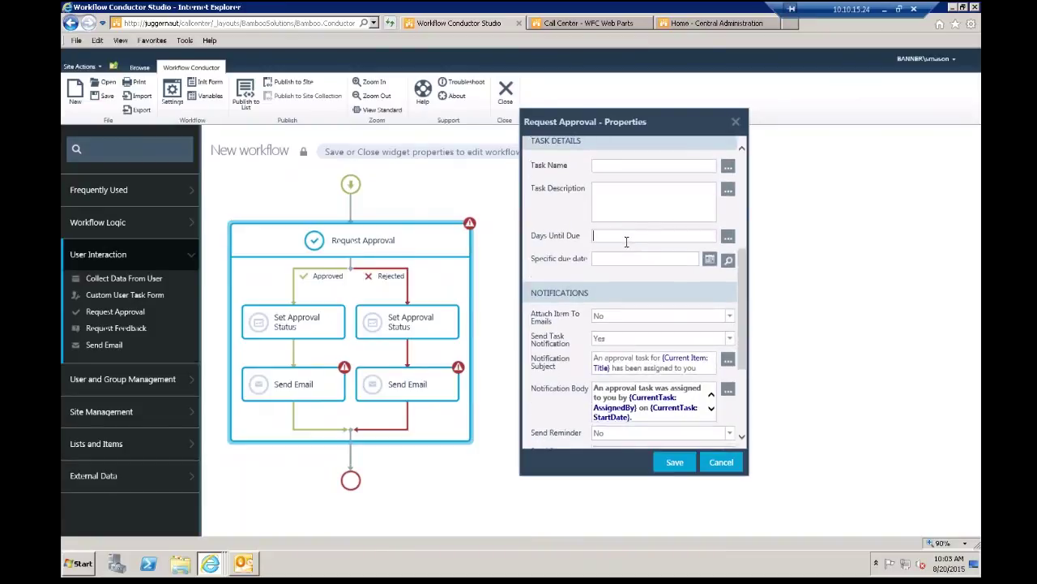
{"action": "type", "text": "3"}
{"action": "left_click", "coordinate": [732, 320]}
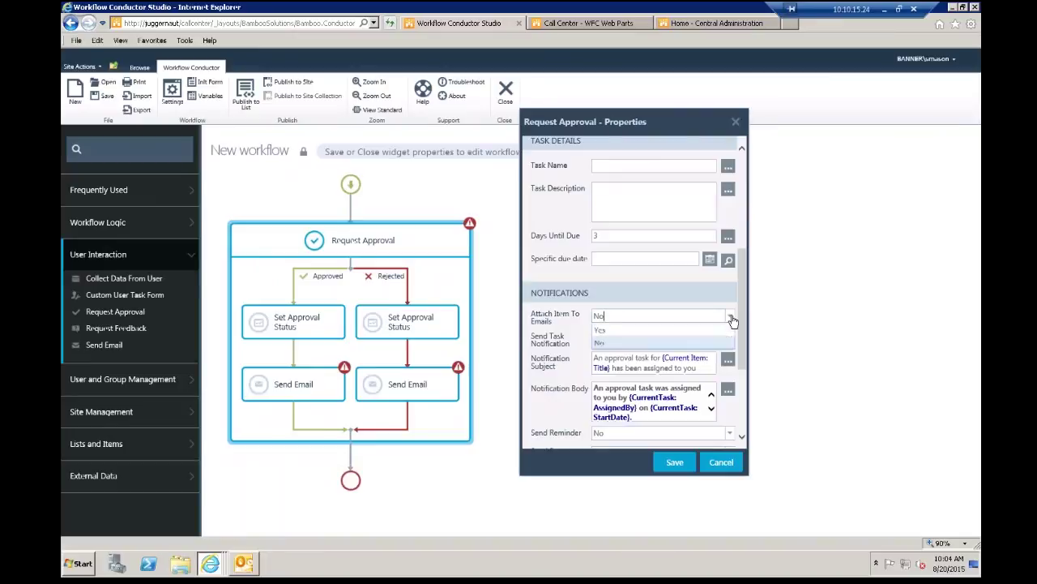
{"action": "left_click", "coordinate": [642, 330]}
{"action": "left_click_drag", "start_coordinate": [744, 312], "coordinate": [741, 341]}
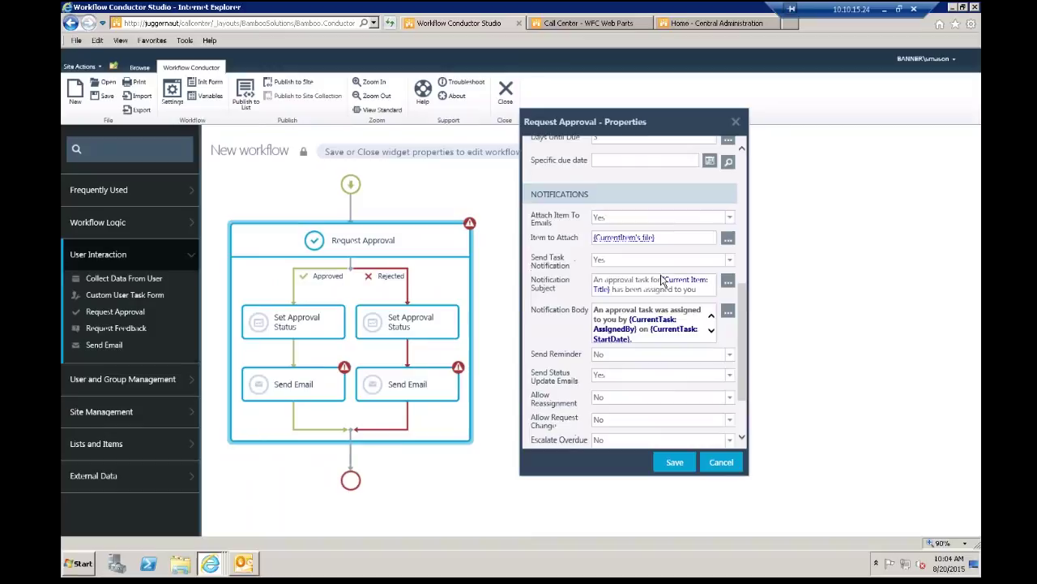
{"action": "left_click_drag", "start_coordinate": [740, 338], "coordinate": [745, 350]}
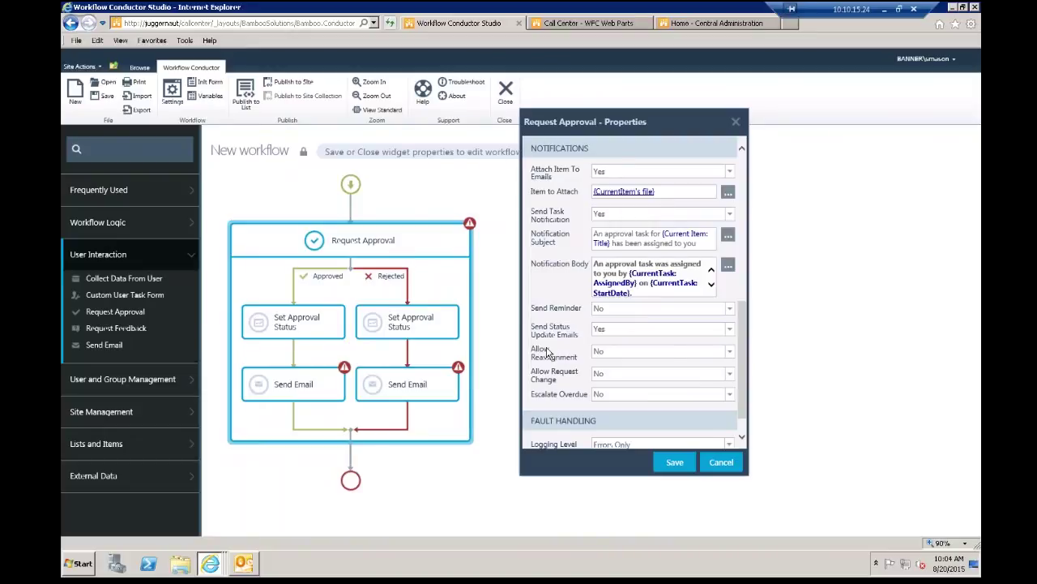
Step: Turn on Send Reminder with 2 Days Before Due
{"action": "left_click", "coordinate": [729, 309]}
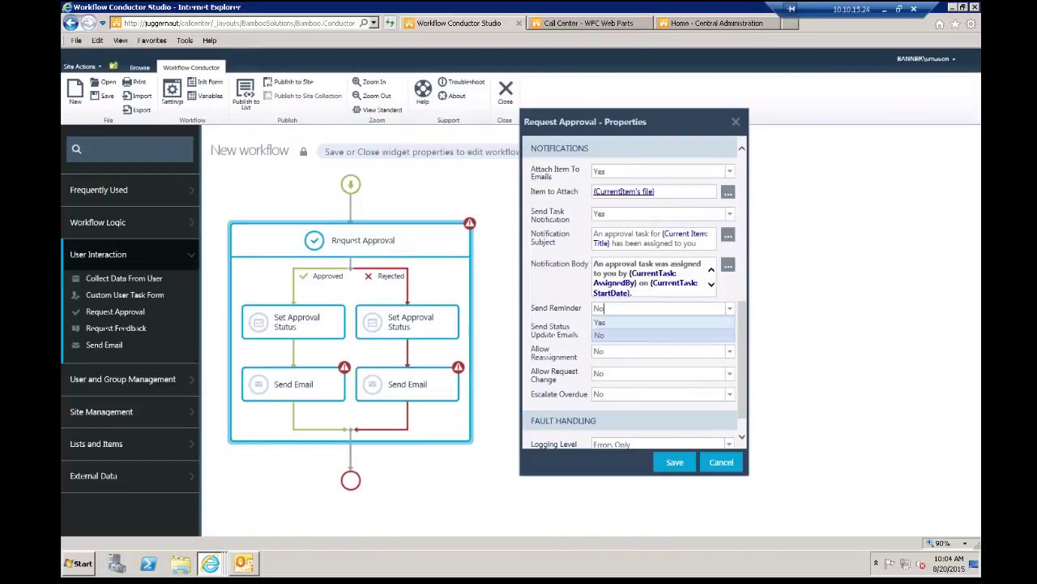
{"action": "left_click", "coordinate": [624, 322]}
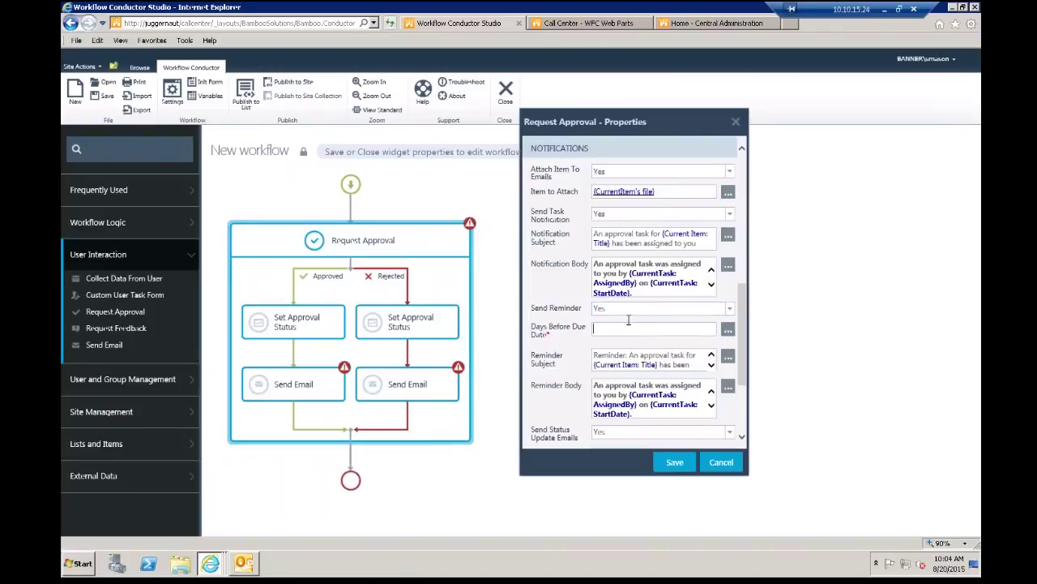
{"action": "type", "text": "2"}
{"action": "left_click_drag", "start_coordinate": [740, 337], "coordinate": [729, 418]}
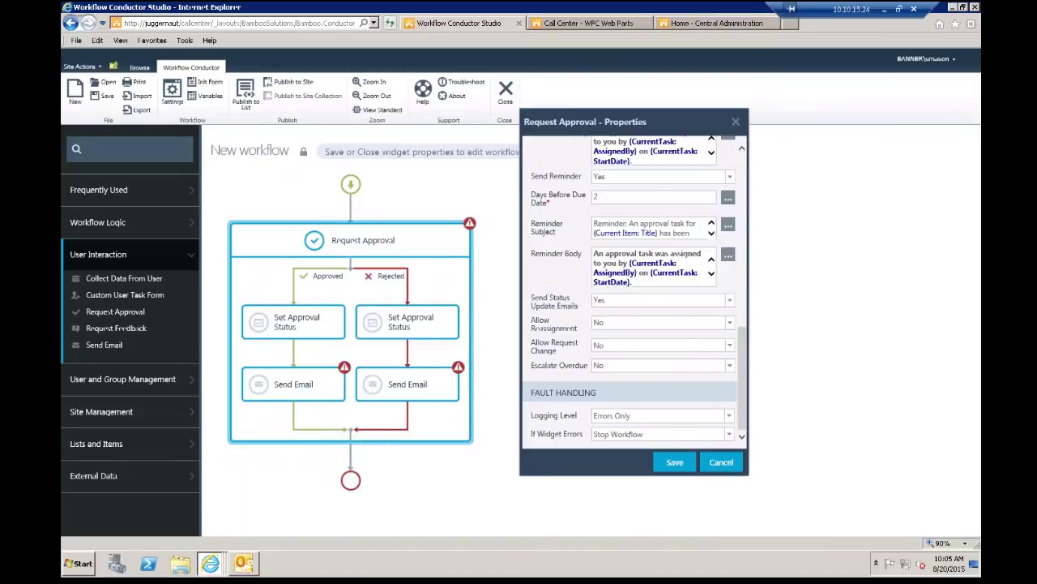
Step: Set Allow Reassignment and Allow Request Change to Yes
{"action": "left_click", "coordinate": [730, 323]}
{"action": "left_click", "coordinate": [656, 338]}
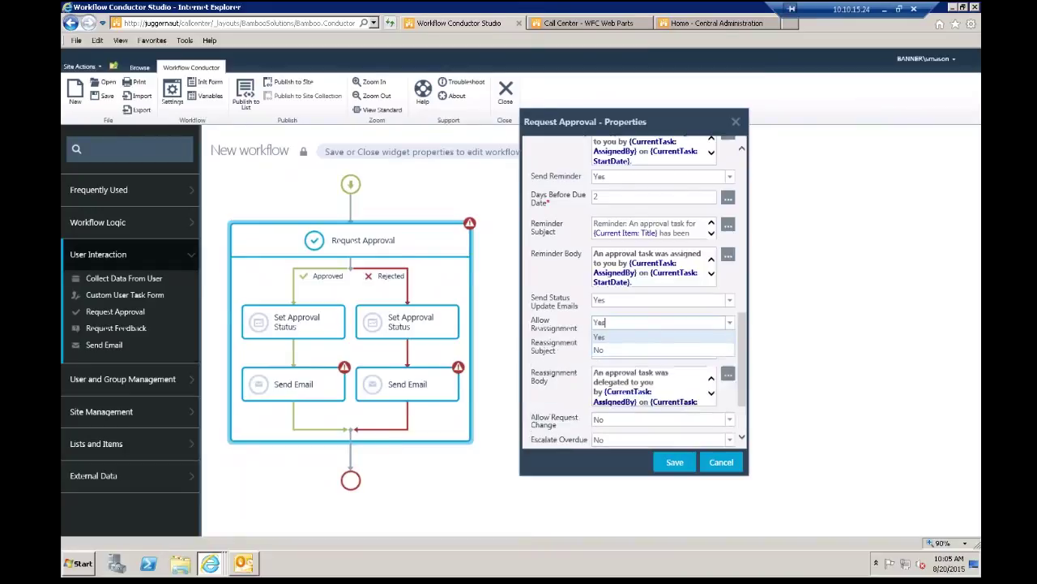
{"action": "scroll", "coordinate": [740, 372], "scroll_direction": "down", "scroll_amount": 3}
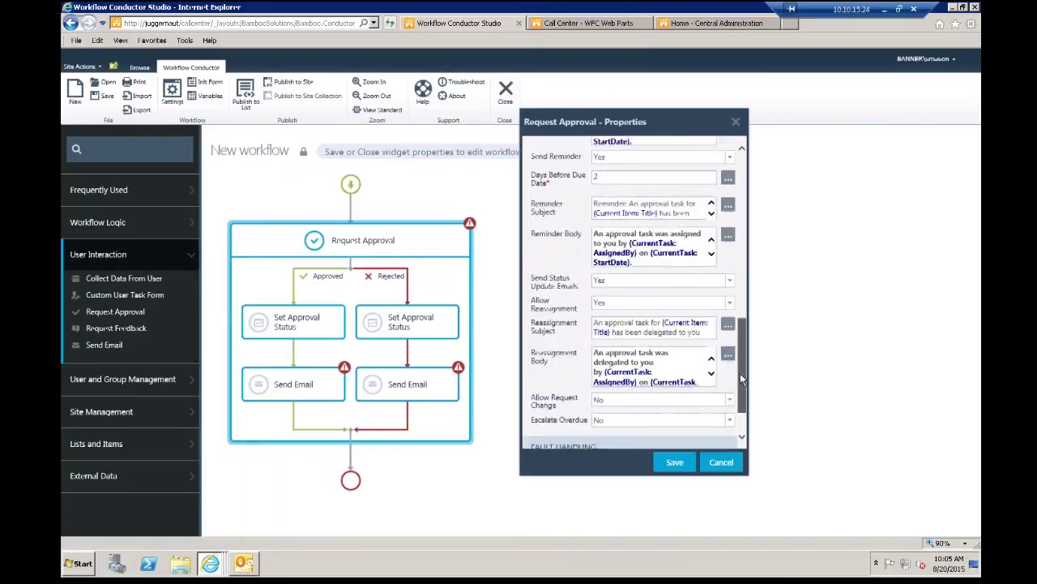
{"action": "left_click", "coordinate": [732, 351]}
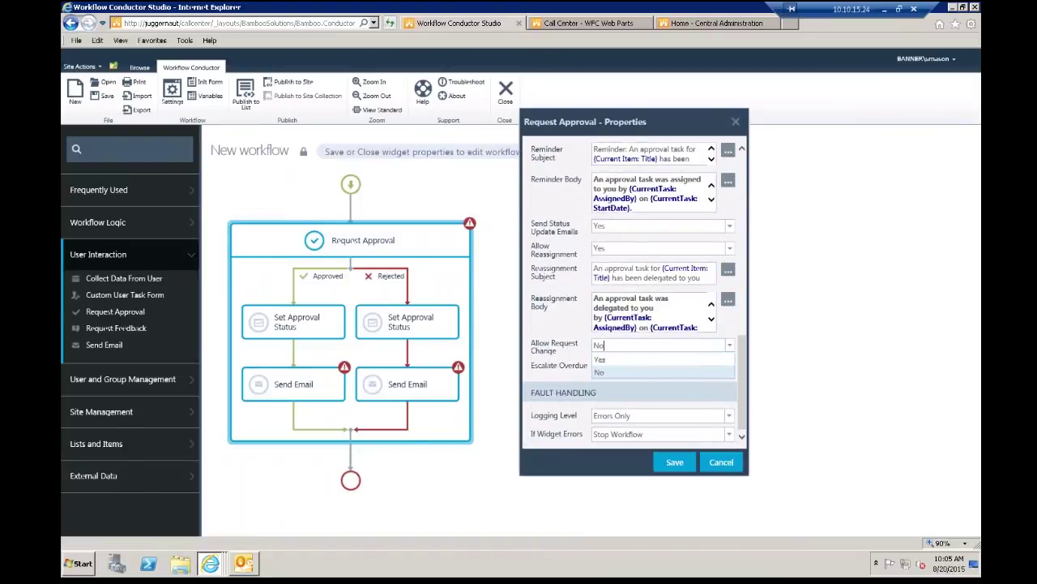
{"action": "left_click", "coordinate": [681, 355]}
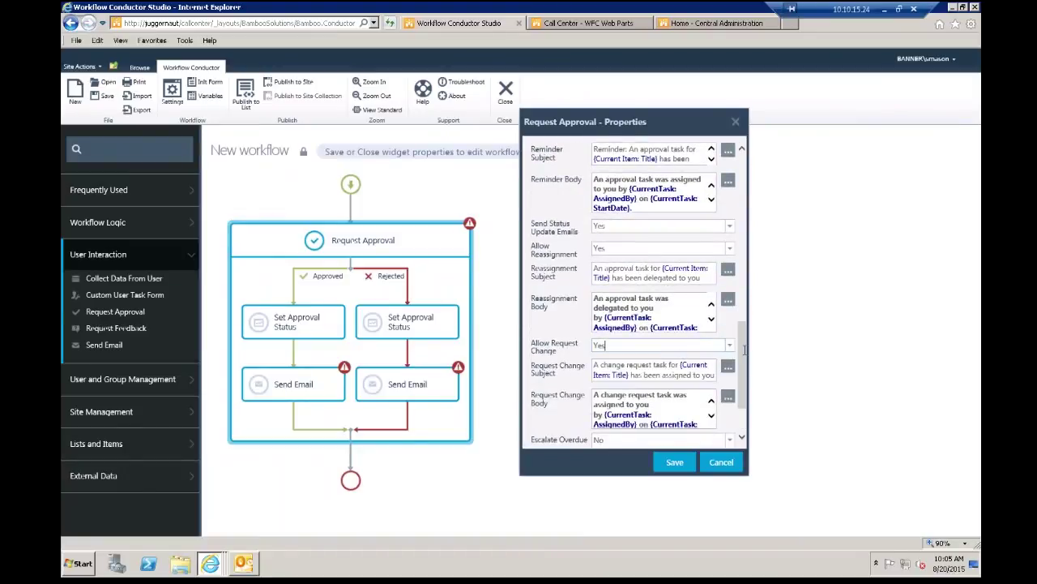
{"action": "left_click_drag", "start_coordinate": [741, 347], "coordinate": [736, 390]}
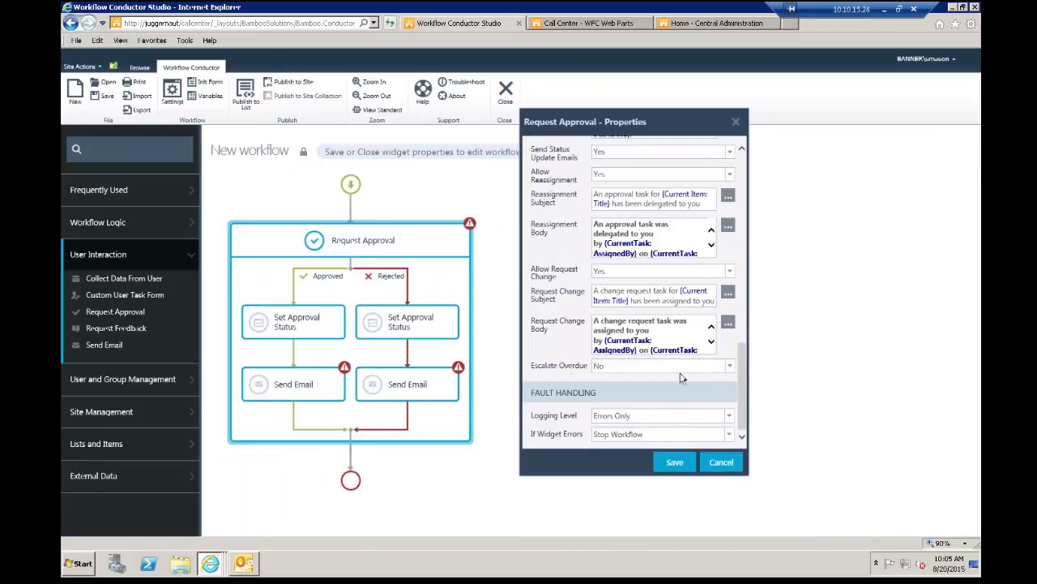
Step: Leave Escalate Overdue at No after briefly switching it to Yes
{"action": "left_click", "coordinate": [730, 365]}
{"action": "left_click", "coordinate": [622, 382]}
{"action": "left_click", "coordinate": [730, 371]}
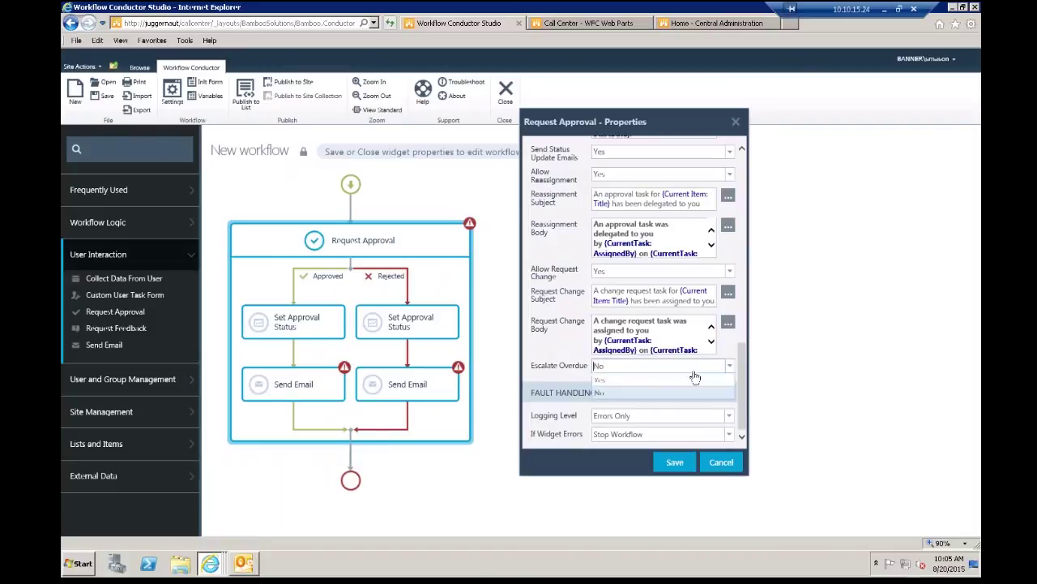
{"action": "left_click", "coordinate": [642, 380]}
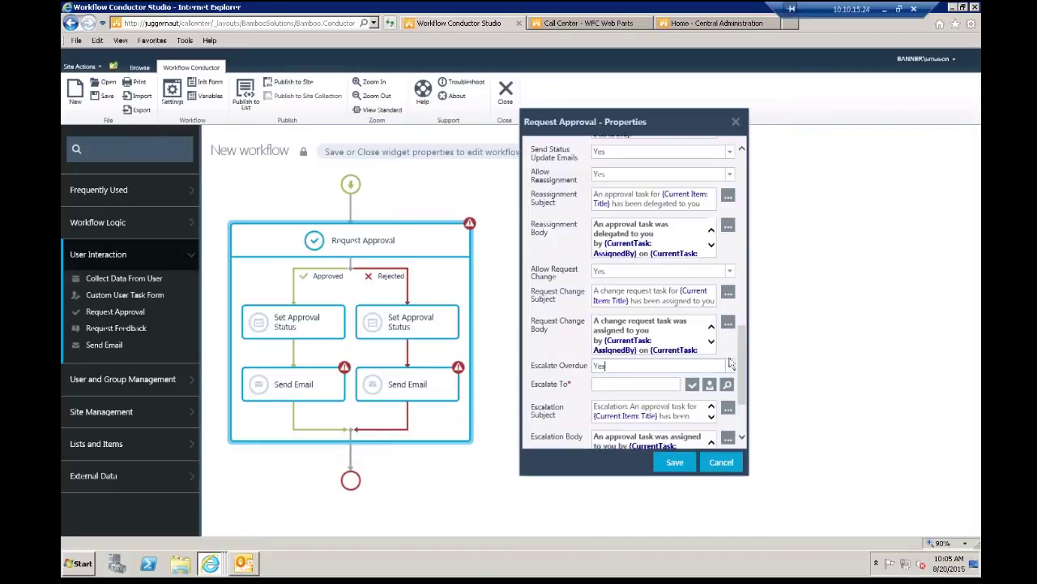
{"action": "scroll", "coordinate": [739, 355], "scroll_direction": "down", "scroll_amount": 2}
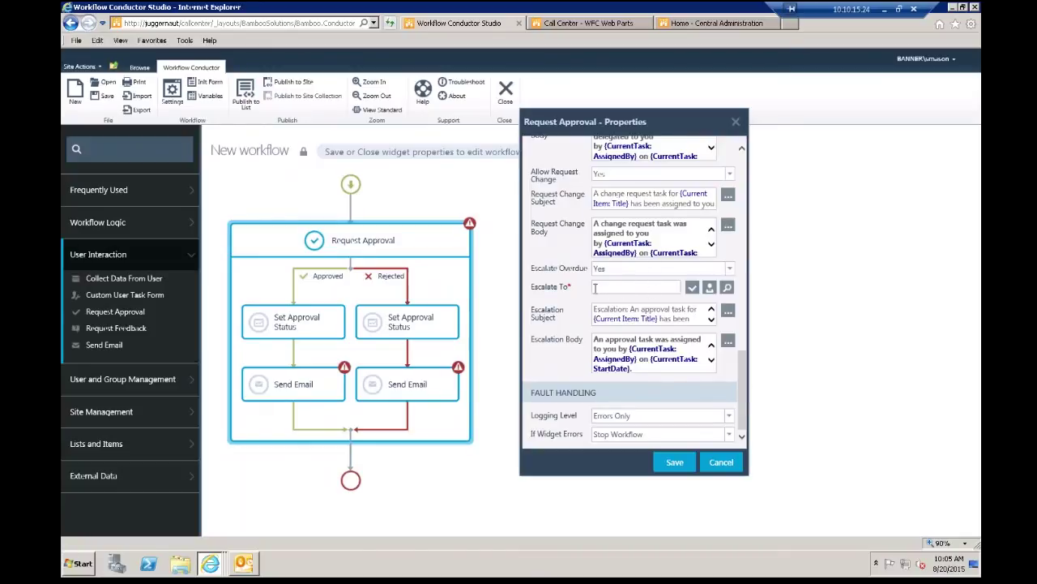
{"action": "left_click", "coordinate": [732, 272]}
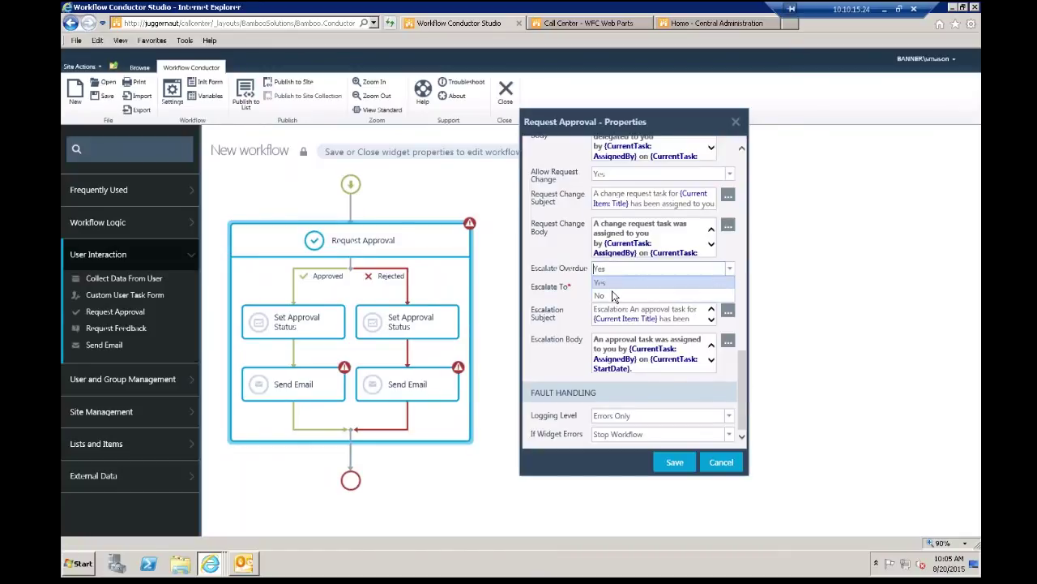
{"action": "left_click", "coordinate": [612, 290]}
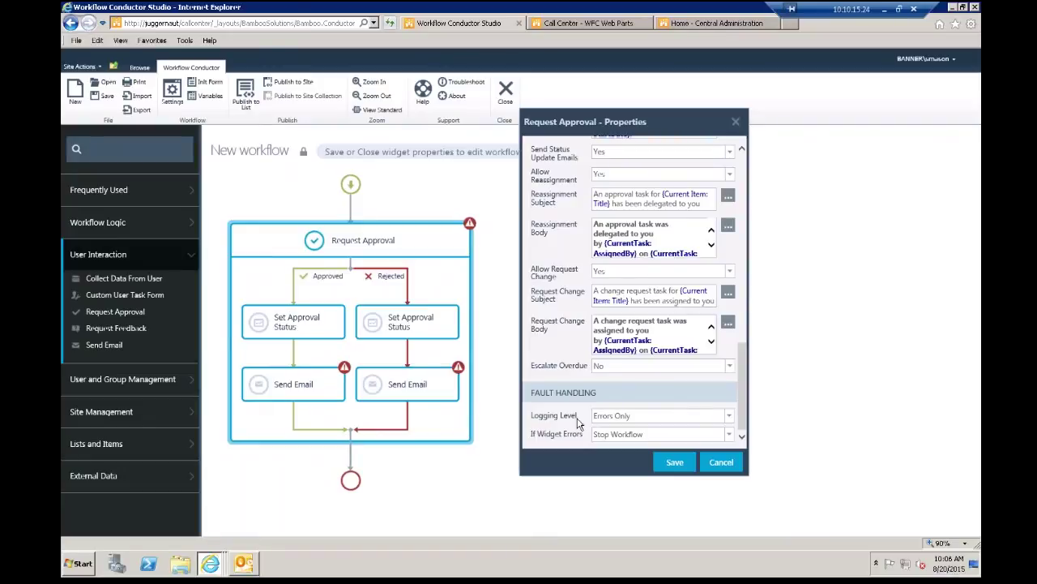
Step: Keep Errors Only logging and Stop Workflow on widget errors, then save Request Approval
{"action": "left_click", "coordinate": [729, 417]}
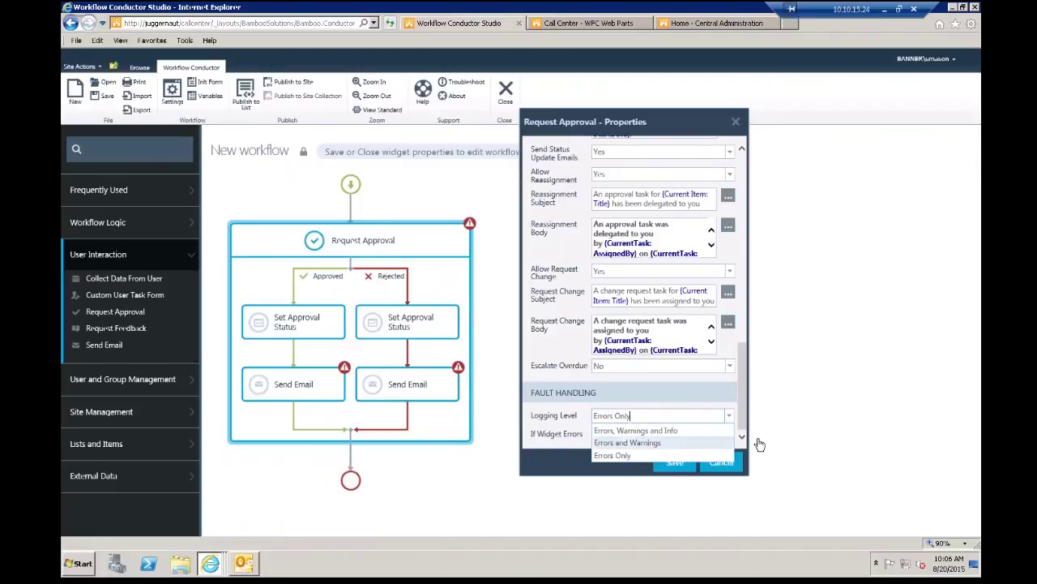
{"action": "left_click", "coordinate": [726, 398]}
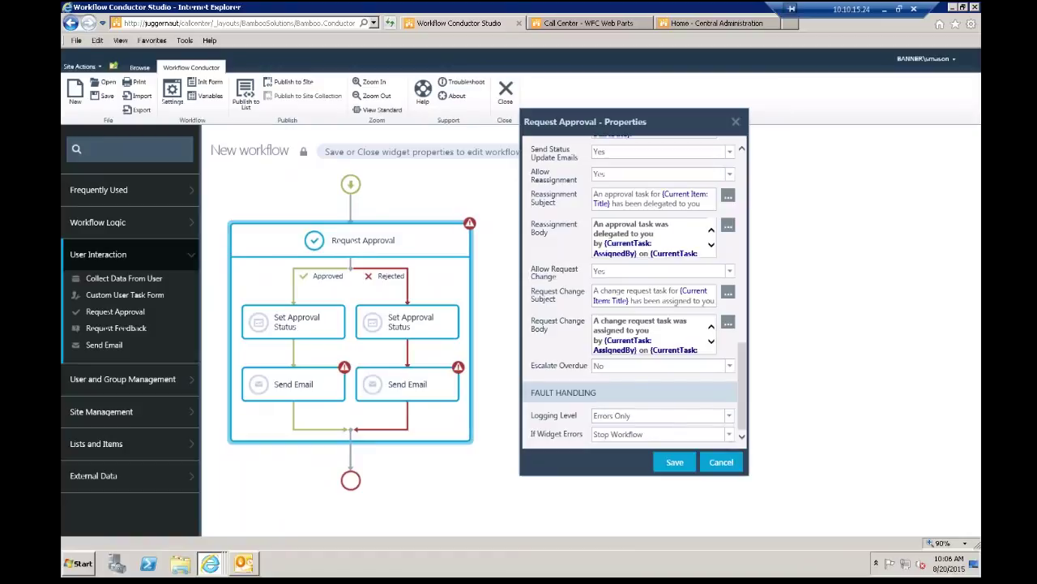
{"action": "left_click", "coordinate": [727, 435]}
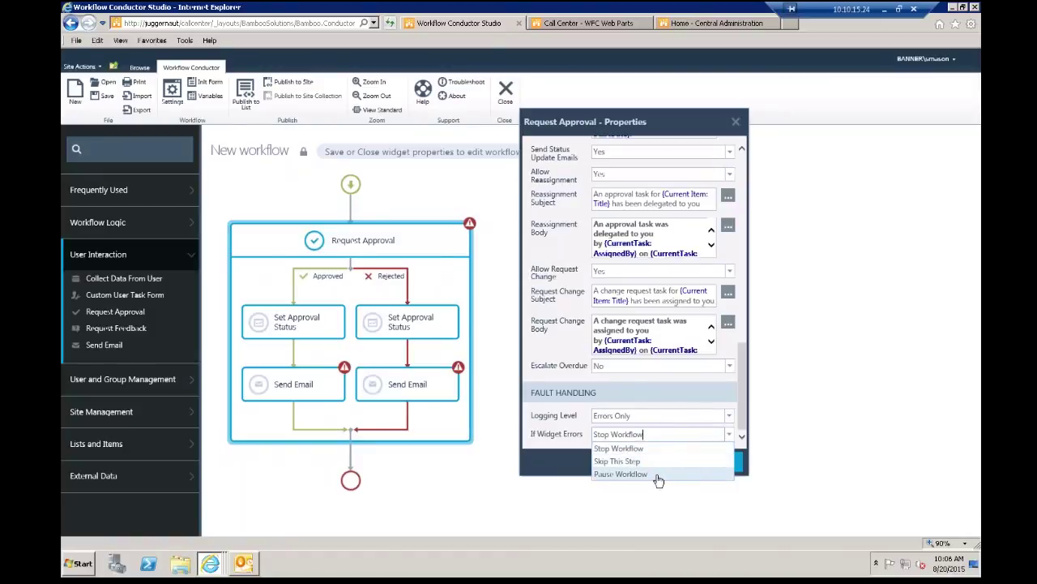
{"action": "left_click", "coordinate": [579, 431]}
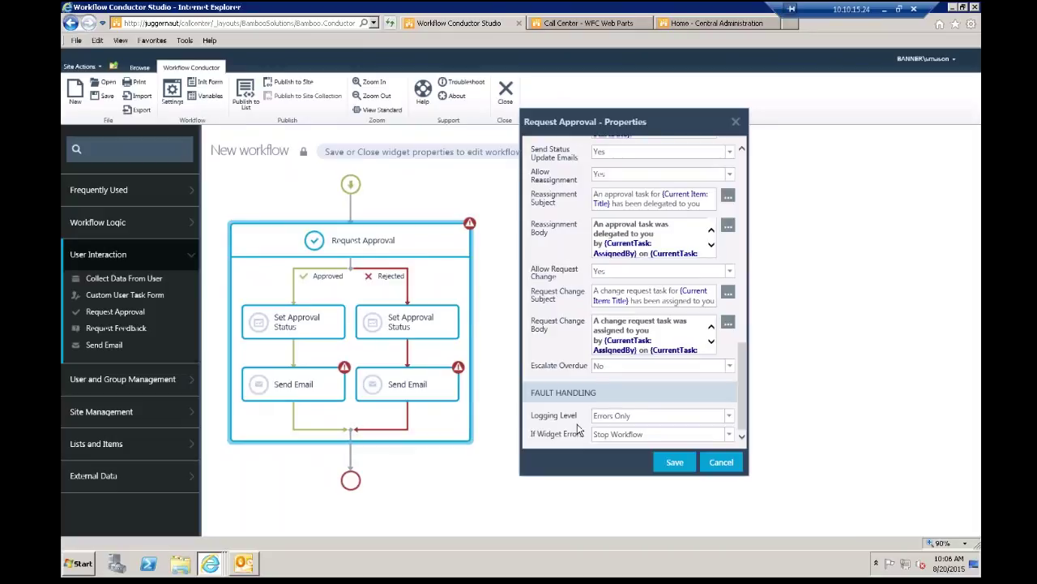
{"action": "left_click", "coordinate": [684, 464]}
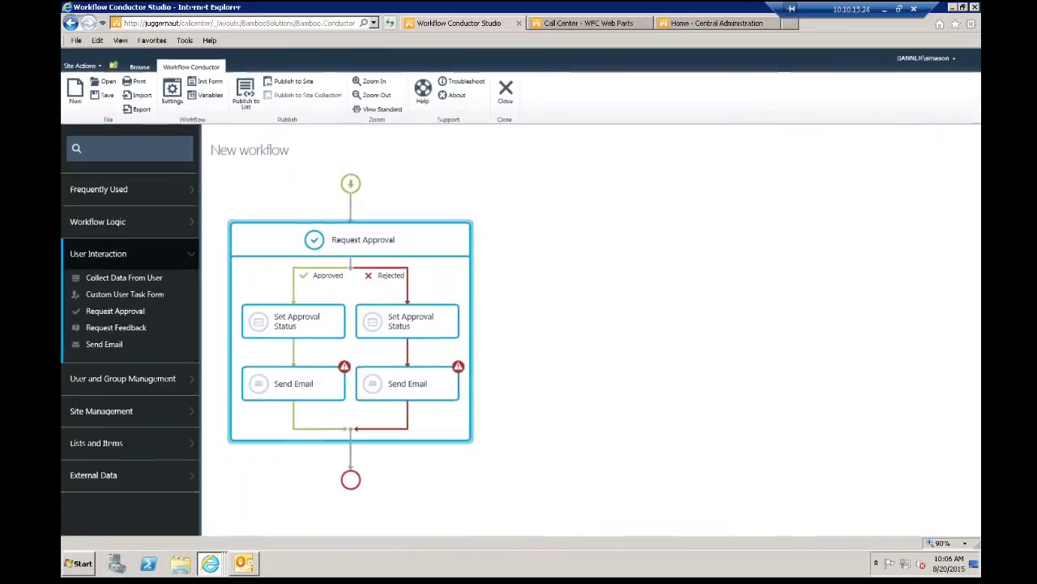
Step: Review the Approved branch's Set Approval Status and save it unchanged
{"action": "left_click", "coordinate": [322, 321]}
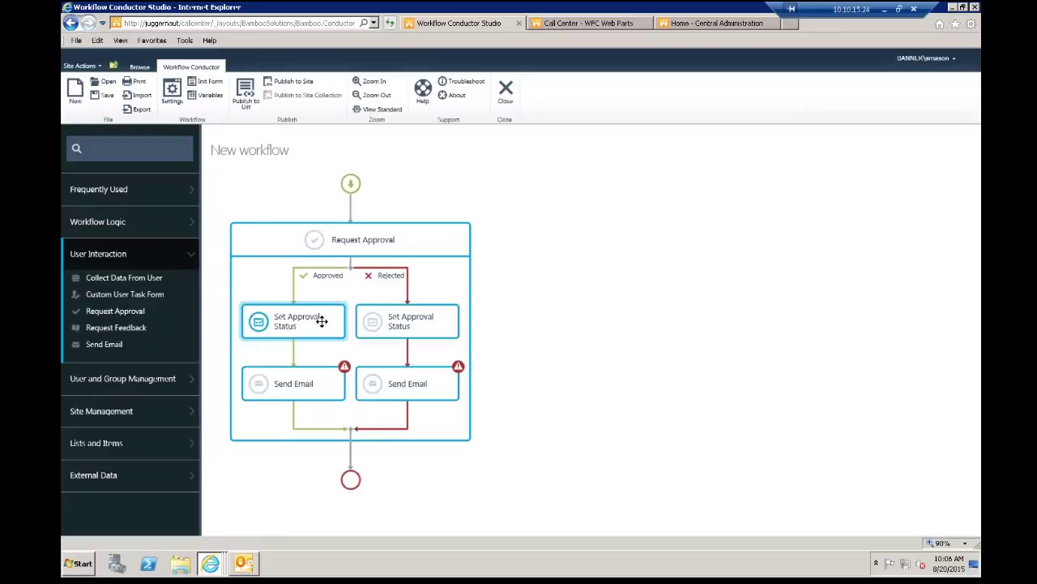
{"action": "double_click", "coordinate": [322, 321]}
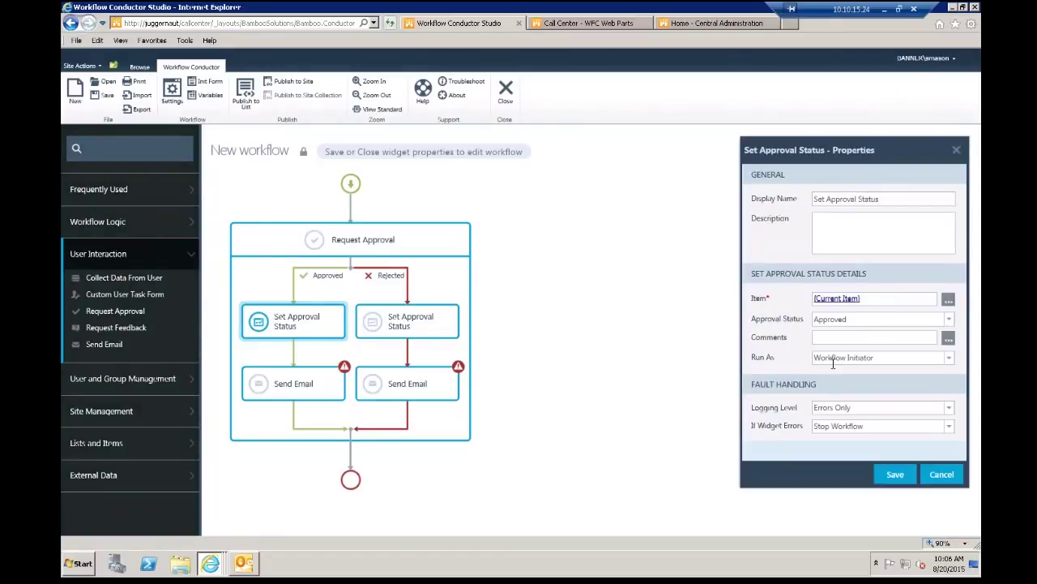
{"action": "left_click", "coordinate": [896, 475]}
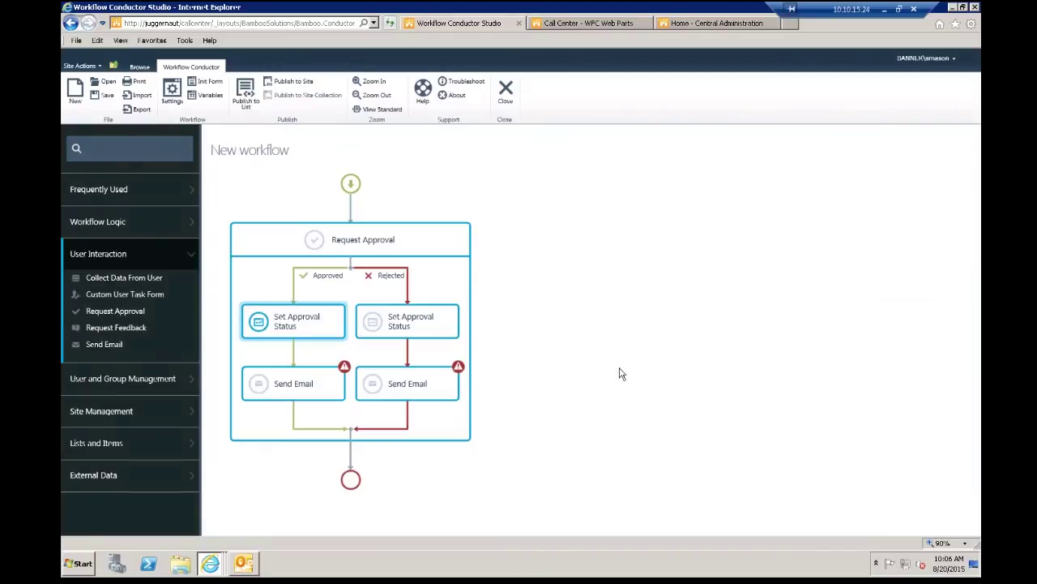
Step: Set the Rejected branch's Approval Status to Rejected and save it
{"action": "left_click", "coordinate": [391, 315]}
{"action": "double_click", "coordinate": [393, 314]}
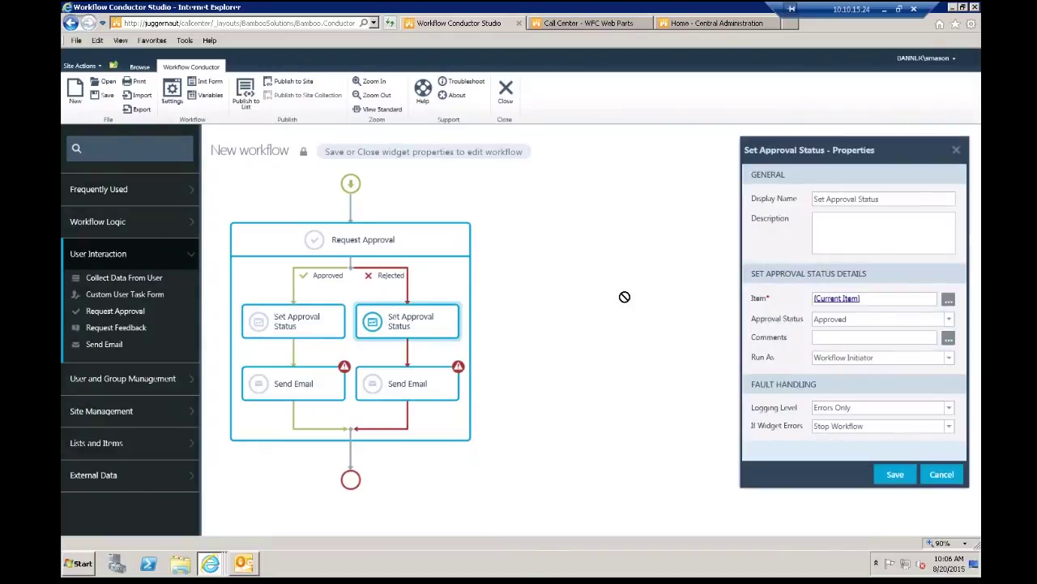
{"action": "left_click", "coordinate": [951, 321]}
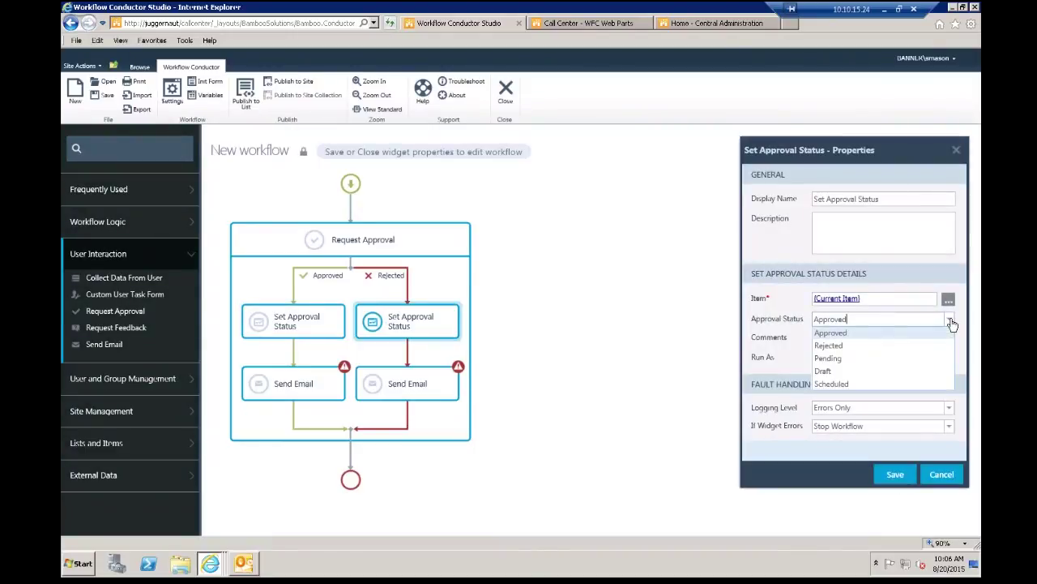
{"action": "left_click", "coordinate": [845, 345]}
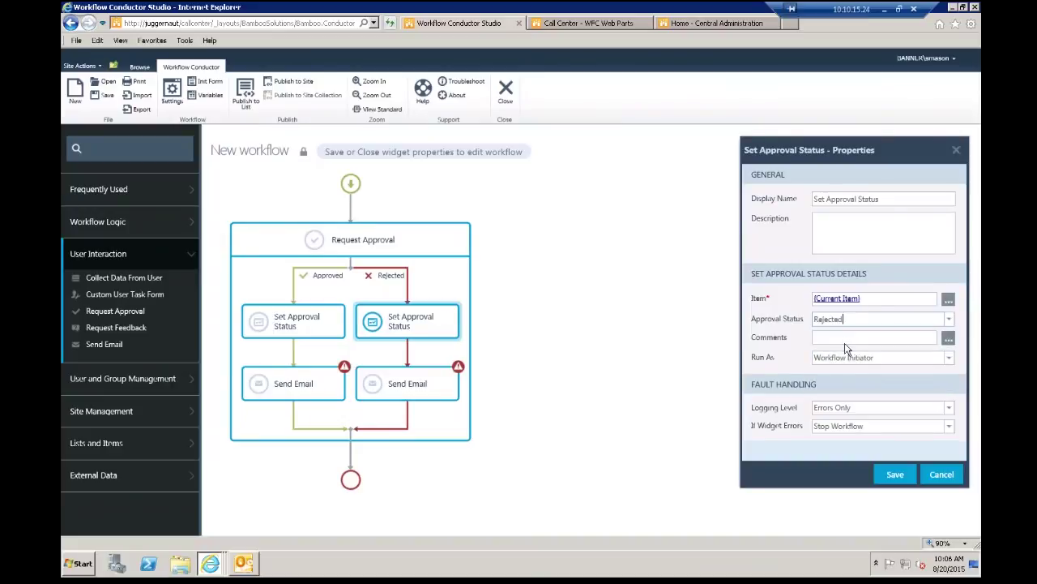
{"action": "left_click", "coordinate": [896, 475]}
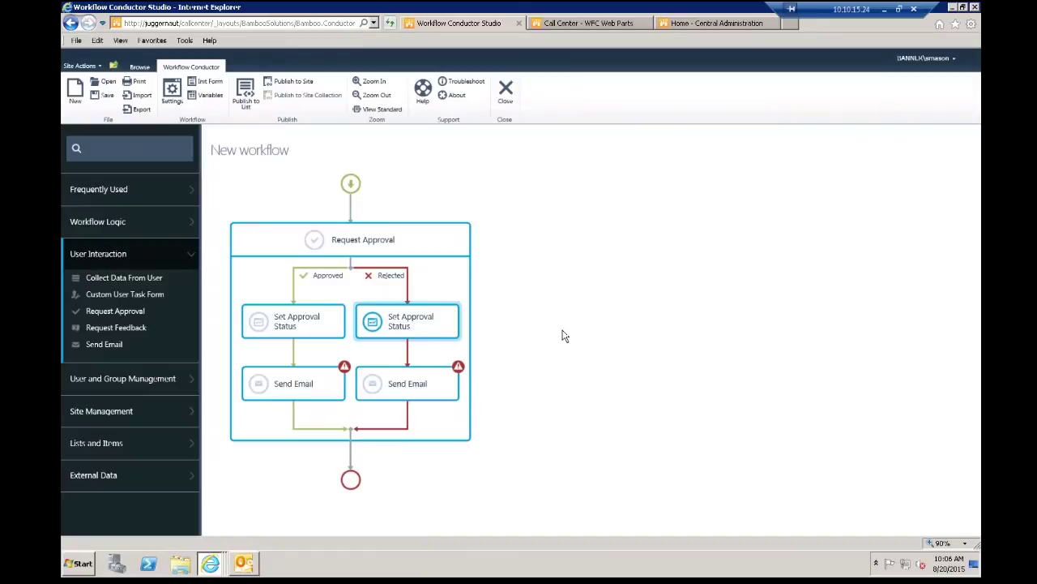
{"action": "left_click", "coordinate": [308, 382]}
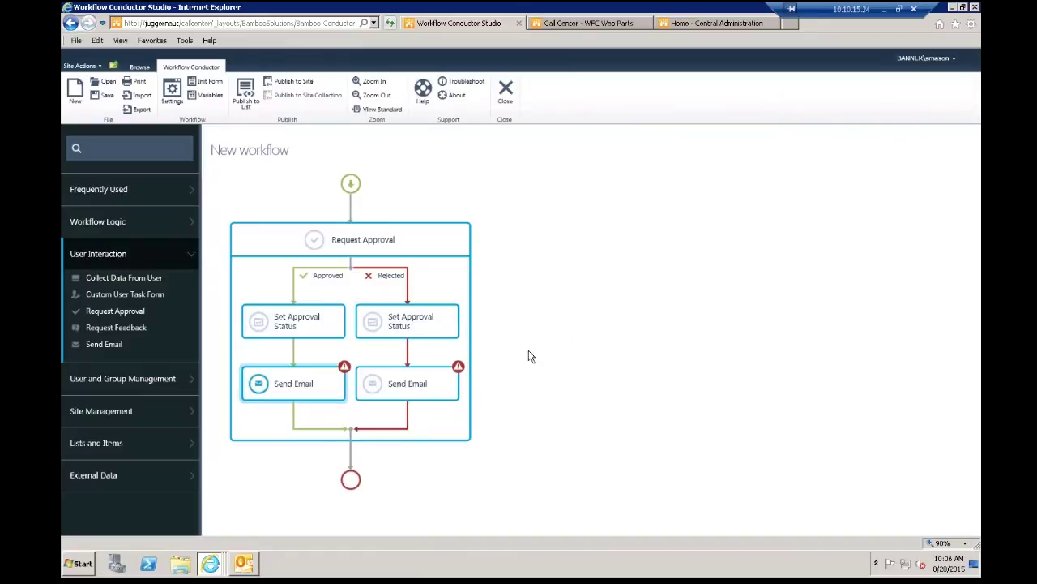
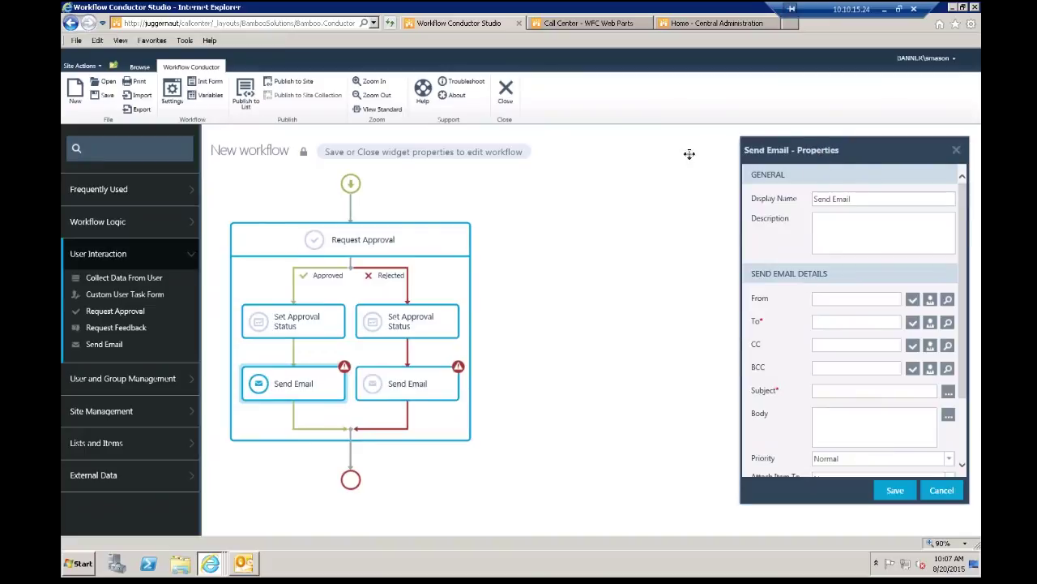
Step: Address the approved-branch email to the test user account and resolve the name
{"action": "left_click_drag", "start_coordinate": [791, 144], "coordinate": [620, 134]}
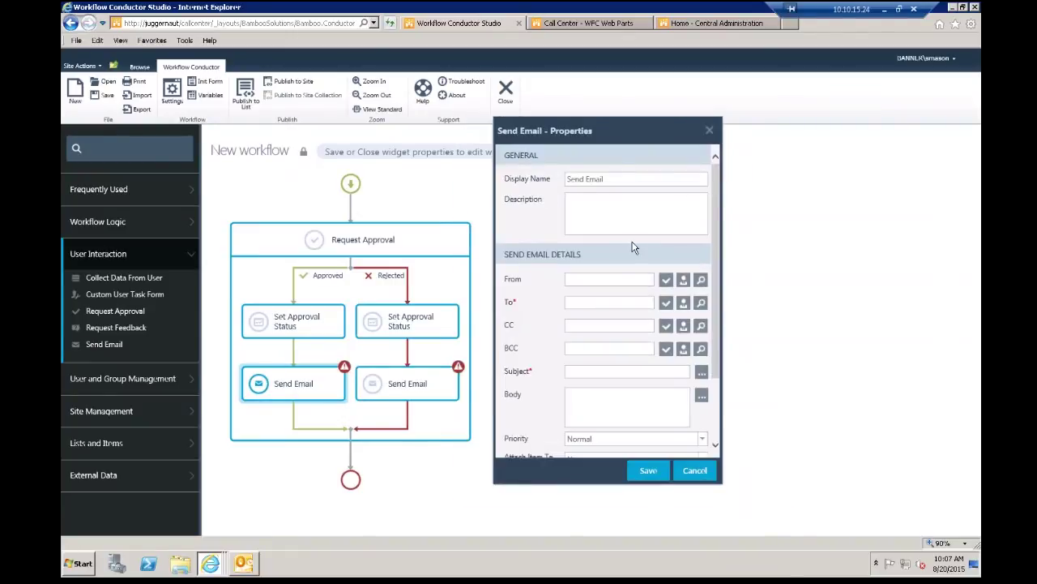
{"action": "left_click", "coordinate": [585, 302]}
{"action": "type", "text": "wctest"}
{"action": "left_click", "coordinate": [665, 302]}
Step: Set the email subject to 'Your Expense report was approved' and save it
{"action": "left_click", "coordinate": [701, 372]}
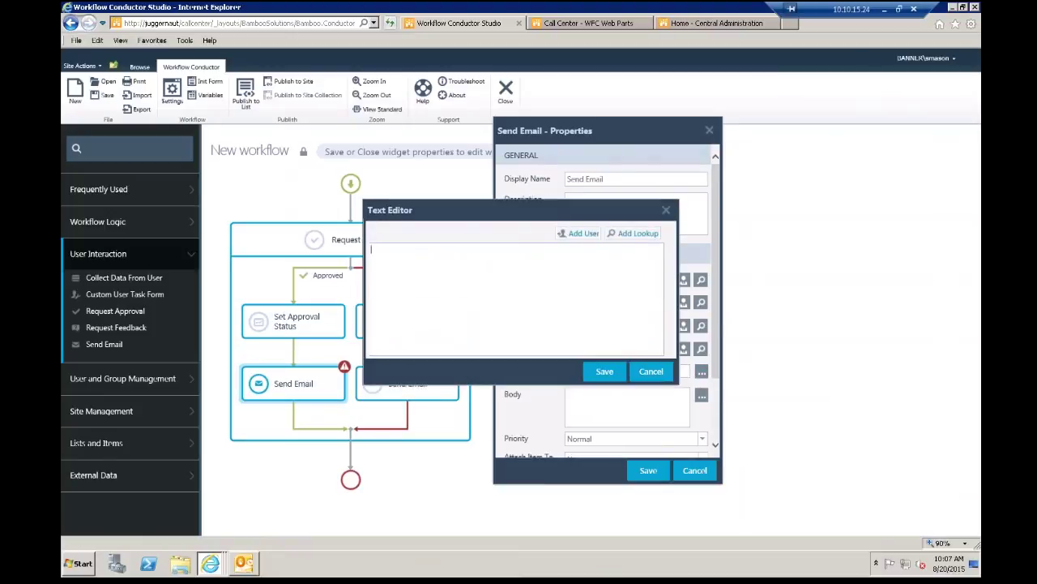
{"action": "type", "text": "Your Expen"}
{"action": "key", "text": "BackSpace"}
{"action": "key", "text": "BackSpace"}
{"action": "key", "text": "BackSpace"}
{"action": "type", "text": "pense REport"}
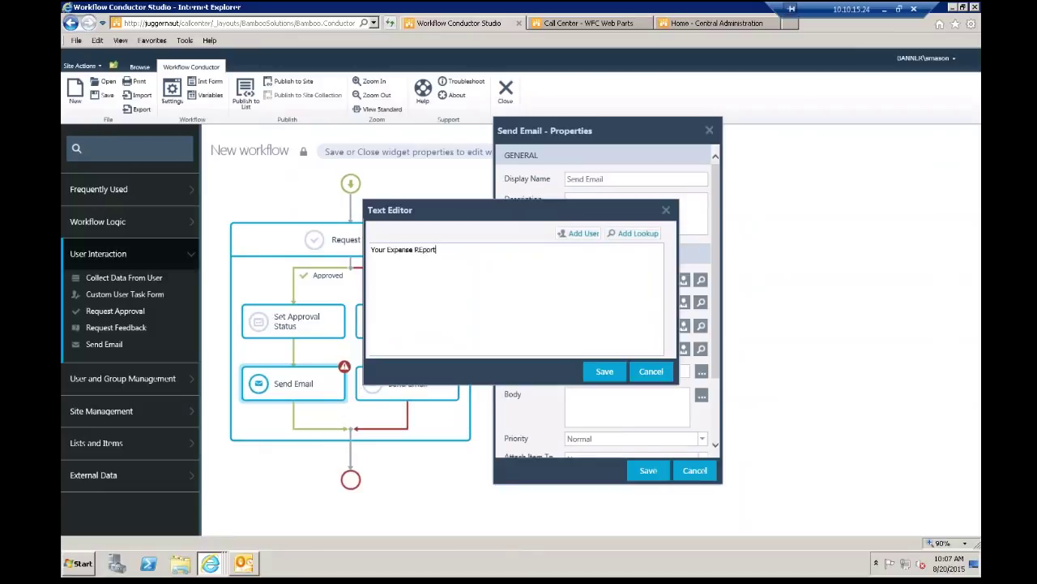
{"action": "key", "text": "BackSpace"}
{"action": "key", "text": "BackSpace"}
{"action": "key", "text": "BackSpace"}
{"action": "key", "text": "BackSpace"}
{"action": "key", "text": "BackSpace"}
{"action": "key", "text": "BackSpace"}
{"action": "key", "text": "BackSpace"}
{"action": "type", "text": "Rport was approved"}
{"action": "left_click", "coordinate": [415, 252]}
{"action": "type", "text": "r"}
{"action": "left_click", "coordinate": [607, 371]}
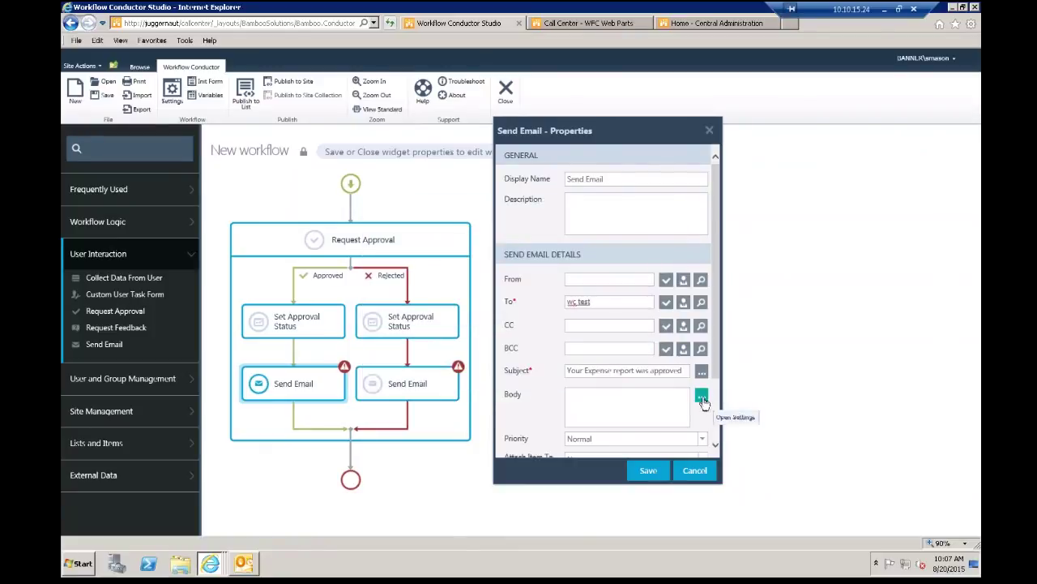
Step: Write the thank-you body 'Thank you for your hard work and Have a nice day' followed by 'Comments:'
{"action": "left_click", "coordinate": [702, 395]}
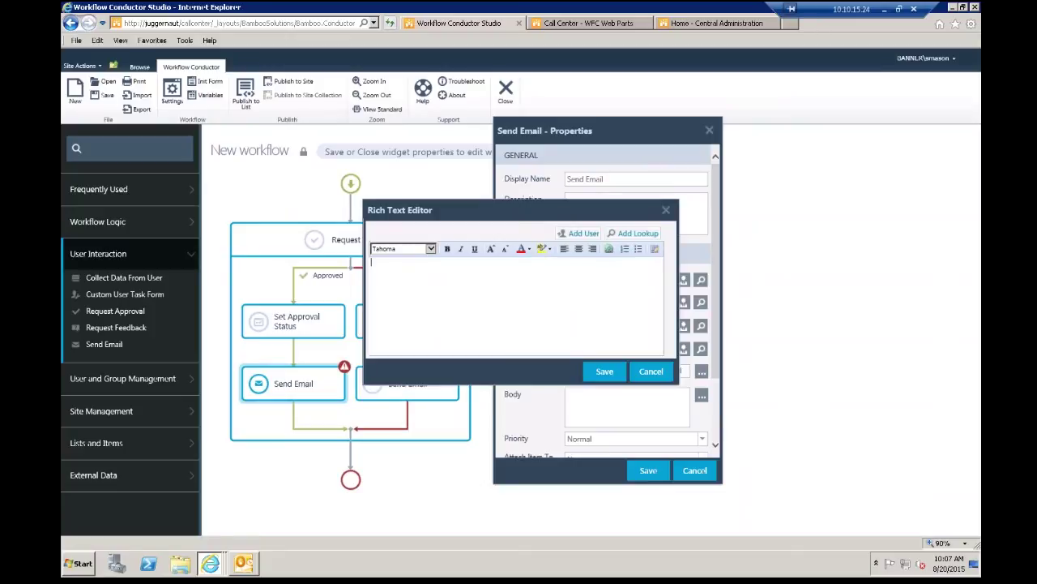
{"action": "type", "text": "hank you for your hard work"}
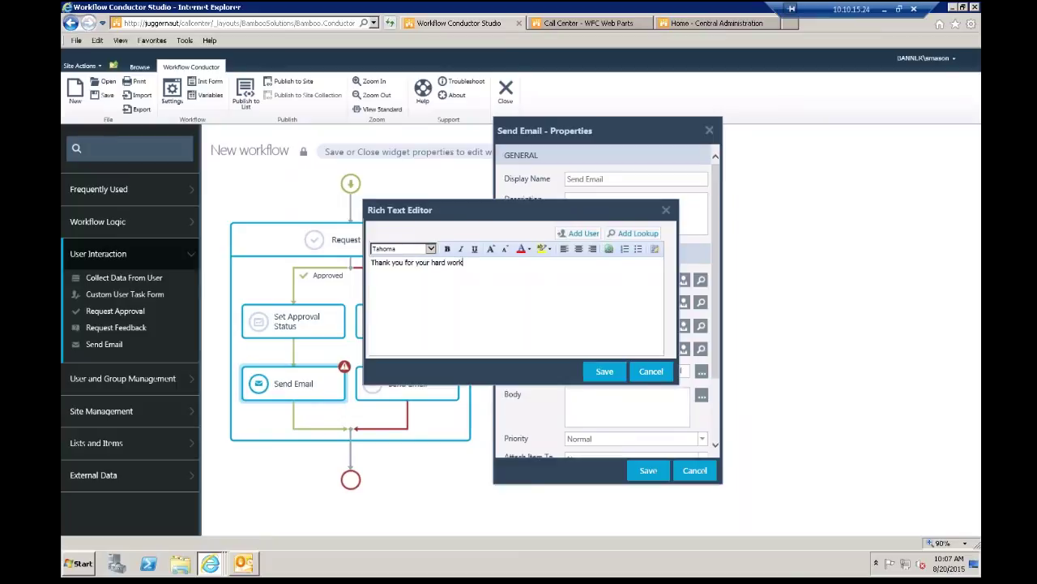
{"action": "type", "text": " and Have"}
{"action": "type", "text": " a nice day"}
{"action": "type", "text": "f"}
{"action": "key", "text": "BackSpace"}
{"action": "type", "text": "Comments:"}
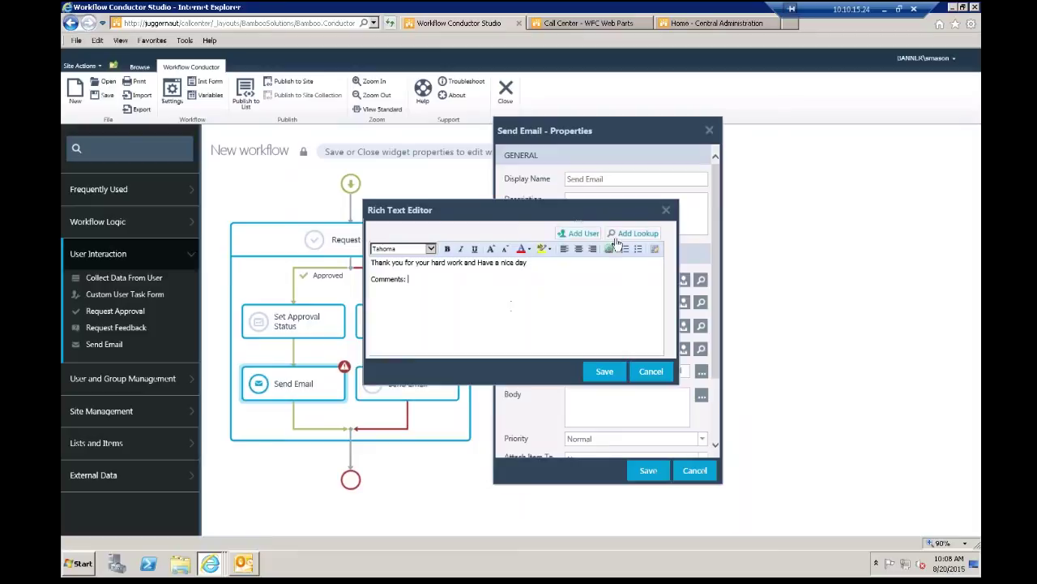
Step: Insert the var1 workflow variable after 'Comments:' and save the body
{"action": "left_click", "coordinate": [634, 233]}
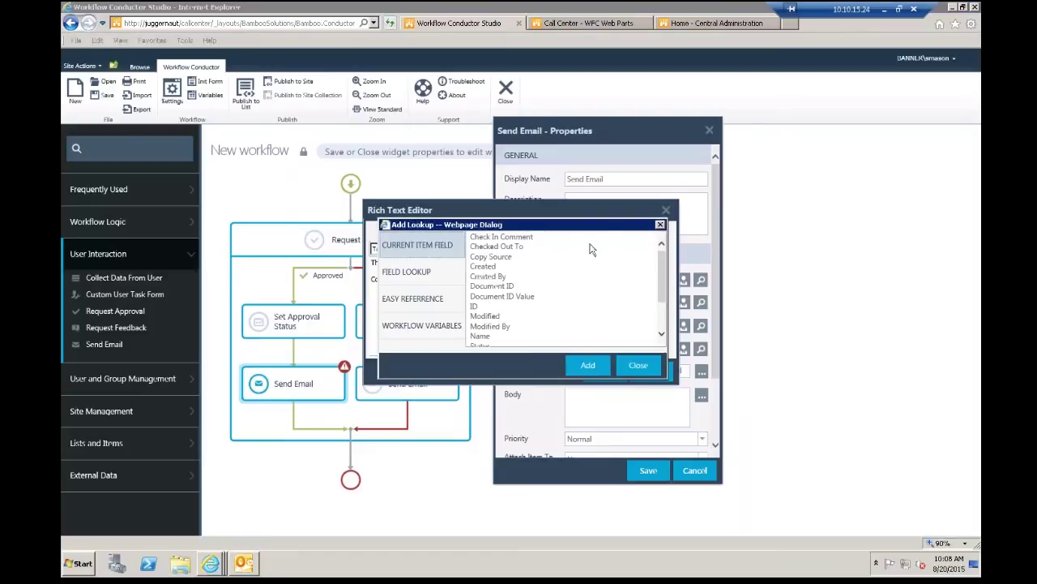
{"action": "left_click", "coordinate": [431, 328]}
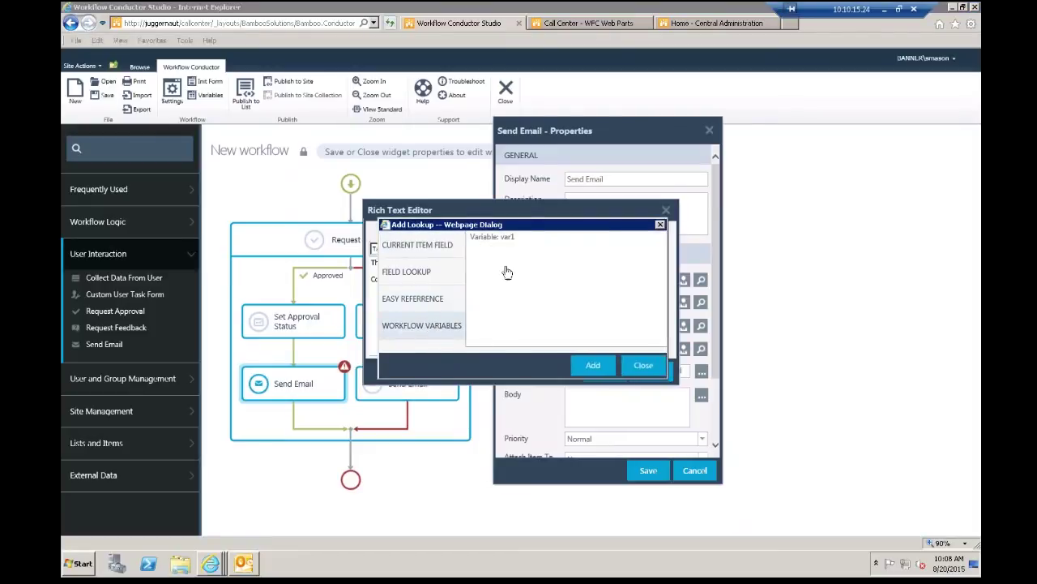
{"action": "left_click", "coordinate": [510, 236]}
{"action": "left_click", "coordinate": [595, 365]}
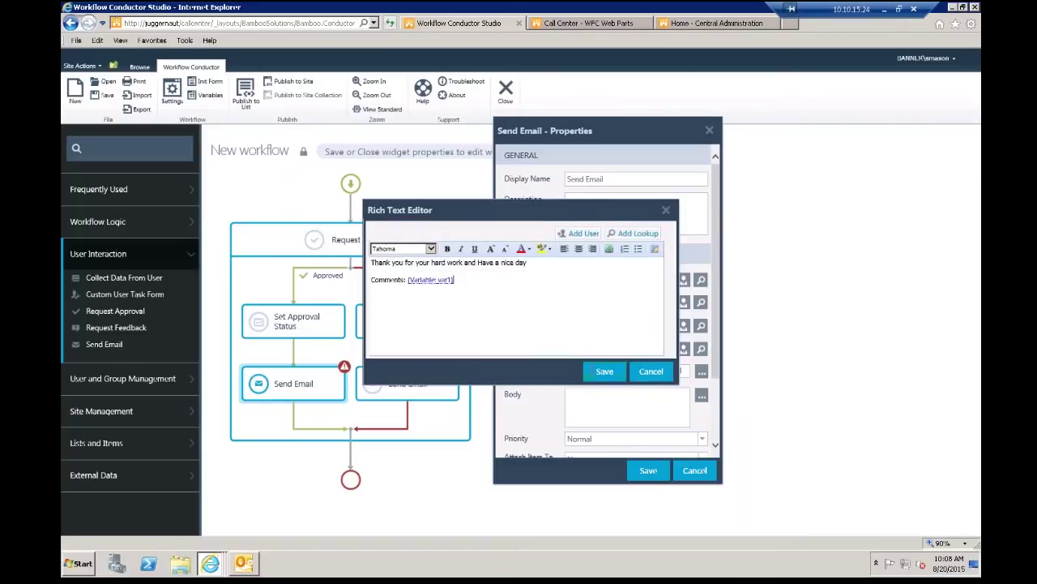
{"action": "left_click", "coordinate": [600, 370]}
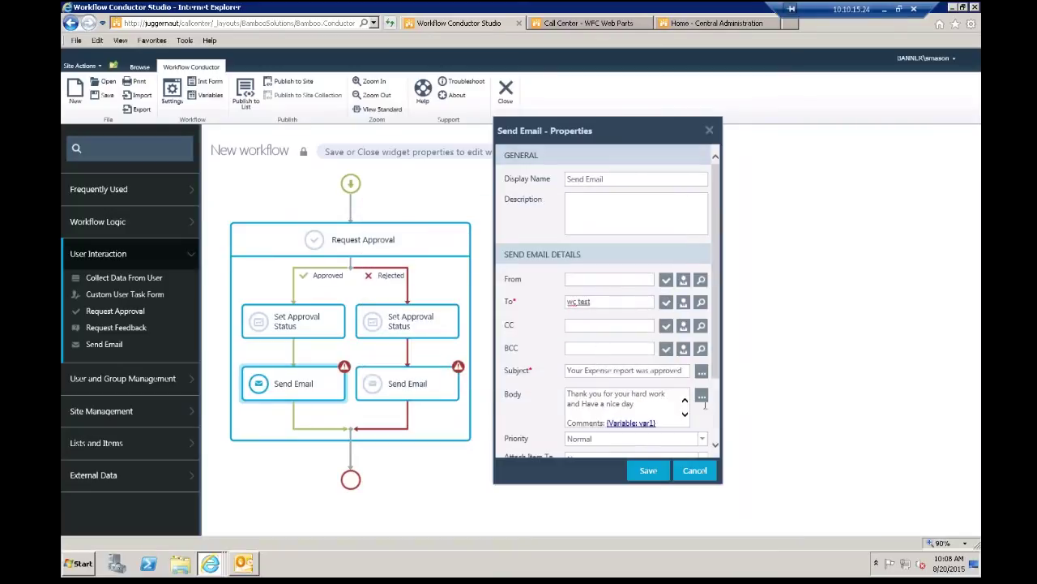
Step: Keep priority Normal, set Attach Item To Emails to Yes, and save the approval email
{"action": "scroll", "coordinate": [717, 422], "scroll_direction": "down", "scroll_amount": 2}
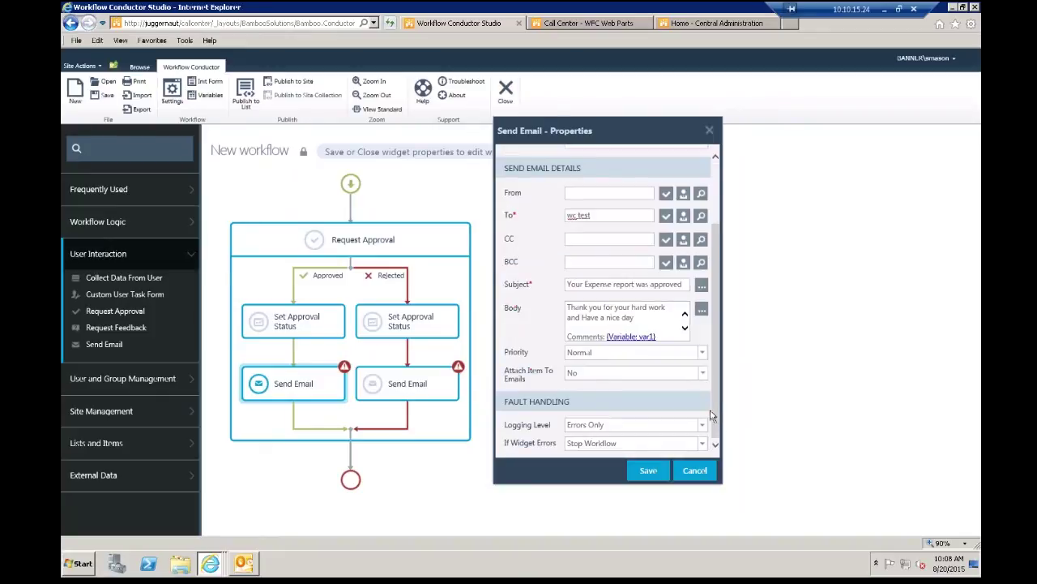
{"action": "left_click", "coordinate": [686, 353]}
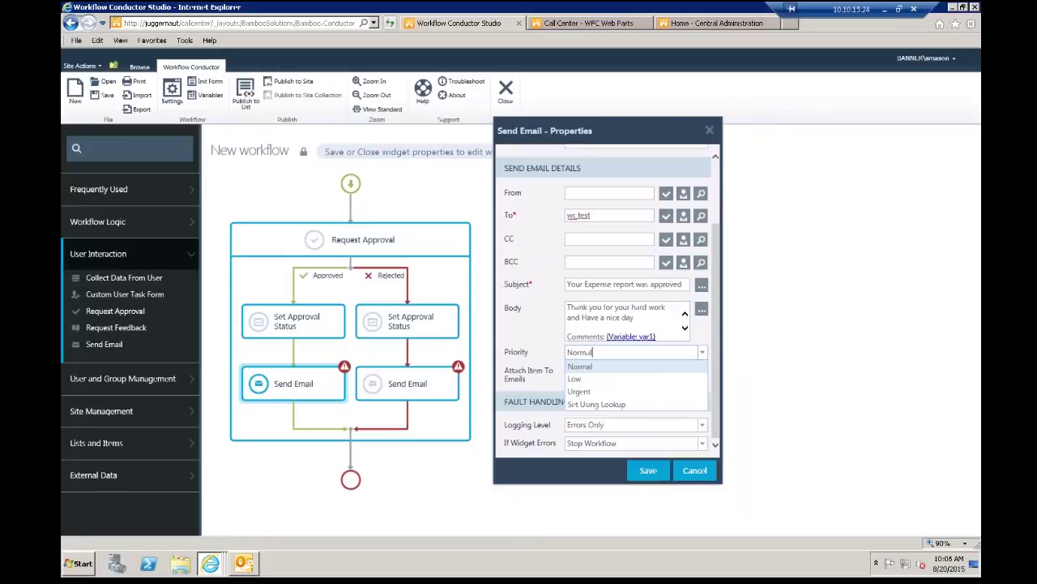
{"action": "left_click", "coordinate": [548, 345]}
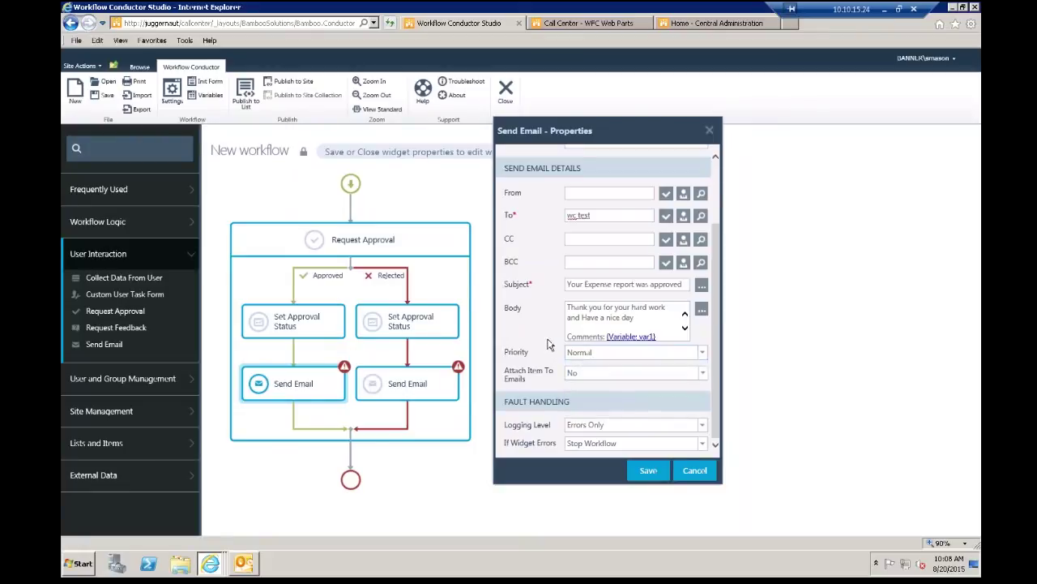
{"action": "left_click", "coordinate": [703, 374]}
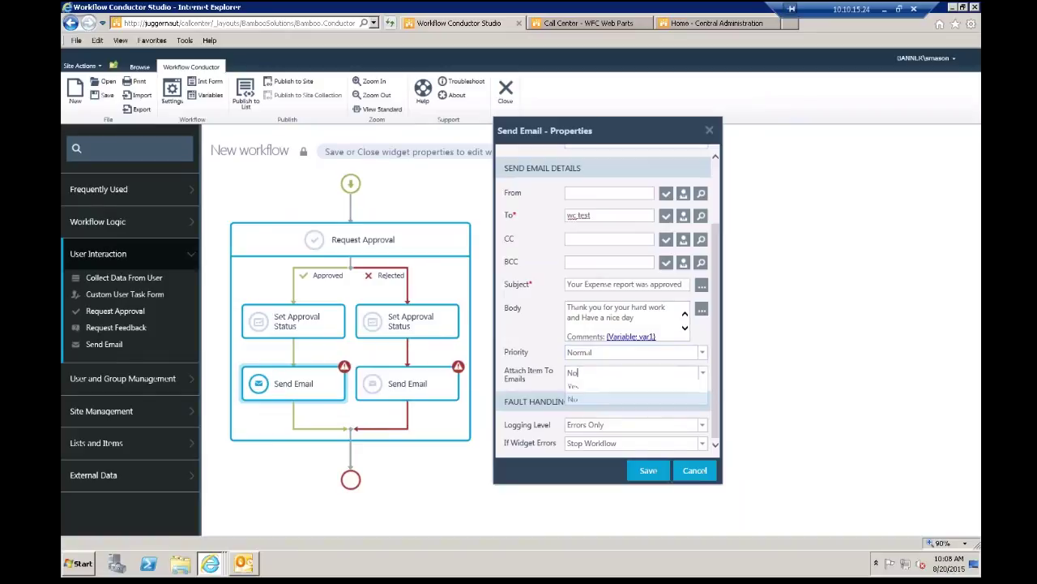
{"action": "left_click", "coordinate": [606, 387]}
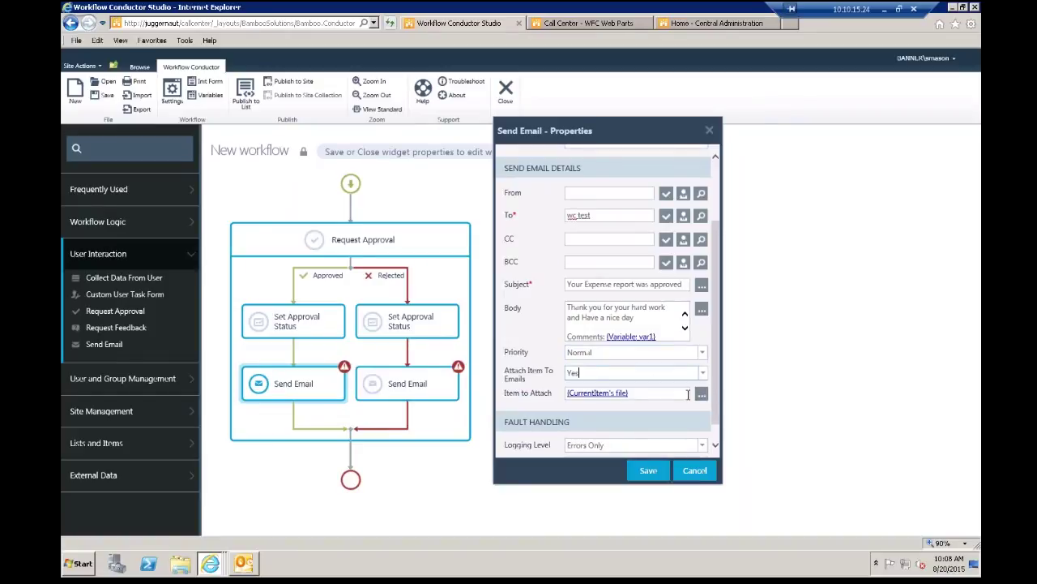
{"action": "scroll", "coordinate": [717, 389], "scroll_direction": "down", "scroll_amount": 1}
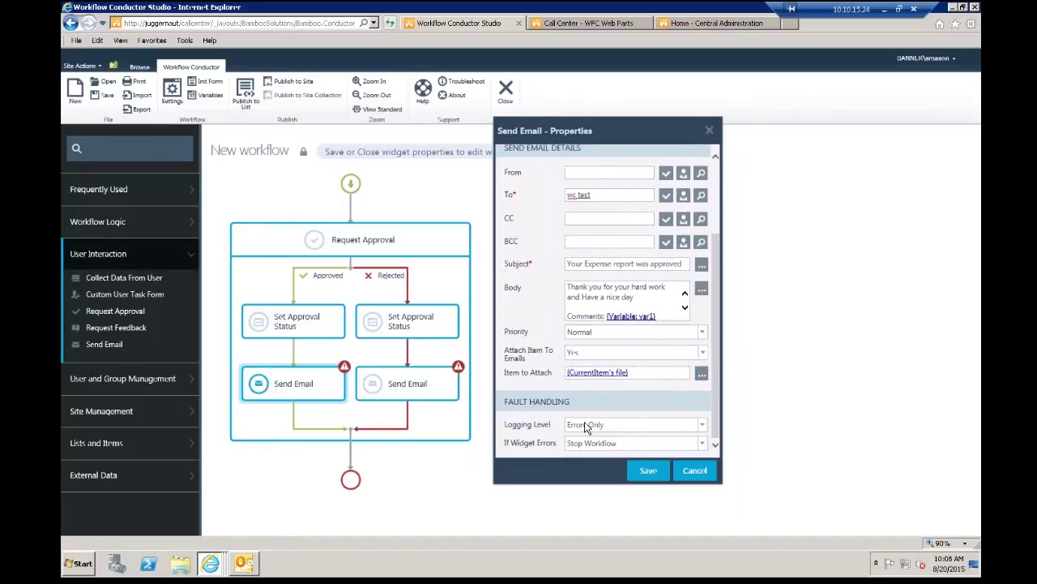
{"action": "left_click", "coordinate": [649, 471]}
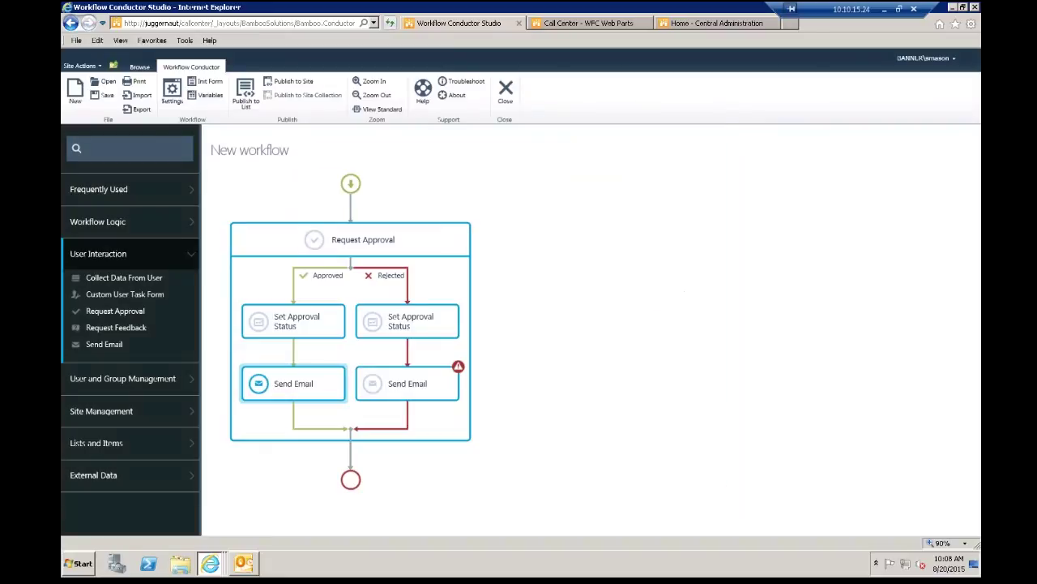
Step: Replace the rejected-branch email with a copy of the approved-branch email
{"action": "left_click", "coordinate": [421, 383]}
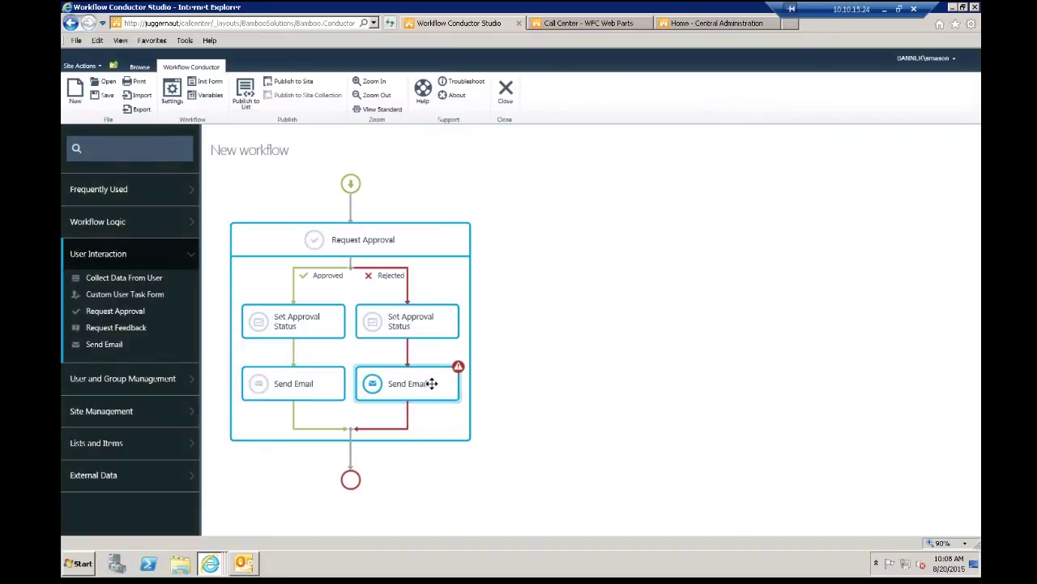
{"action": "right_click", "coordinate": [426, 383]}
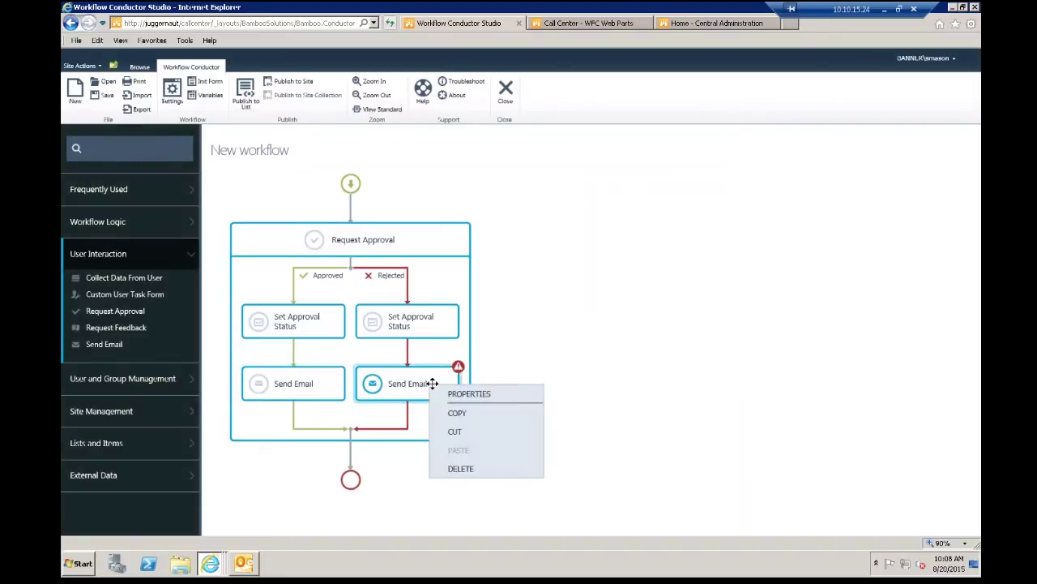
{"action": "left_click", "coordinate": [468, 469]}
{"action": "left_click", "coordinate": [305, 384]}
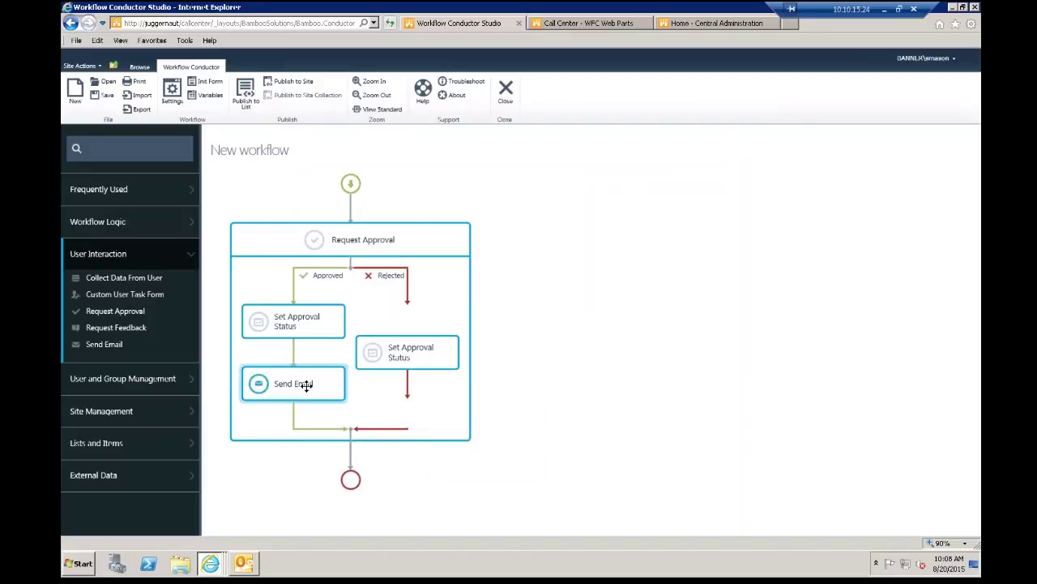
{"action": "right_click", "coordinate": [310, 386]}
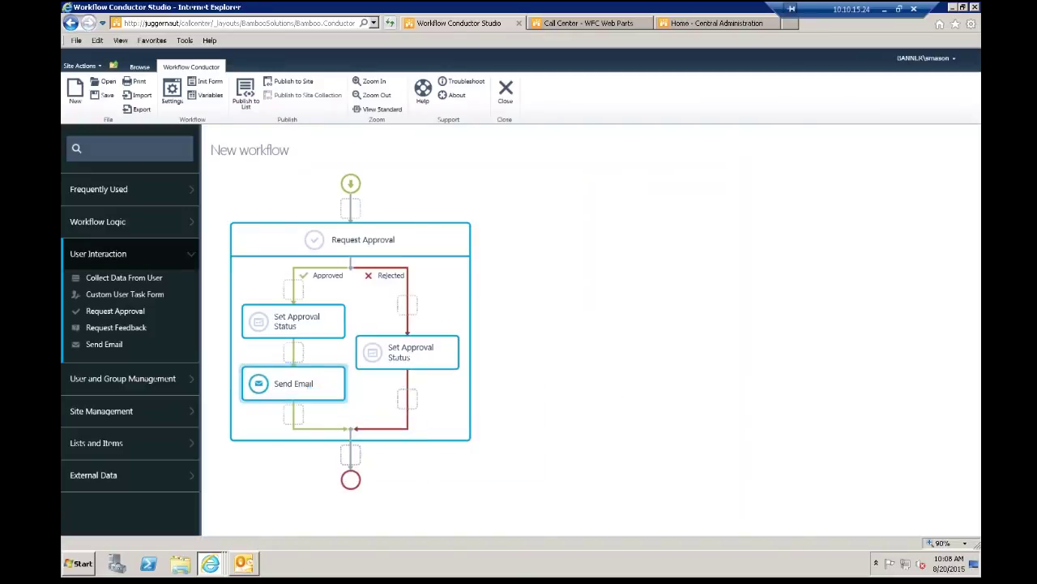
{"action": "left_click", "coordinate": [408, 401]}
{"action": "right_click", "coordinate": [407, 400]}
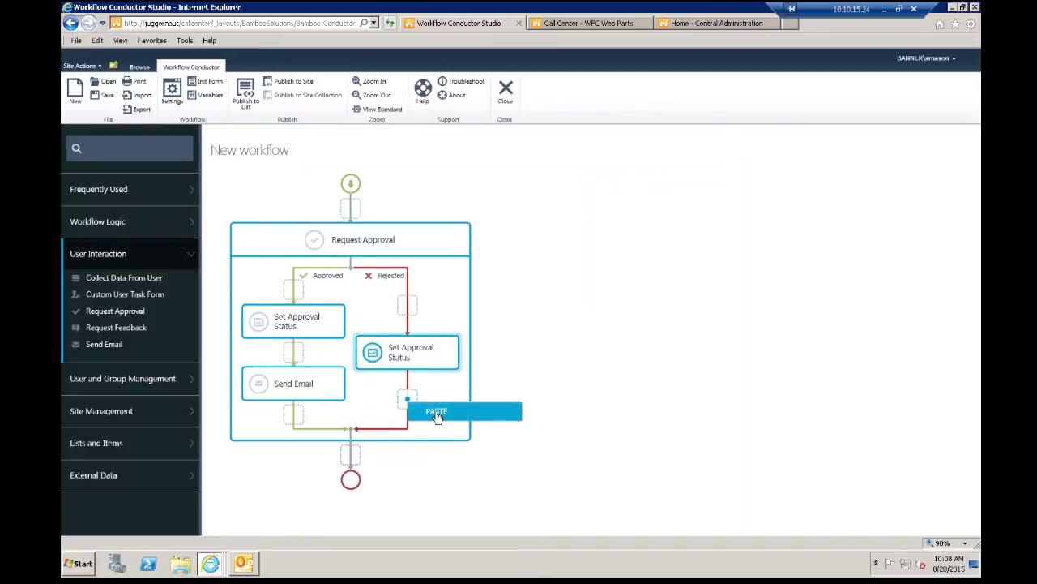
{"action": "left_click", "coordinate": [434, 410]}
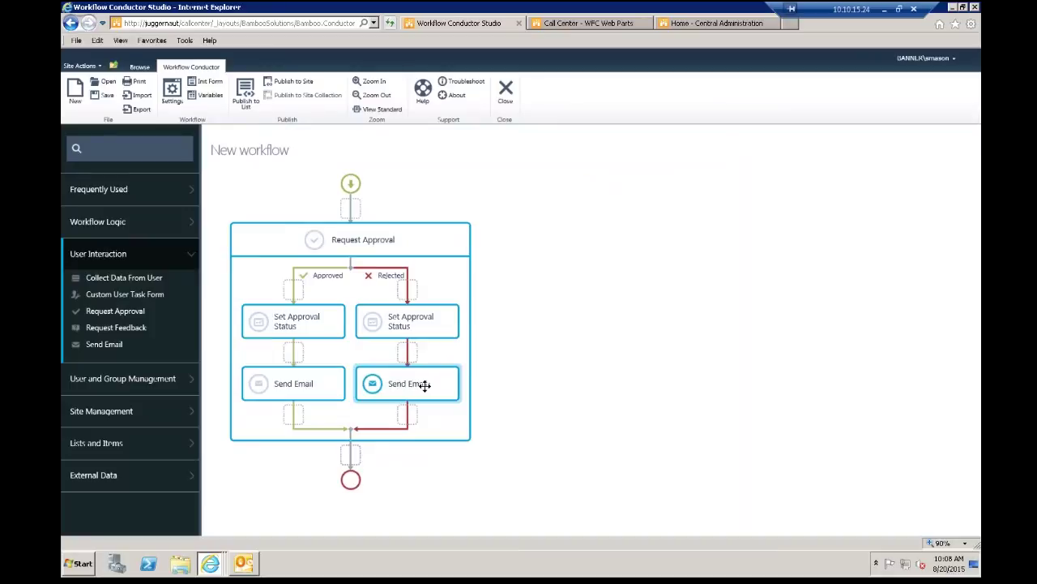
Step: Change the pasted email's subject to 'Your Expense report was rejected' and save it
{"action": "double_click", "coordinate": [425, 386]}
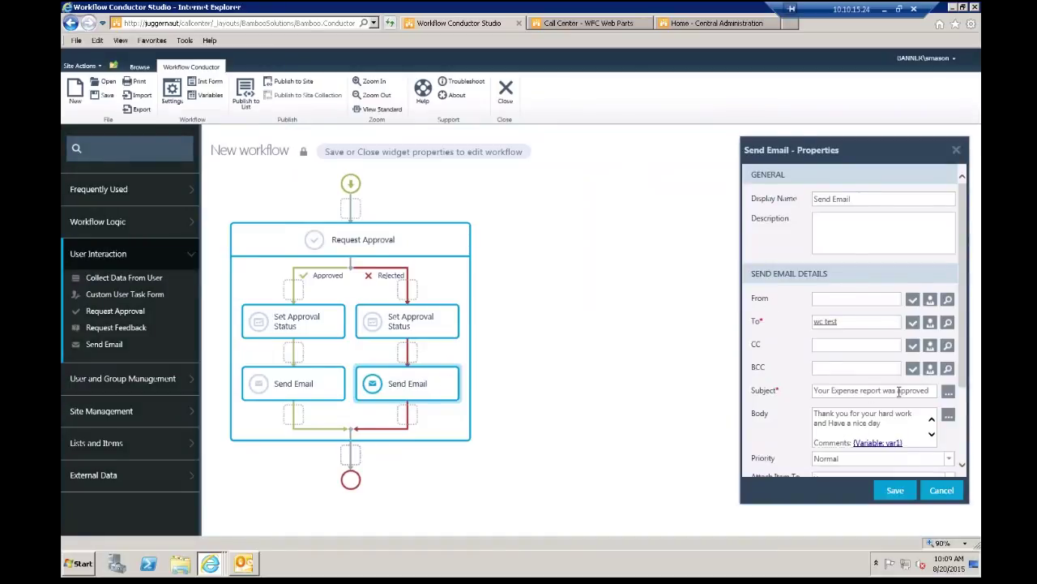
{"action": "left_click_drag", "start_coordinate": [928, 391], "coordinate": [896, 391]}
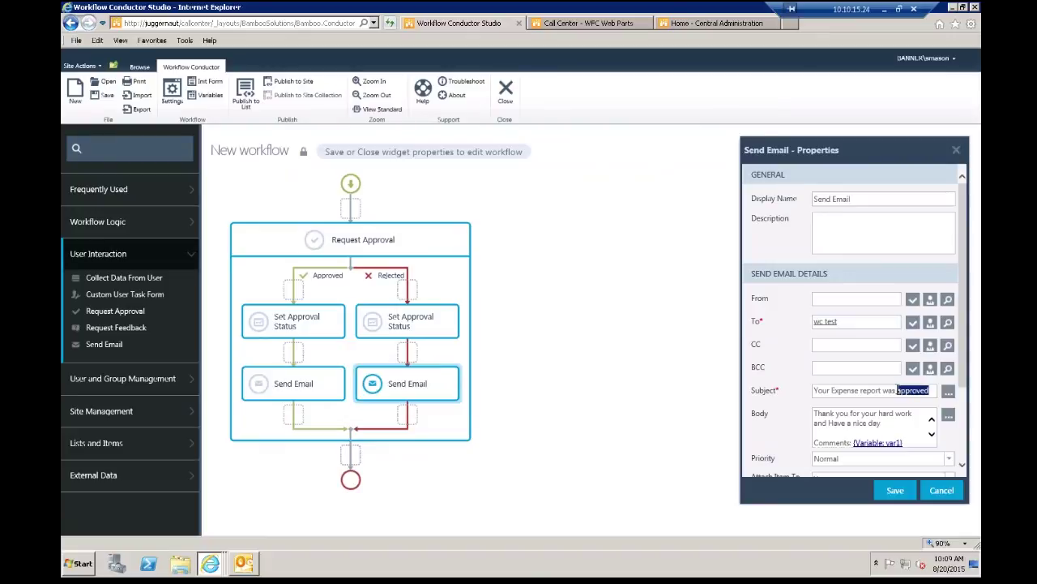
{"action": "type", "text": "rejected"}
{"action": "left_click", "coordinate": [895, 490]}
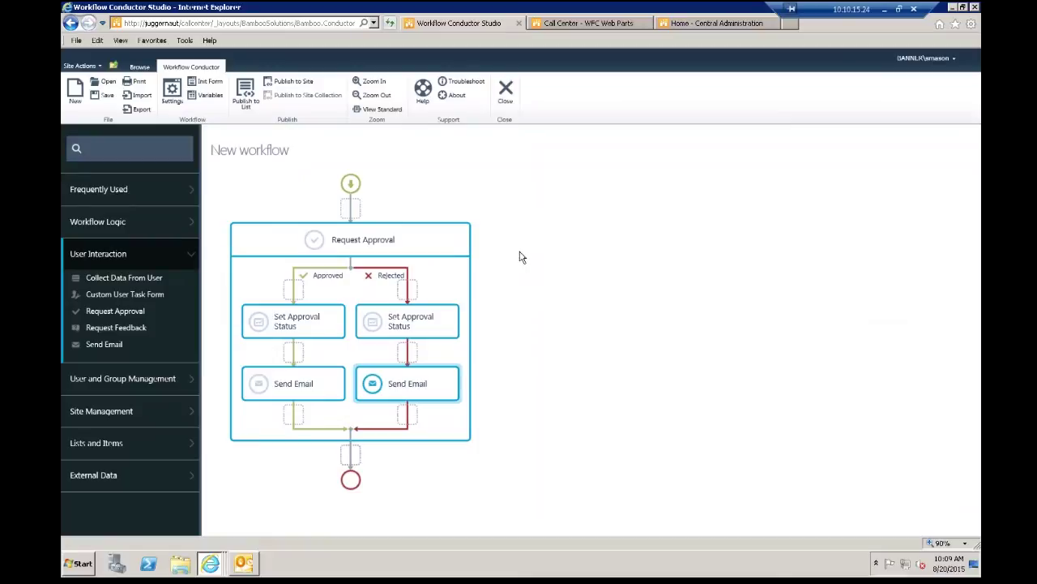
Step: Name the workflow 'webinar workflow' and set it to start when an item is created
{"action": "left_click", "coordinate": [172, 91]}
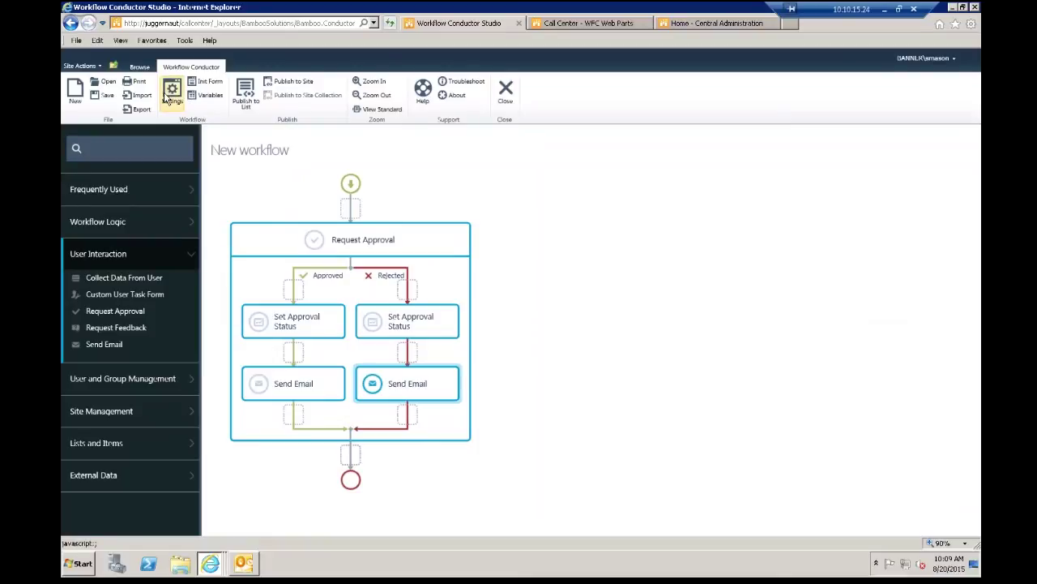
{"action": "left_click_drag", "start_coordinate": [512, 192], "coordinate": [646, 204]}
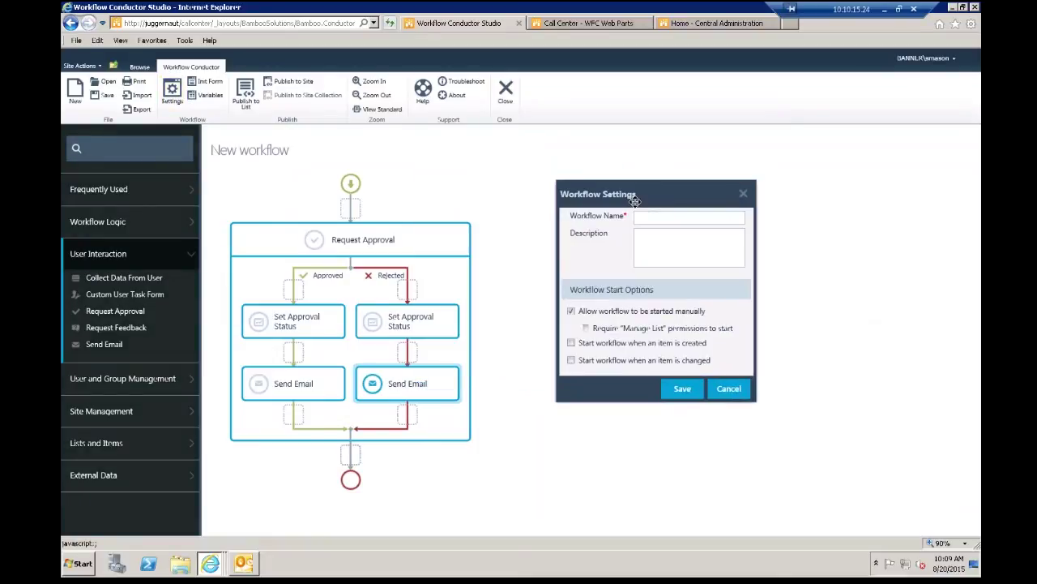
{"action": "left_click", "coordinate": [661, 219]}
{"action": "type", "text": "webinar work"}
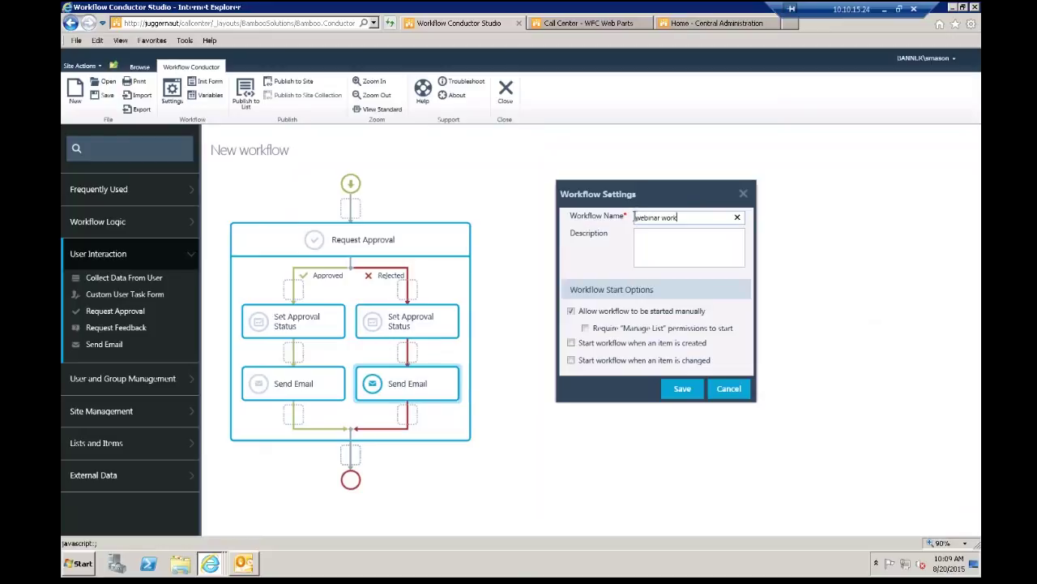
{"action": "type", "text": "flow"}
{"action": "left_click", "coordinate": [598, 345]}
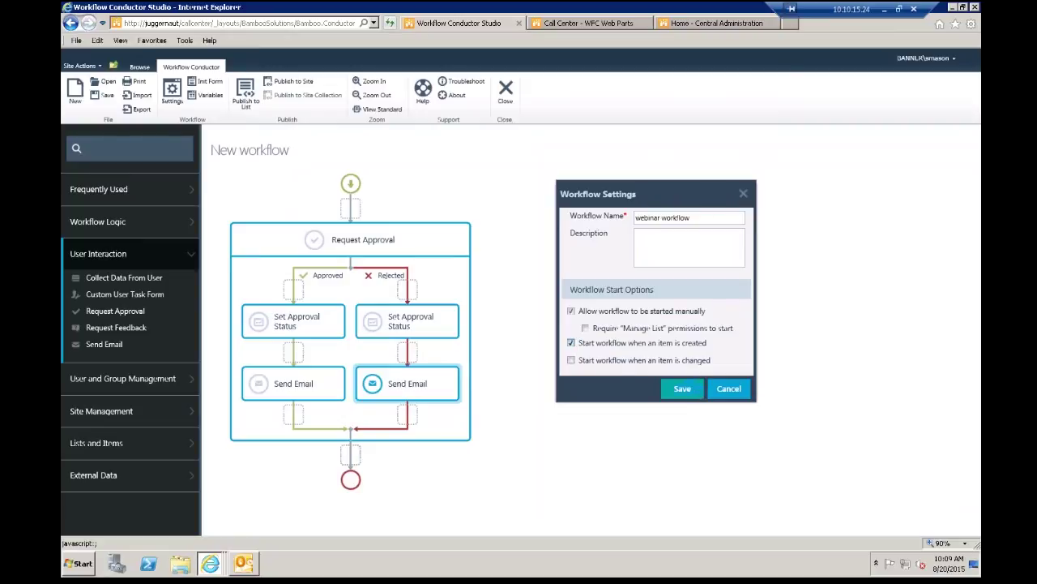
{"action": "left_click", "coordinate": [744, 193]}
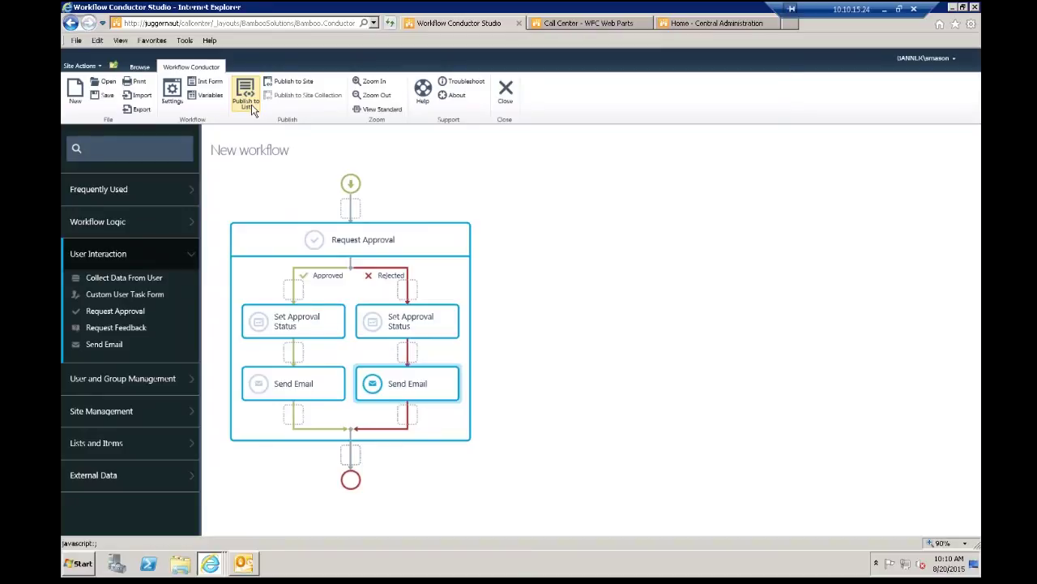
Step: Leave the workflow designer for the site and start adding a document to HR Docs
{"action": "left_click", "coordinate": [139, 67]}
{"action": "left_click", "coordinate": [162, 86]}
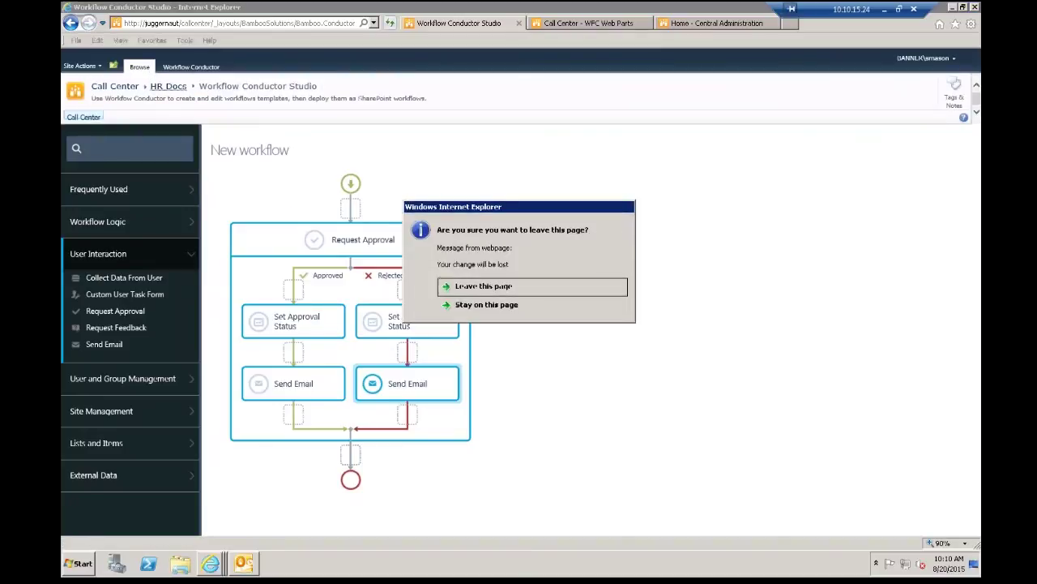
{"action": "left_click", "coordinate": [464, 288]}
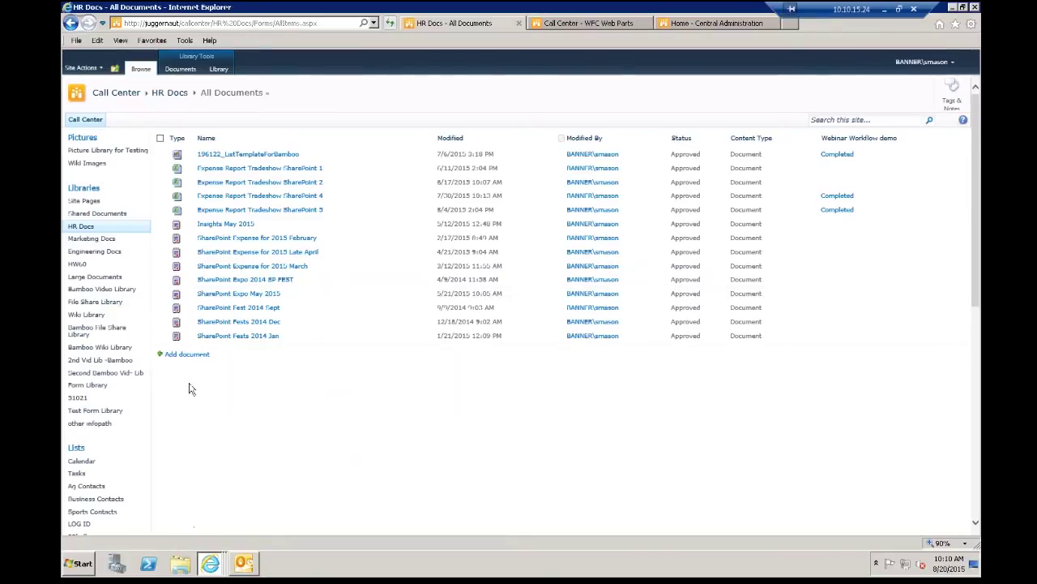
{"action": "left_click", "coordinate": [195, 354]}
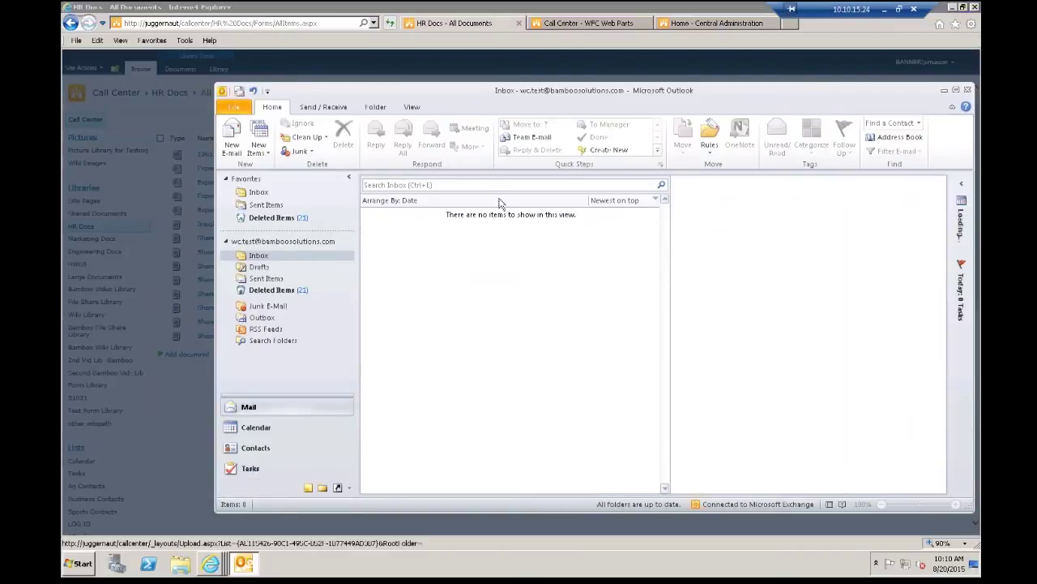
Step: Browse from the upload form to the C:\WCDOCS folder
{"action": "left_click", "coordinate": [457, 13]}
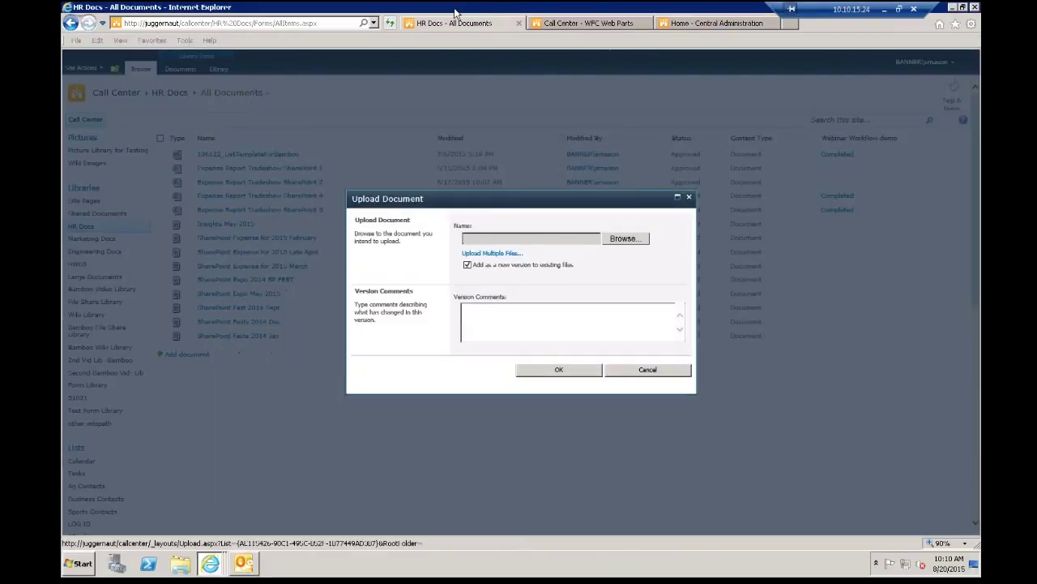
{"action": "left_click", "coordinate": [624, 238]}
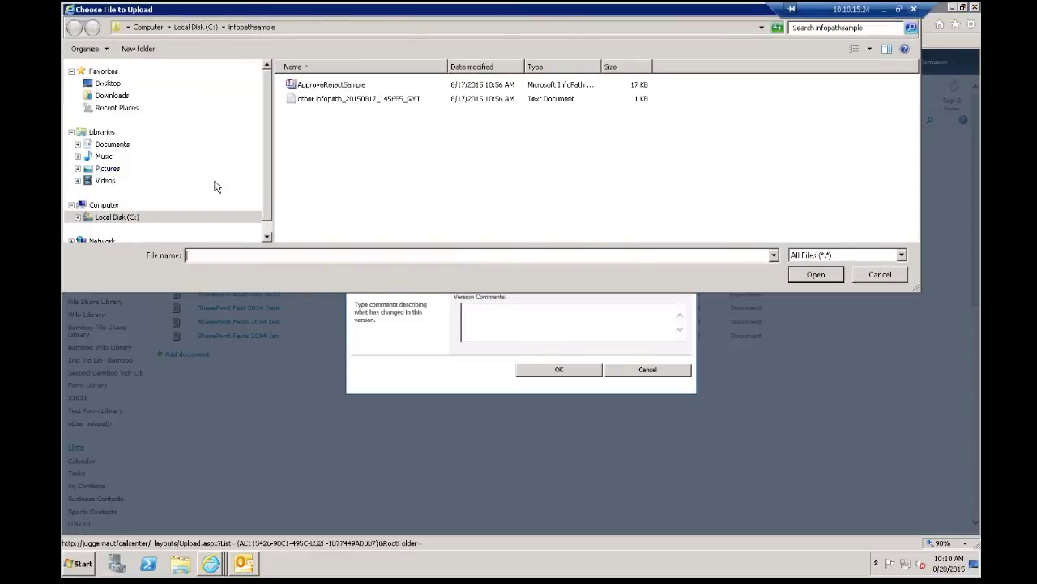
{"action": "left_click", "coordinate": [267, 225]}
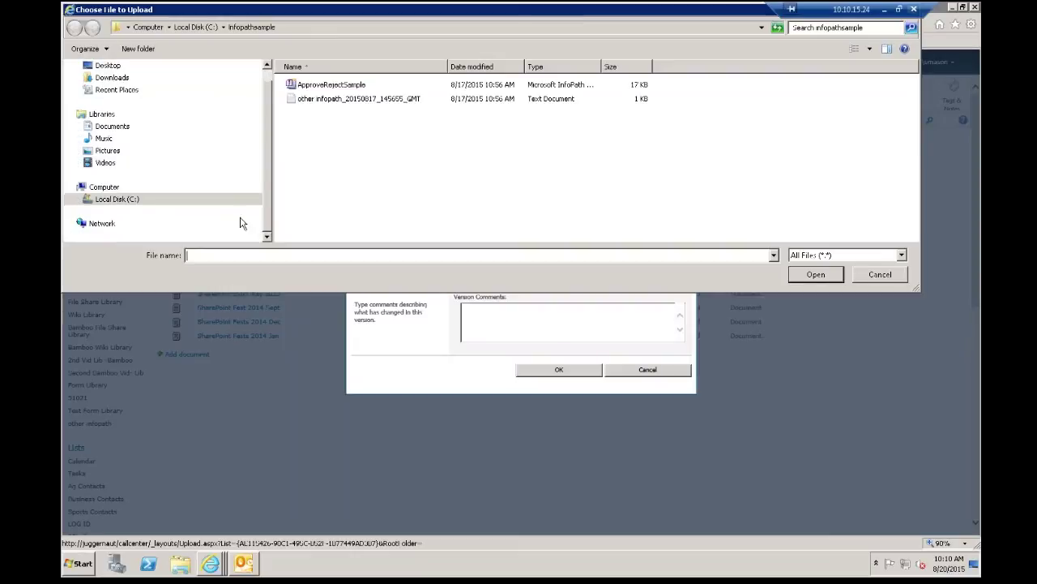
{"action": "left_click", "coordinate": [168, 203]}
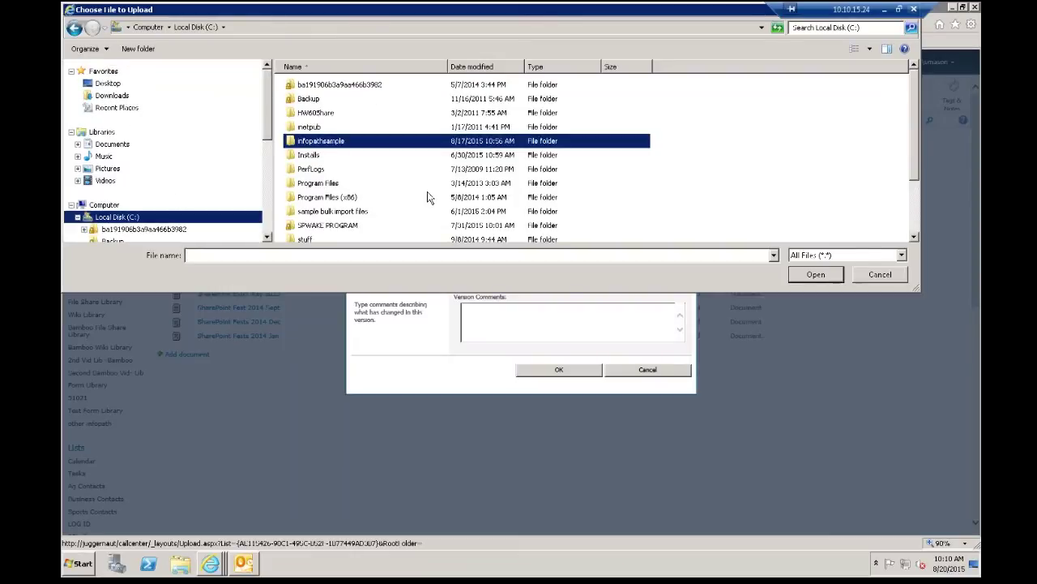
{"action": "scroll", "coordinate": [430, 195], "scroll_direction": "down", "scroll_amount": 2}
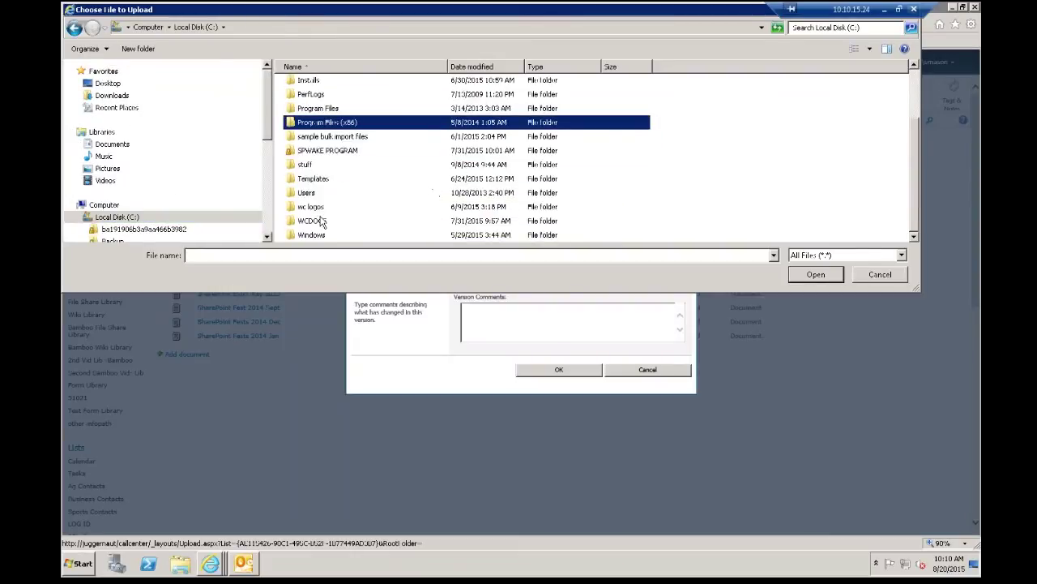
{"action": "double_click", "coordinate": [320, 221]}
Step: Rename Expense Report Tradeshow SharePoint 5 to SharePoint 6 and choose it for upload
{"action": "left_click", "coordinate": [387, 141]}
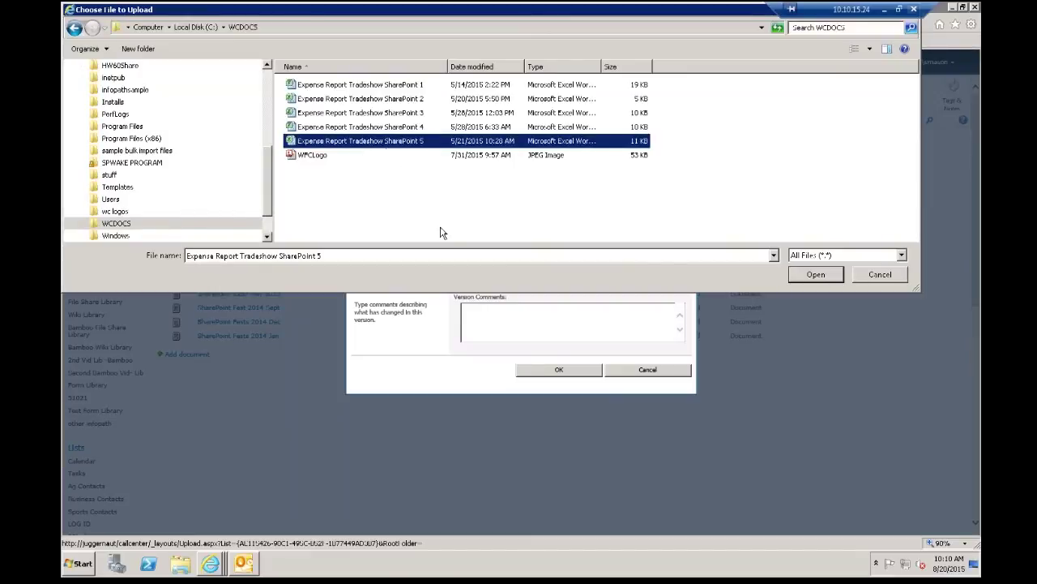
{"action": "left_click", "coordinate": [423, 143]}
{"action": "type", "text": "6"}
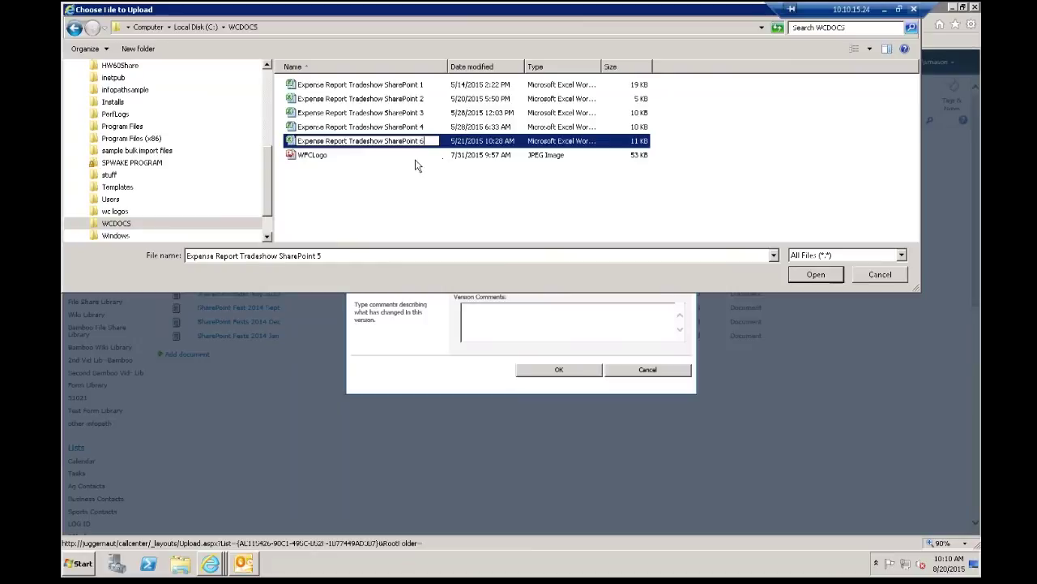
{"action": "left_click", "coordinate": [406, 156]}
{"action": "left_click", "coordinate": [398, 142]}
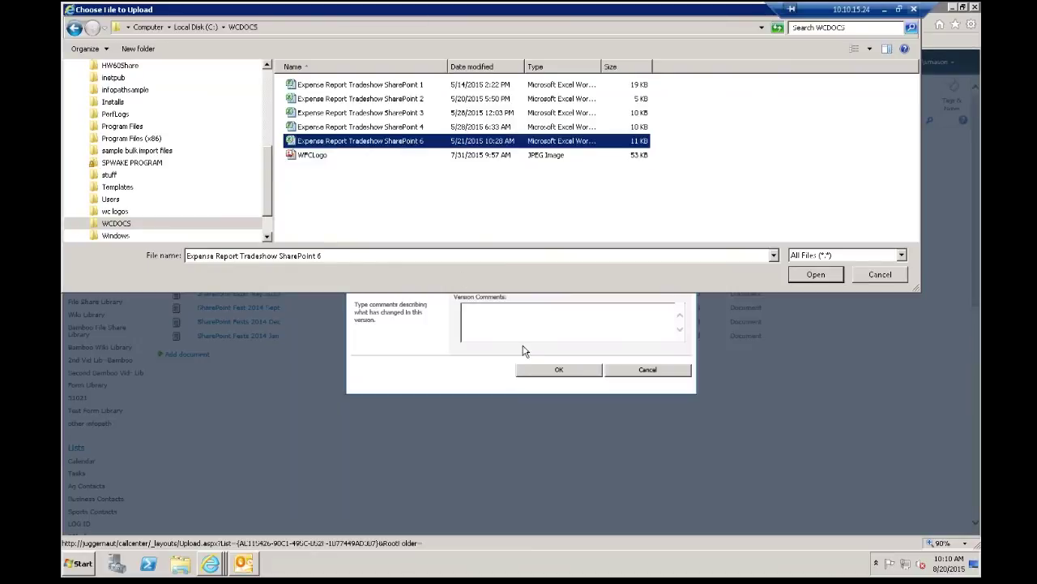
{"action": "left_click", "coordinate": [820, 276]}
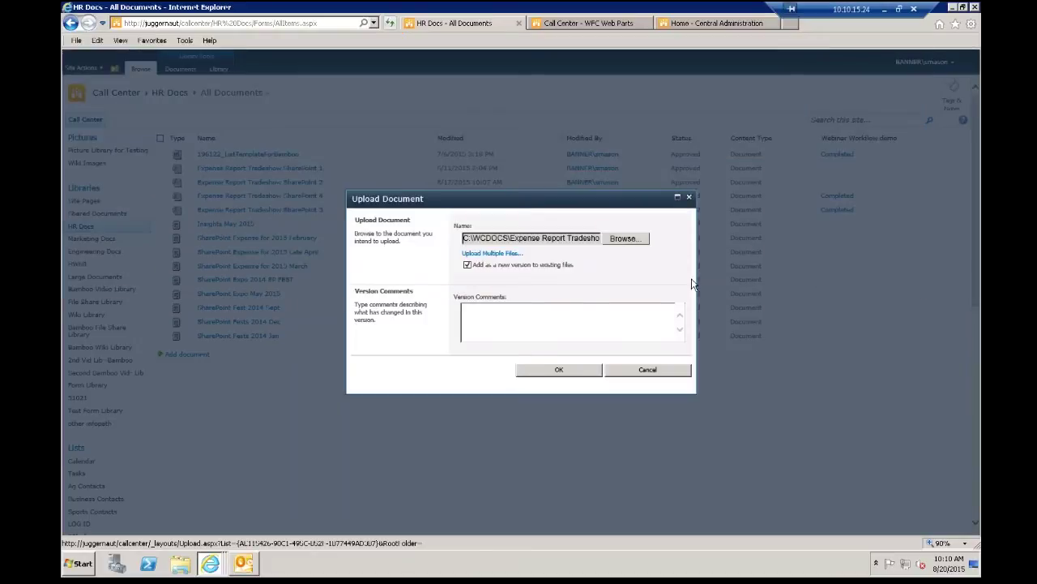
Step: Upload Expense Report Tradeshow SharePoint 6 to HR Docs, save its properties, then switch to Outlook
{"action": "left_click", "coordinate": [572, 369]}
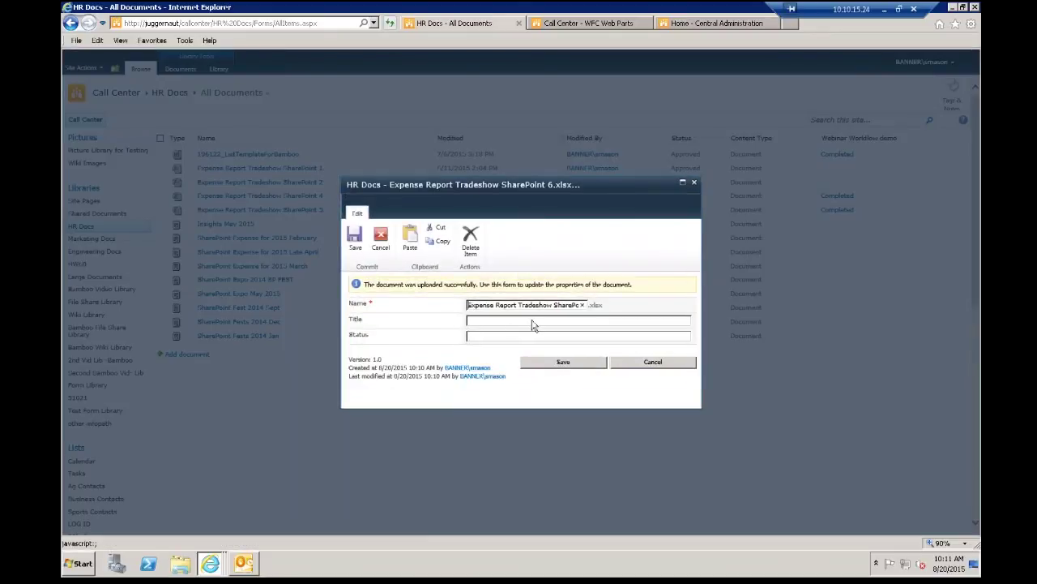
{"action": "left_click", "coordinate": [558, 364]}
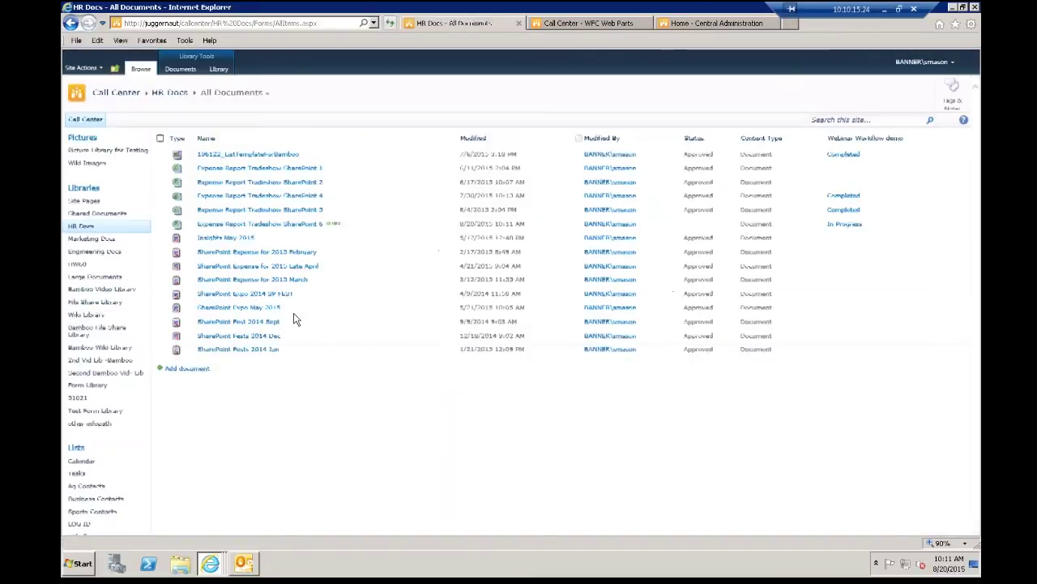
{"action": "left_click", "coordinate": [160, 225]}
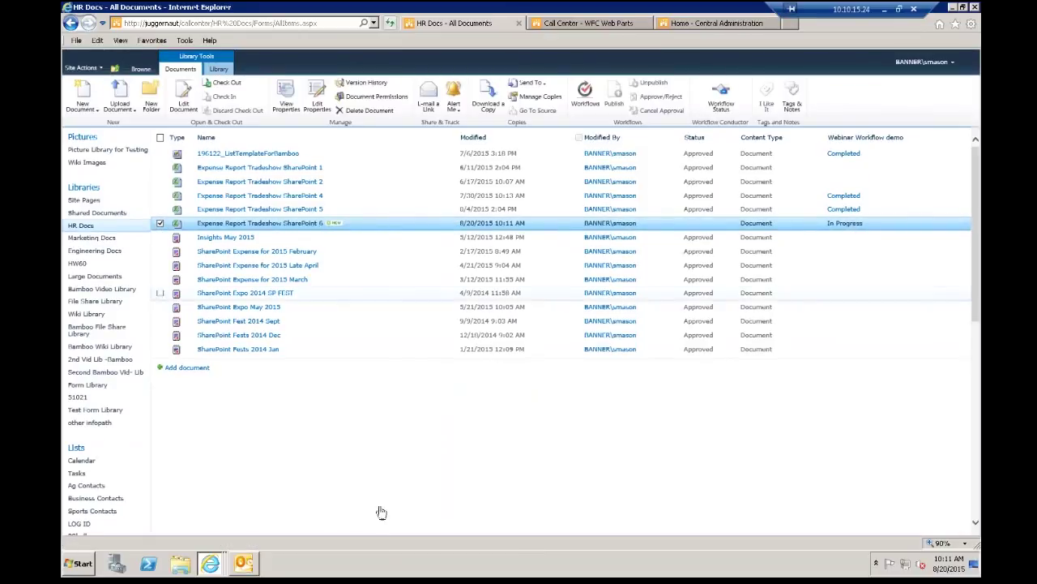
{"action": "left_click", "coordinate": [242, 564]}
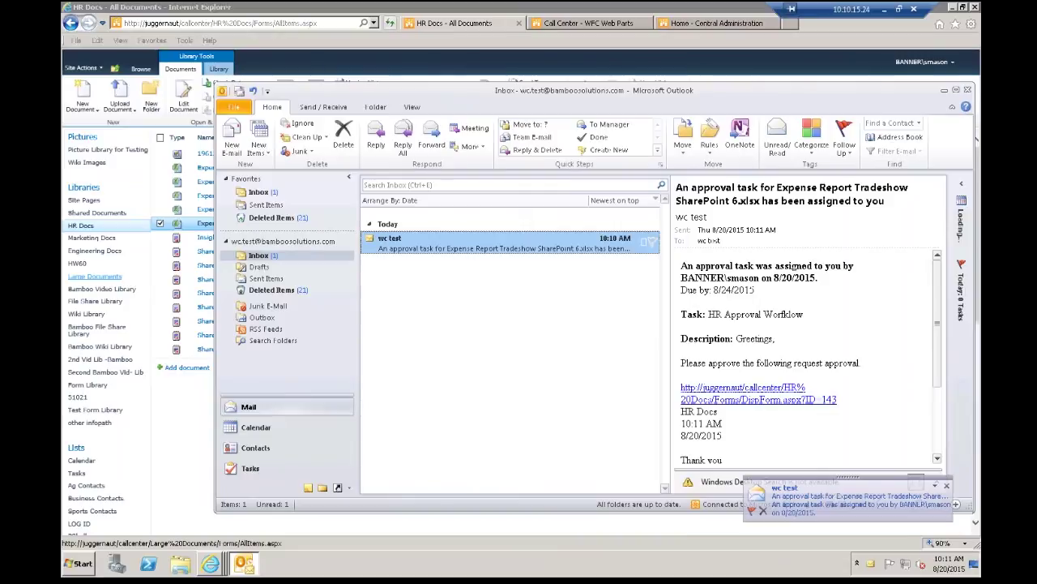
Step: Maximize the Outlook window to read the HR Approval Workflow task email
{"action": "double_click", "coordinate": [681, 91]}
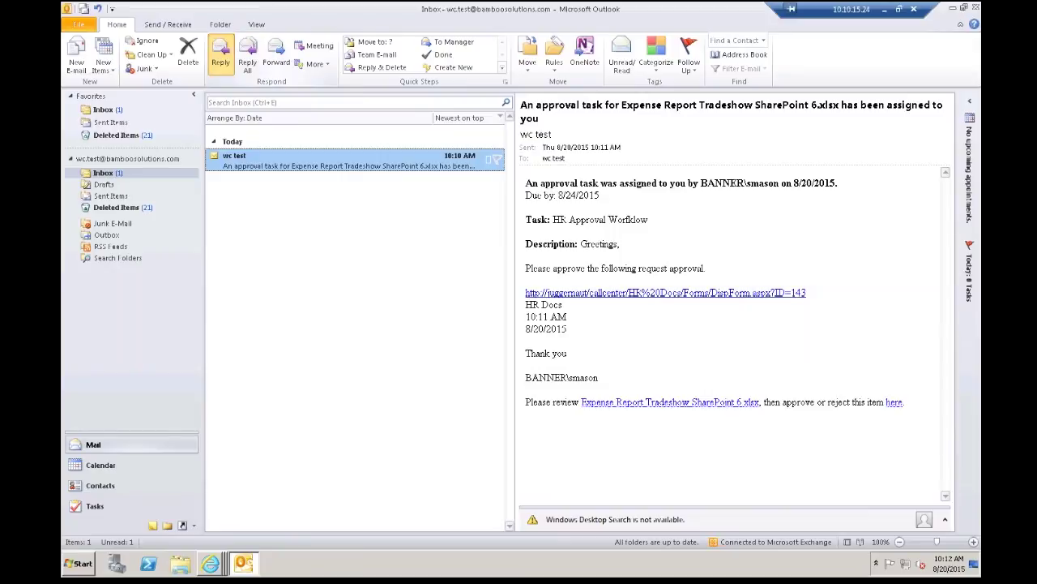
Step: Discard a drafted 'rejected' reply without saving, then open the approval task form from the email's 'here' link
{"action": "left_click", "coordinate": [220, 57]}
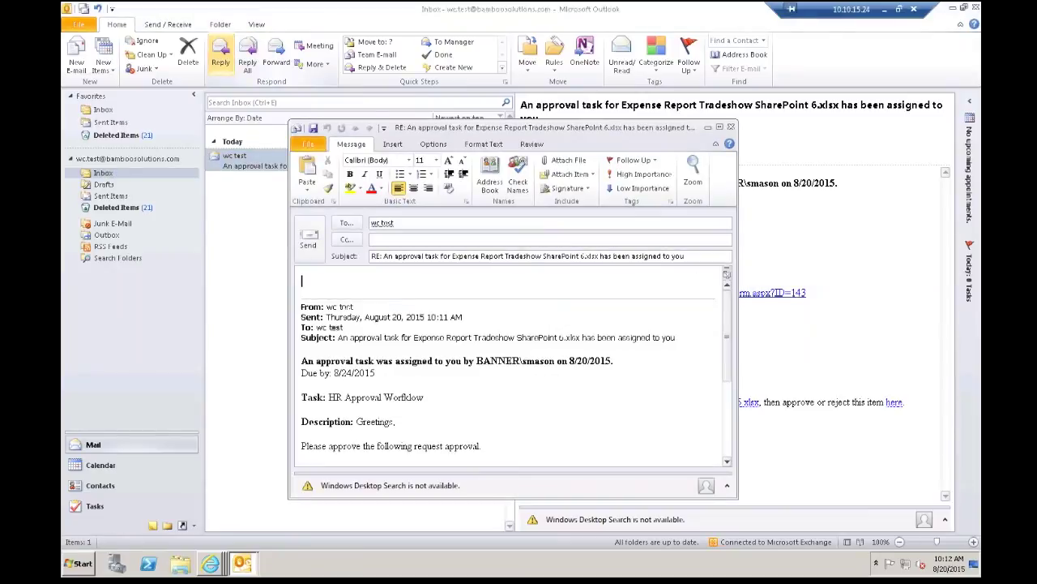
{"action": "type", "text": "approved"}
{"action": "left_click_drag", "start_coordinate": [348, 281], "coordinate": [290, 282]}
{"action": "type", "text": "rejected"}
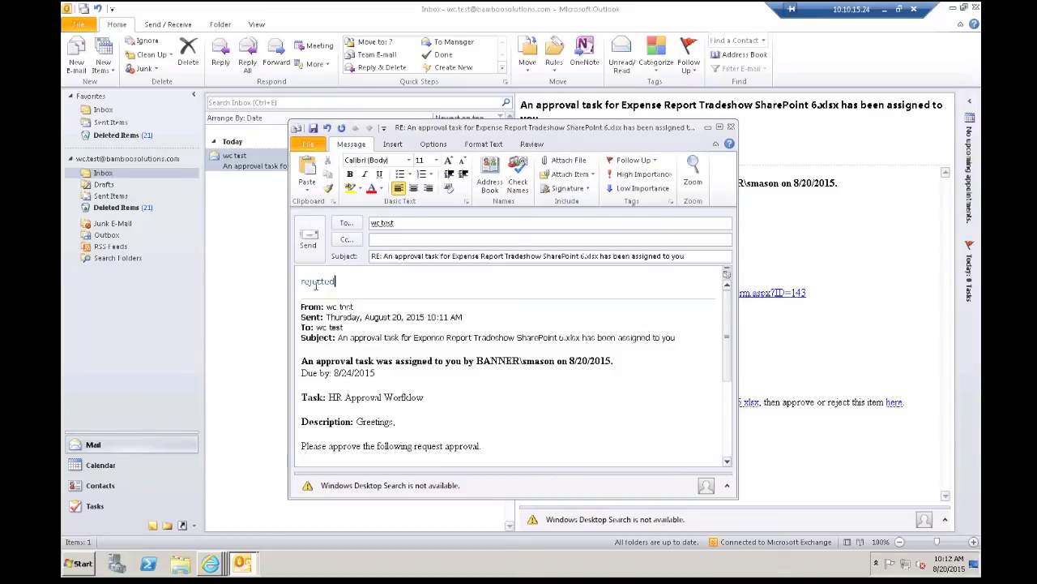
{"action": "left_click", "coordinate": [730, 128]}
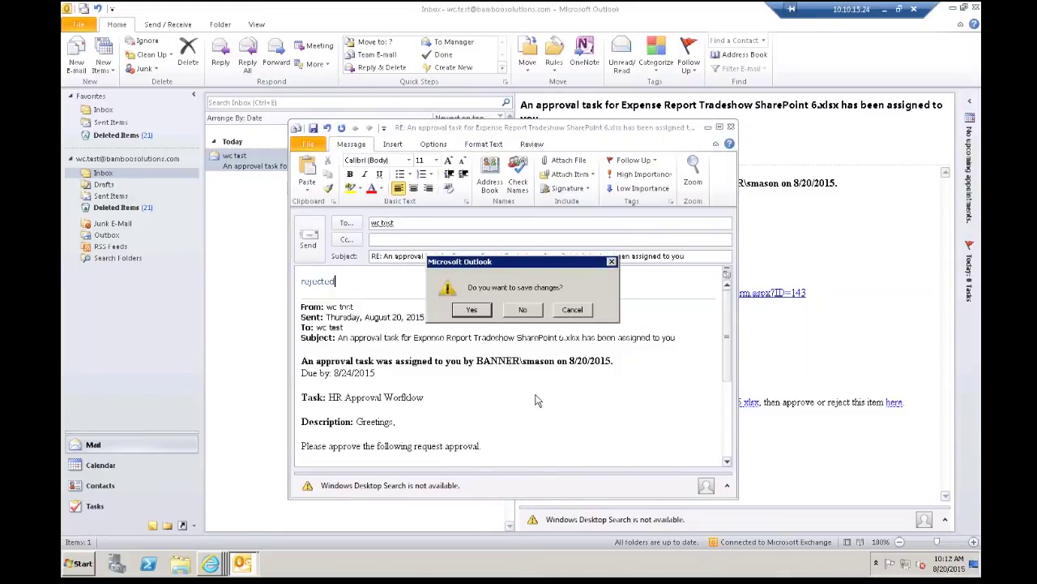
{"action": "left_click", "coordinate": [521, 308]}
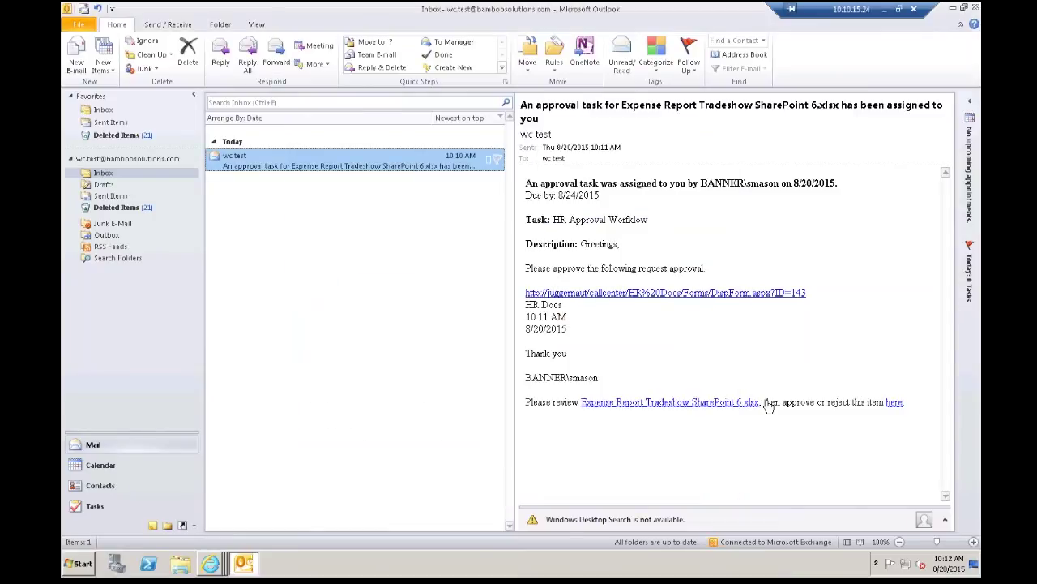
{"action": "left_click", "coordinate": [894, 402]}
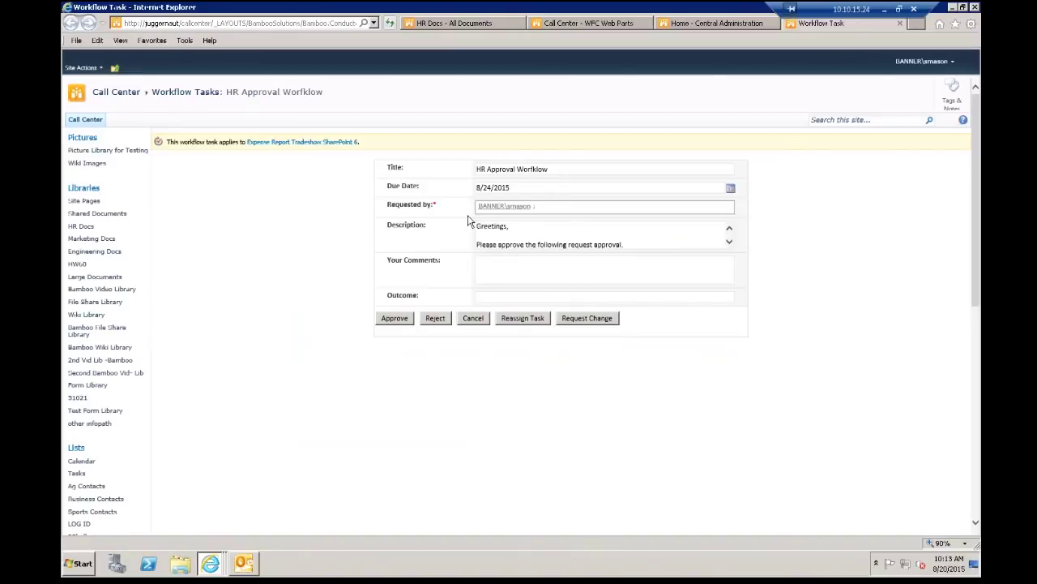
Step: Scroll the task description, start a comment, and approve the Expense Report Tradeshow SharePoint 6 task
{"action": "left_click", "coordinate": [728, 243]}
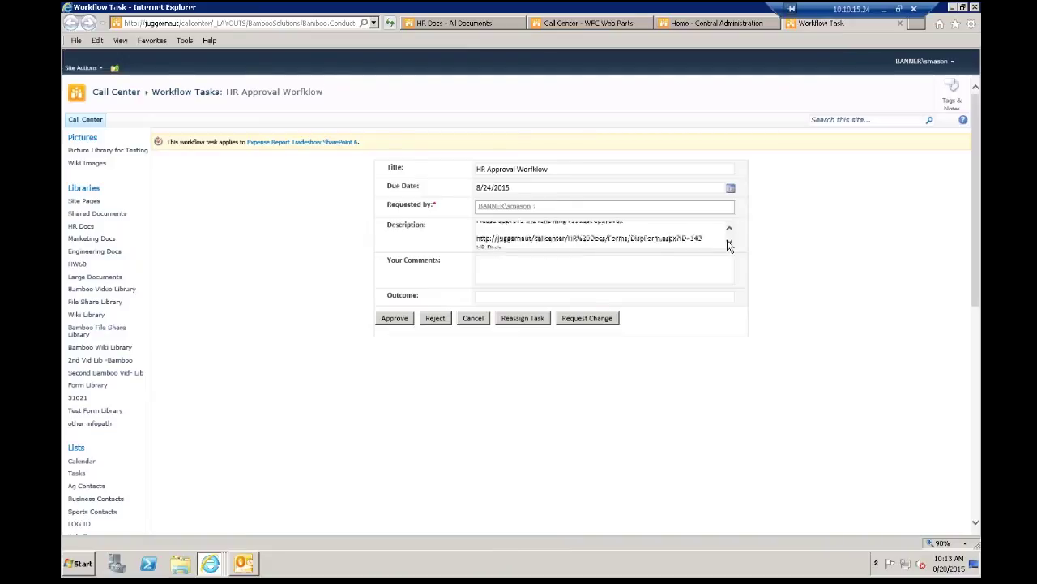
{"action": "left_click", "coordinate": [729, 243]}
{"action": "left_click", "coordinate": [729, 242]}
{"action": "left_click", "coordinate": [549, 271]}
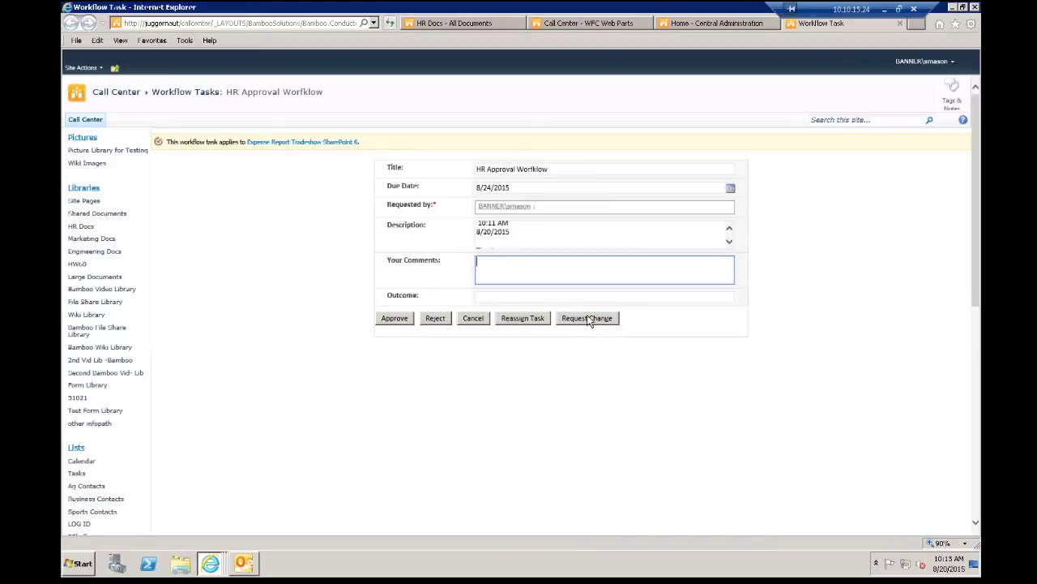
{"action": "left_click", "coordinate": [394, 321]}
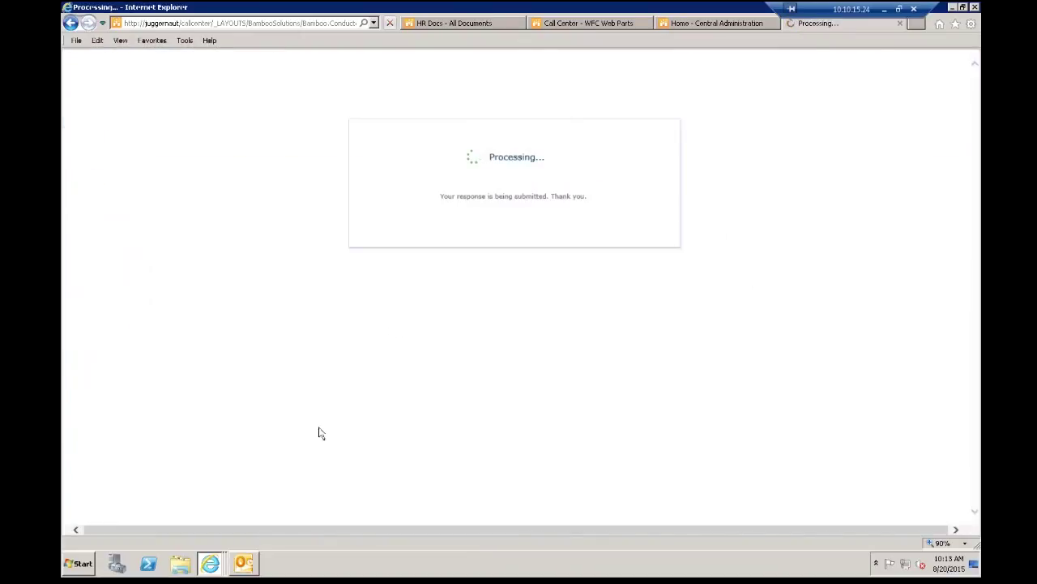
Step: Read the Approved Document Submittal e-mail in Outlook, then minimize Outlook to reveal Workflow Tasks
{"action": "left_click", "coordinate": [243, 563]}
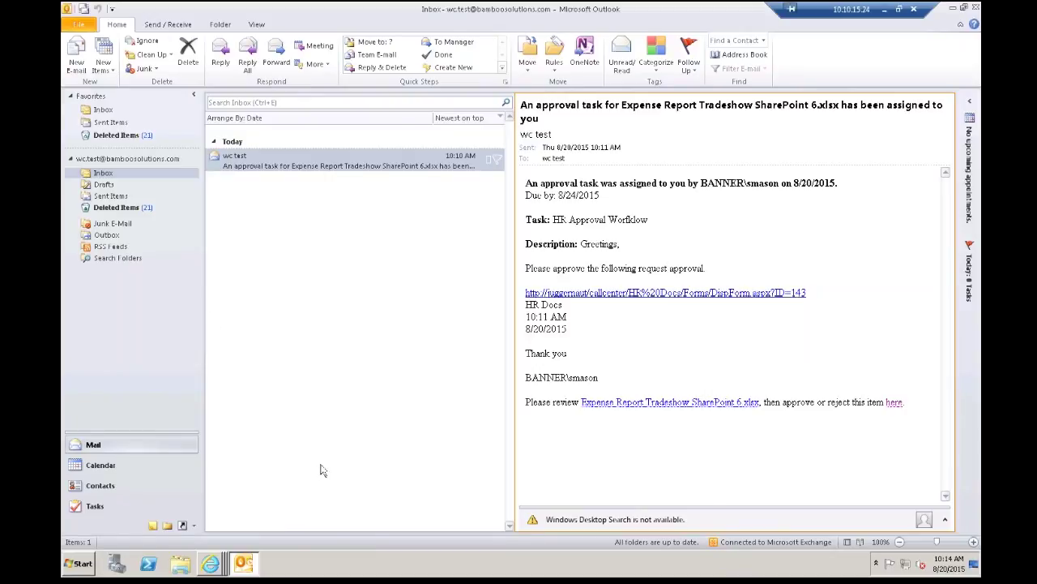
{"action": "left_click_drag", "start_coordinate": [608, 11], "coordinate": [607, 90]}
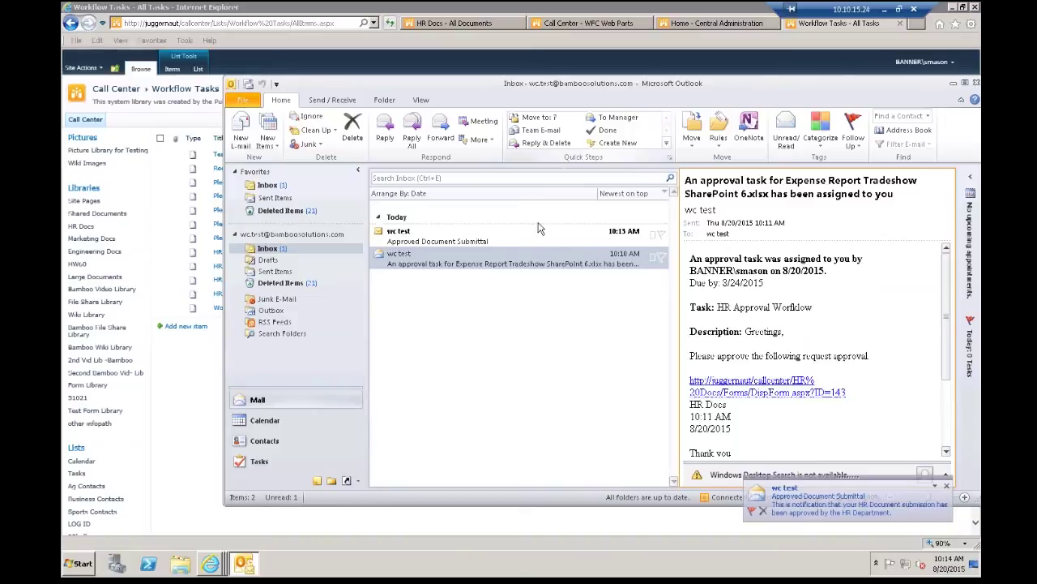
{"action": "left_click", "coordinate": [584, 231]}
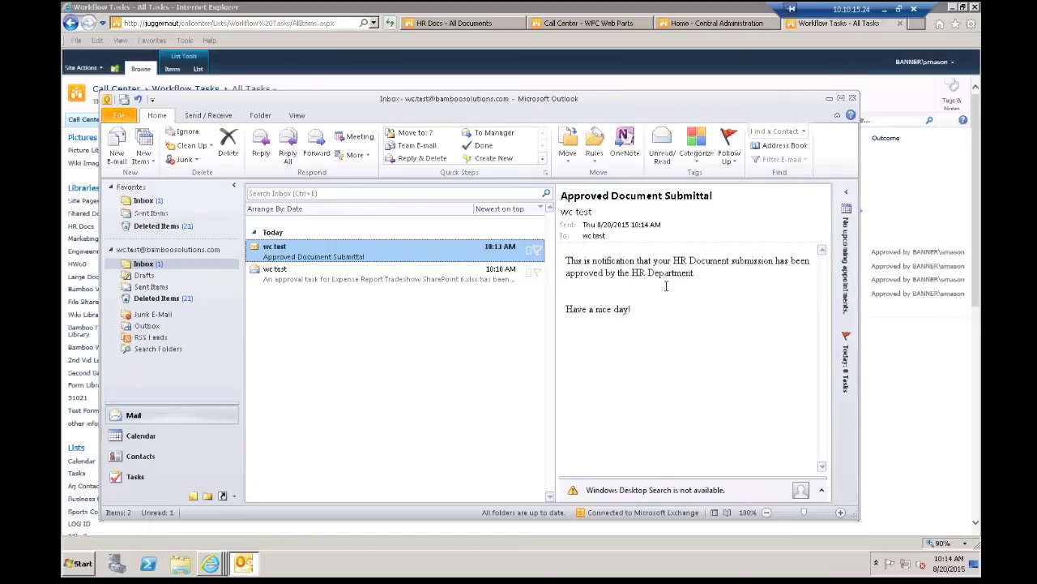
{"action": "left_click", "coordinate": [829, 99]}
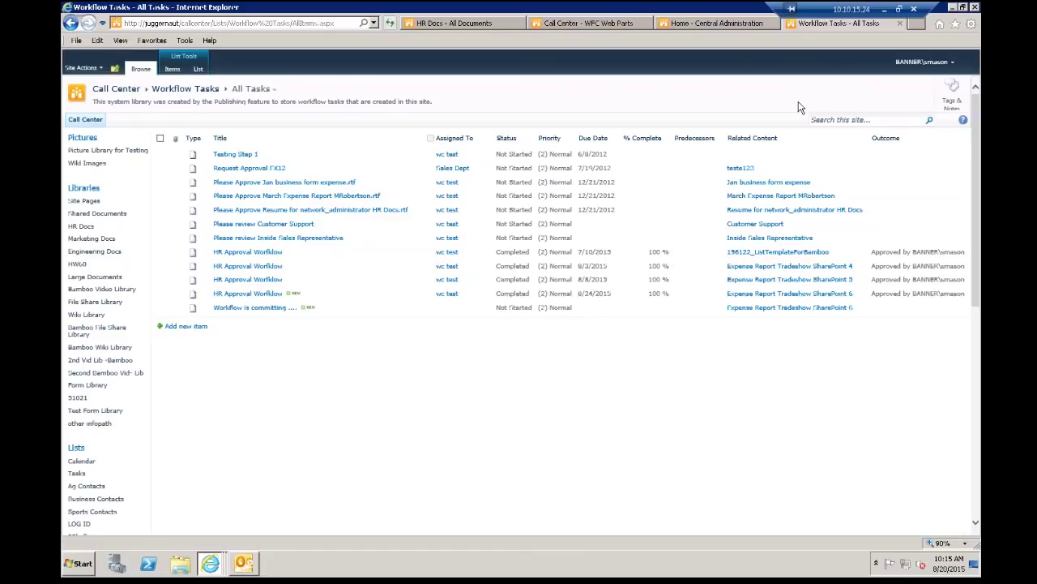
Step: Open the WFC Web Parts page and scroll through the workflow reports chart
{"action": "left_click", "coordinate": [553, 24]}
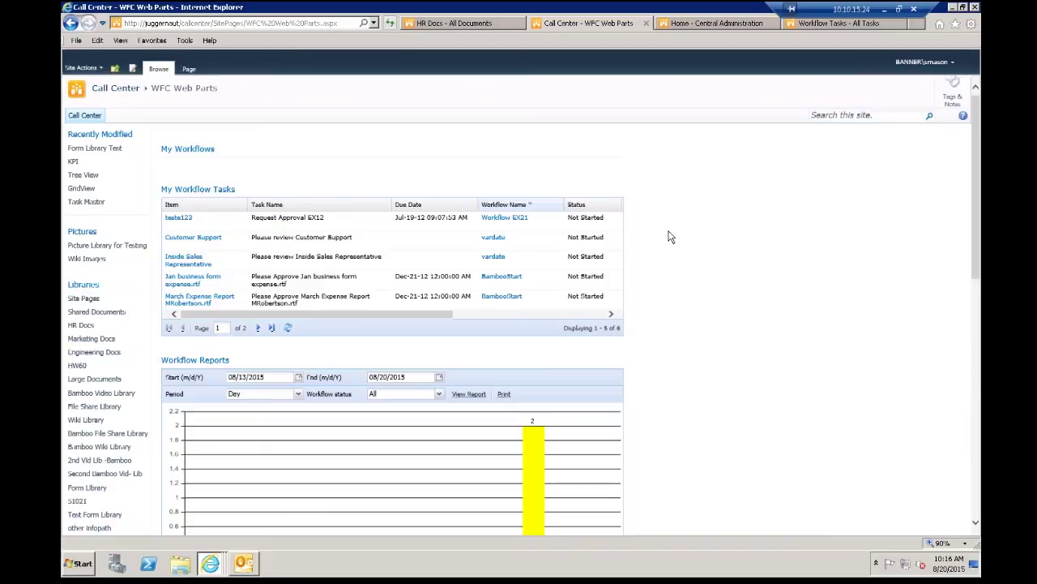
{"action": "scroll", "coordinate": [977, 235], "scroll_direction": "down", "scroll_amount": 3}
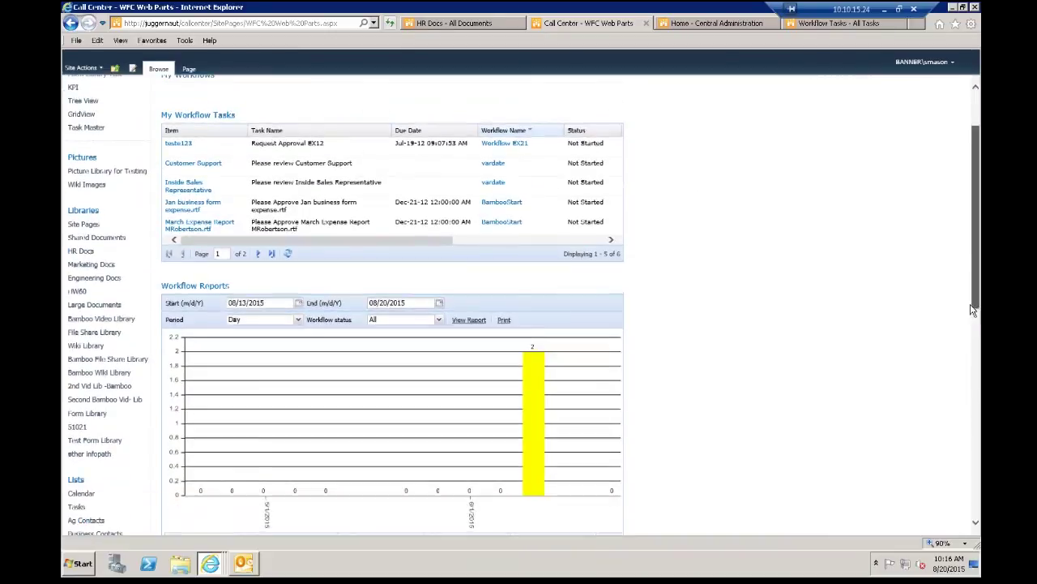
{"action": "scroll", "coordinate": [972, 330], "scroll_direction": "down", "scroll_amount": 6}
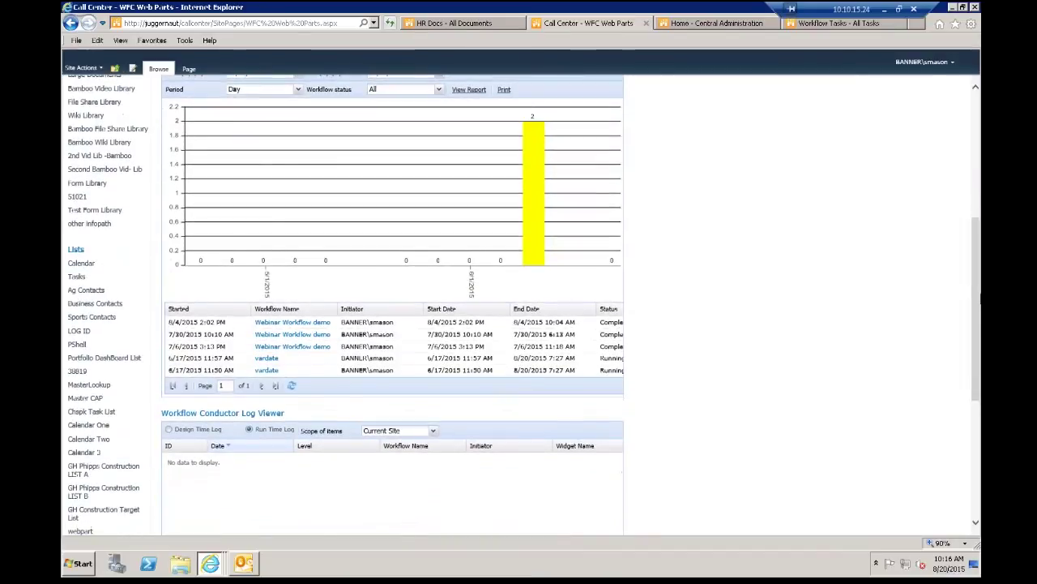
{"action": "scroll", "coordinate": [973, 280], "scroll_direction": "up", "scroll_amount": 1}
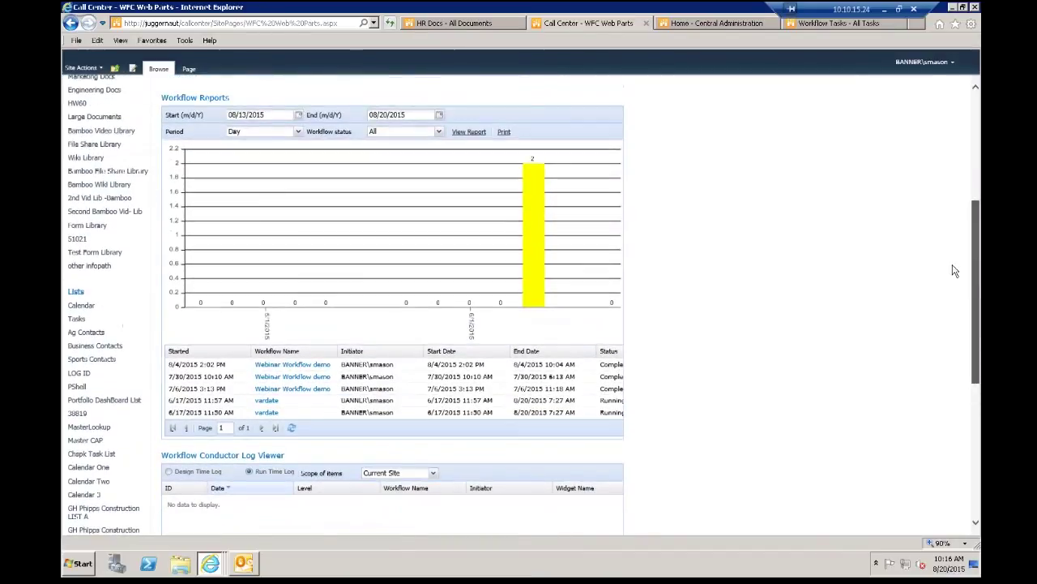
{"action": "scroll", "coordinate": [183, 102], "scroll_direction": "up", "scroll_amount": 1}
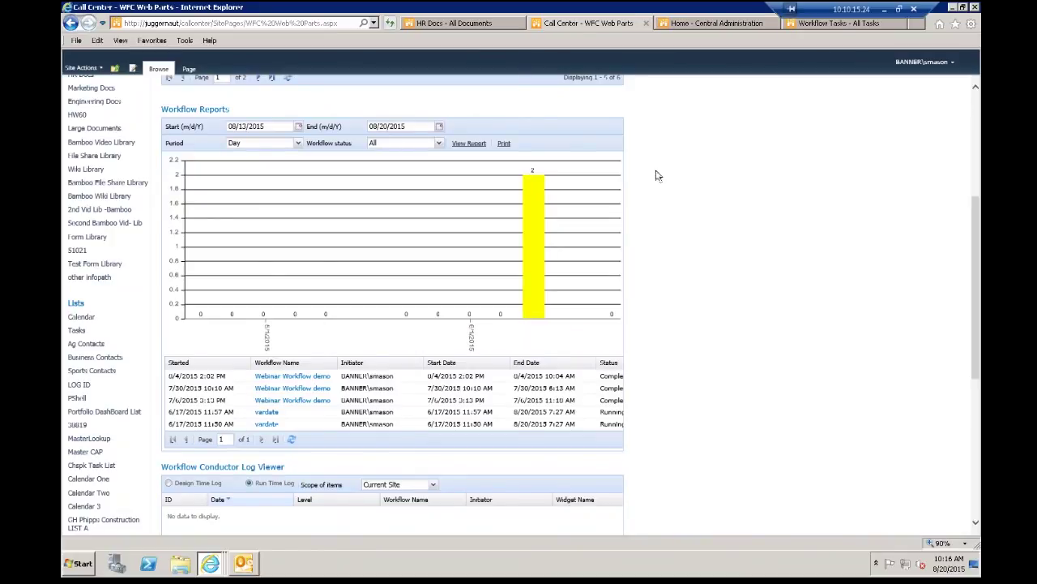
Step: Check the Workflow status and Period (Day) filters, view the log, then open Central Administration
{"action": "left_click", "coordinate": [438, 145]}
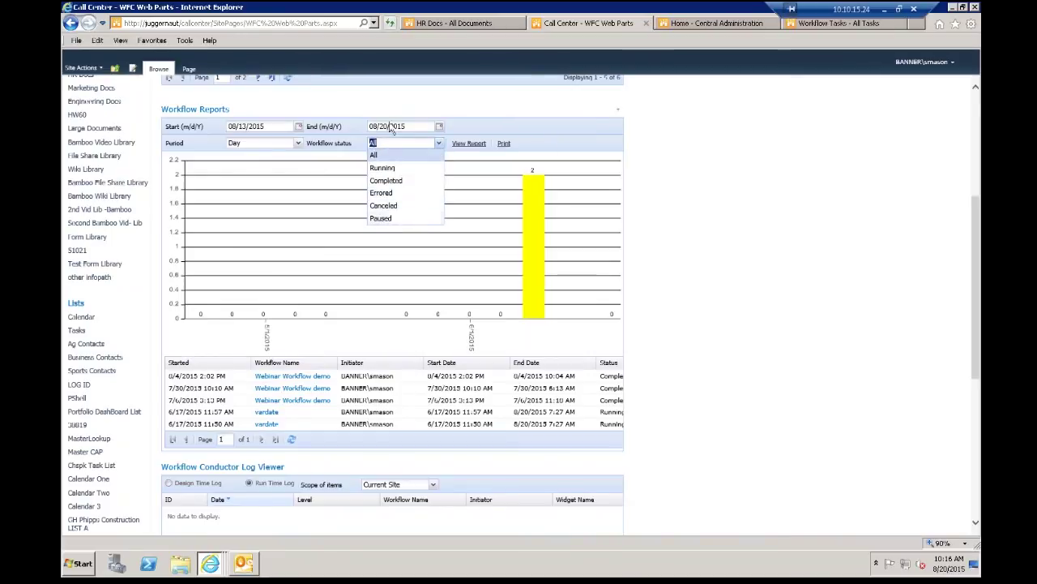
{"action": "left_click", "coordinate": [297, 146]}
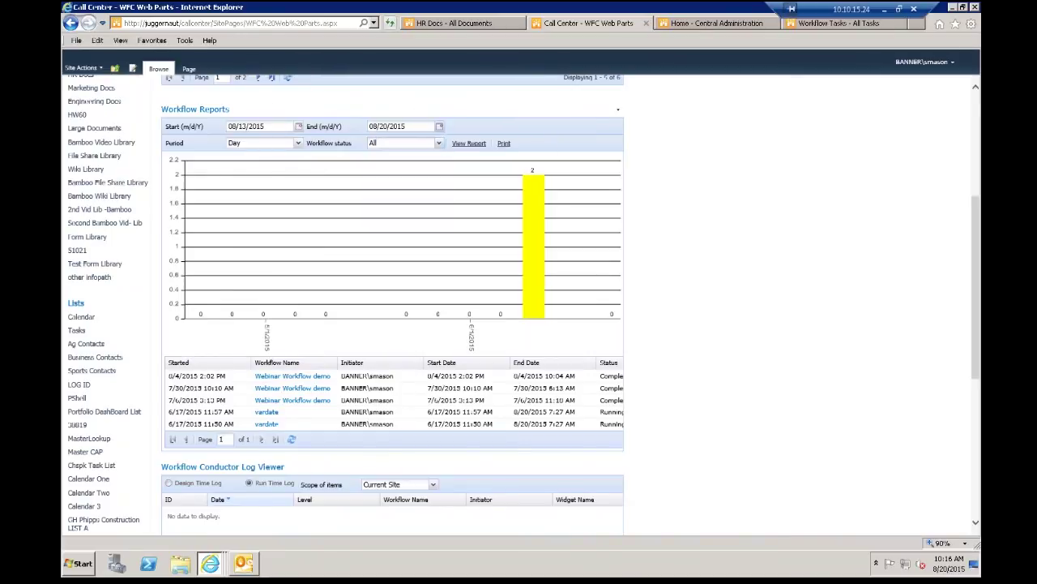
{"action": "left_click", "coordinate": [298, 142]}
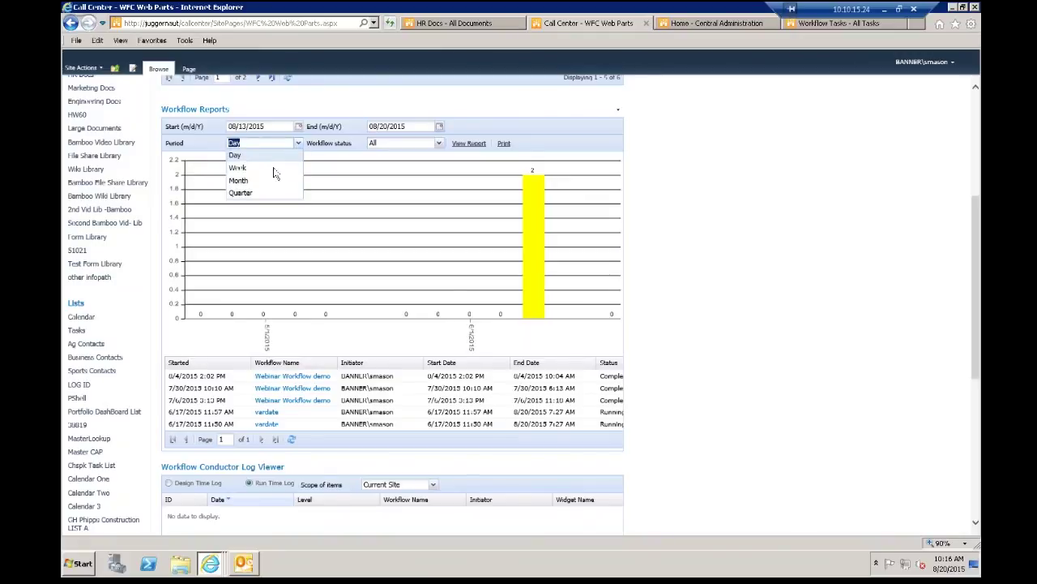
{"action": "left_click", "coordinate": [676, 160]}
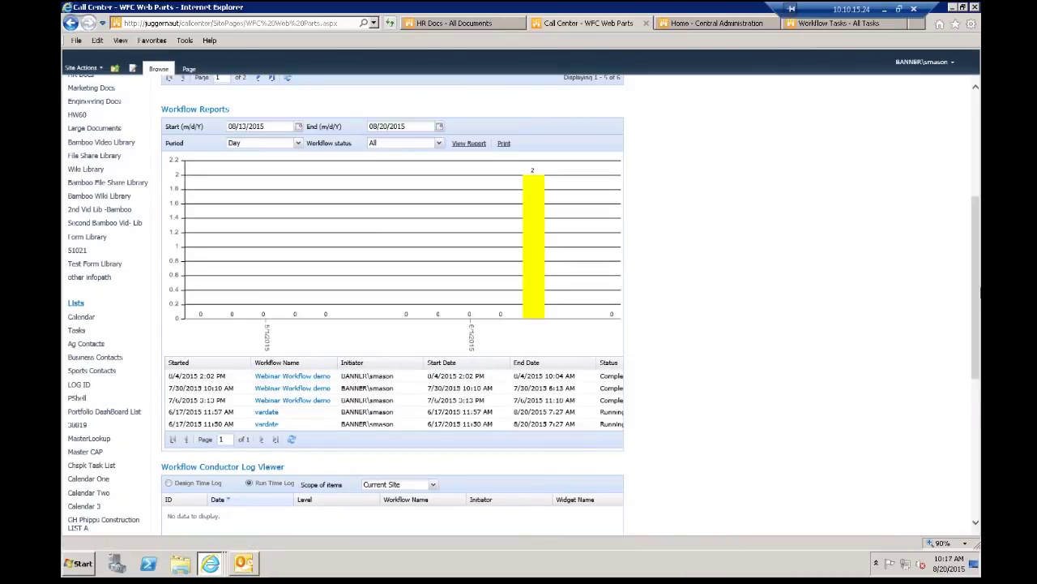
{"action": "left_click_drag", "start_coordinate": [975, 297], "coordinate": [964, 363]}
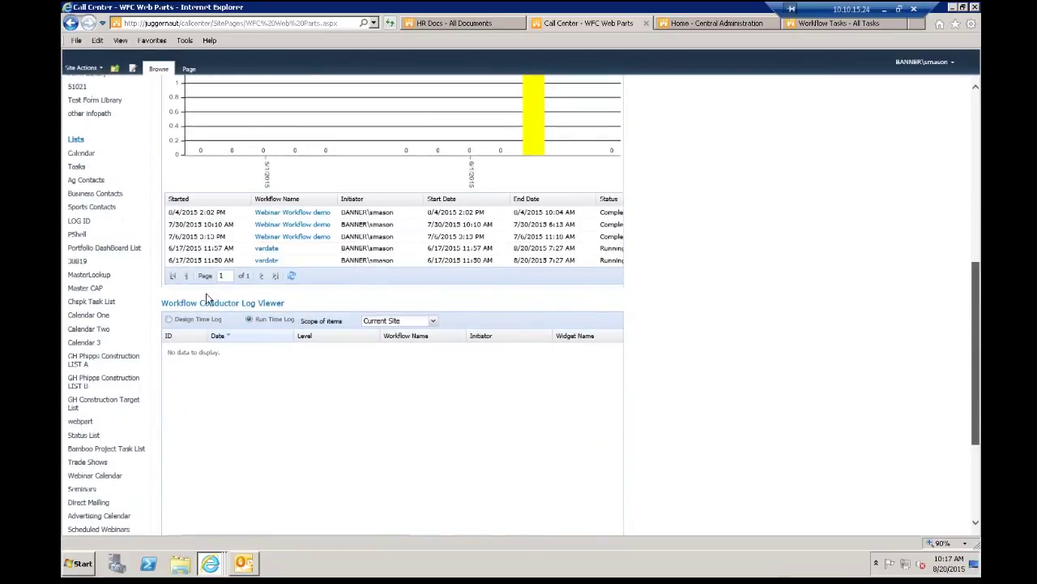
{"action": "scroll", "coordinate": [198, 312], "scroll_direction": "down", "scroll_amount": 3}
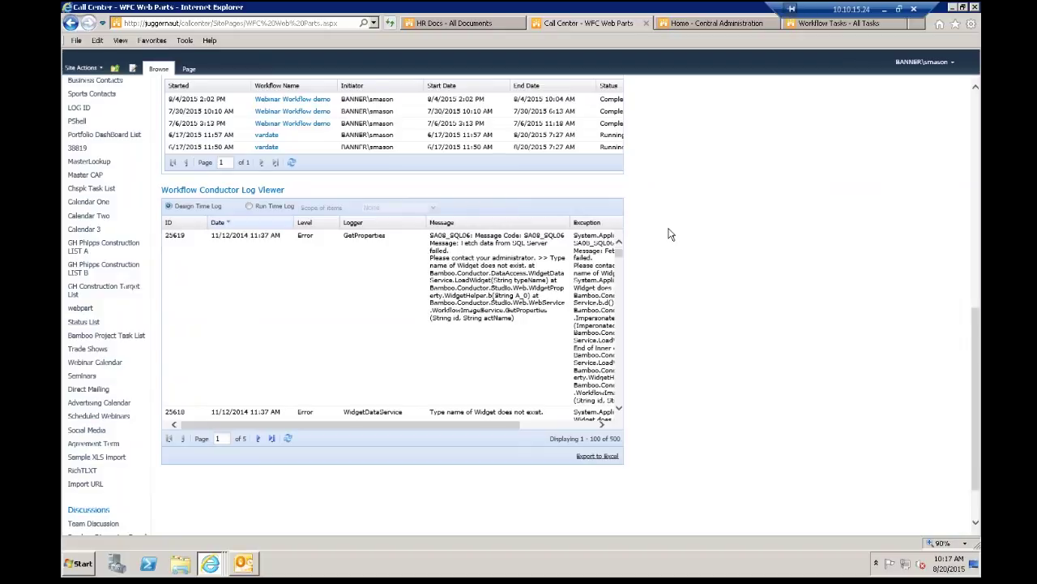
{"action": "left_click", "coordinate": [706, 27]}
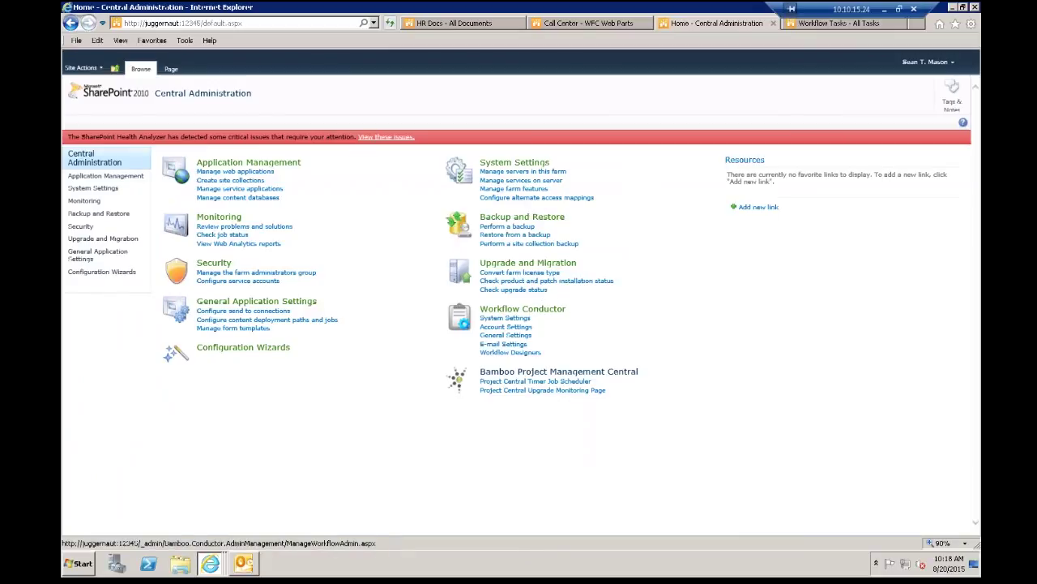
Step: Open the Workflow Conductor control panel and its General Settings page
{"action": "left_click", "coordinate": [549, 314]}
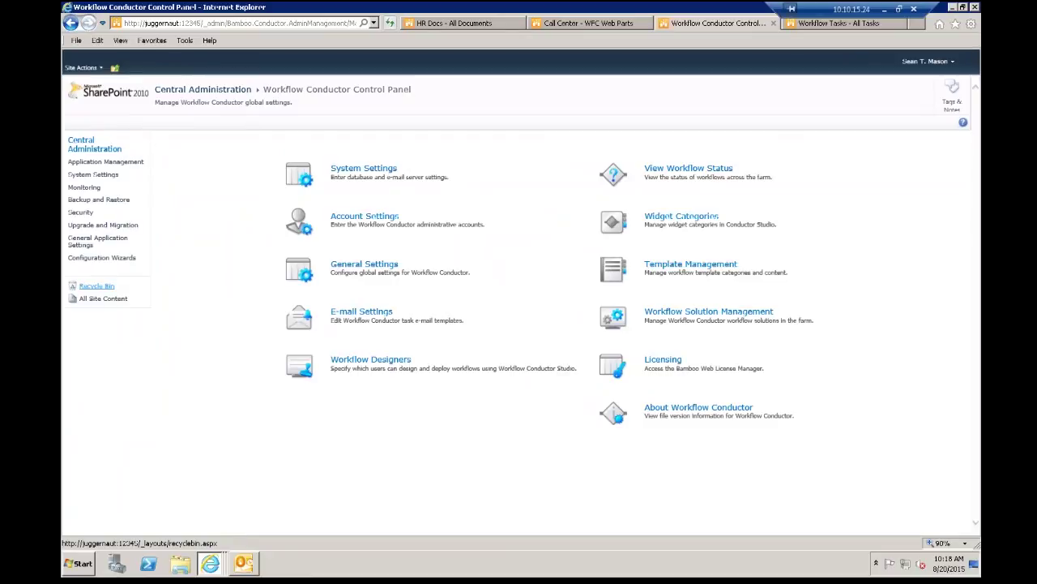
{"action": "left_click", "coordinate": [369, 267]}
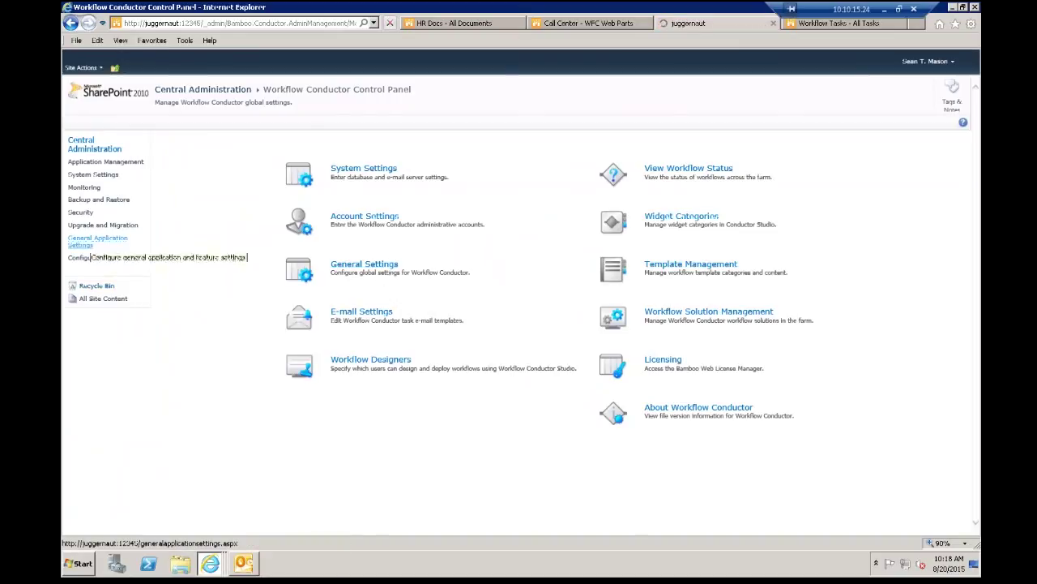
{"action": "left_click", "coordinate": [95, 240]}
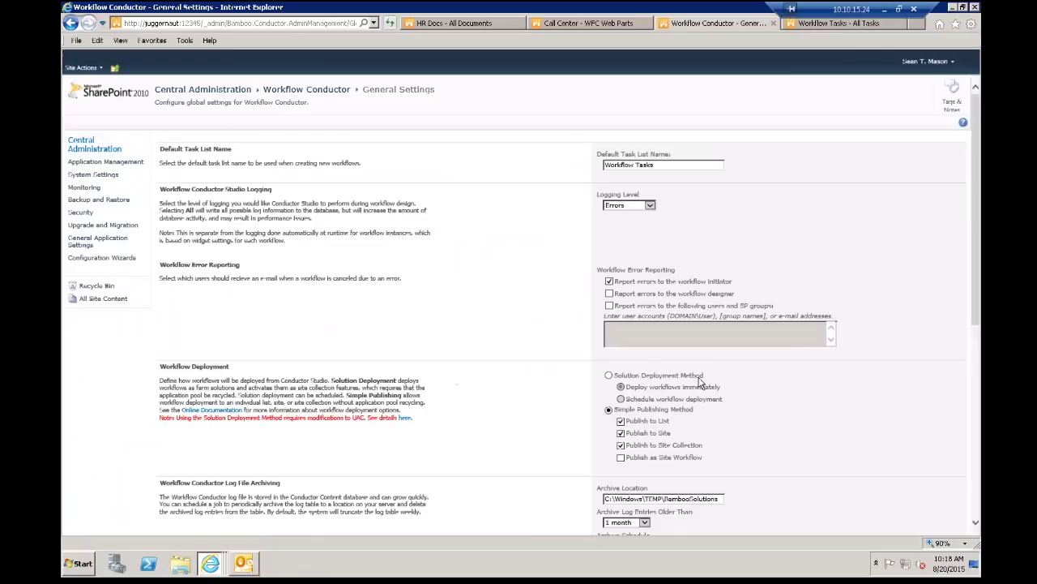
Step: Set the Workflow Deployment method to solution deployment
{"action": "left_click_drag", "start_coordinate": [186, 370], "coordinate": [231, 367]}
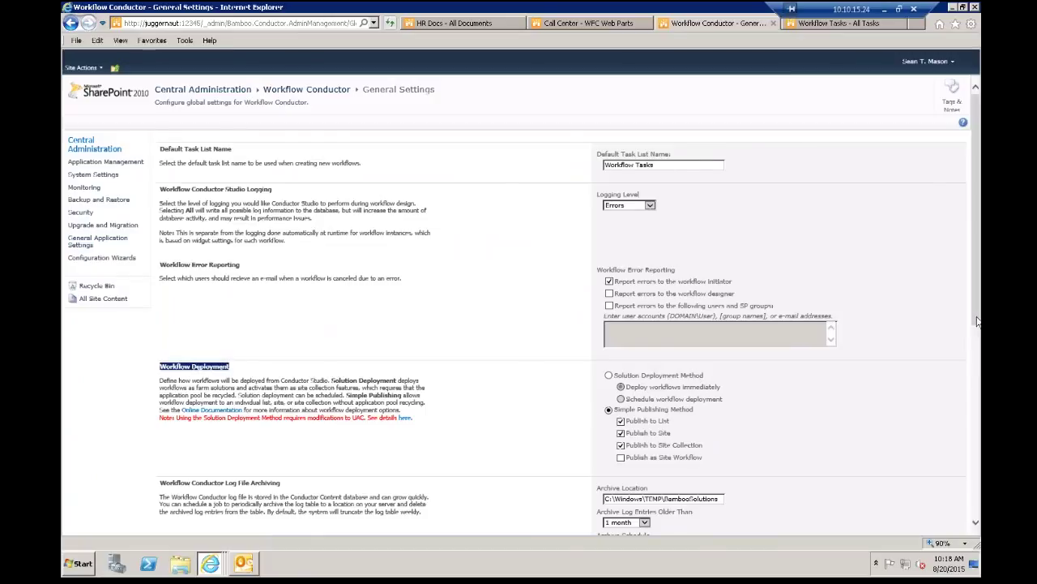
{"action": "scroll", "coordinate": [685, 324], "scroll_direction": "down", "scroll_amount": 3}
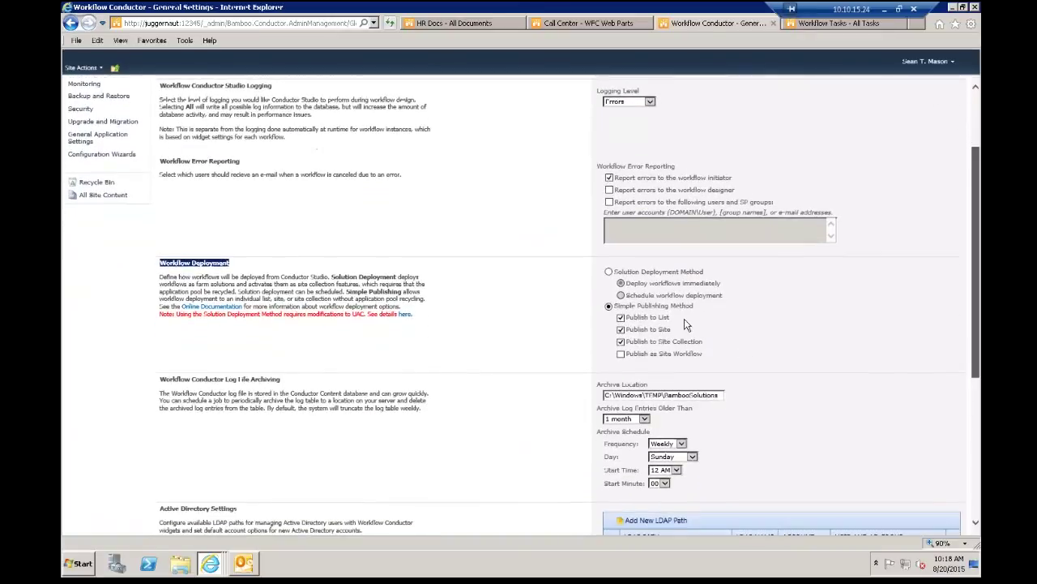
{"action": "left_click", "coordinate": [609, 251]}
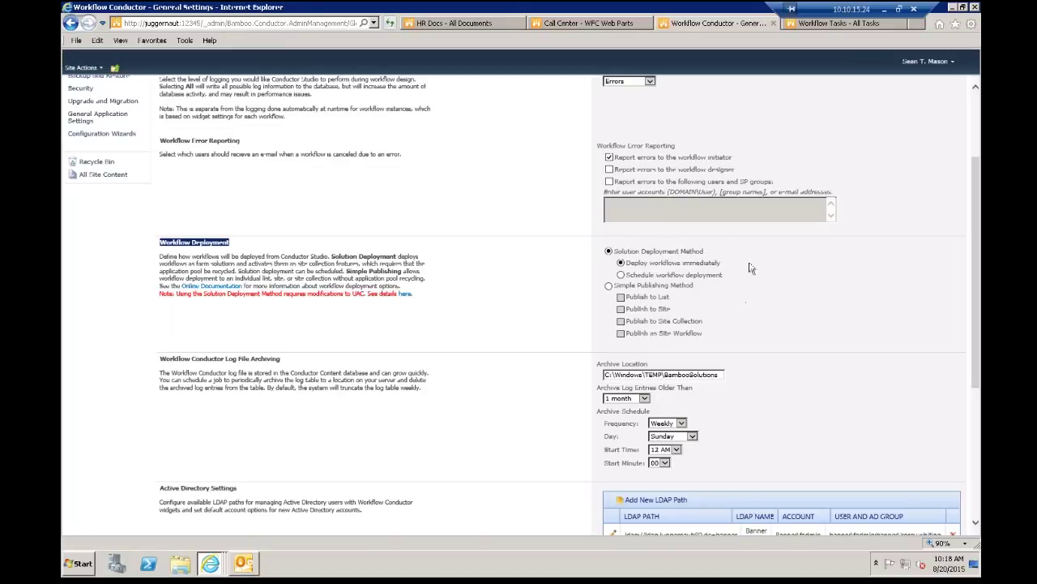
Step: Review the Active Directory Settings note on LDAP paths, then return to the control panel
{"action": "left_click_drag", "start_coordinate": [977, 237], "coordinate": [975, 429]}
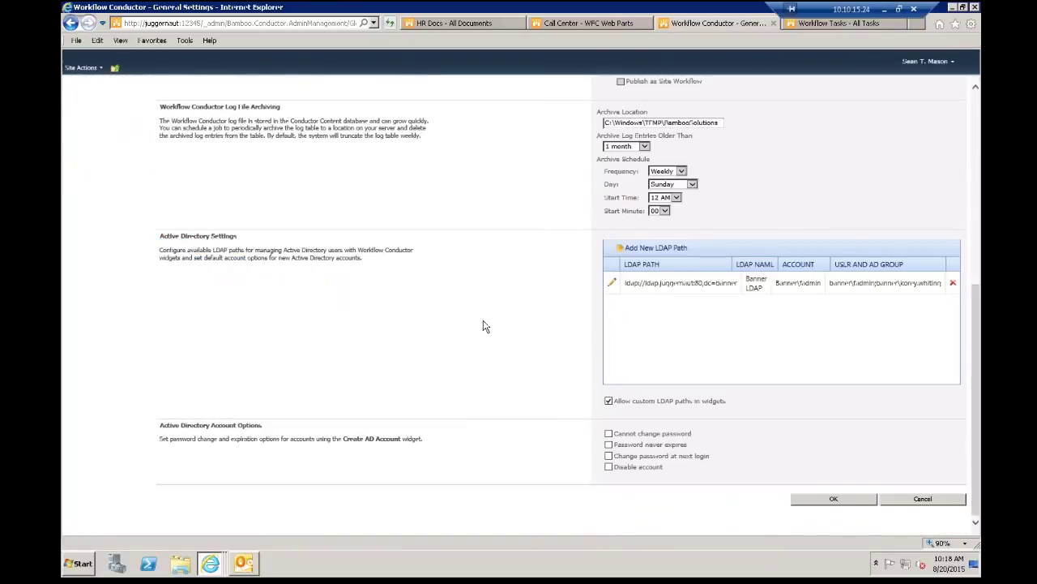
{"action": "triple_click", "coordinate": [178, 235]}
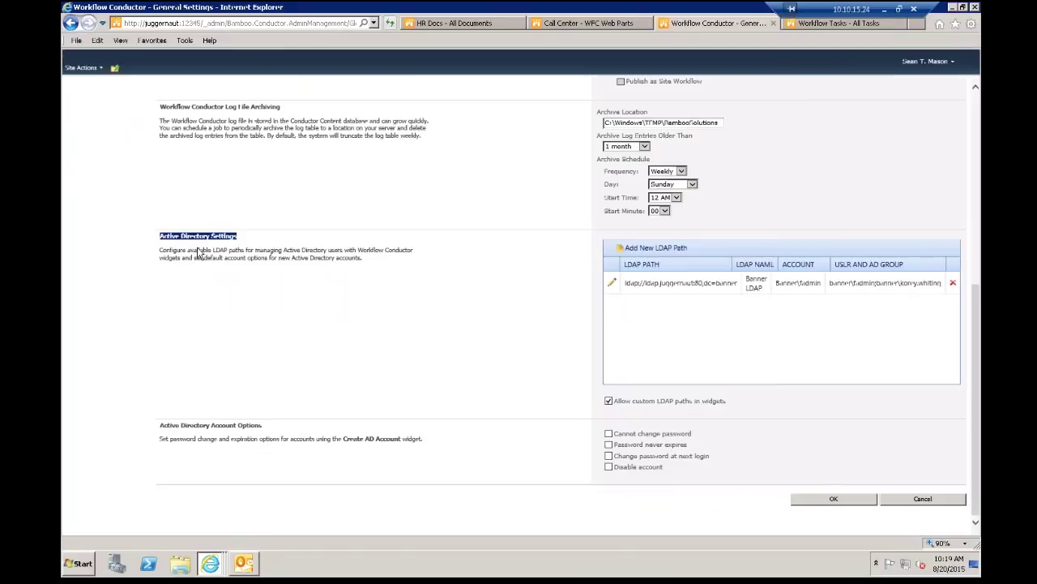
{"action": "left_click_drag", "start_coordinate": [188, 249], "coordinate": [256, 249]}
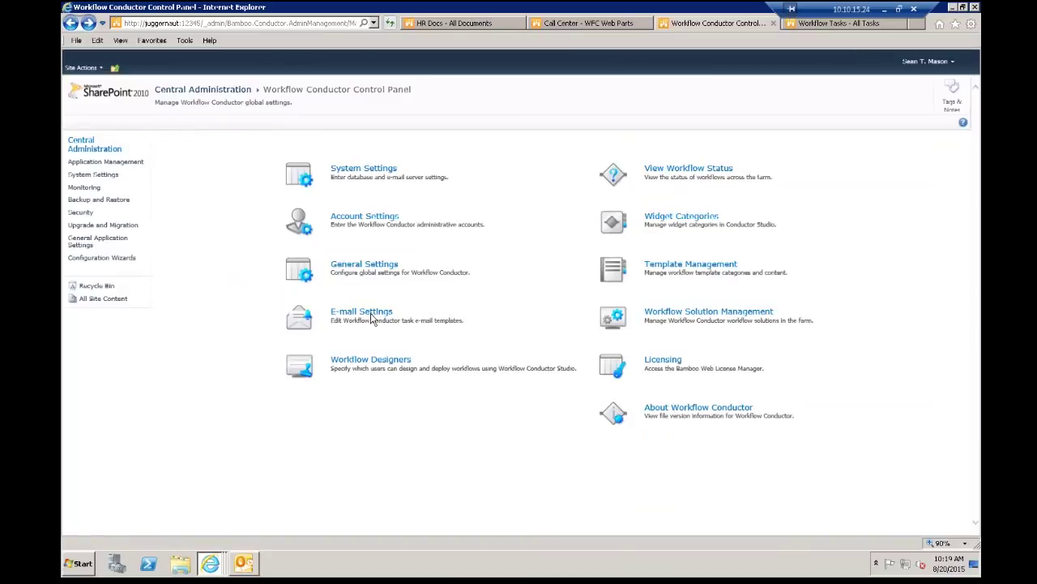
{"action": "left_click", "coordinate": [361, 313]}
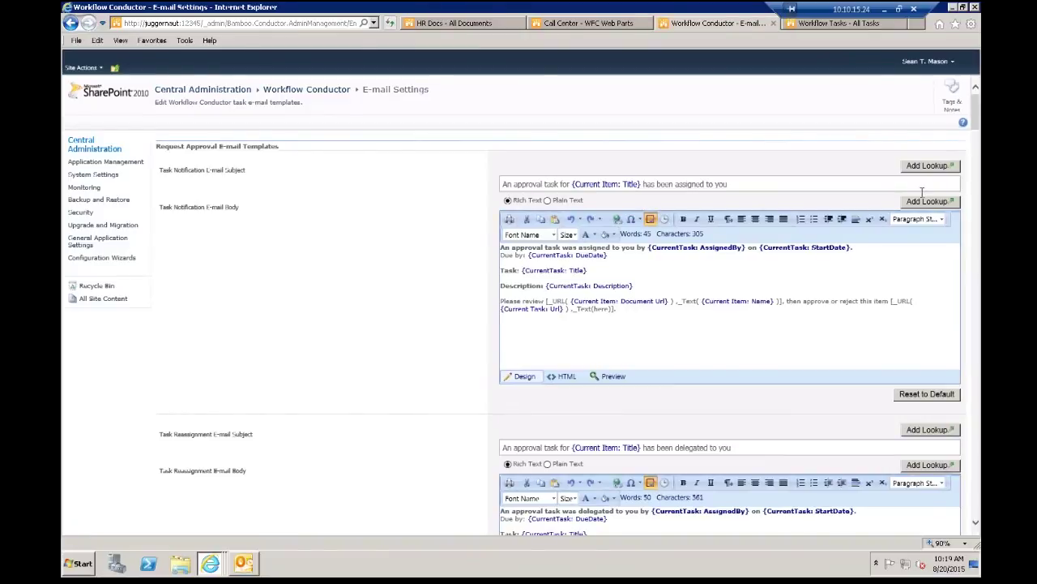
Step: Review the Request Approval e-mail templates on the E-mail Settings page
{"action": "left_click_drag", "start_coordinate": [168, 146], "coordinate": [279, 146]}
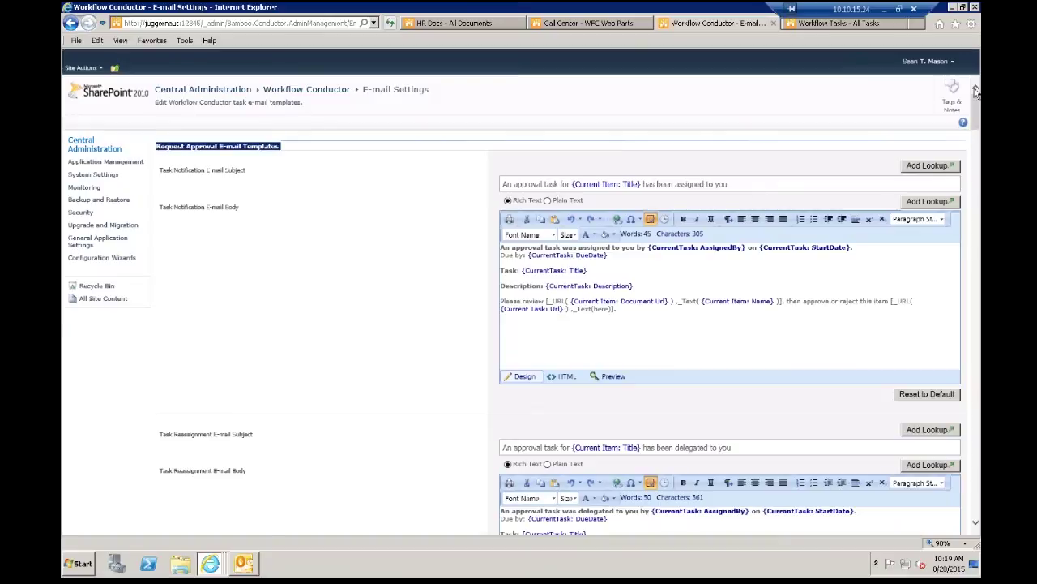
{"action": "left_click_drag", "start_coordinate": [977, 97], "coordinate": [972, 190]}
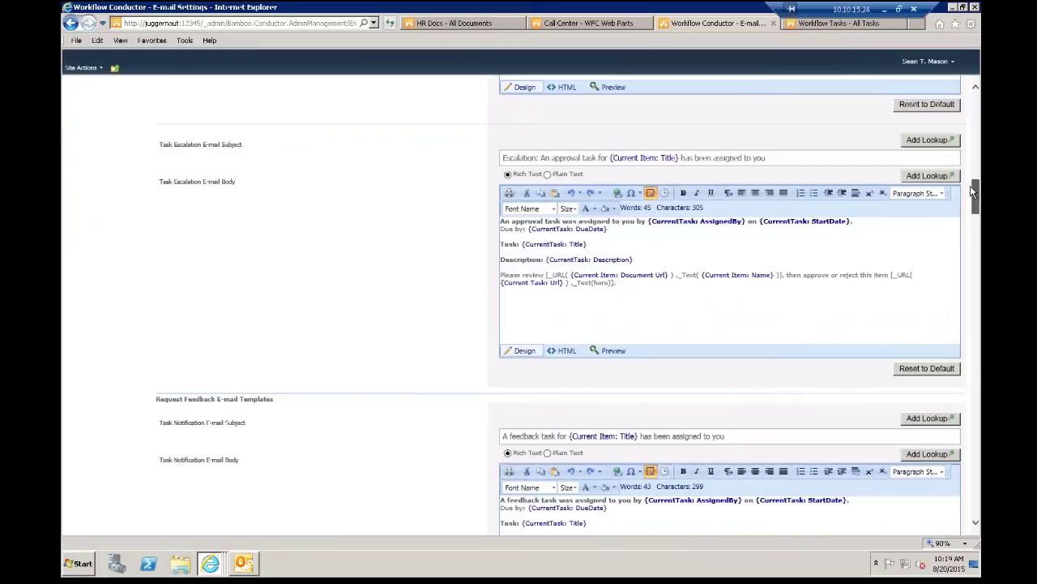
{"action": "left_click_drag", "start_coordinate": [972, 189], "coordinate": [975, 496]}
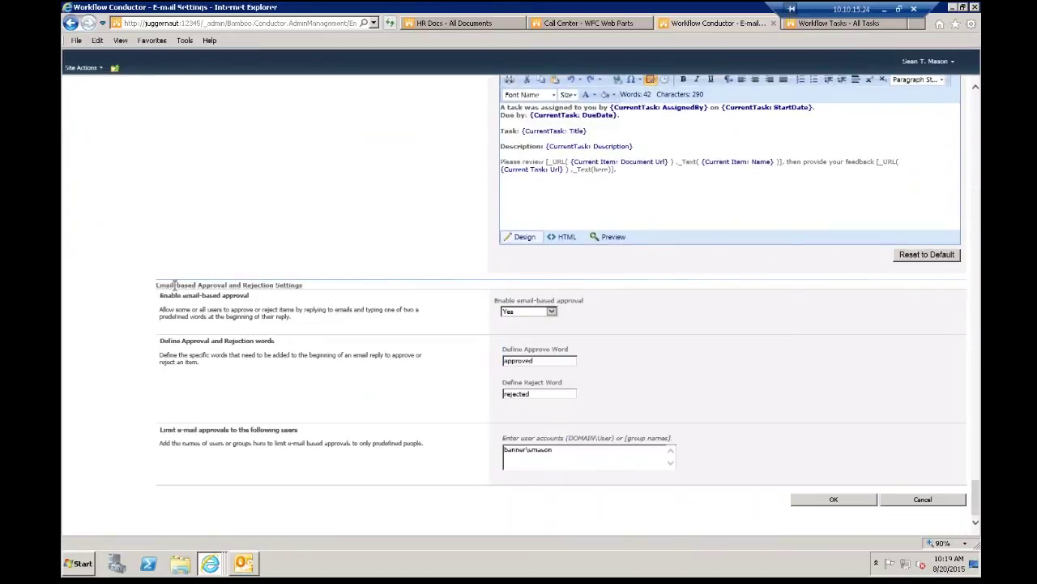
Step: Review the email-based approval settings and user limit box, then go back to the control panel
{"action": "triple_click", "coordinate": [278, 284]}
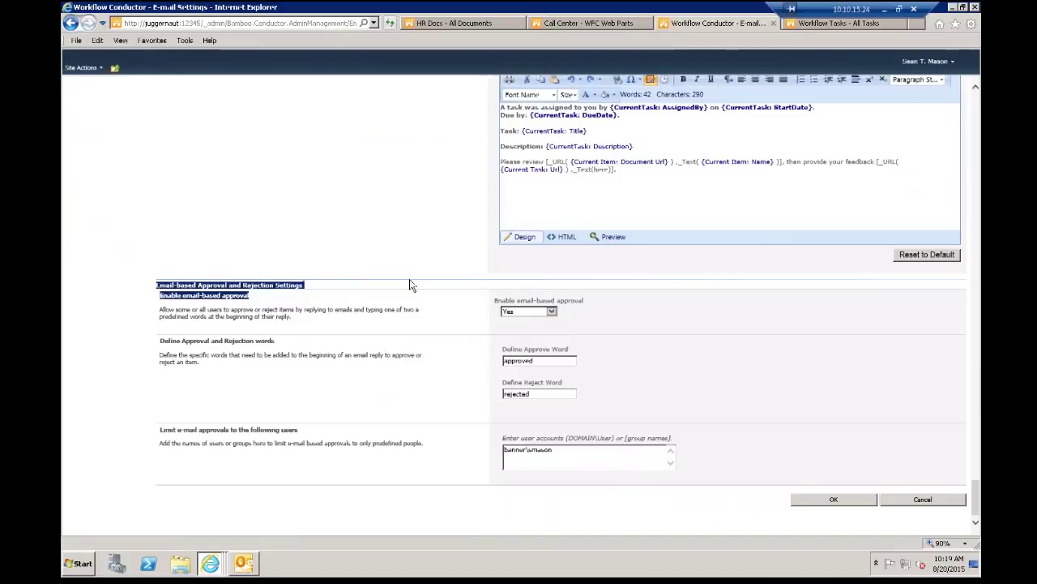
{"action": "left_click", "coordinate": [375, 260]}
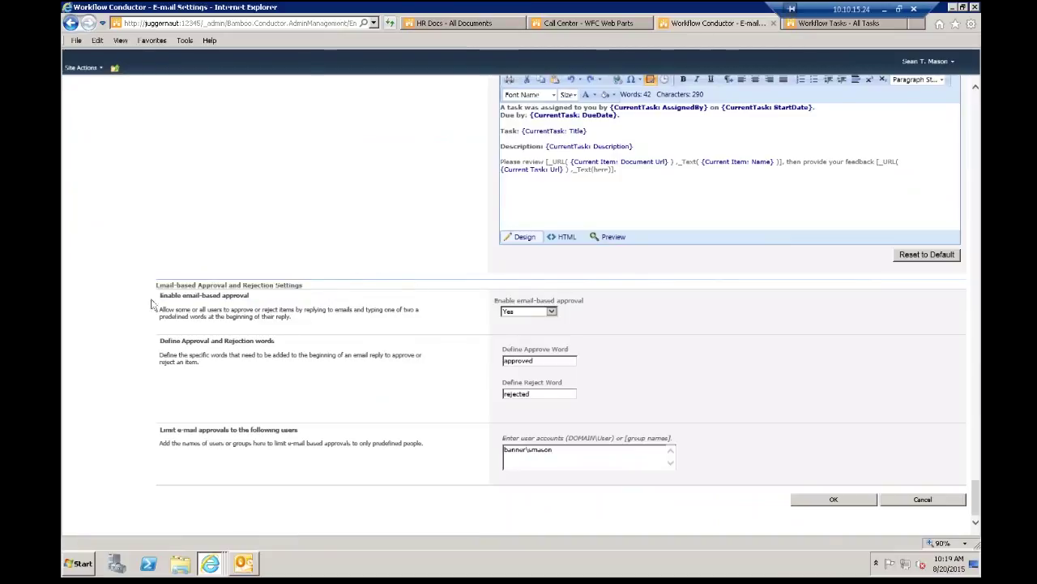
{"action": "triple_click", "coordinate": [255, 284]}
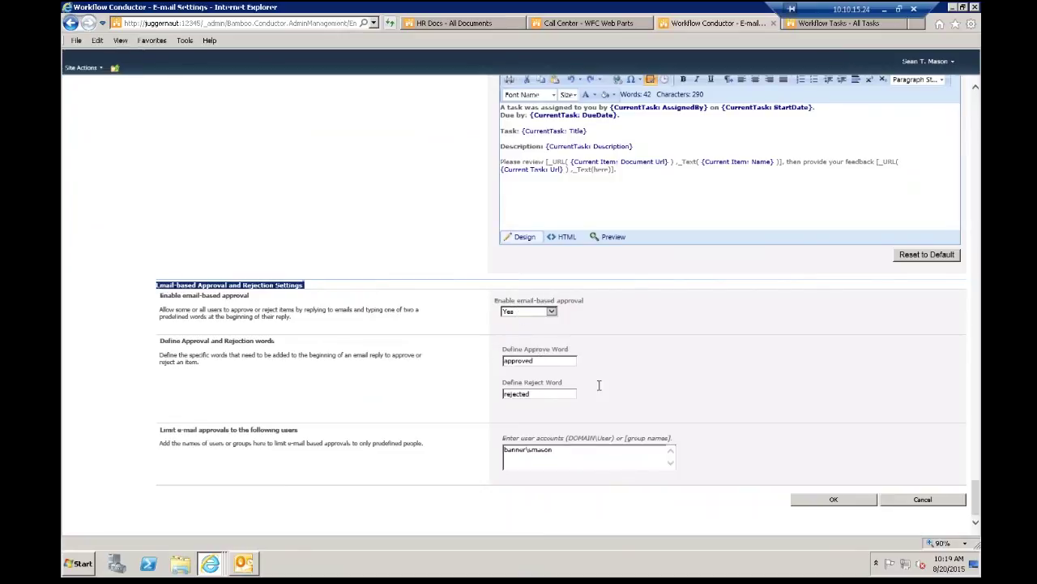
{"action": "left_click", "coordinate": [583, 452]}
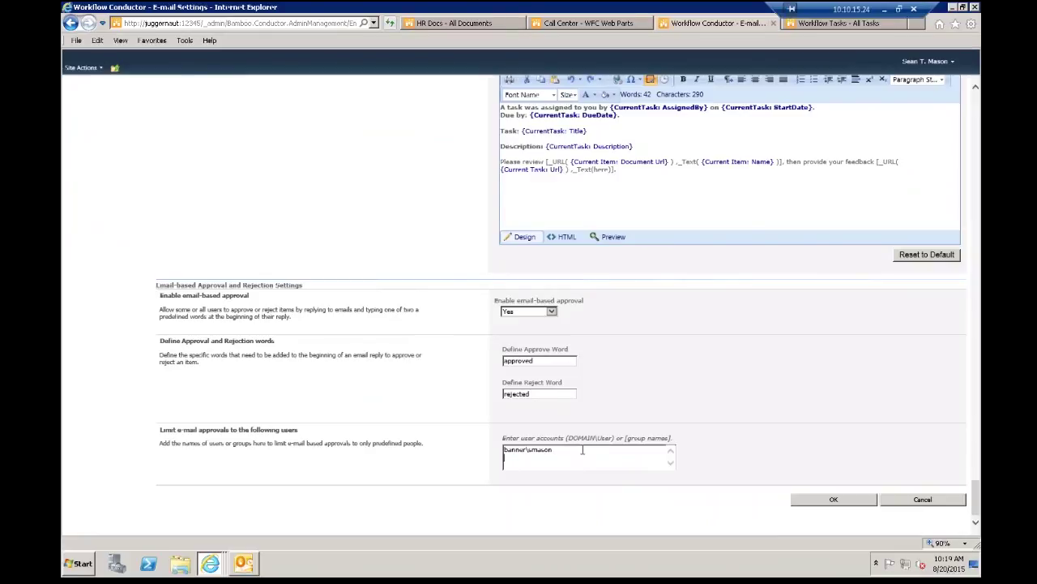
{"action": "left_click", "coordinate": [71, 22]}
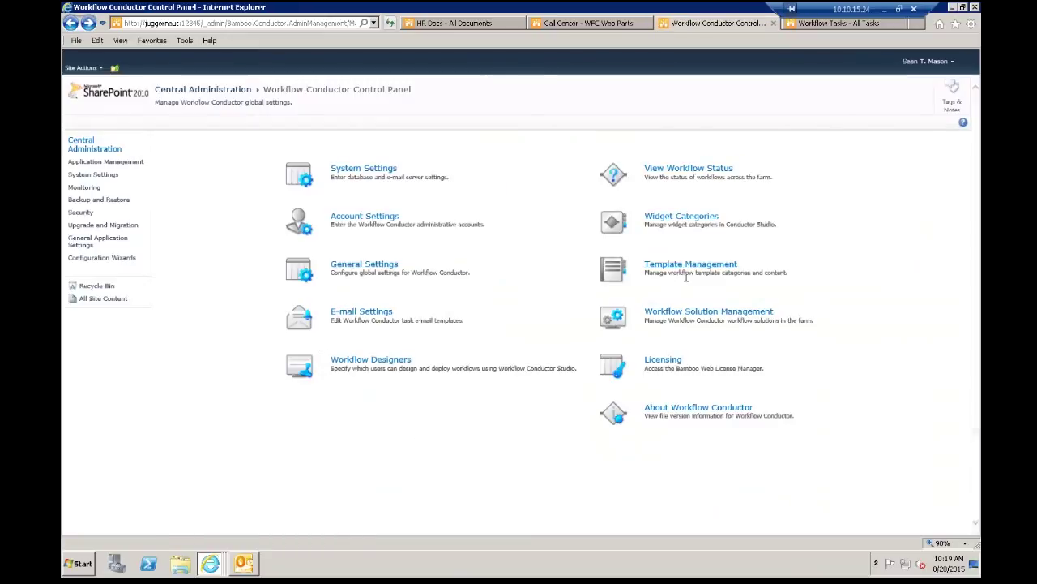
Step: Check the Workflow Designers settings, then open Widget Categories from the Control Panel
{"action": "left_click", "coordinate": [398, 365]}
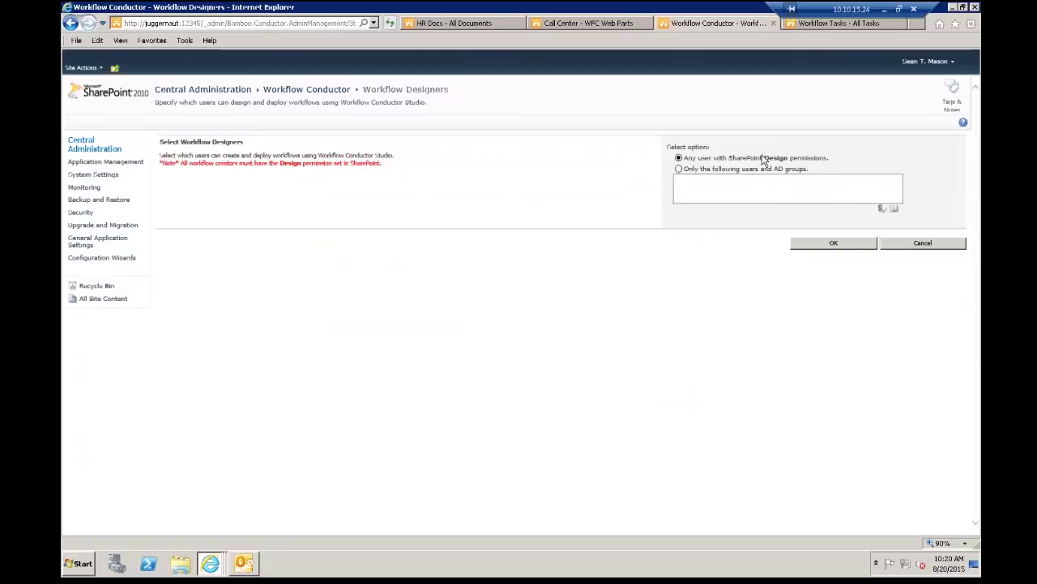
{"action": "left_click", "coordinate": [71, 24]}
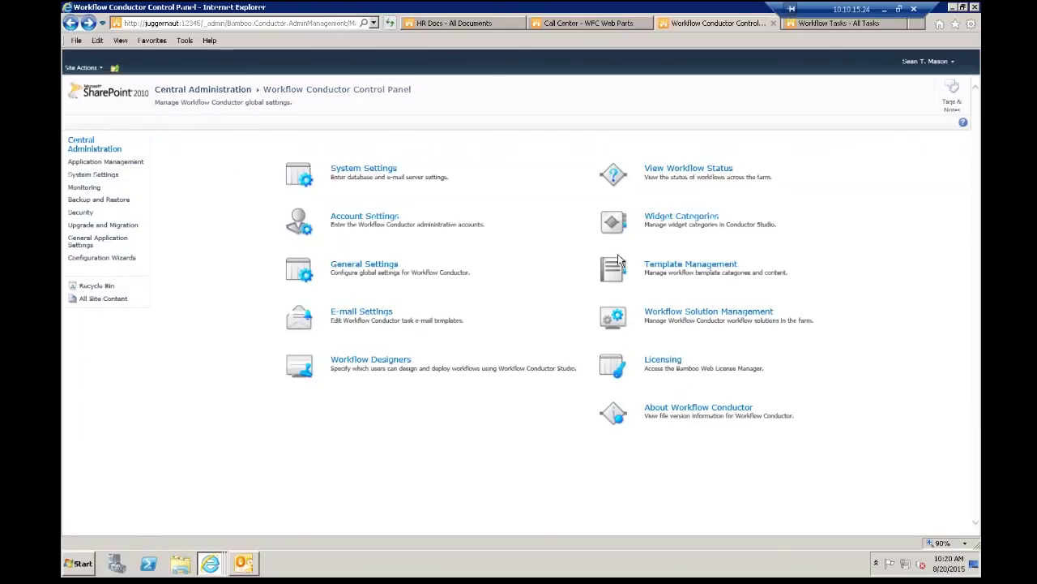
{"action": "left_click", "coordinate": [702, 220]}
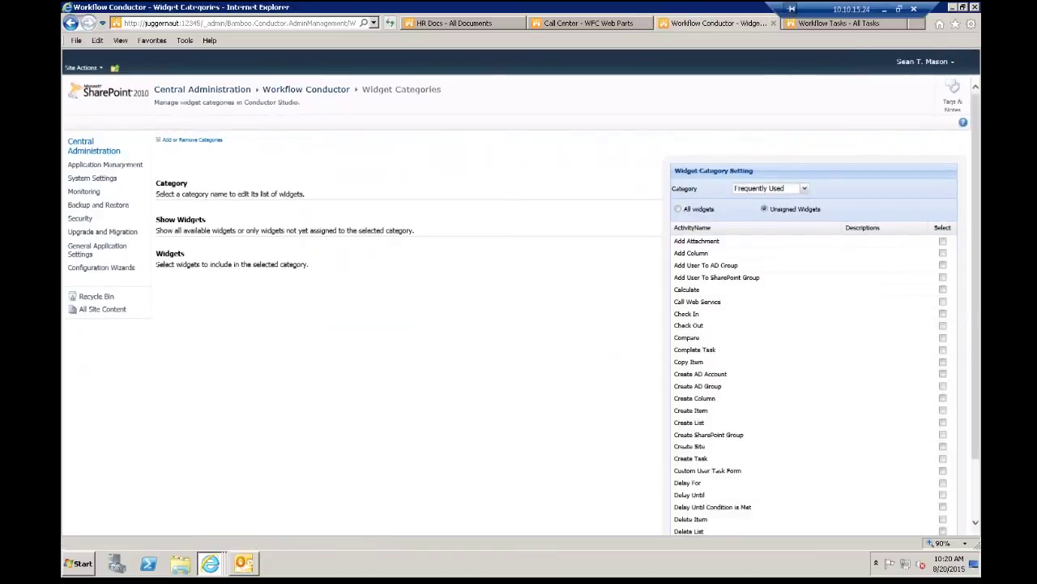
Step: Show all widgets in the User and Group Management category, then open Template Management
{"action": "left_click", "coordinate": [695, 211]}
{"action": "left_click", "coordinate": [807, 190]}
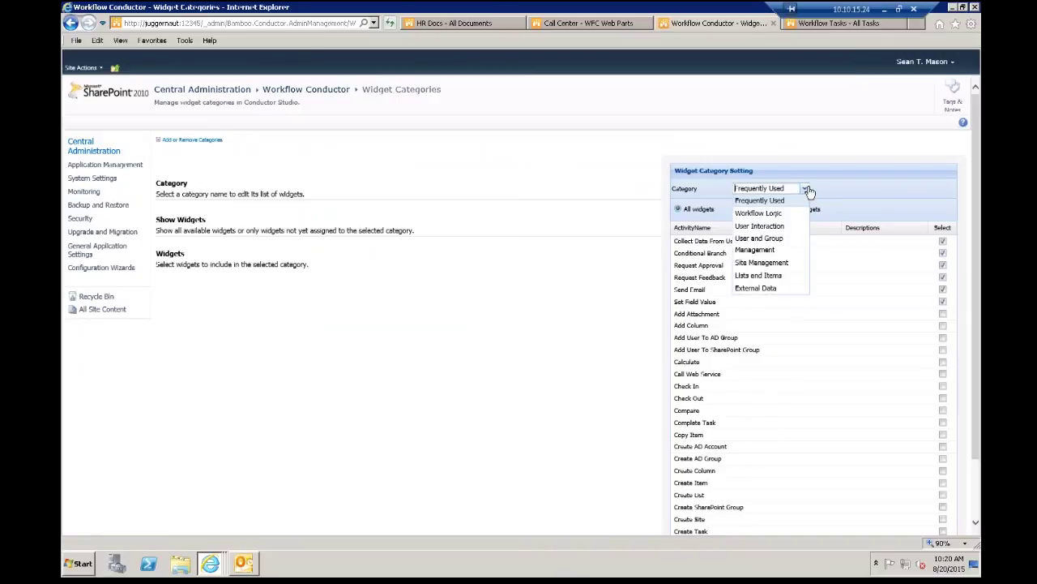
{"action": "left_click", "coordinate": [778, 243]}
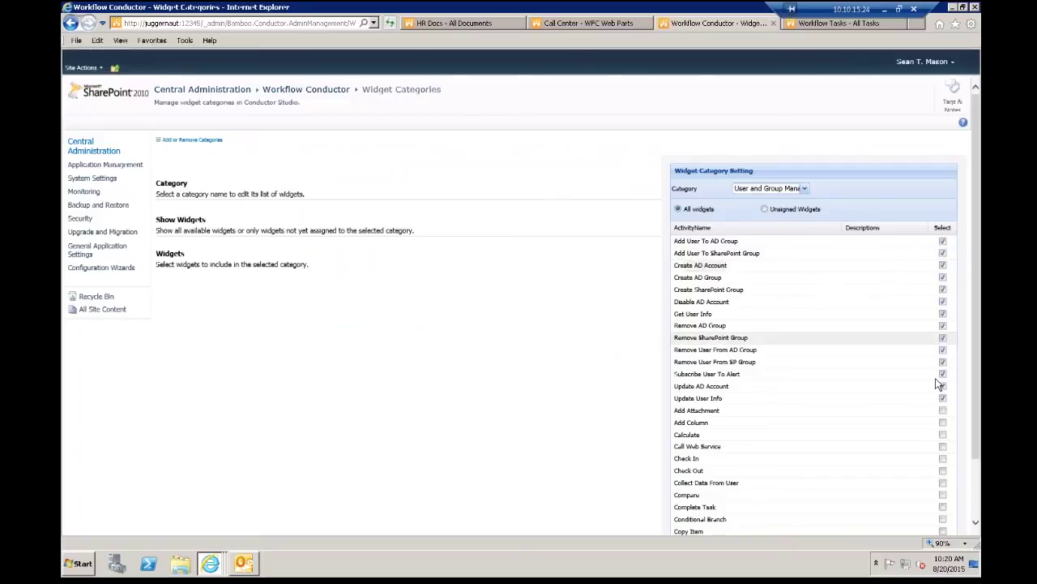
{"action": "left_click", "coordinate": [943, 543]}
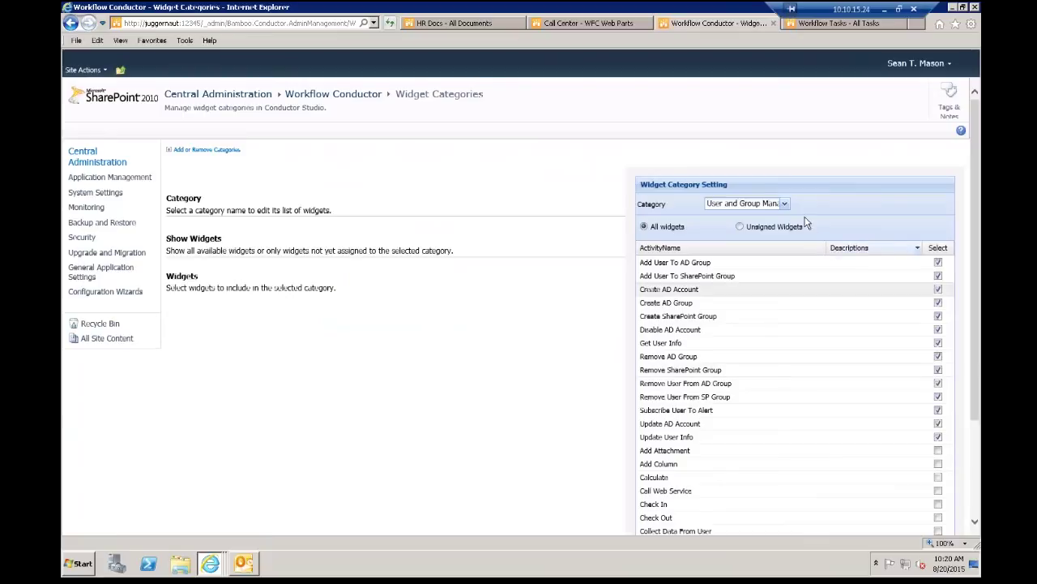
{"action": "left_click", "coordinate": [785, 204]}
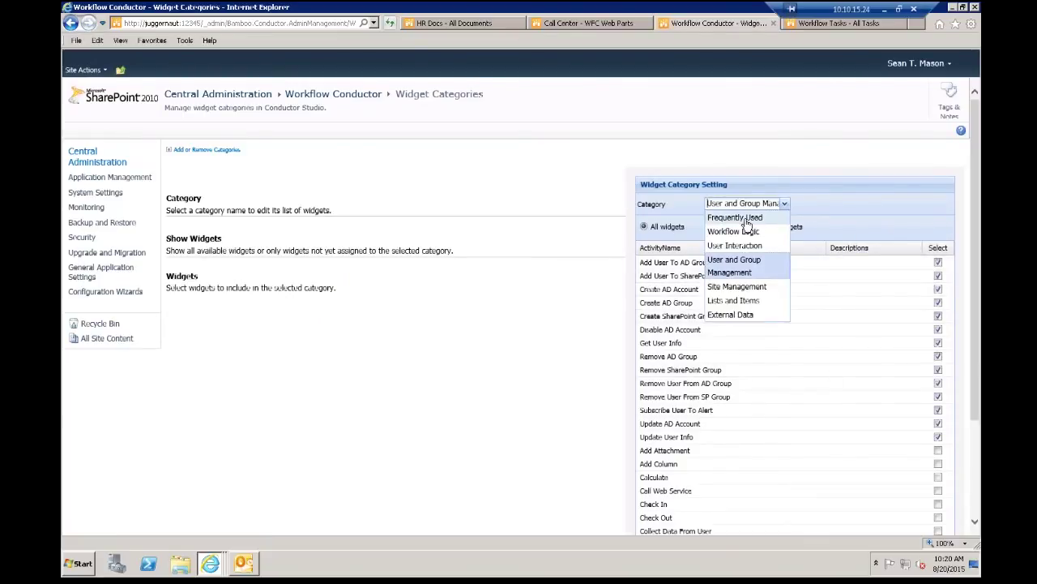
{"action": "left_click", "coordinate": [654, 204]}
{"action": "left_click", "coordinate": [71, 23]}
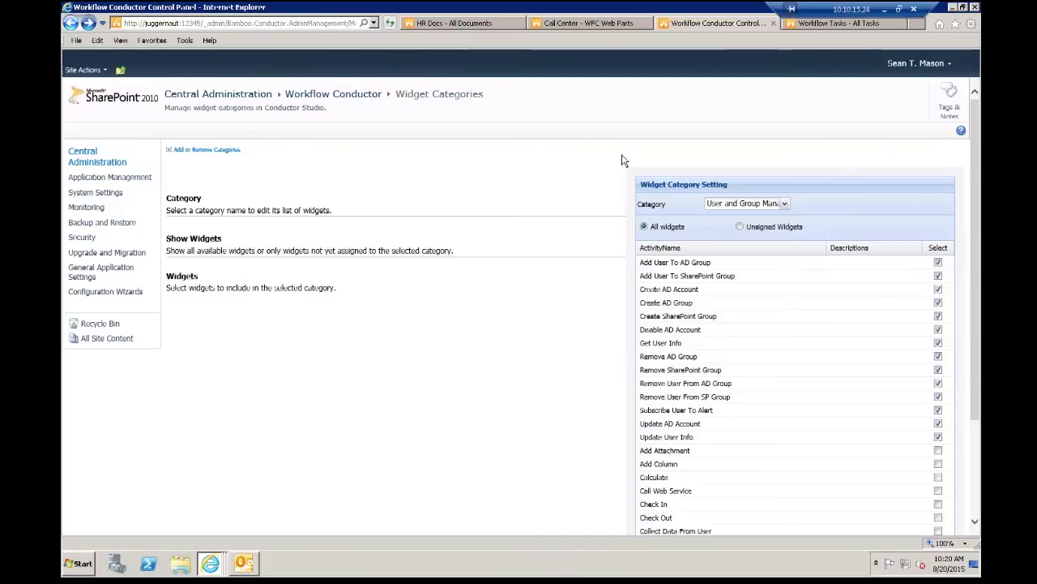
{"action": "left_click", "coordinate": [678, 267]}
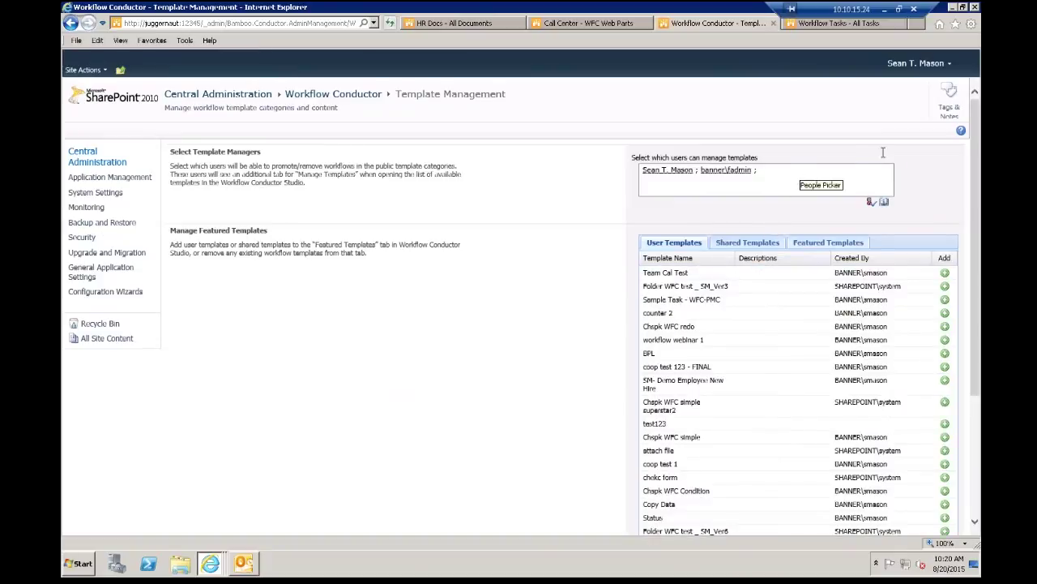
Step: View the Shared and Featured Templates lists, then advance the slide show to slide 8
{"action": "scroll", "coordinate": [970, 182], "scroll_direction": "down", "scroll_amount": 2}
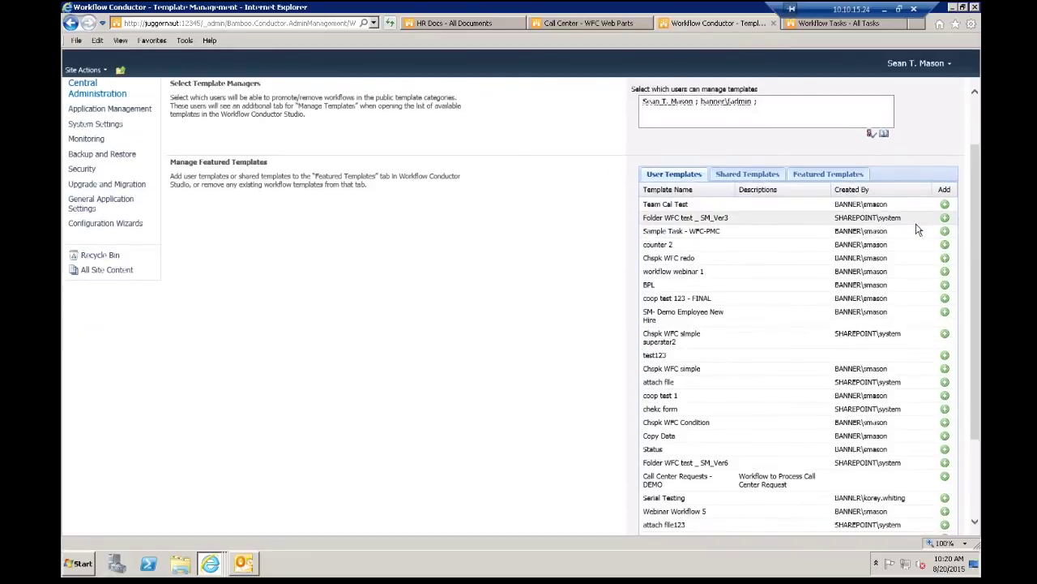
{"action": "left_click", "coordinate": [755, 170]}
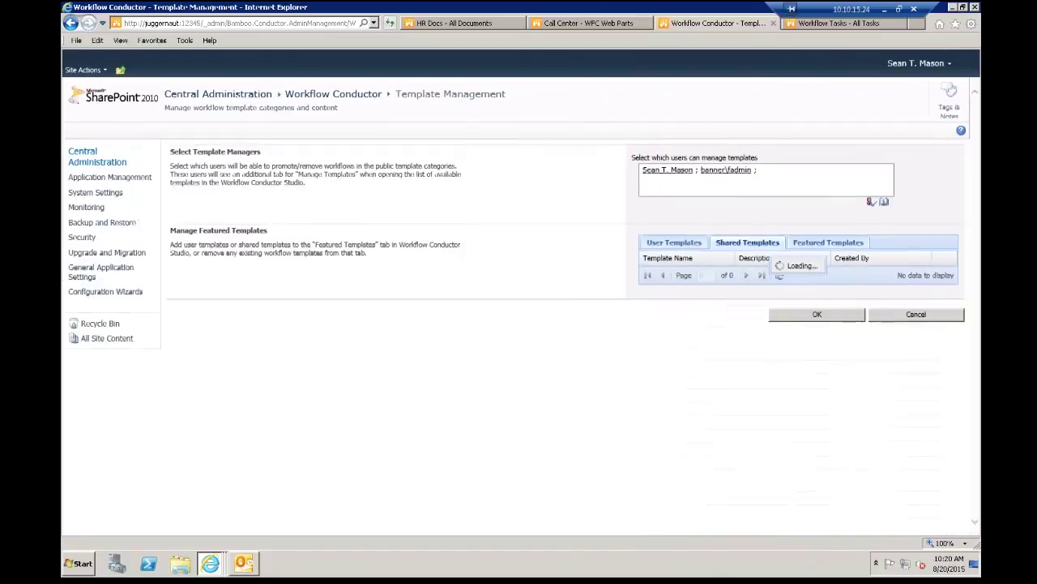
{"action": "left_click", "coordinate": [840, 245]}
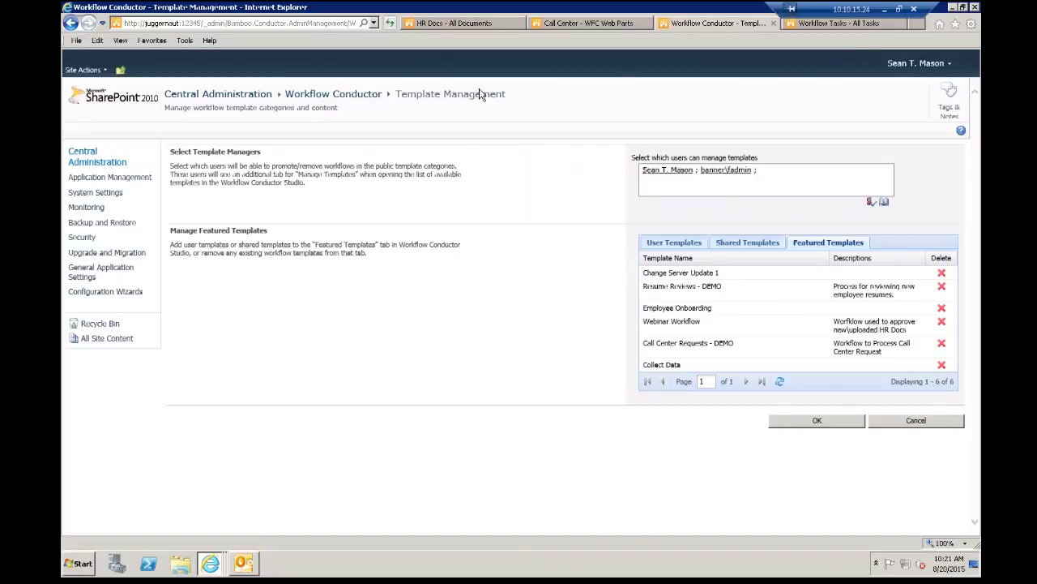
{"action": "left_click", "coordinate": [884, 9]}
{"action": "left_click", "coordinate": [538, 323]}
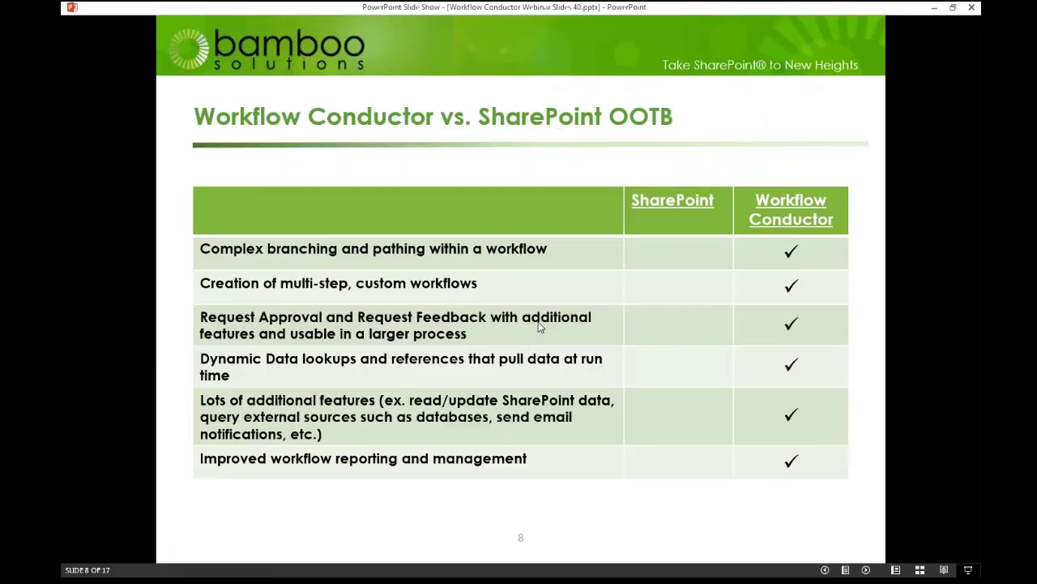